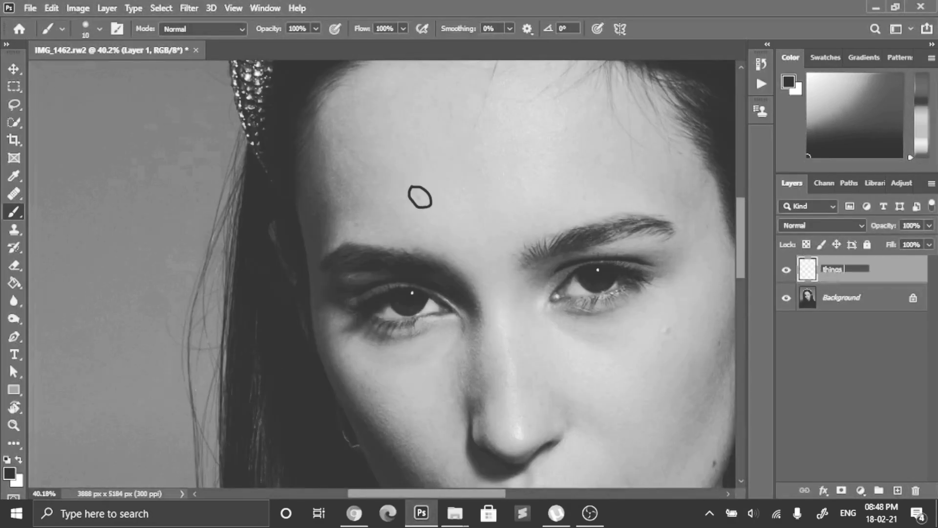
Name the new layer "things to remove" and circle the blemishes and stray hairs around the forehead in black
{"action": "type", "text": "to remove"}
{"action": "key", "text": "Return"}
{"action": "mouse_move", "coordinate": [425, 120]}
{"action": "left_mouse_down"}
{"action": "mouse_move", "coordinate": [482, 169]}
{"action": "mouse_move", "coordinate": [425, 119]}
{"action": "left_mouse_up"}
{"action": "left_click_drag", "start_coordinate": [398, 156], "coordinate": [409, 155]}
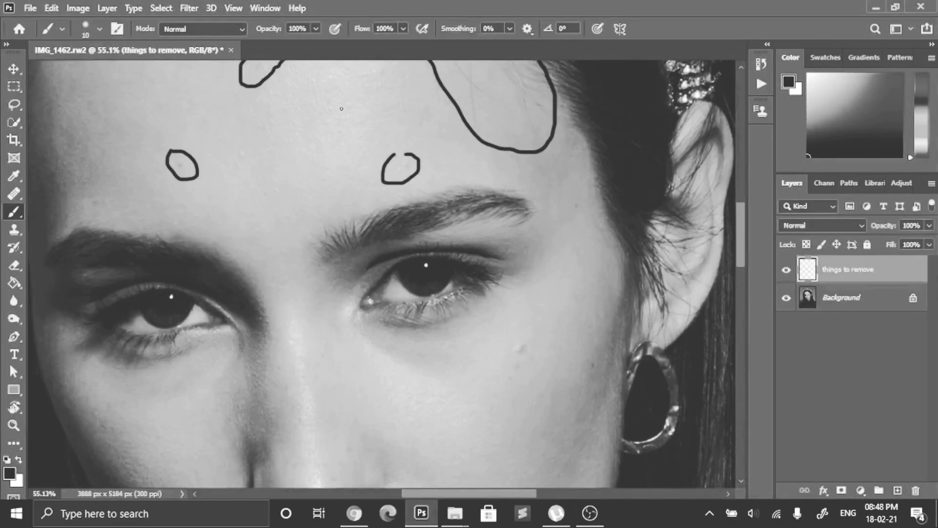
{"action": "left_click_drag", "start_coordinate": [402, 105], "coordinate": [411, 105]}
{"action": "left_click_drag", "start_coordinate": [500, 253], "coordinate": [503, 254]}
{"action": "mouse_move", "coordinate": [593, 269]}
{"action": "left_mouse_down"}
{"action": "mouse_move", "coordinate": [608, 279]}
{"action": "mouse_move", "coordinate": [594, 268]}
{"action": "left_mouse_up"}
Circle the blemishes on the cheeks, along the nose and around the mouth in black
{"action": "left_click_drag", "start_coordinate": [342, 195], "coordinate": [562, 375]}
{"action": "mouse_move", "coordinate": [151, 220]}
{"action": "left_mouse_down"}
{"action": "mouse_move", "coordinate": [186, 235]}
{"action": "mouse_move", "coordinate": [153, 219]}
{"action": "left_mouse_up"}
{"action": "scroll", "coordinate": [336, 205], "scroll_direction": "down", "scroll_amount": 5}
{"action": "scroll", "coordinate": [616, 439], "scroll_direction": "up", "scroll_amount": 7}
{"action": "mouse_move", "coordinate": [224, 167]}
{"action": "left_mouse_down"}
{"action": "mouse_move", "coordinate": [200, 221]}
{"action": "mouse_move", "coordinate": [224, 168]}
{"action": "left_mouse_up"}
{"action": "scroll", "coordinate": [287, 188], "scroll_direction": "down", "scroll_amount": 4}
{"action": "scroll", "coordinate": [415, 341], "scroll_direction": "up", "scroll_amount": 6}
{"action": "left_click_drag", "start_coordinate": [351, 201], "coordinate": [345, 211]}
{"action": "left_click_drag", "start_coordinate": [327, 129], "coordinate": [325, 125]}
Add another layer above the blemish markings and name it "things to keep"
{"action": "scroll", "coordinate": [355, 227], "scroll_direction": "down", "scroll_amount": 15}
{"action": "left_click", "coordinate": [897, 490]}
{"action": "double_click", "coordinate": [831, 269]}
{"action": "type", "text": "things to keep"}
{"action": "key", "text": "Return"}
Mark the facial details to preserve in white on the "things to keep" layer, and add another empty layer
{"action": "key", "text": "x"}
{"action": "scroll", "coordinate": [441, 329], "scroll_direction": "up", "scroll_amount": 10}
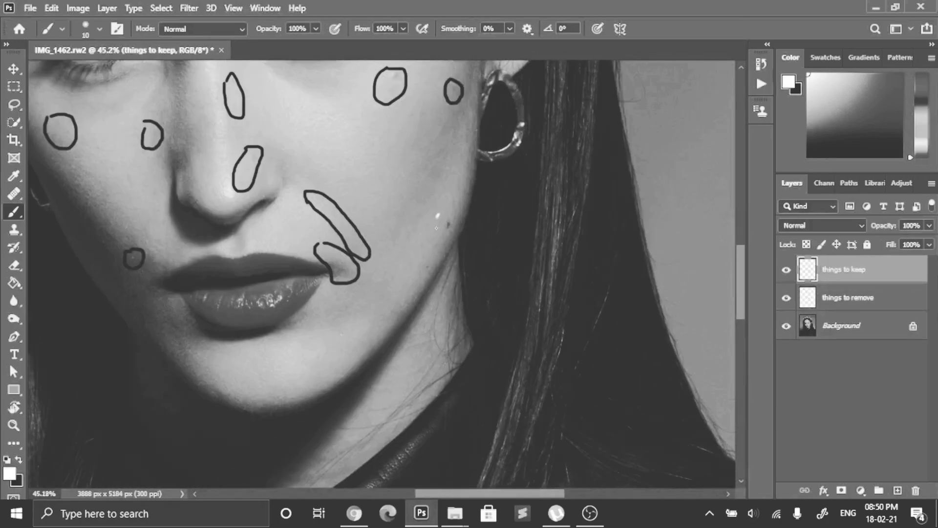
{"action": "left_click_drag", "start_coordinate": [448, 214], "coordinate": [450, 214]}
{"action": "scroll", "coordinate": [293, 270], "scroll_direction": "up", "scroll_amount": 6}
{"action": "scroll", "coordinate": [359, 307], "scroll_direction": "down", "scroll_amount": 13}
{"action": "scroll", "coordinate": [359, 307], "scroll_direction": "down", "scroll_amount": 3}
{"action": "scroll", "coordinate": [408, 288], "scroll_direction": "up", "scroll_amount": 13}
{"action": "left_click_drag", "start_coordinate": [210, 305], "coordinate": [207, 307]}
{"action": "left_click_drag", "start_coordinate": [342, 122], "coordinate": [443, 321]}
{"action": "left_click_drag", "start_coordinate": [438, 182], "coordinate": [442, 225]}
{"action": "scroll", "coordinate": [442, 226], "scroll_direction": "down", "scroll_amount": 5}
{"action": "key", "text": "ctrl+shift+alt+n"}
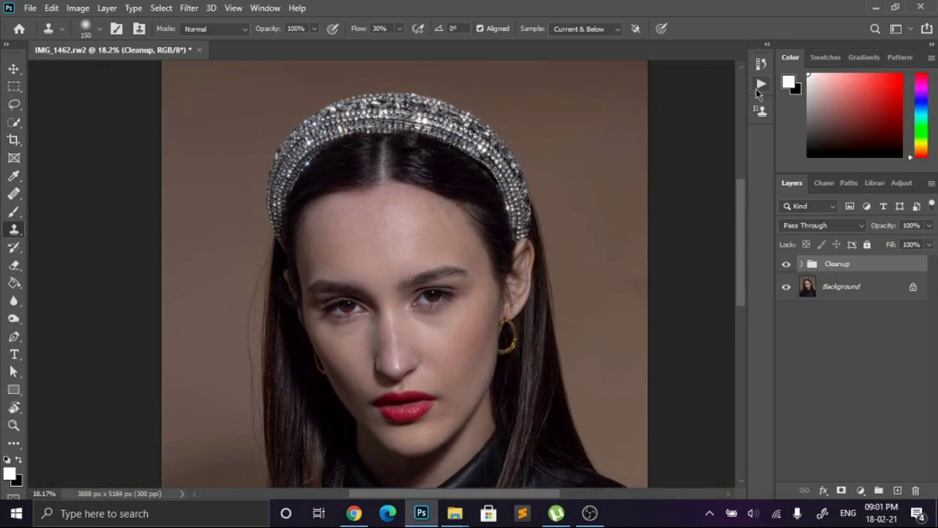
Find the Dodge action in the Marcin Actions set and play it on the portrait
{"action": "left_click", "coordinate": [759, 86]}
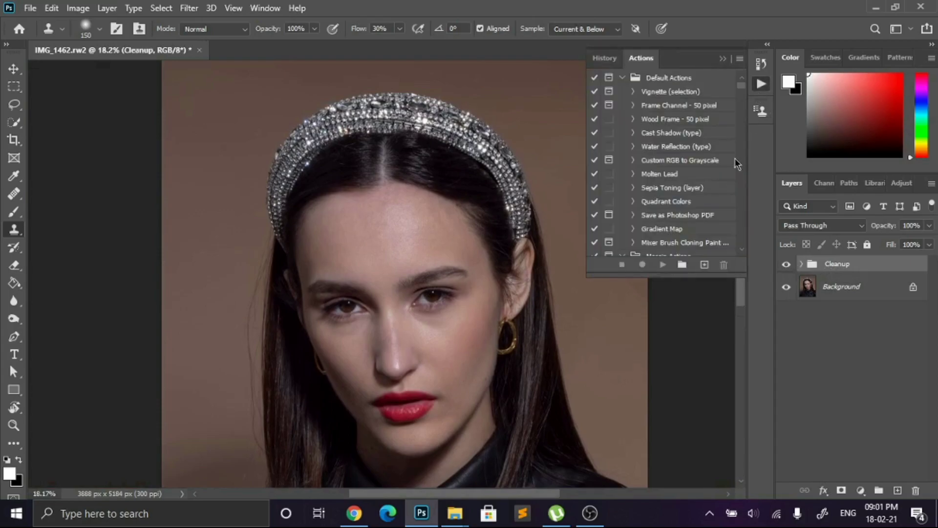
{"action": "left_click", "coordinate": [760, 86]}
{"action": "left_click", "coordinate": [760, 85]}
{"action": "scroll", "coordinate": [681, 201], "scroll_direction": "down", "scroll_amount": 10}
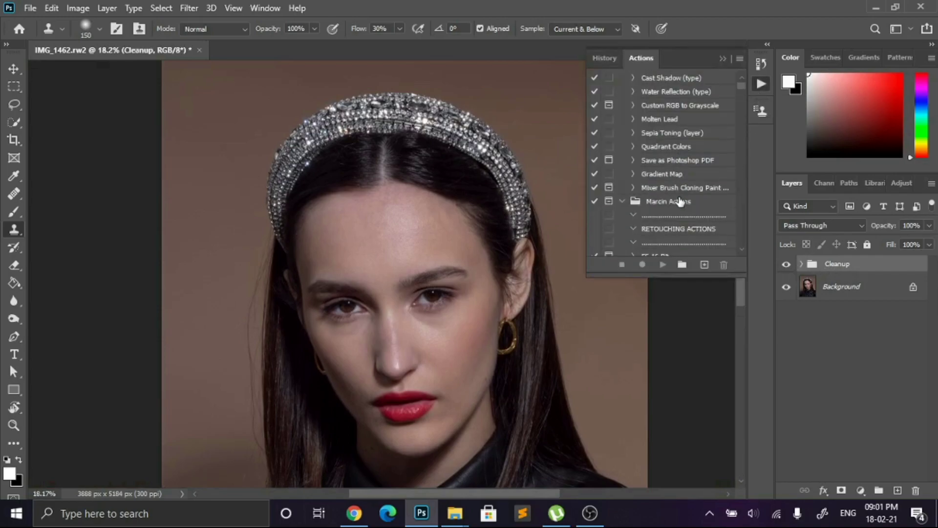
{"action": "scroll", "coordinate": [680, 201], "scroll_direction": "down", "scroll_amount": 10}
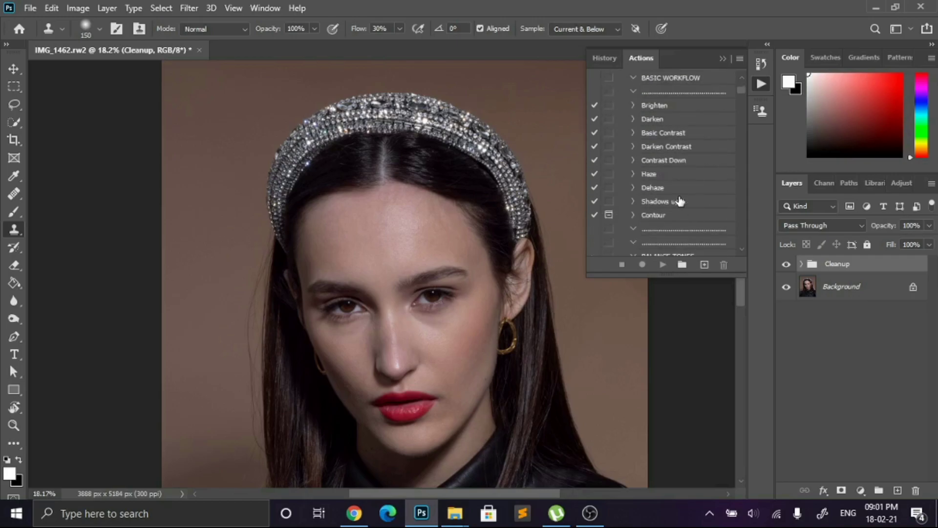
{"action": "scroll", "coordinate": [680, 201], "scroll_direction": "down", "scroll_amount": 8}
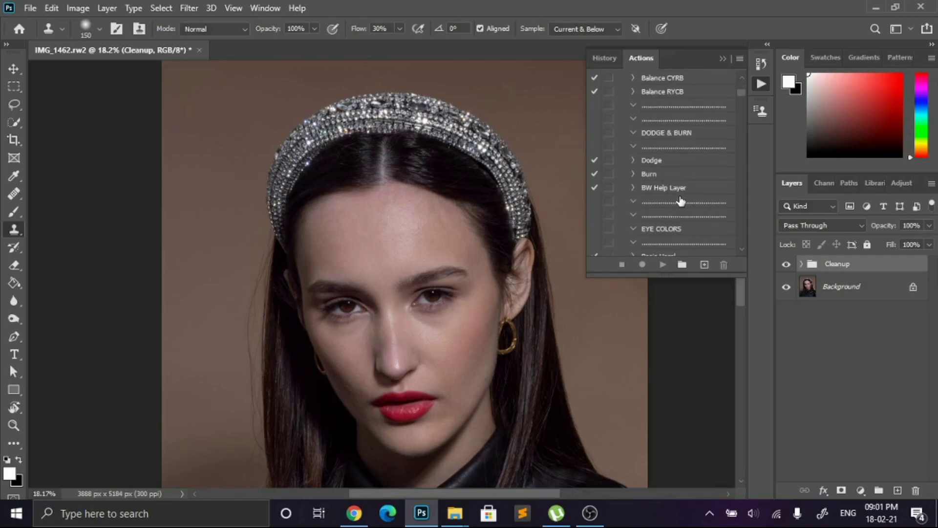
{"action": "left_click", "coordinate": [655, 160]}
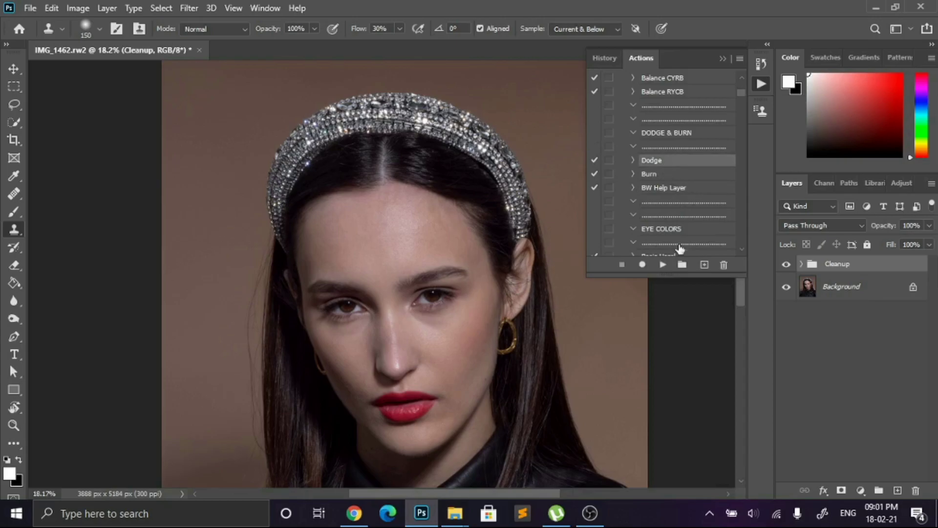
{"action": "left_click", "coordinate": [663, 264]}
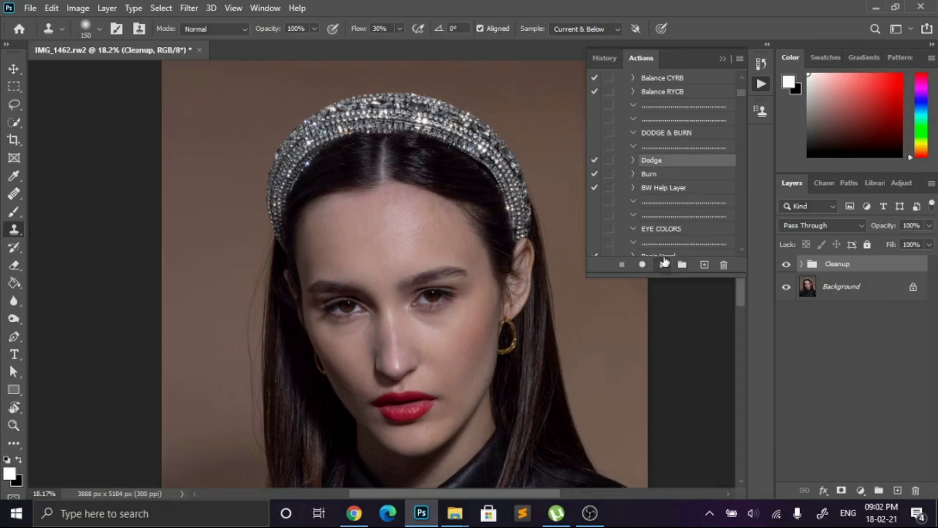
Play the Burn and BW Help Layer actions to add their layer groups above the Dodge group
{"action": "left_click", "coordinate": [685, 175]}
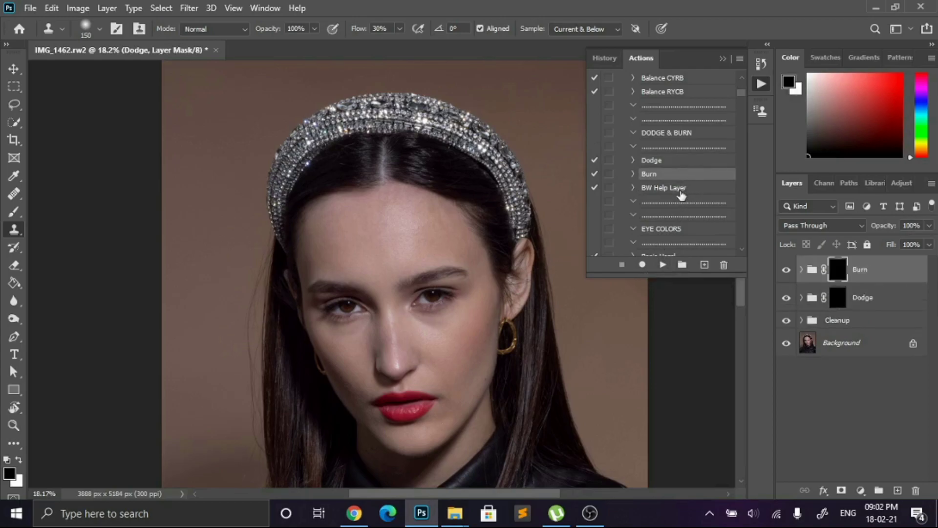
{"action": "left_click", "coordinate": [680, 188]}
{"action": "left_click", "coordinate": [665, 265]}
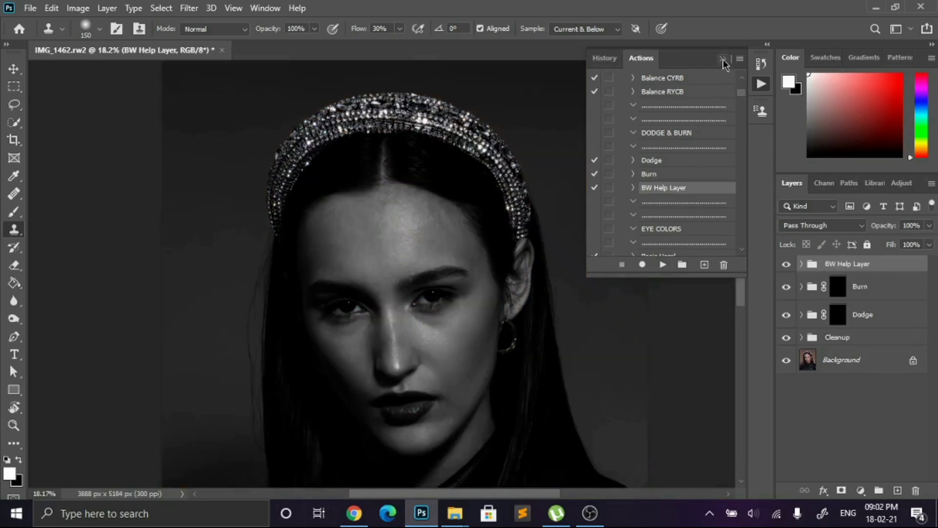
{"action": "left_click", "coordinate": [724, 59]}
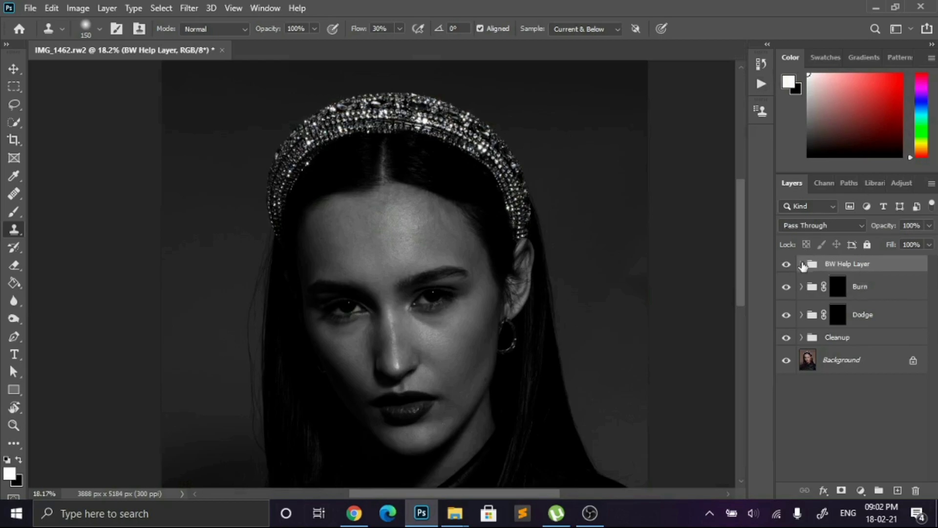
Expand the BW Help Layer group and brighten its Contrast curve by raising the shadow and highlight points
{"action": "left_click", "coordinate": [802, 265]}
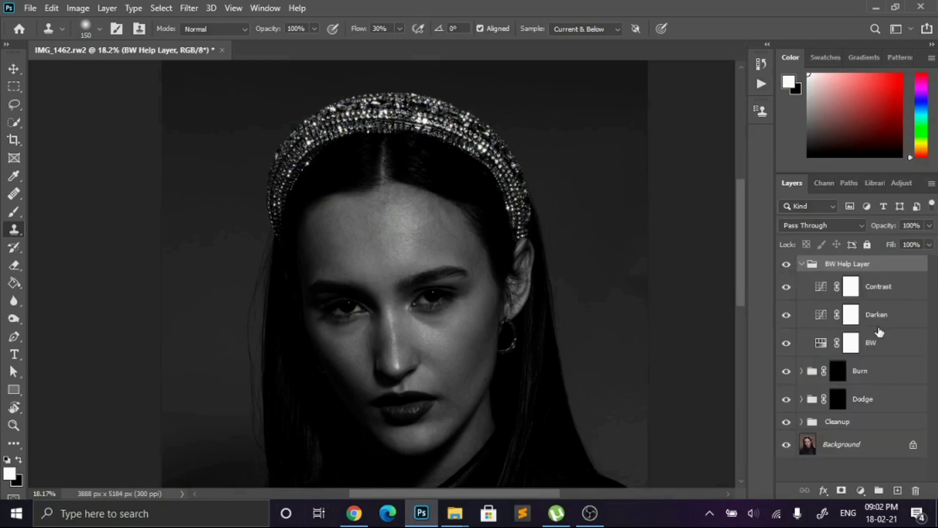
{"action": "double_click", "coordinate": [822, 288]}
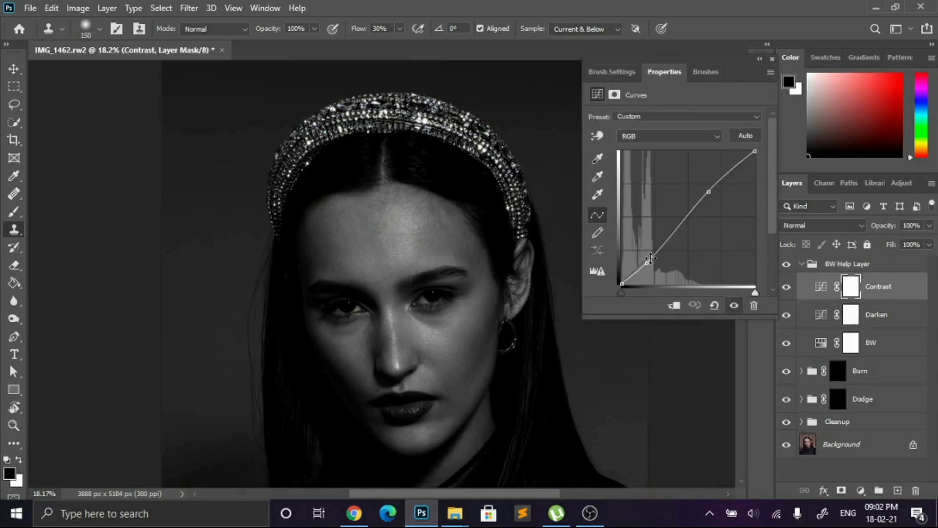
{"action": "left_click_drag", "start_coordinate": [651, 258], "coordinate": [646, 257]}
{"action": "mouse_move", "coordinate": [715, 187]}
{"action": "left_mouse_down"}
{"action": "mouse_move", "coordinate": [725, 184]}
{"action": "mouse_move", "coordinate": [712, 190]}
{"action": "mouse_move", "coordinate": [716, 171]}
{"action": "left_mouse_up"}
{"action": "mouse_move", "coordinate": [646, 258]}
{"action": "left_mouse_down"}
{"action": "mouse_move", "coordinate": [663, 255]}
{"action": "mouse_move", "coordinate": [646, 256]}
{"action": "left_mouse_up"}
{"action": "left_click", "coordinate": [894, 314]}
{"action": "left_click", "coordinate": [772, 58]}
{"action": "double_click", "coordinate": [821, 289]}
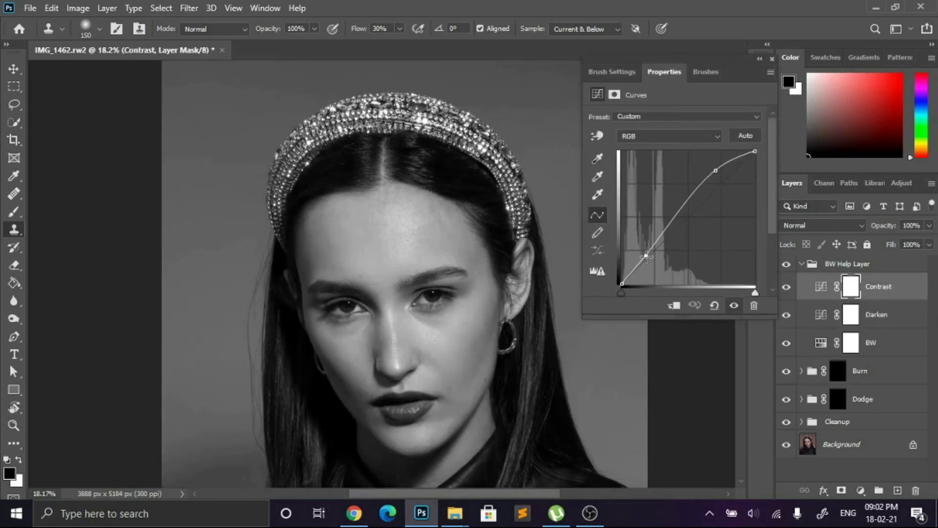
{"action": "key", "text": "alt+["}
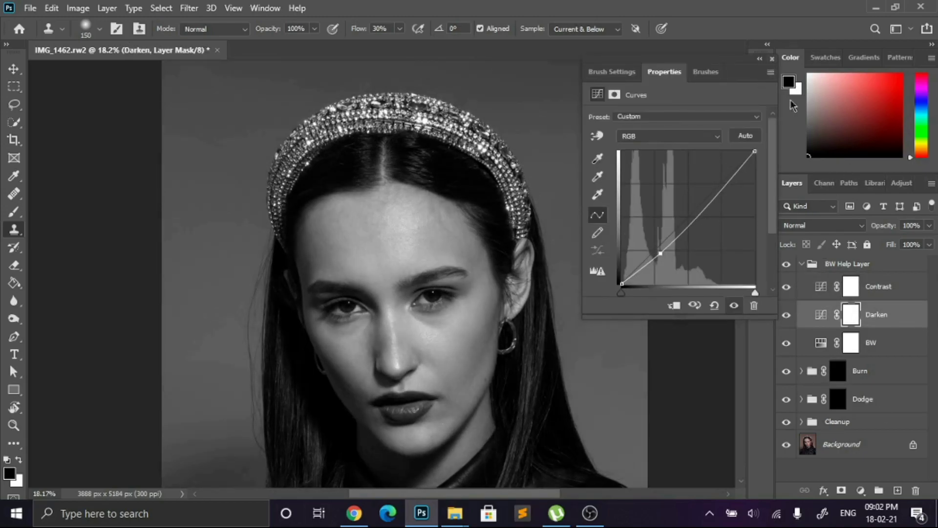
Target the Dodge group's mask and set up the Brush tool with white as foreground and 1% flow
{"action": "left_click", "coordinate": [839, 400]}
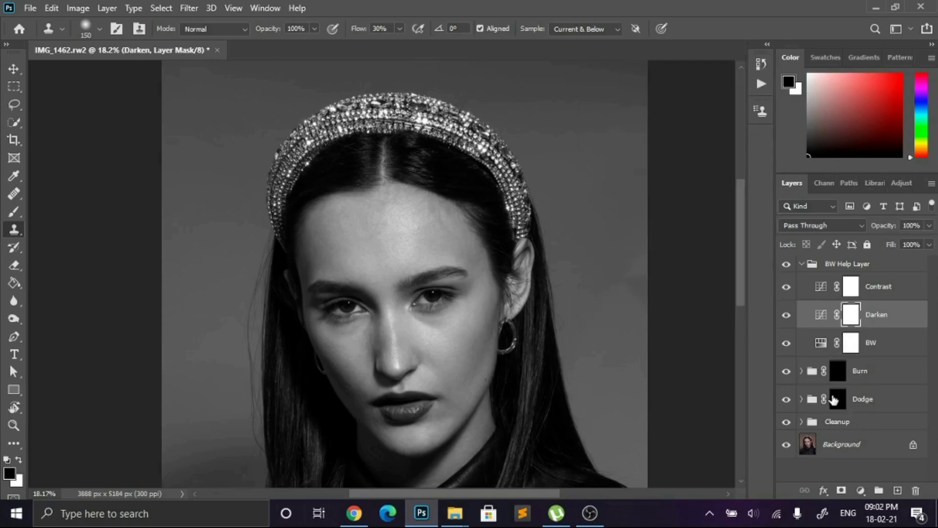
{"action": "scroll", "coordinate": [342, 269], "scroll_direction": "up", "scroll_amount": 3}
{"action": "scroll", "coordinate": [272, 243], "scroll_direction": "up", "scroll_amount": 3}
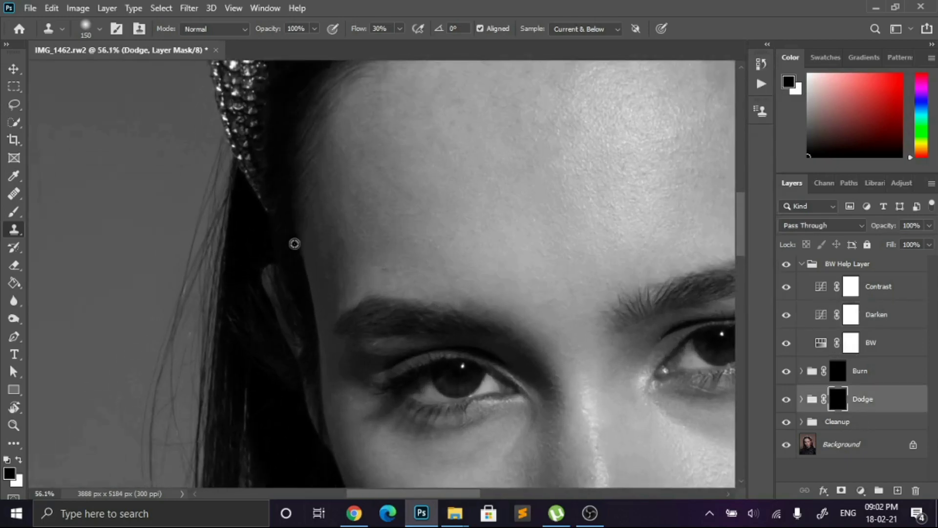
{"action": "scroll", "coordinate": [433, 320], "scroll_direction": "up", "scroll_amount": 2}
{"action": "scroll", "coordinate": [433, 321], "scroll_direction": "up", "scroll_amount": 2}
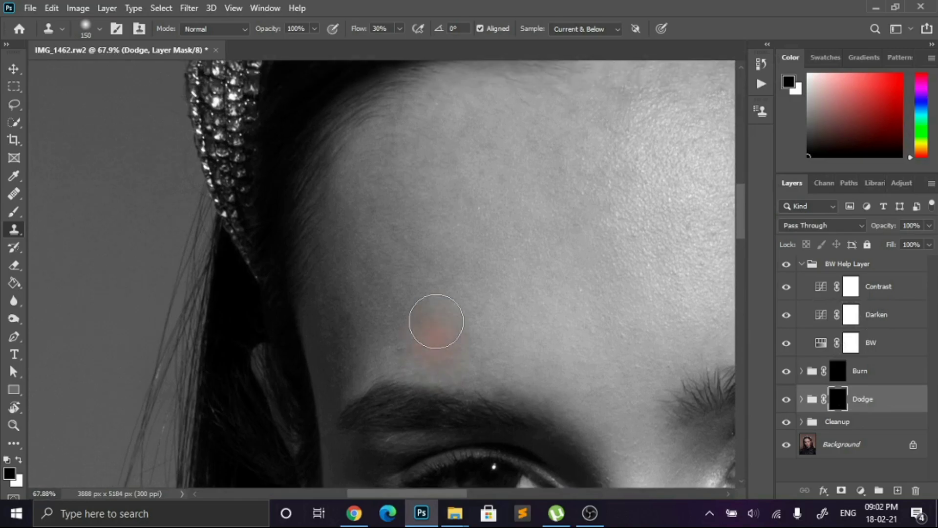
{"action": "left_click", "coordinate": [14, 211]}
{"action": "key", "text": "x"}
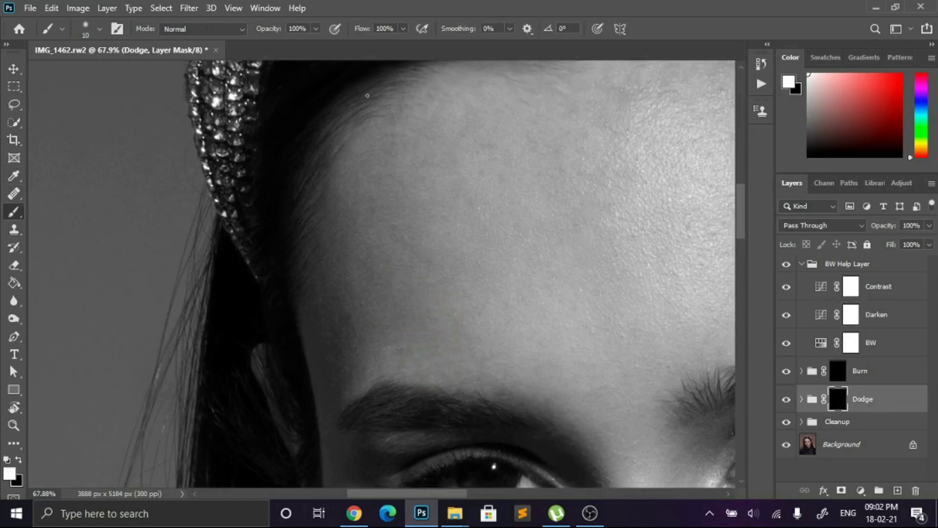
{"action": "left_click", "coordinate": [402, 29]}
{"action": "left_click_drag", "start_coordinate": [403, 45], "coordinate": [241, 70]}
{"action": "left_click", "coordinate": [547, 3]}
Lighten the larger dark patches on the forehead beside the hairline on the Dodge mask with a 35 px brush
{"action": "scroll", "coordinate": [396, 210], "scroll_direction": "up", "scroll_amount": 3}
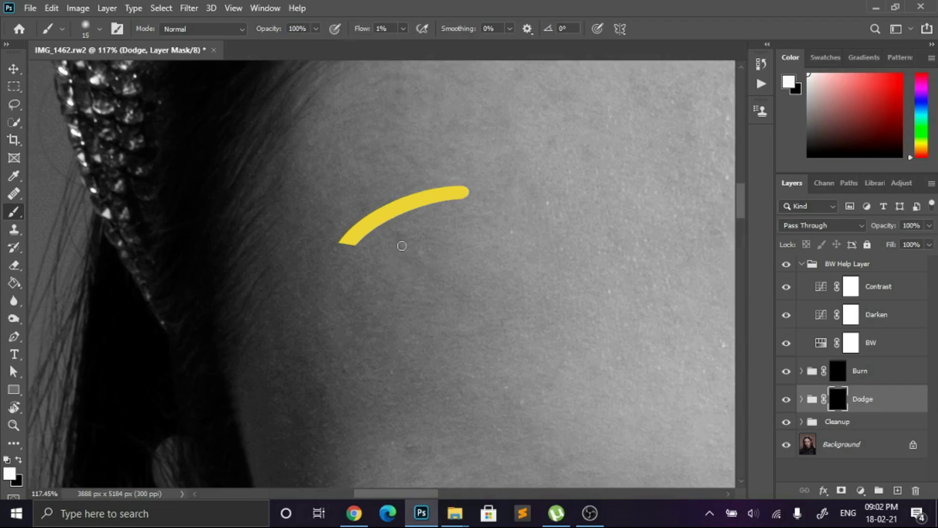
{"action": "key", "text": "bracketright"}
{"action": "key", "text": "bracketright"}
{"action": "key", "text": "bracketright"}
{"action": "key", "text": "bracketright"}
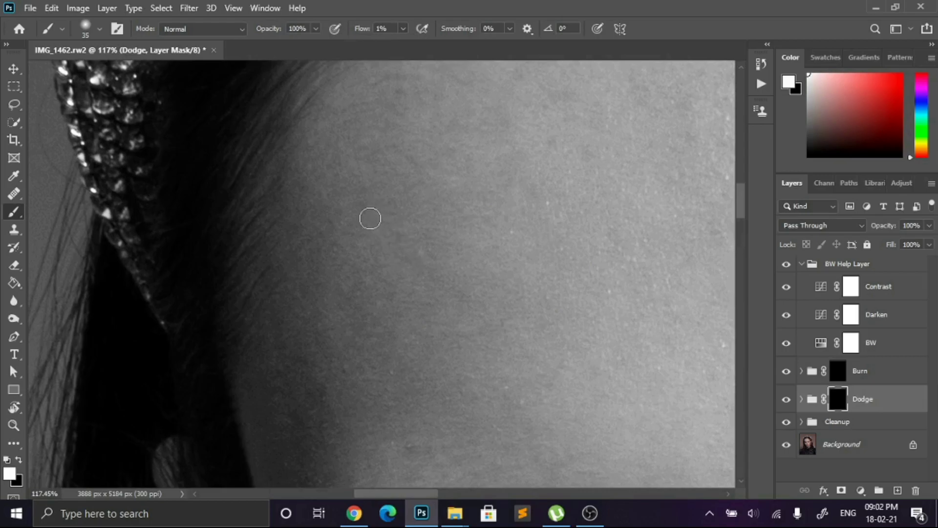
{"action": "scroll", "coordinate": [459, 258], "scroll_direction": "down", "scroll_amount": 2}
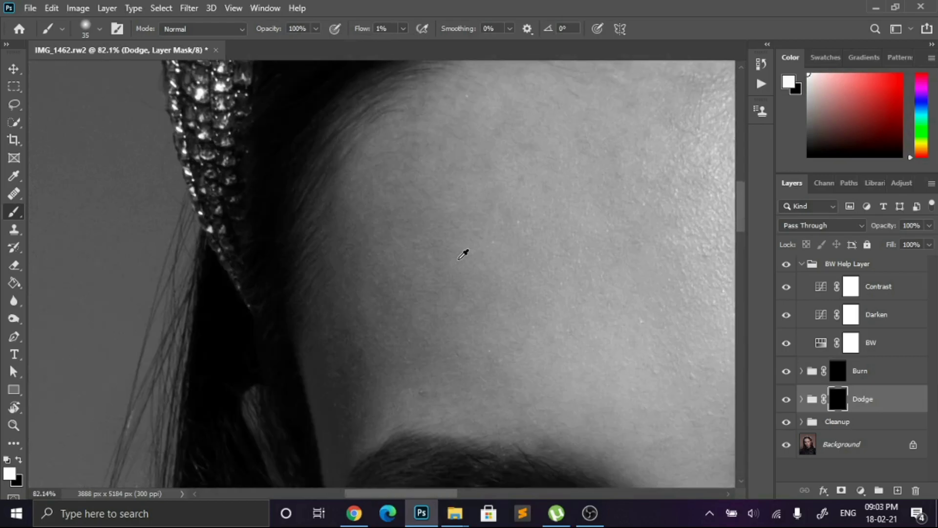
{"action": "scroll", "coordinate": [462, 254], "scroll_direction": "down", "scroll_amount": 1}
{"action": "scroll", "coordinate": [530, 186], "scroll_direction": "up", "scroll_amount": 3}
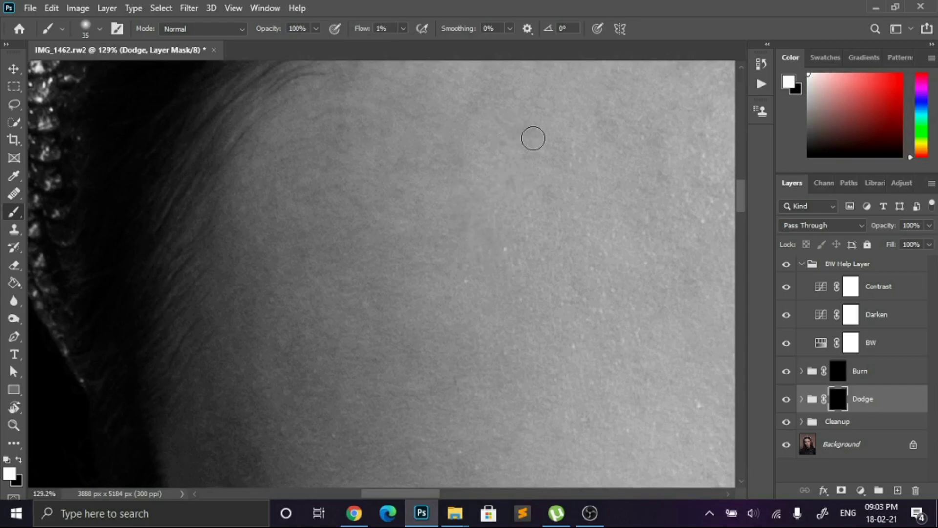
{"action": "scroll", "coordinate": [381, 216], "scroll_direction": "up", "scroll_amount": 1}
Lighten the small dark spots between the hairline and eyebrow on the Dodge mask with a 10 to 20 px brush
{"action": "key", "text": "bracketleft"}
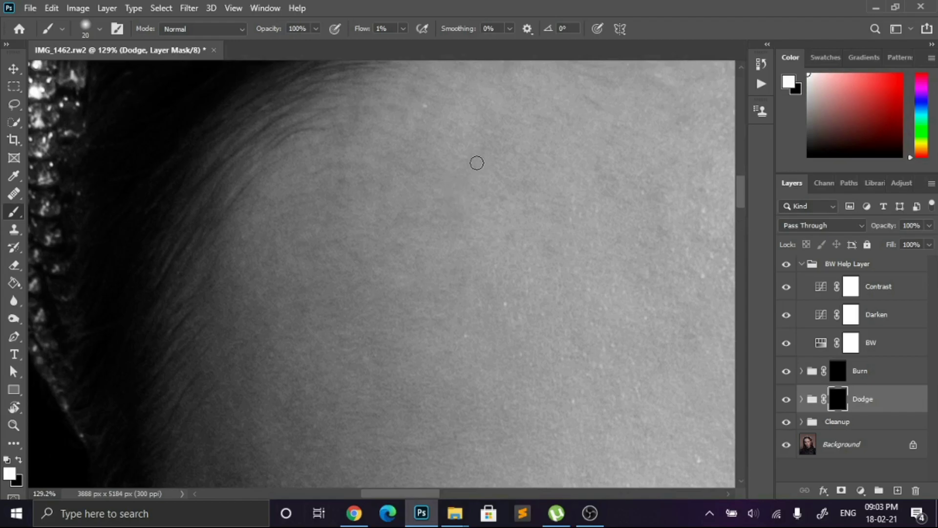
{"action": "key", "text": "bracketleft"}
{"action": "scroll", "coordinate": [378, 232], "scroll_direction": "down", "scroll_amount": 2}
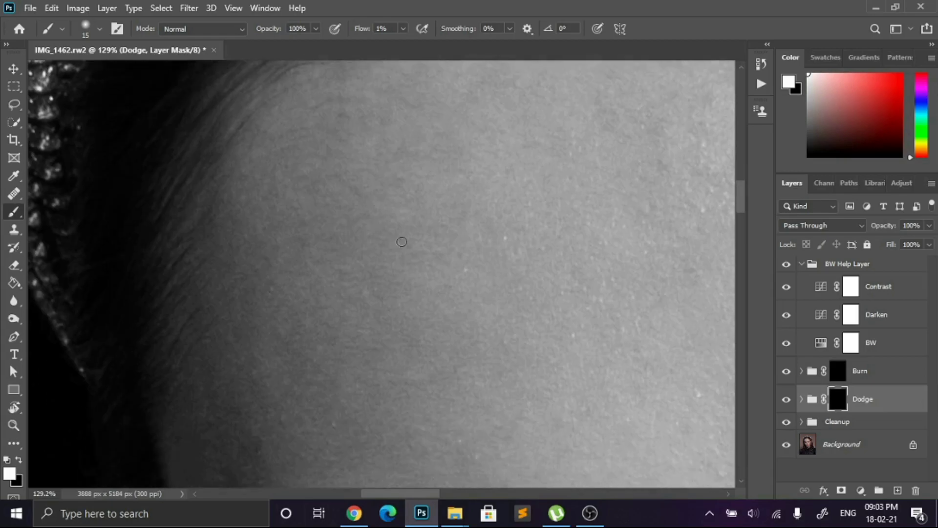
{"action": "scroll", "coordinate": [394, 239], "scroll_direction": "up", "scroll_amount": 1}
{"action": "scroll", "coordinate": [350, 164], "scroll_direction": "up", "scroll_amount": 1}
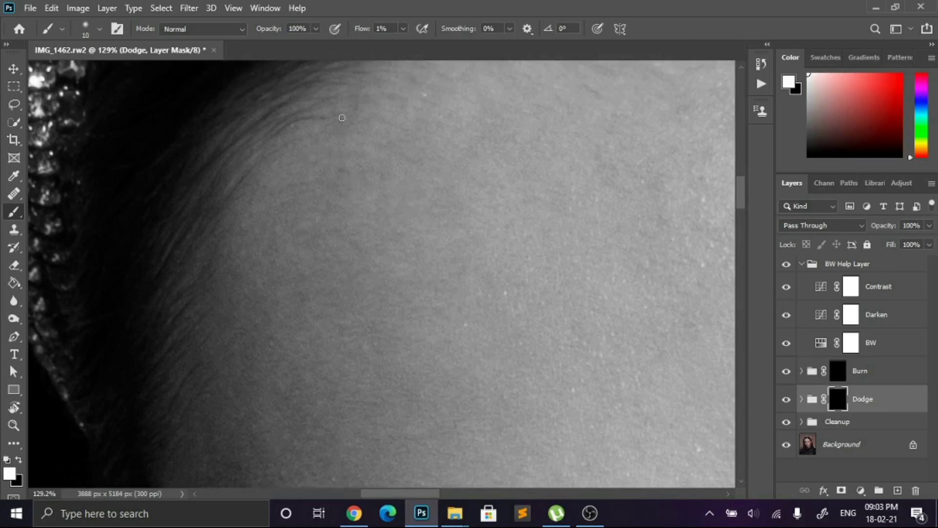
{"action": "scroll", "coordinate": [342, 156], "scroll_direction": "down", "scroll_amount": 2}
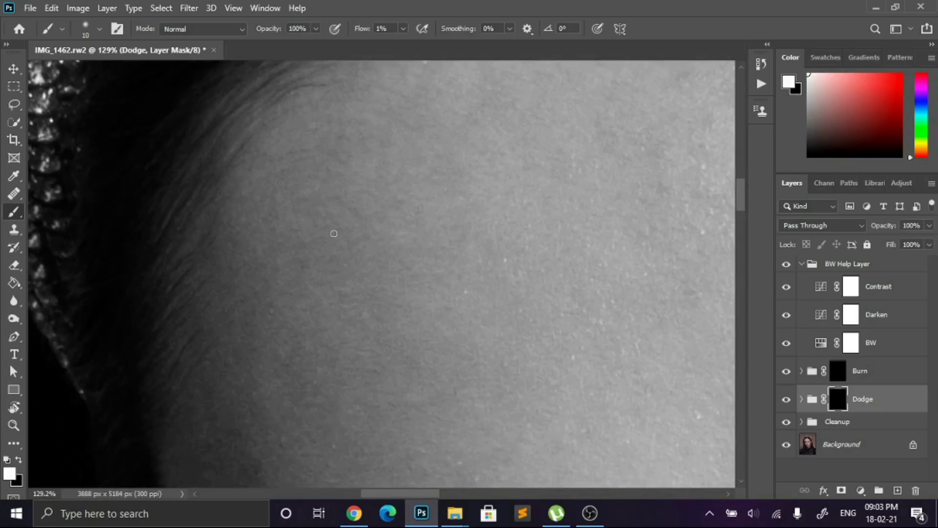
{"action": "scroll", "coordinate": [317, 164], "scroll_direction": "down", "scroll_amount": 1}
{"action": "scroll", "coordinate": [343, 384], "scroll_direction": "down", "scroll_amount": 2}
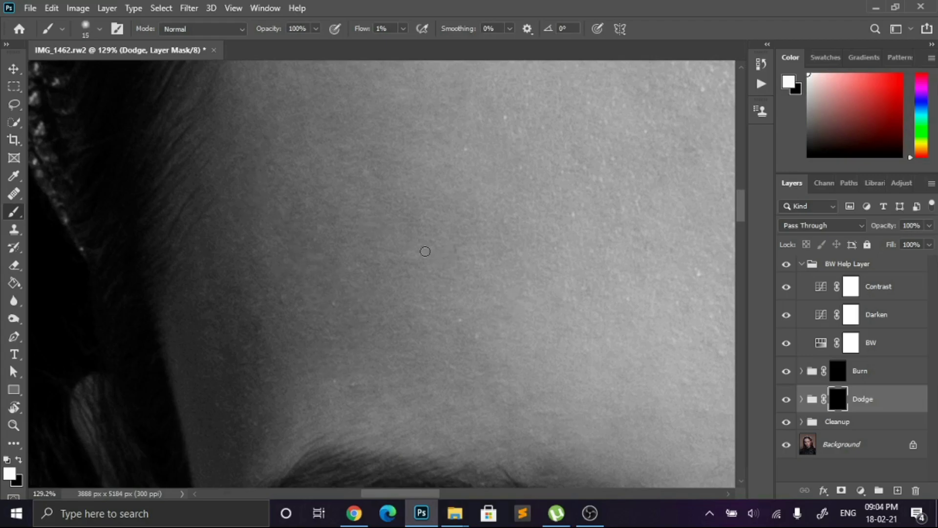
{"action": "scroll", "coordinate": [268, 315], "scroll_direction": "down", "scroll_amount": 1}
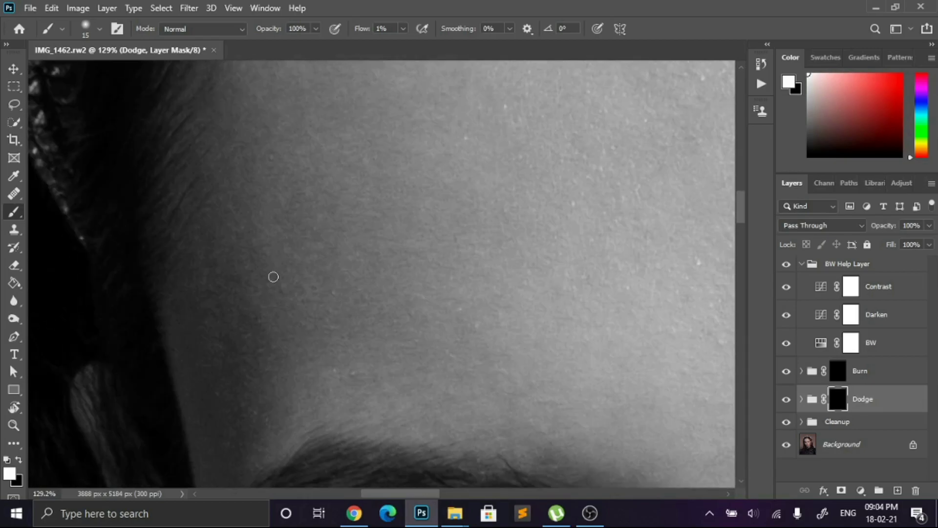
{"action": "scroll", "coordinate": [361, 283], "scroll_direction": "up", "scroll_amount": 2}
{"action": "scroll", "coordinate": [354, 359], "scroll_direction": "down", "scroll_amount": 3}
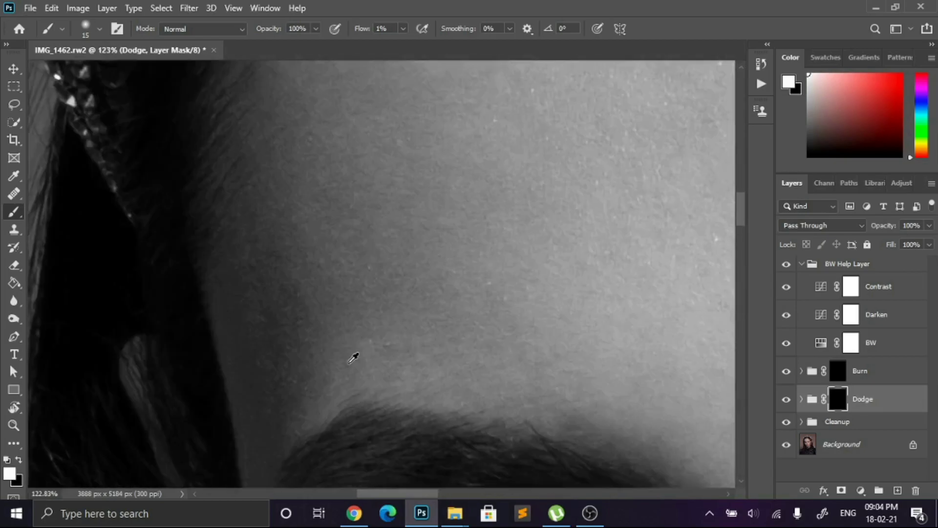
Lighten the remaining small dark spots just above the eyebrow on the Dodge mask with a 15 px brush
{"action": "scroll", "coordinate": [568, 358], "scroll_direction": "down", "scroll_amount": 4}
{"action": "scroll", "coordinate": [567, 358], "scroll_direction": "up", "scroll_amount": 4}
{"action": "scroll", "coordinate": [346, 253], "scroll_direction": "down", "scroll_amount": 3}
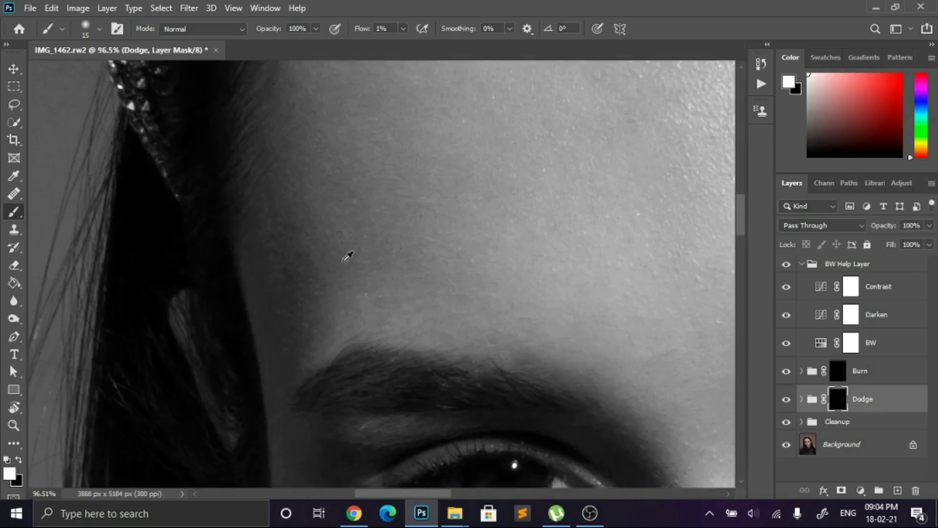
{"action": "scroll", "coordinate": [388, 294], "scroll_direction": "up", "scroll_amount": 3}
{"action": "scroll", "coordinate": [388, 294], "scroll_direction": "down", "scroll_amount": 4}
{"action": "scroll", "coordinate": [251, 299], "scroll_direction": "up", "scroll_amount": 4}
{"action": "scroll", "coordinate": [251, 299], "scroll_direction": "down", "scroll_amount": 3}
Lighten the broader dark patches across the forehead on the Dodge mask with a 30 to 50 px brush
{"action": "key", "text": "bracketright"}
{"action": "key", "text": "bracketright"}
{"action": "key", "text": "bracketright"}
{"action": "scroll", "coordinate": [246, 322], "scroll_direction": "up", "scroll_amount": 1}
{"action": "key", "text": "bracketright"}
{"action": "scroll", "coordinate": [308, 280], "scroll_direction": "down", "scroll_amount": 2}
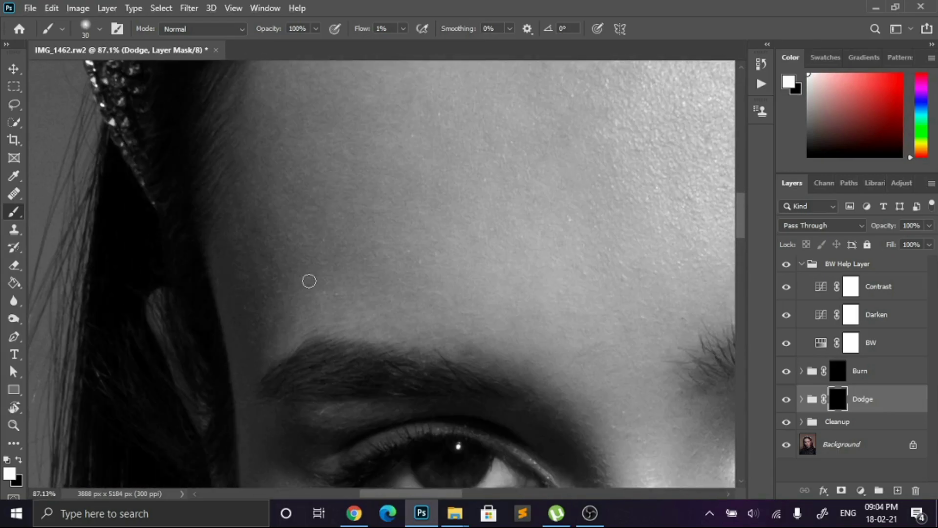
{"action": "scroll", "coordinate": [507, 249], "scroll_direction": "down", "scroll_amount": 2}
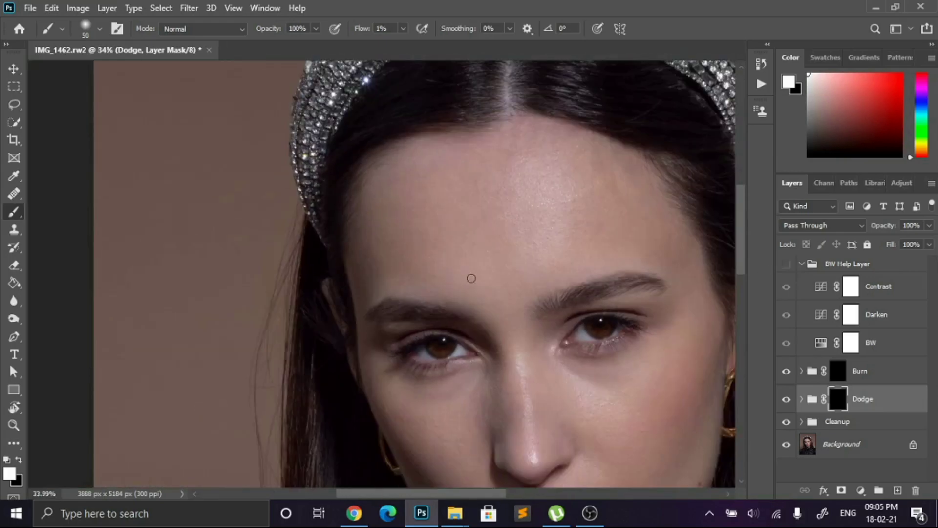
{"action": "scroll", "coordinate": [487, 261], "scroll_direction": "up", "scroll_amount": 2}
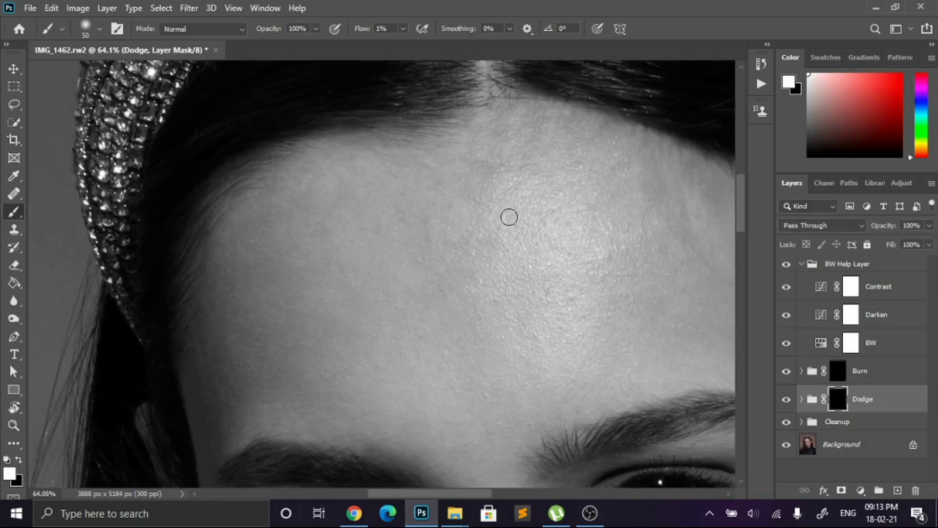
Compare the forehead retouching in colour with the BW Help Layer hidden and in black and white
{"action": "left_click", "coordinate": [788, 266]}
{"action": "scroll", "coordinate": [477, 251], "scroll_direction": "down", "scroll_amount": 5}
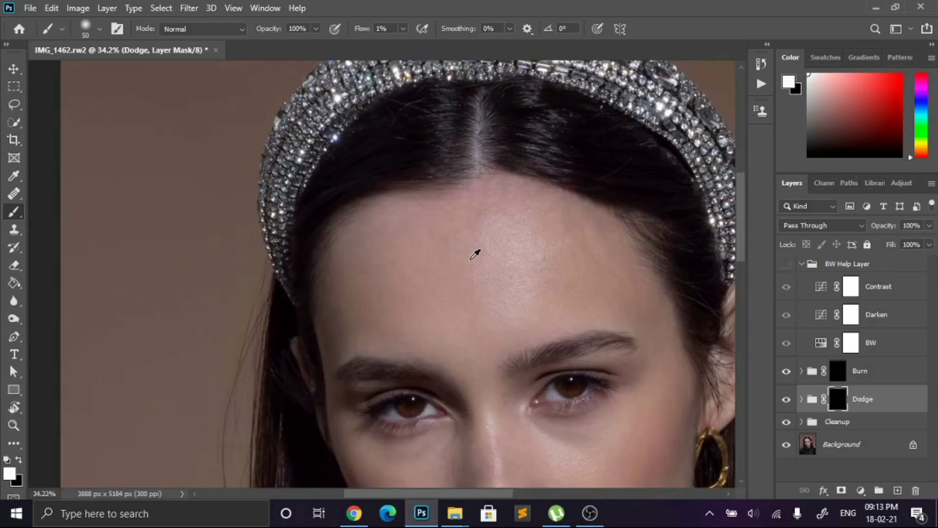
{"action": "scroll", "coordinate": [470, 259], "scroll_direction": "up", "scroll_amount": 2}
{"action": "scroll", "coordinate": [357, 201], "scroll_direction": "up", "scroll_amount": 3}
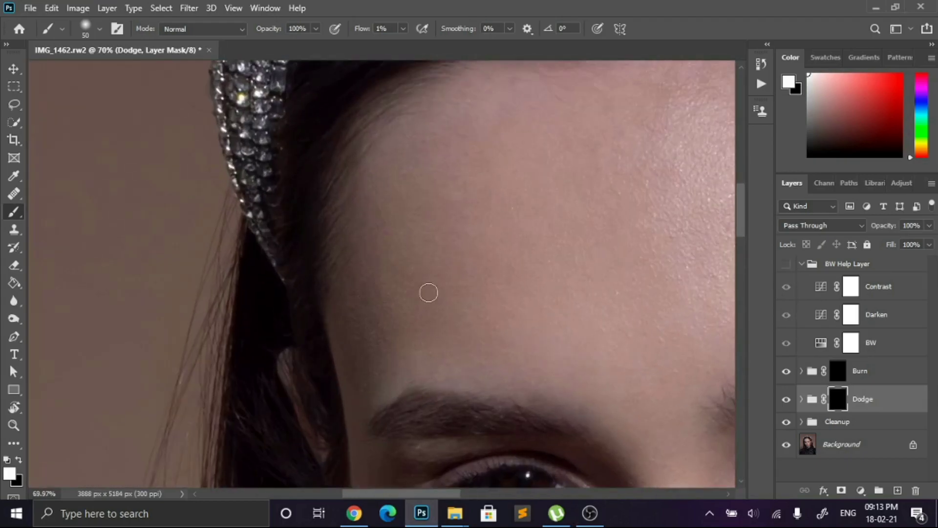
{"action": "scroll", "coordinate": [424, 210], "scroll_direction": "up", "scroll_amount": 3}
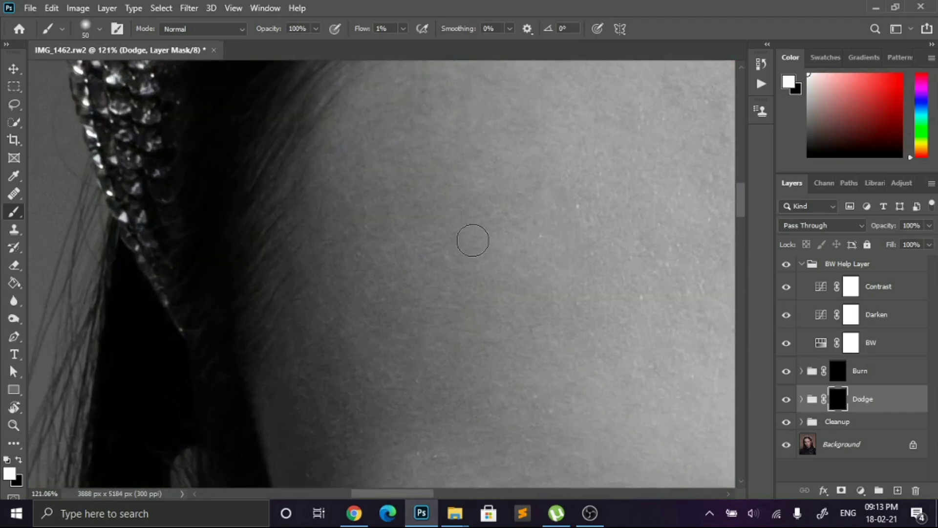
{"action": "scroll", "coordinate": [477, 284], "scroll_direction": "down", "scroll_amount": 2}
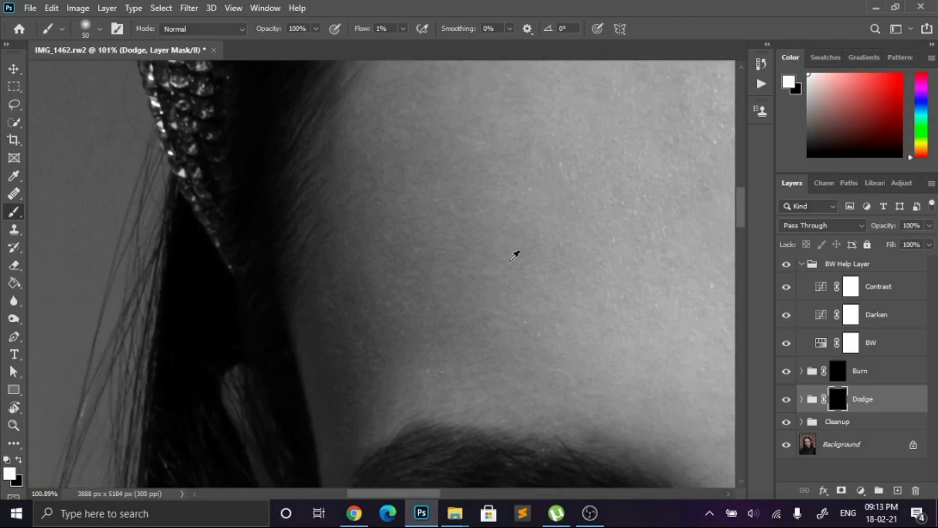
Target the Burn group's mask and darken the tiny bright spots beside the hairline with an 8 px brush
{"action": "left_click", "coordinate": [837, 377]}
{"action": "scroll", "coordinate": [440, 346], "scroll_direction": "up", "scroll_amount": 3}
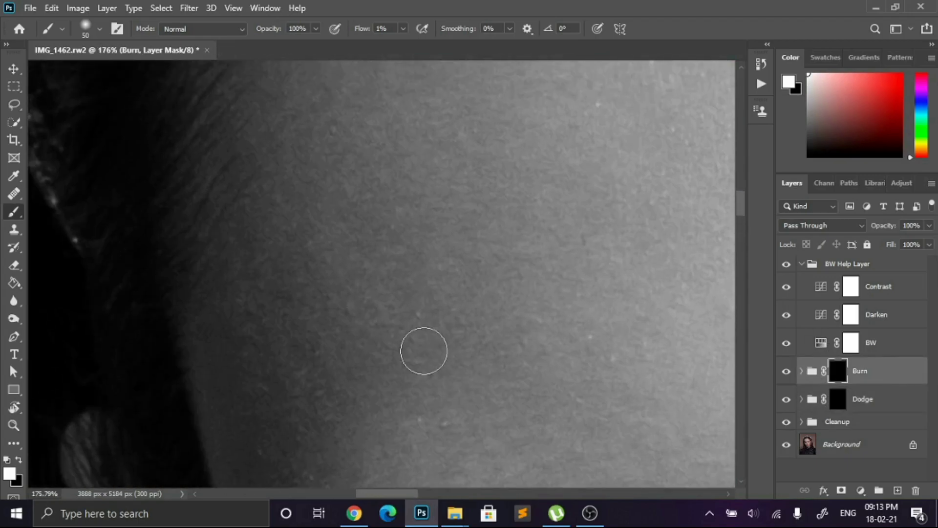
{"action": "key", "text": "bracketleft"}
{"action": "key", "text": "bracketleft"}
{"action": "key", "text": "bracketleft"}
{"action": "key", "text": "bracketleft"}
{"action": "key", "text": "bracketleft"}
{"action": "key", "text": "bracketleft"}
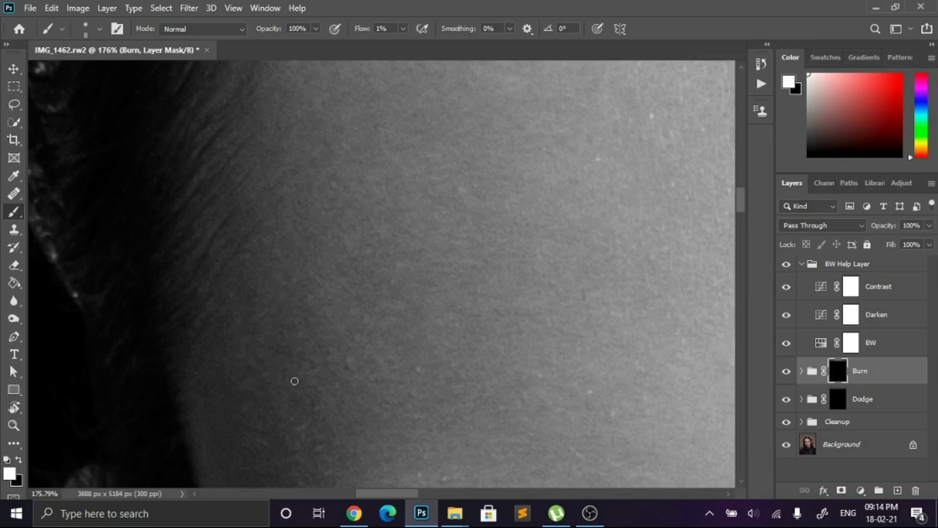
Darken the broader bright areas at the side of the forehead on the Burn mask with a 60 px brush
{"action": "scroll", "coordinate": [390, 283], "scroll_direction": "down", "scroll_amount": 4}
{"action": "key", "text": "bracketright"}
{"action": "key", "text": "bracketright"}
{"action": "key", "text": "bracketright"}
{"action": "key", "text": "bracketright"}
{"action": "key", "text": "bracketright"}
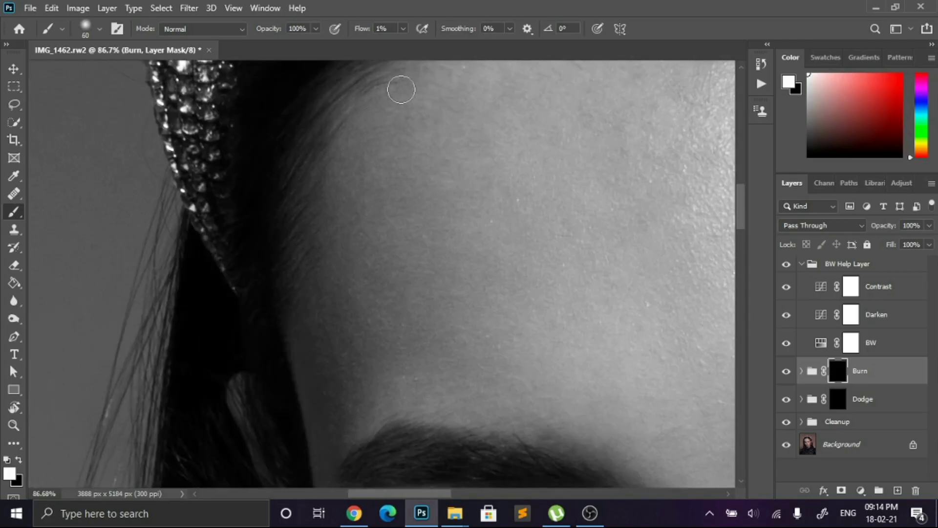
Darken the fine bright spots at the upper hairline curve on the Burn mask with a 9 px brush
{"action": "scroll", "coordinate": [354, 88], "scroll_direction": "up", "scroll_amount": 4}
{"action": "key", "text": "bracketleft"}
{"action": "key", "text": "bracketleft"}
{"action": "key", "text": "bracketleft"}
{"action": "key", "text": "bracketleft"}
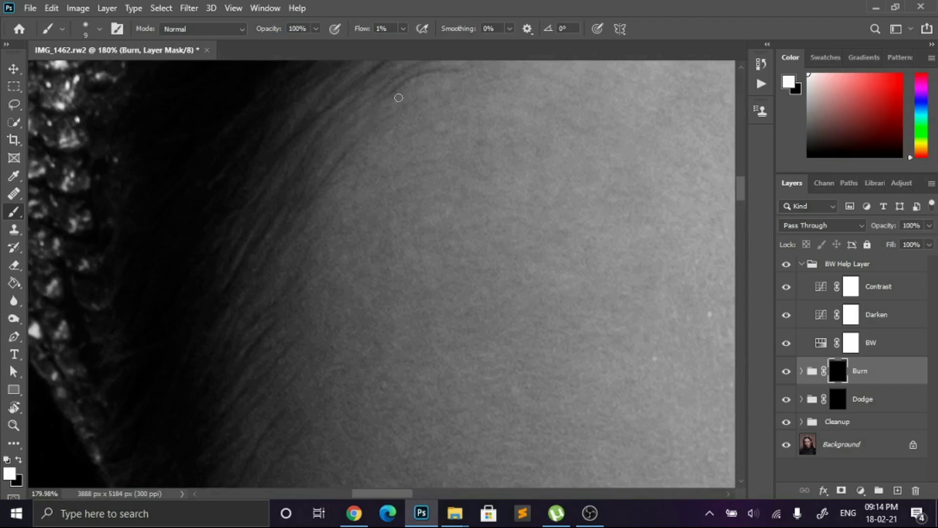
Darken the medium-sized bright patches at the side of the forehead on the Burn mask with a 35 px brush
{"action": "scroll", "coordinate": [409, 201], "scroll_direction": "down", "scroll_amount": 4}
{"action": "key", "text": "bracketright"}
{"action": "key", "text": "bracketright"}
{"action": "key", "text": "bracketright"}
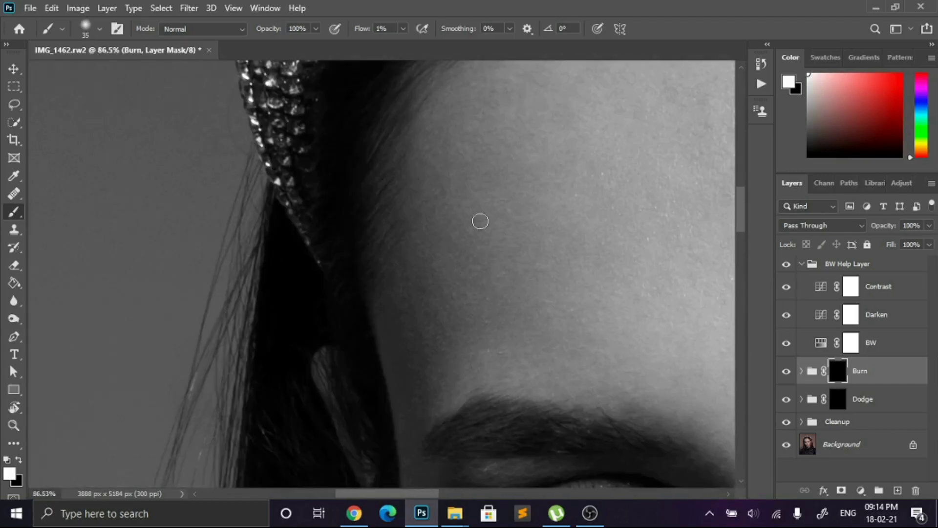
Blend the shading at the temple on the Burn mask with a large 125 px brush
{"action": "scroll", "coordinate": [540, 152], "scroll_direction": "down", "scroll_amount": 2}
{"action": "scroll", "coordinate": [594, 205], "scroll_direction": "up", "scroll_amount": 2}
{"action": "key", "text": "bracketright"}
{"action": "key", "text": "bracketright"}
{"action": "key", "text": "bracketright"}
{"action": "key", "text": "bracketright"}
{"action": "key", "text": "bracketright"}
{"action": "key", "text": "bracketright"}
{"action": "key", "text": "bracketright"}
{"action": "key", "text": "bracketright"}
{"action": "key", "text": "bracketright"}
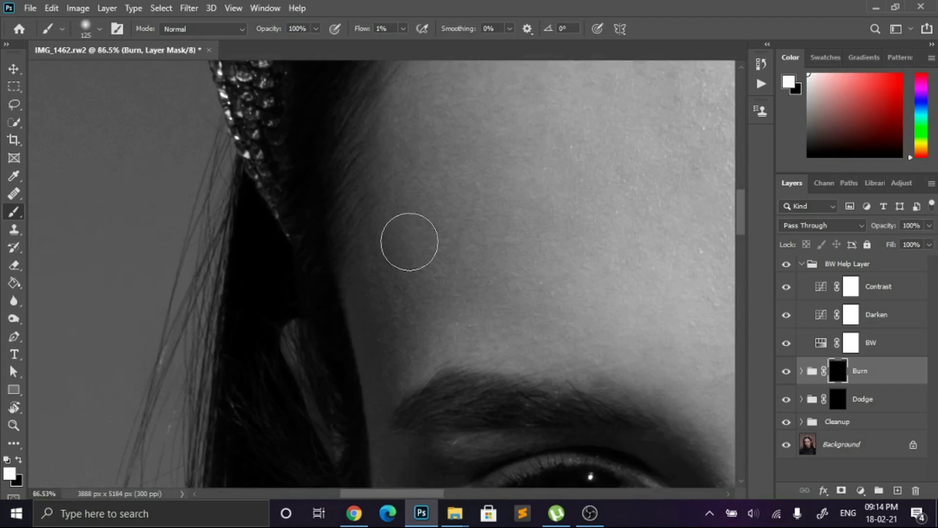
Darken the bright patches around the outer end of the eyebrow on the Burn mask with a 45 to 50 px brush
{"action": "scroll", "coordinate": [439, 337], "scroll_direction": "up", "scroll_amount": 1}
{"action": "key", "text": "bracketleft"}
{"action": "key", "text": "bracketleft"}
{"action": "key", "text": "bracketleft"}
{"action": "key", "text": "bracketleft"}
{"action": "key", "text": "bracketleft"}
{"action": "key", "text": "bracketleft"}
{"action": "key", "text": "bracketleft"}
{"action": "key", "text": "bracketleft"}
{"action": "key", "text": "bracketleft"}
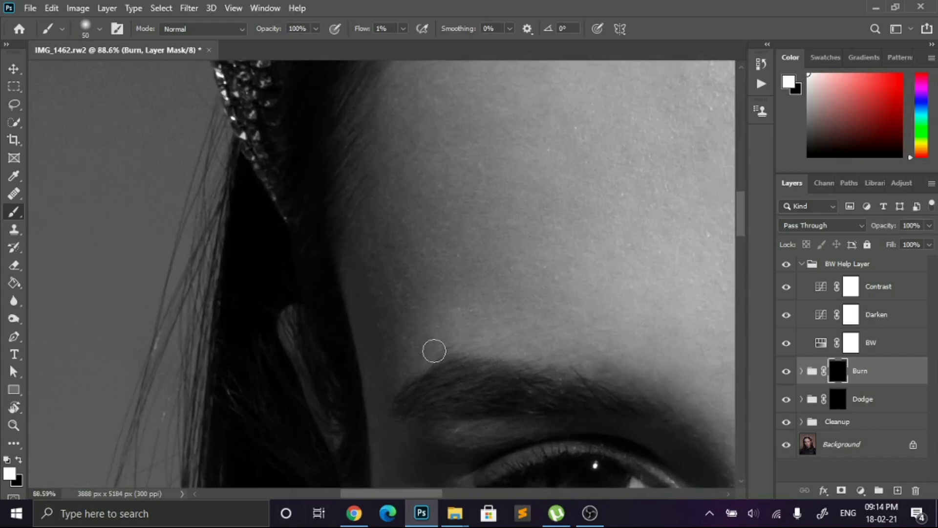
{"action": "key", "text": "bracketleft"}
{"action": "scroll", "coordinate": [453, 314], "scroll_direction": "down", "scroll_amount": 1}
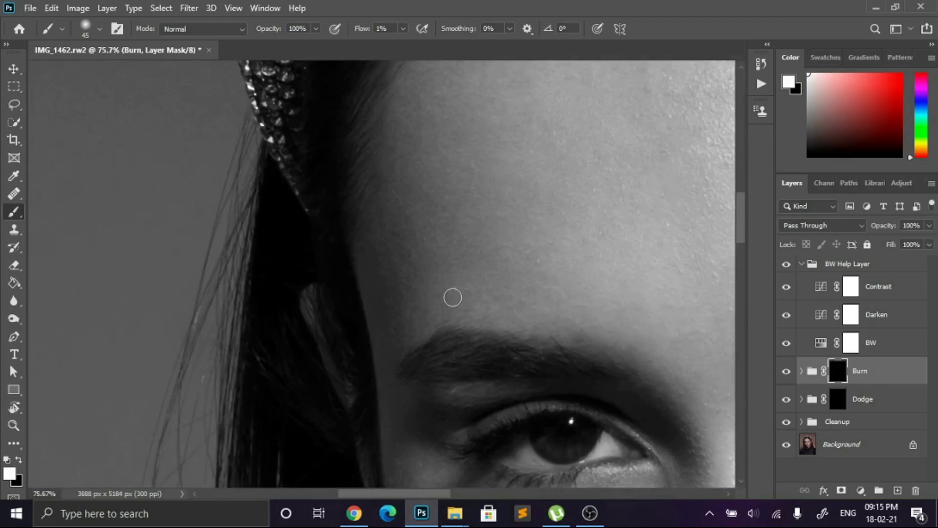
Hide the BW Help Layer, compare the face with the Burn group off and on, and show the help layer again
{"action": "scroll", "coordinate": [489, 279], "scroll_direction": "down", "scroll_amount": 3}
{"action": "left_click", "coordinate": [786, 263]}
{"action": "left_click", "coordinate": [786, 371]}
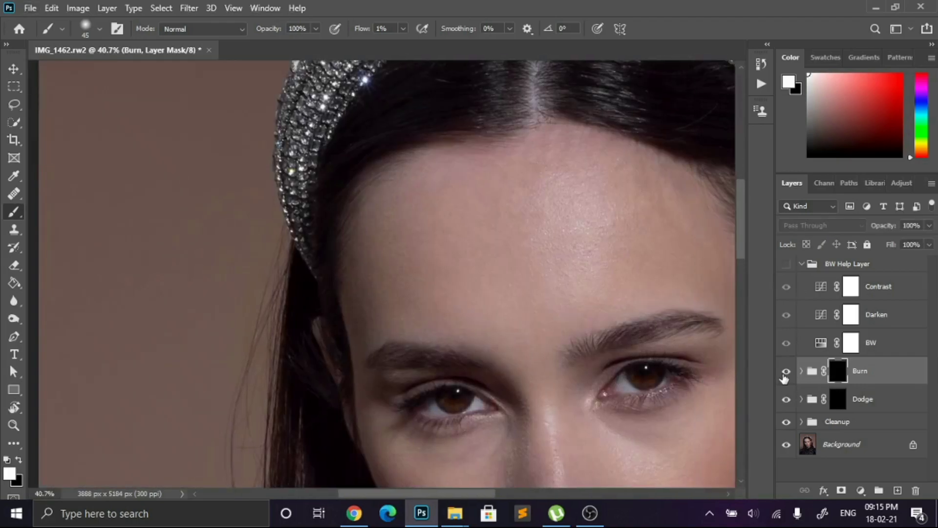
{"action": "left_click", "coordinate": [786, 371]}
{"action": "left_click", "coordinate": [786, 264]}
Darken the bright strip directly above the eyebrow on the Burn mask with a 45 px brush
{"action": "scroll", "coordinate": [450, 358], "scroll_direction": "up", "scroll_amount": 4}
{"action": "key", "text": "bracketright"}
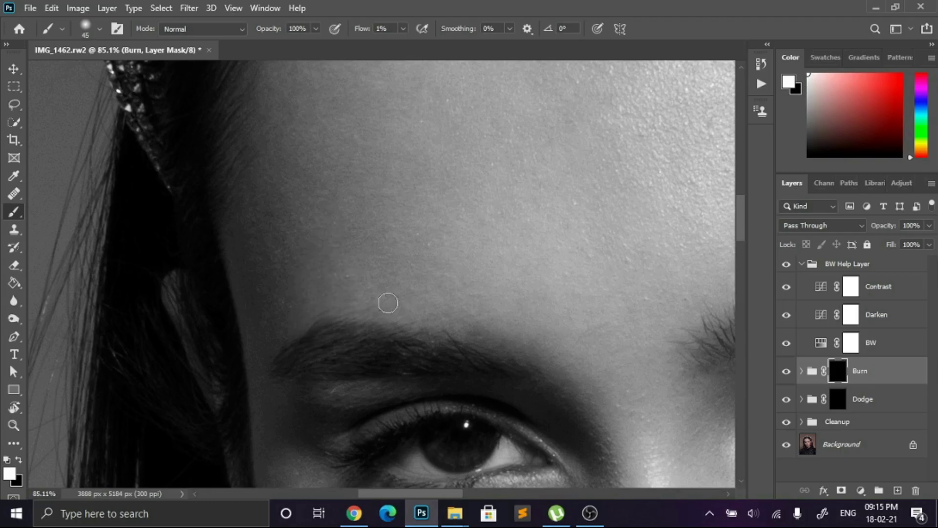
{"action": "scroll", "coordinate": [406, 304], "scroll_direction": "down", "scroll_amount": 1}
{"action": "scroll", "coordinate": [406, 304], "scroll_direction": "down", "scroll_amount": 4}
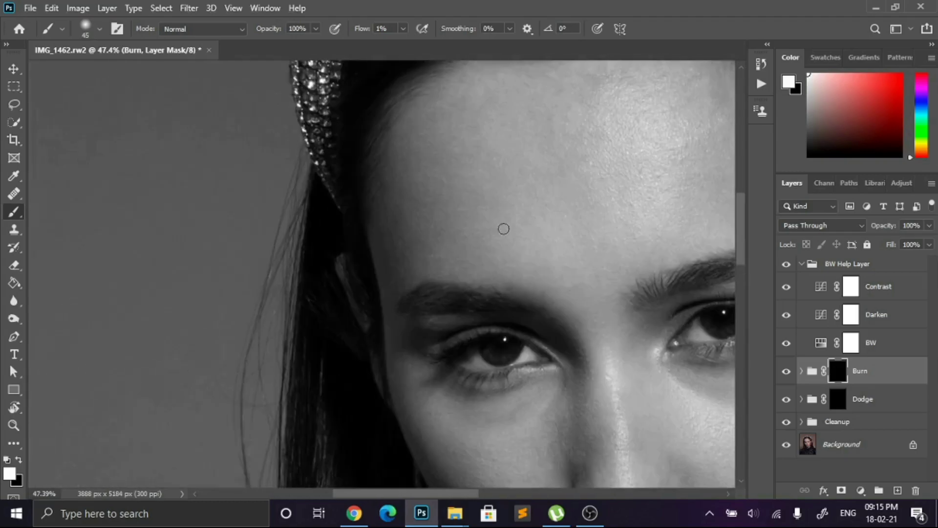
Switch to the Dodge mask and lighten the broad dark areas of the forehead with a 150 px brush
{"action": "key", "text": "alt+bracketleft"}
{"action": "key", "text": "bracketright"}
{"action": "key", "text": "bracketright"}
{"action": "key", "text": "bracketright"}
{"action": "key", "text": "bracketright"}
{"action": "key", "text": "bracketright"}
{"action": "key", "text": "bracketright"}
{"action": "key", "text": "bracketright"}
{"action": "key", "text": "bracketright"}
{"action": "key", "text": "bracketright"}
Switch back to the Burn mask and darken the small bright spots above the eyebrow with a 10 px brush
{"action": "key", "text": "bracketleft"}
{"action": "key", "text": "bracketleft"}
{"action": "key", "text": "bracketleft"}
{"action": "key", "text": "bracketleft"}
{"action": "key", "text": "bracketleft"}
{"action": "key", "text": "bracketleft"}
{"action": "key", "text": "bracketleft"}
{"action": "key", "text": "bracketleft"}
{"action": "key", "text": "bracketleft"}
{"action": "key", "text": "bracketleft"}
{"action": "key", "text": "bracketleft"}
{"action": "key", "text": "bracketleft"}
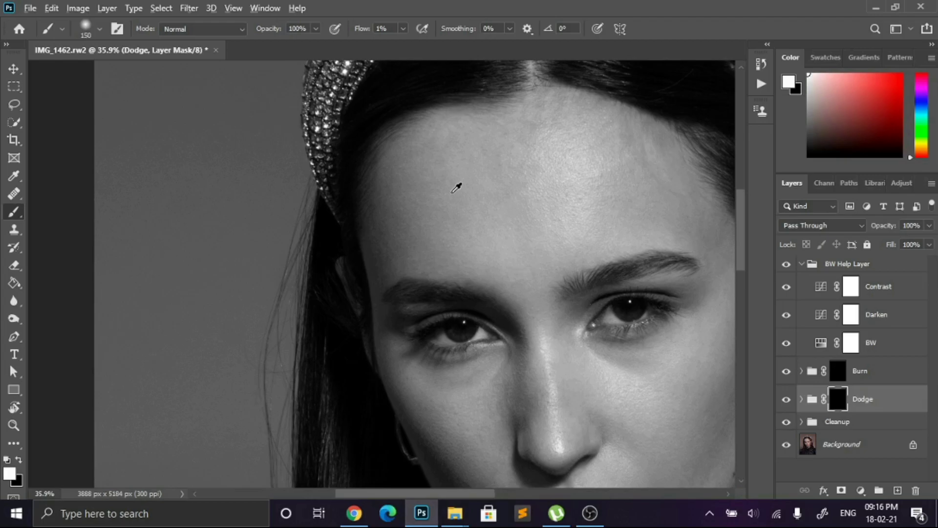
{"action": "scroll", "coordinate": [427, 253], "scroll_direction": "up", "scroll_amount": 3}
{"action": "key", "text": "alt+bracketright"}
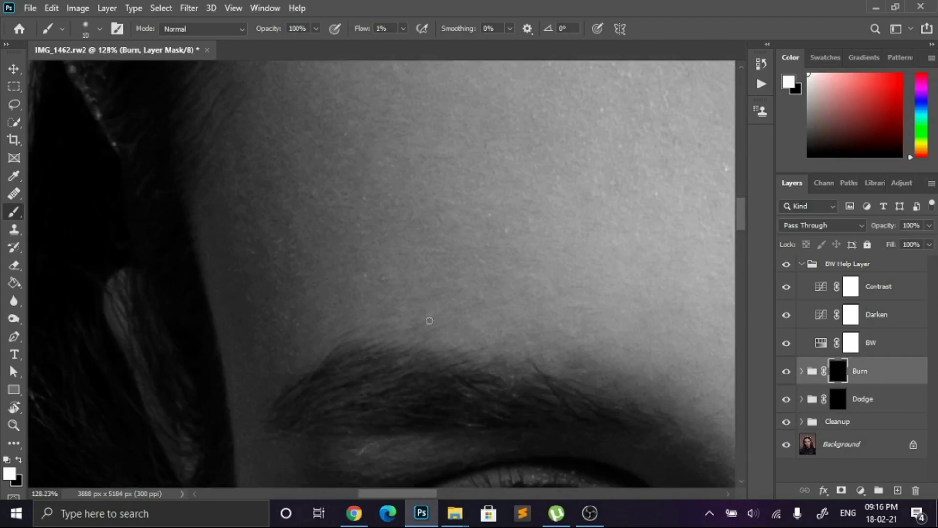
Enlarge the brush to 45 px for darkening larger bright patches of the forehead on the Burn mask
{"action": "key", "text": "bracketright"}
{"action": "key", "text": "bracketright"}
{"action": "key", "text": "bracketright"}
{"action": "key", "text": "bracketright"}
{"action": "key", "text": "bracketright"}
{"action": "key", "text": "bracketright"}
{"action": "key", "text": "bracketright"}
{"action": "key", "text": "bracketright"}
{"action": "key", "text": "bracketright"}
{"action": "key", "text": "bracketright"}
Hide the BW Help Layer, group the Burn and Dodge groups together, and compare the portrait with that group off and on
{"action": "scroll", "coordinate": [538, 280], "scroll_direction": "down", "scroll_amount": 5}
{"action": "left_click", "coordinate": [786, 264]}
{"action": "left_click", "coordinate": [863, 399], "text": "shift"}
{"action": "key", "text": "ctrl+g"}
{"action": "left_click", "coordinate": [786, 365]}
{"action": "left_click", "coordinate": [786, 365]}
Expand the new group, target the Dodge mask inside it, and show the BW Help Layer again
{"action": "left_click", "coordinate": [801, 366]}
{"action": "left_click", "coordinate": [849, 416]}
{"action": "left_click", "coordinate": [786, 264]}
{"action": "scroll", "coordinate": [453, 247], "scroll_direction": "up", "scroll_amount": 4}
Target the Burn mask and darken the small bright spots among the hairline strands with a 15 px brush
{"action": "key", "text": "alt+bracketright"}
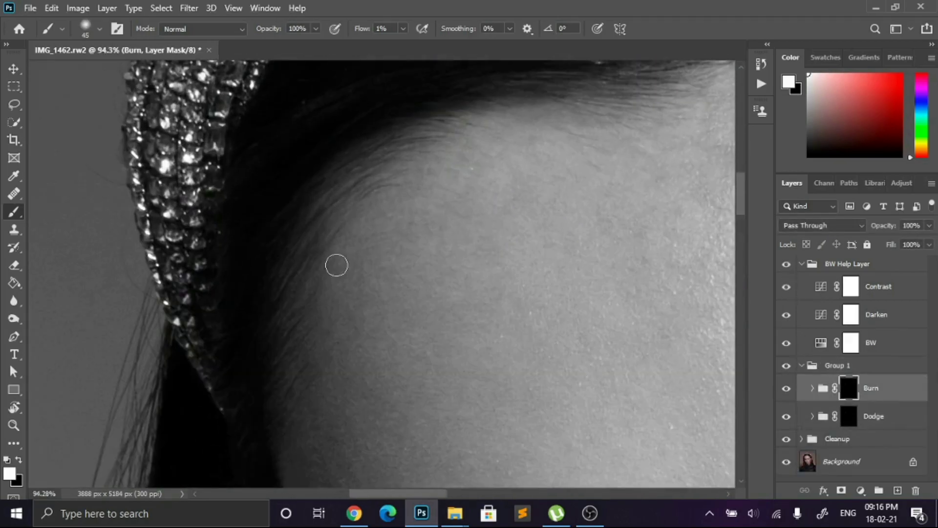
{"action": "key", "text": "bracketleft"}
{"action": "key", "text": "bracketleft"}
{"action": "key", "text": "bracketleft"}
{"action": "key", "text": "bracketleft"}
{"action": "key", "text": "bracketleft"}
{"action": "key", "text": "bracketleft"}
{"action": "scroll", "coordinate": [337, 191], "scroll_direction": "up", "scroll_amount": 3}
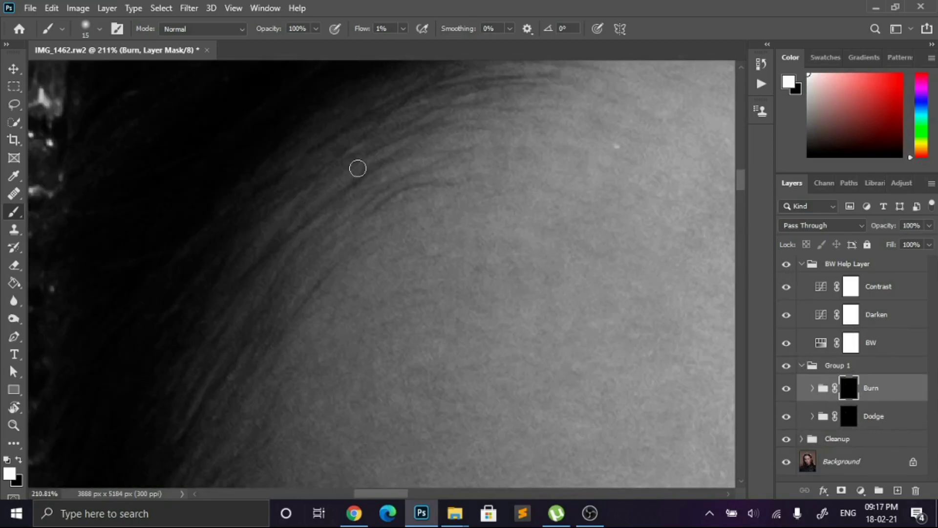
Smooth the broad tones along the top of the forehead on the Burn mask with a 150 px brush
{"action": "scroll", "coordinate": [393, 249], "scroll_direction": "down", "scroll_amount": 4}
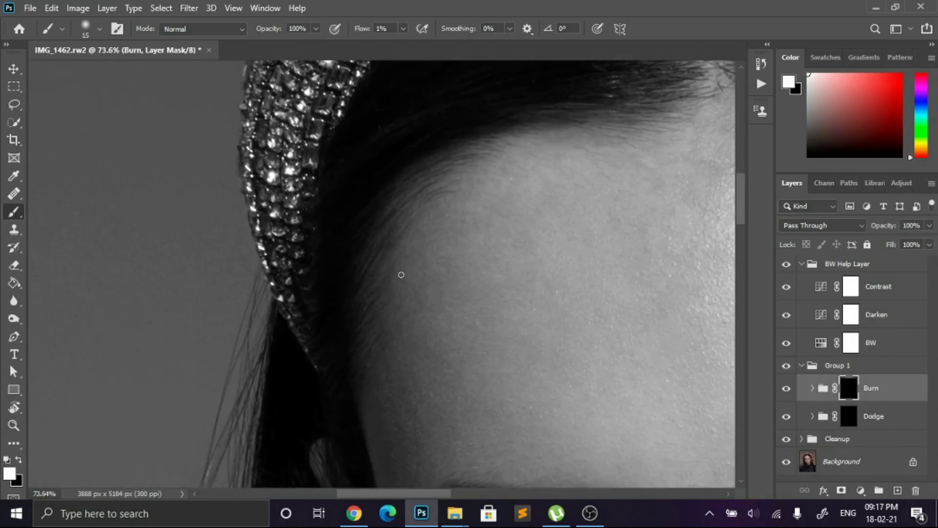
{"action": "scroll", "coordinate": [402, 274], "scroll_direction": "down", "scroll_amount": 3}
{"action": "key", "text": "bracketright"}
{"action": "key", "text": "bracketright"}
{"action": "key", "text": "bracketright"}
{"action": "key", "text": "bracketright"}
{"action": "key", "text": "bracketright"}
{"action": "key", "text": "bracketright"}
{"action": "key", "text": "bracketright"}
{"action": "key", "text": "bracketright"}
{"action": "key", "text": "bracketright"}
{"action": "key", "text": "bracketright"}
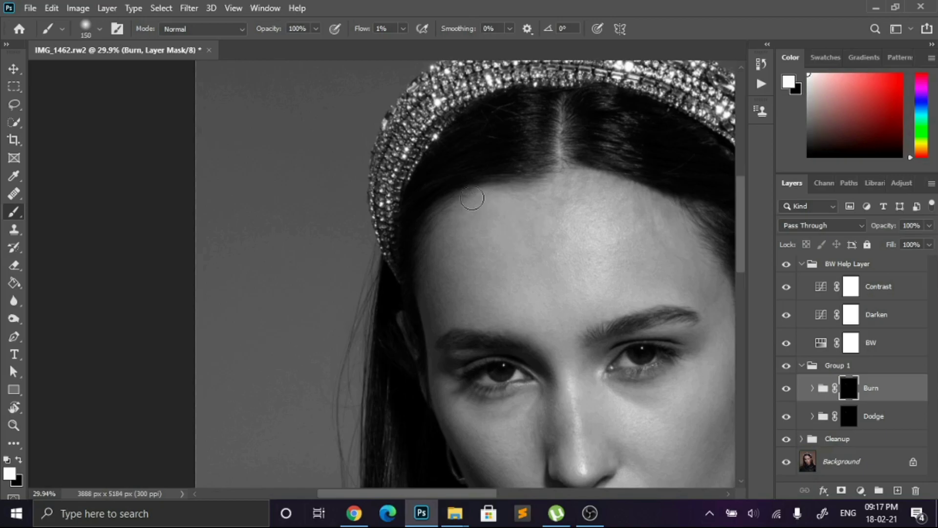
Darken the bright patches on the upper forehead near the hairline on the Burn mask with a 60 px brush
{"action": "scroll", "coordinate": [487, 248], "scroll_direction": "up", "scroll_amount": 3}
{"action": "key", "text": "bracketleft"}
{"action": "key", "text": "bracketleft"}
{"action": "key", "text": "bracketleft"}
{"action": "key", "text": "bracketleft"}
{"action": "key", "text": "bracketleft"}
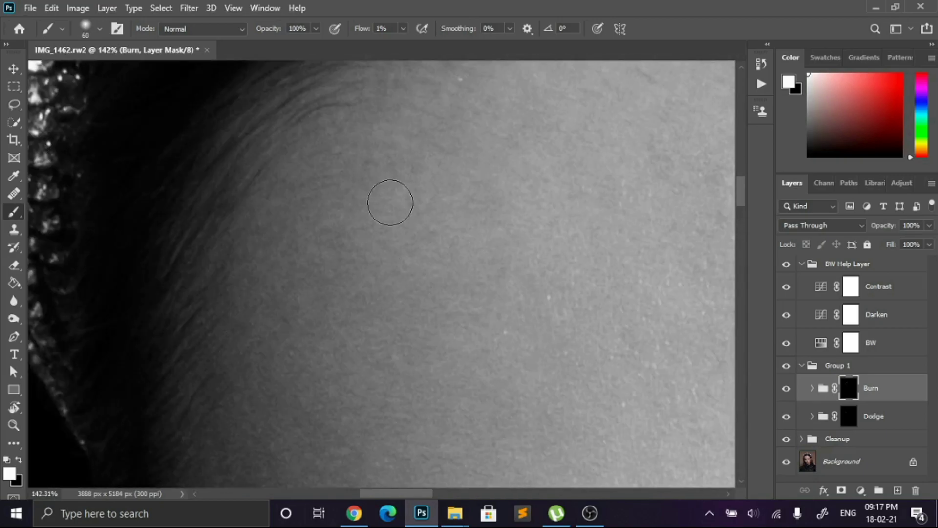
Target the Dodge mask and lighten the dark patches on the upper forehead with a 30 px brush
{"action": "scroll", "coordinate": [527, 326], "scroll_direction": "down", "scroll_amount": 5}
{"action": "scroll", "coordinate": [588, 294], "scroll_direction": "up", "scroll_amount": 3}
{"action": "left_click", "coordinate": [849, 416]}
{"action": "key", "text": "bracketleft"}
{"action": "key", "text": "bracketleft"}
{"action": "key", "text": "bracketleft"}
{"action": "key", "text": "bracketleft"}
{"action": "key", "text": "bracketleft"}
{"action": "key", "text": "bracketleft"}
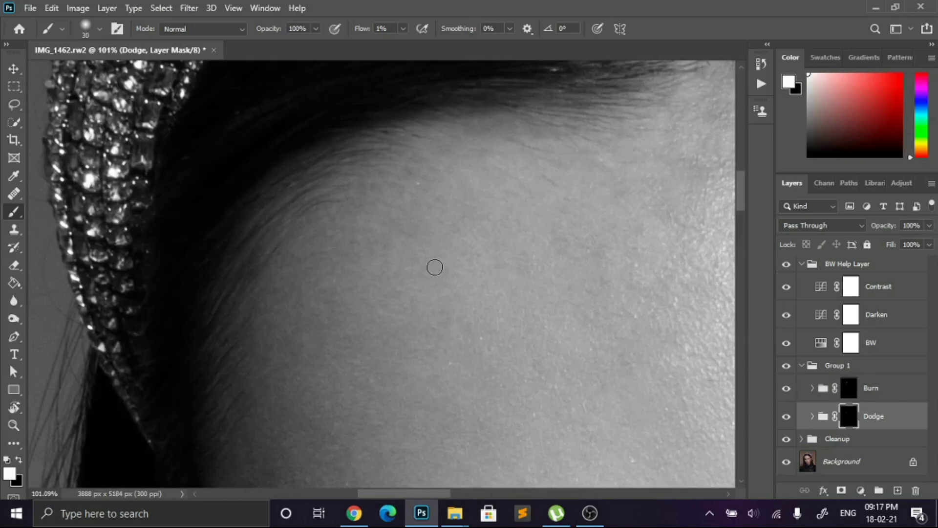
Compare the face with the BW Help Layer hidden and shown, and inspect the skin just below the hair parting
{"action": "scroll", "coordinate": [529, 246], "scroll_direction": "down", "scroll_amount": 8}
{"action": "left_click", "coordinate": [787, 263]}
{"action": "left_click", "coordinate": [786, 264]}
{"action": "scroll", "coordinate": [543, 210], "scroll_direction": "up", "scroll_amount": 6}
{"action": "scroll", "coordinate": [390, 291], "scroll_direction": "up", "scroll_amount": 3}
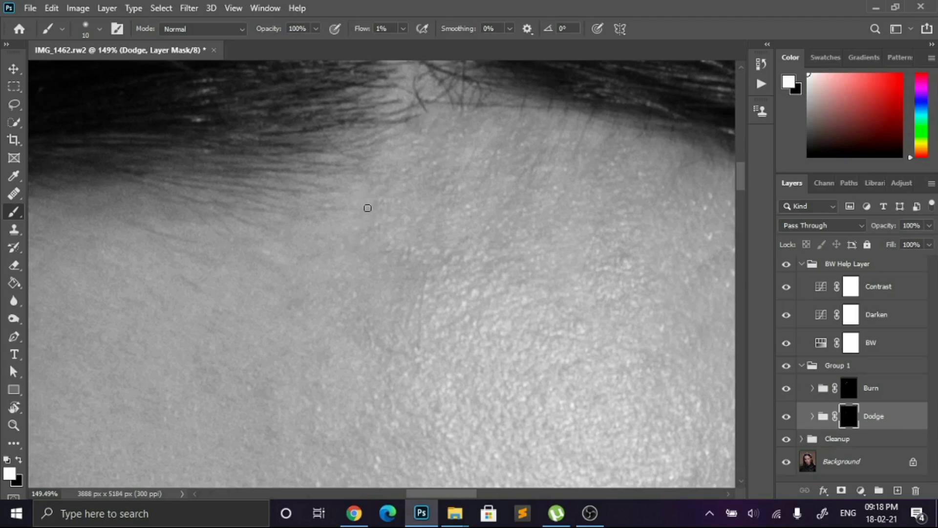
Lighten the small dark spots below the hairline on the Dodge mask with a 10 px brush
{"action": "scroll", "coordinate": [347, 291], "scroll_direction": "left", "scroll_amount": 3}
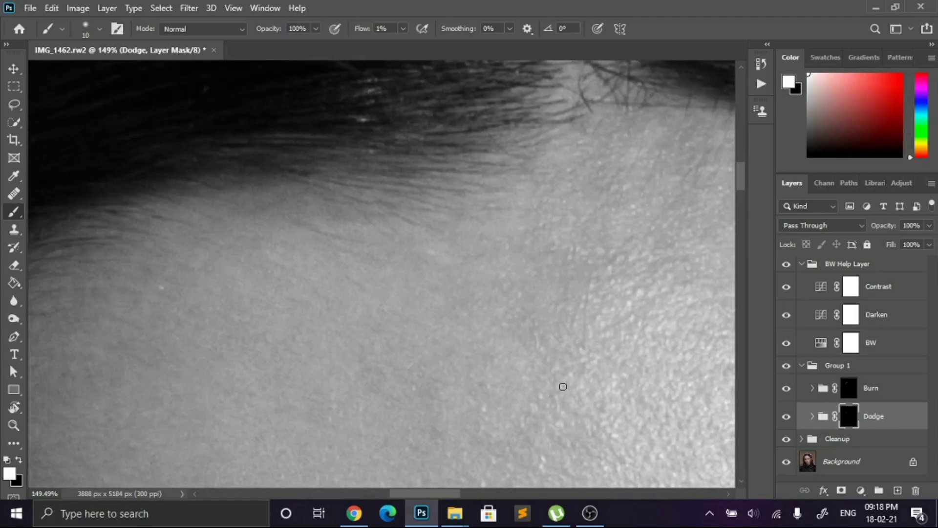
{"action": "scroll", "coordinate": [635, 232], "scroll_direction": "up", "scroll_amount": 2}
{"action": "scroll", "coordinate": [621, 219], "scroll_direction": "right", "scroll_amount": 1}
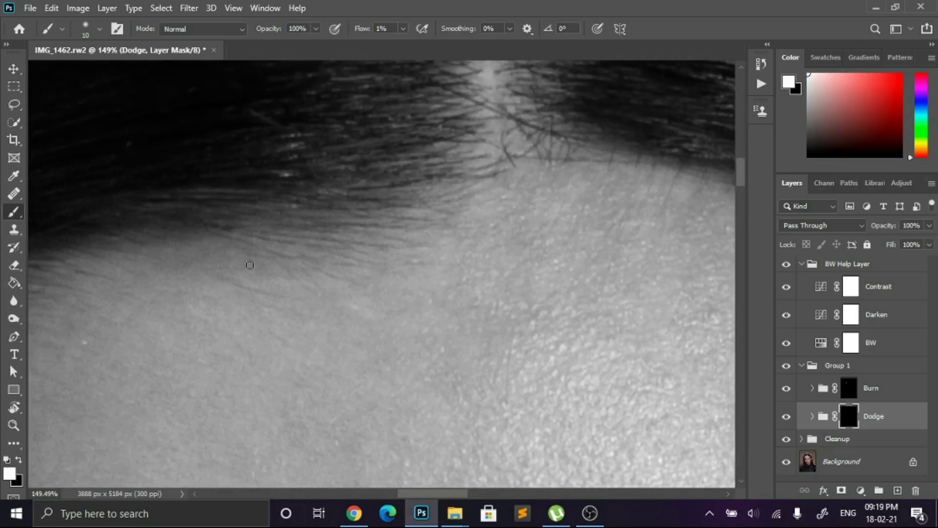
{"action": "scroll", "coordinate": [307, 309], "scroll_direction": "down", "scroll_amount": 2}
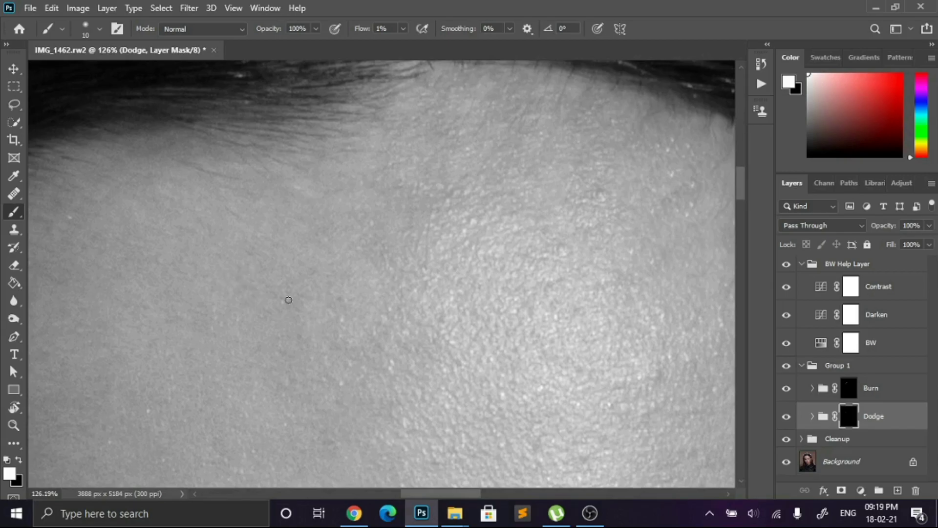
{"action": "scroll", "coordinate": [429, 335], "scroll_direction": "down", "scroll_amount": 3}
{"action": "scroll", "coordinate": [412, 235], "scroll_direction": "up", "scroll_amount": 5}
{"action": "scroll", "coordinate": [575, 215], "scroll_direction": "down", "scroll_amount": 5}
{"action": "scroll", "coordinate": [413, 232], "scroll_direction": "up", "scroll_amount": 3}
Target the Burn mask and darken the bright patches across the forehead with a 30 to 35 px brush
{"action": "key", "text": "alt+bracketright"}
{"action": "scroll", "coordinate": [413, 232], "scroll_direction": "up", "scroll_amount": 1}
{"action": "scroll", "coordinate": [381, 244], "scroll_direction": "right", "scroll_amount": 1}
{"action": "key", "text": "bracketright"}
{"action": "key", "text": "bracketright"}
{"action": "key", "text": "bracketright"}
{"action": "key", "text": "bracketright"}
{"action": "key", "text": "bracketright"}
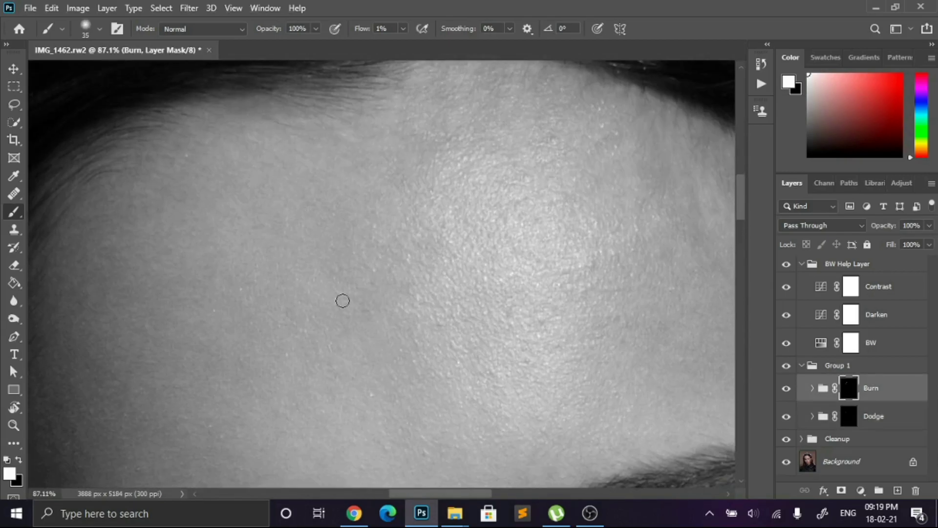
{"action": "key", "text": "bracketleft"}
{"action": "scroll", "coordinate": [380, 263], "scroll_direction": "up", "scroll_amount": 2}
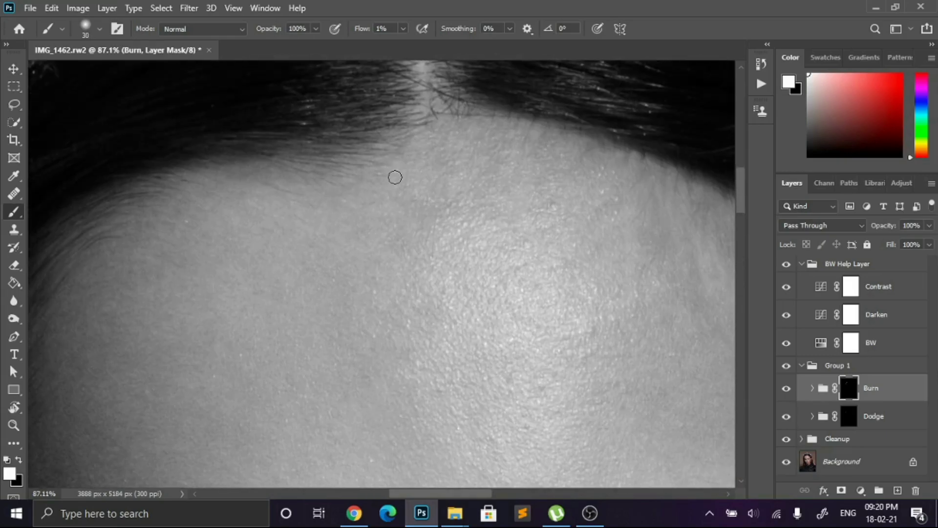
{"action": "key", "text": "bracketright"}
{"action": "scroll", "coordinate": [518, 251], "scroll_direction": "down", "scroll_amount": 5}
{"action": "scroll", "coordinate": [508, 255], "scroll_direction": "up", "scroll_amount": 5}
Target the Dodge mask and lighten the dark patches around the central forehead with a 35 to 45 px brush
{"action": "left_click", "coordinate": [849, 416]}
{"action": "scroll", "coordinate": [488, 241], "scroll_direction": "up", "scroll_amount": 2}
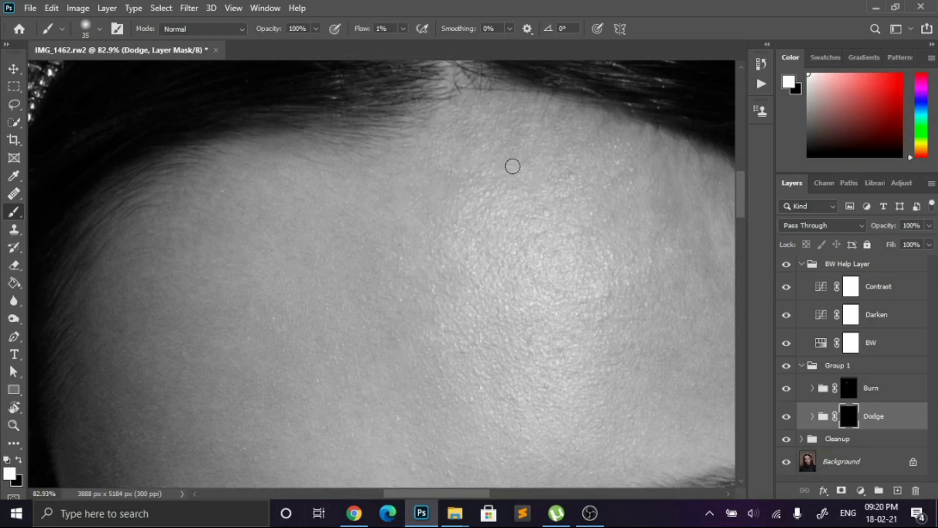
{"action": "scroll", "coordinate": [504, 259], "scroll_direction": "down", "scroll_amount": 1}
{"action": "scroll", "coordinate": [508, 254], "scroll_direction": "down", "scroll_amount": 1}
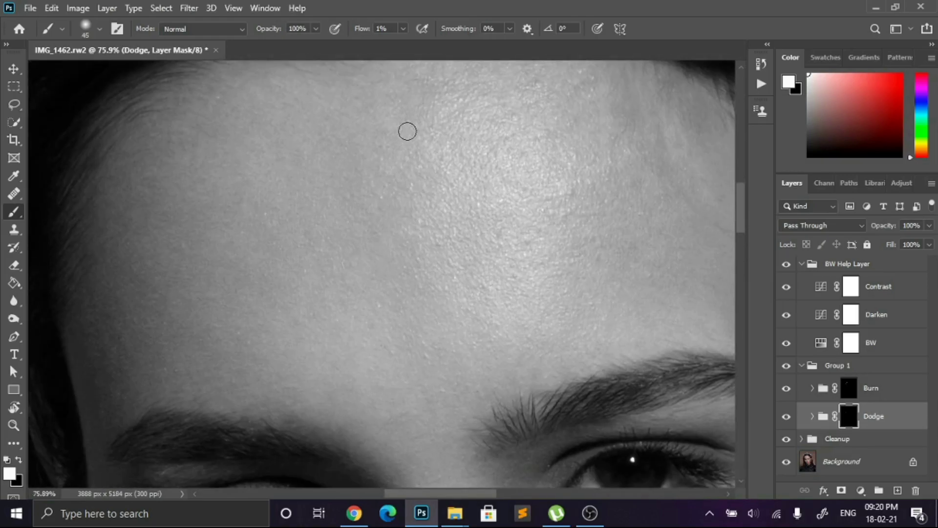
{"action": "key", "text": "bracketright"}
Darken the bright patches on the left forehead on the Burn mask at 35 px and compare with the BW Help Layer hidden
{"action": "key", "text": "alt+bracketright"}
{"action": "scroll", "coordinate": [509, 237], "scroll_direction": "down", "scroll_amount": 5}
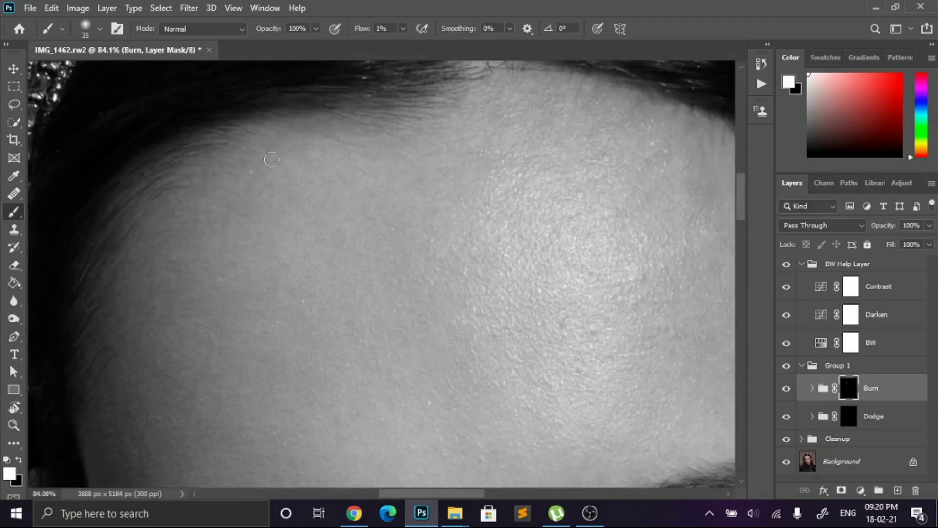
{"action": "scroll", "coordinate": [545, 220], "scroll_direction": "up", "scroll_amount": 2}
{"action": "left_click", "coordinate": [786, 263]}
{"action": "left_click", "coordinate": [786, 264]}
Smooth the broader bright areas of the forehead on the Burn mask with an 80 px brush
{"action": "scroll", "coordinate": [384, 257], "scroll_direction": "up", "scroll_amount": 10}
{"action": "key", "text": "bracketright"}
{"action": "key", "text": "bracketright"}
{"action": "key", "text": "bracketright"}
{"action": "key", "text": "bracketright"}
{"action": "key", "text": "bracketright"}
{"action": "key", "text": "bracketright"}
{"action": "scroll", "coordinate": [434, 235], "scroll_direction": "down", "scroll_amount": 12}
{"action": "scroll", "coordinate": [476, 237], "scroll_direction": "up", "scroll_amount": 3}
{"action": "scroll", "coordinate": [475, 237], "scroll_direction": "up", "scroll_amount": 5}
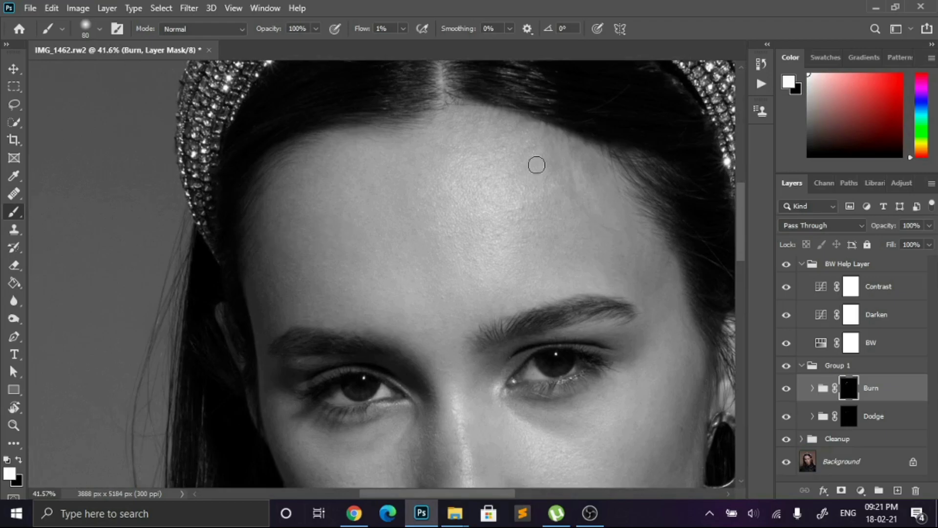
Target the Dodge mask and lighten the dark patches on the left forehead with a 25 px brush
{"action": "key", "text": "alt+bracketleft"}
{"action": "key", "text": "bracketleft"}
{"action": "key", "text": "bracketleft"}
{"action": "key", "text": "bracketleft"}
{"action": "key", "text": "bracketleft"}
{"action": "key", "text": "bracketleft"}
{"action": "key", "text": "bracketleft"}
{"action": "key", "text": "bracketleft"}
{"action": "key", "text": "bracketleft"}
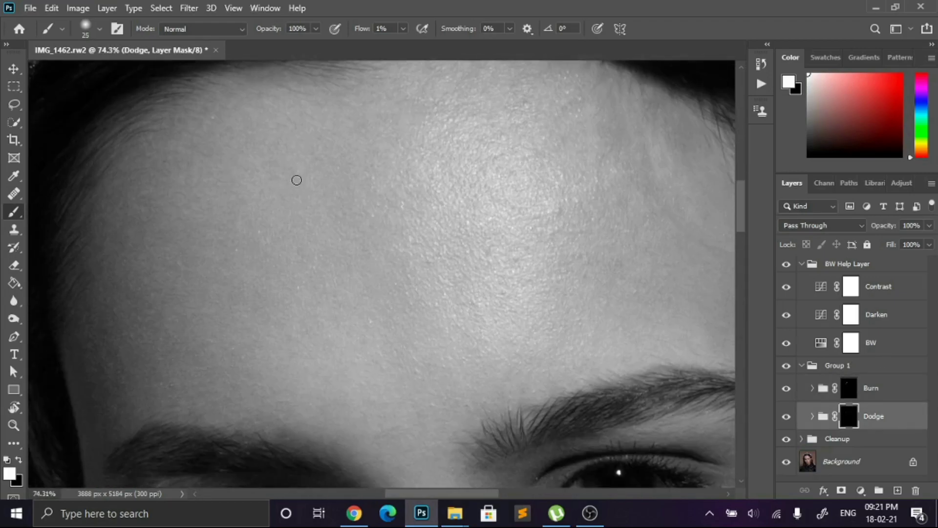
Blend the darker areas around the forehead highlight on the Dodge mask with a brush of up to 80 px
{"action": "key", "text": "bracketright"}
{"action": "key", "text": "bracketright"}
{"action": "key", "text": "bracketright"}
{"action": "key", "text": "bracketleft"}
{"action": "key", "text": "bracketleft"}
{"action": "scroll", "coordinate": [489, 268], "scroll_direction": "down", "scroll_amount": 2}
{"action": "scroll", "coordinate": [440, 206], "scroll_direction": "up", "scroll_amount": 4}
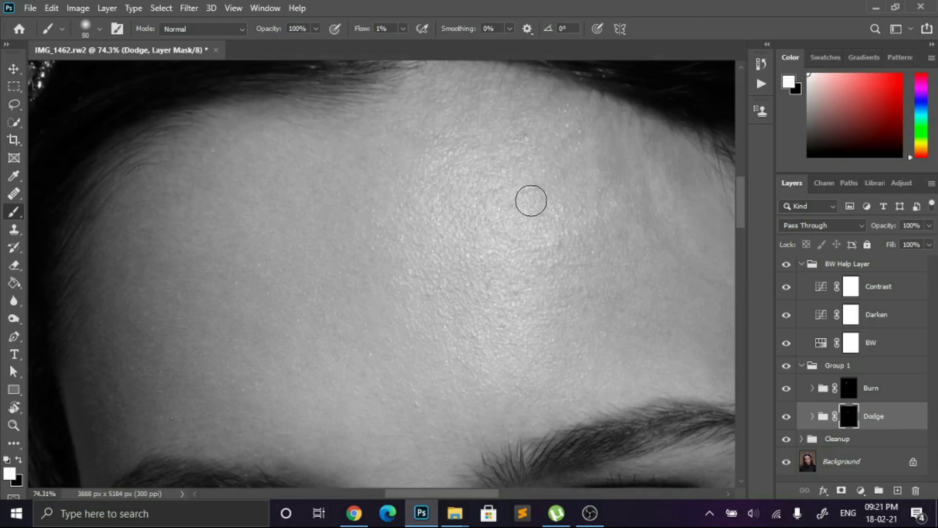
{"action": "key", "text": "bracketright"}
Lighten the small dark patches beside the hair parting on the Dodge mask with a 15 px brush
{"action": "scroll", "coordinate": [538, 186], "scroll_direction": "up", "scroll_amount": 3}
{"action": "scroll", "coordinate": [579, 145], "scroll_direction": "up", "scroll_amount": 4}
{"action": "key", "text": "bracketleft"}
{"action": "key", "text": "bracketleft"}
{"action": "key", "text": "bracketleft"}
{"action": "key", "text": "bracketleft"}
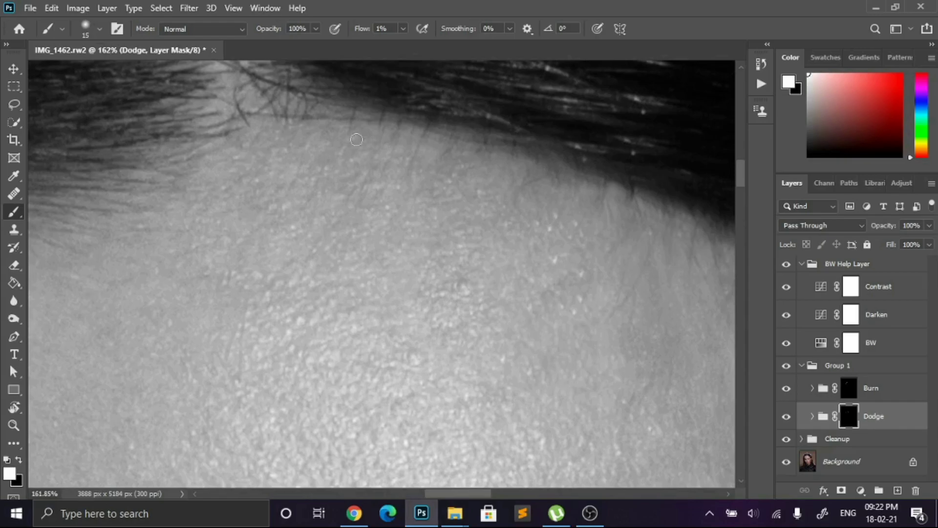
Even out the broad forehead tones on the Dodge mask at 125 px and compare the face with the BW Help Layer hidden
{"action": "scroll", "coordinate": [549, 218], "scroll_direction": "down", "scroll_amount": 8}
{"action": "scroll", "coordinate": [533, 259], "scroll_direction": "up", "scroll_amount": 5}
{"action": "key", "text": "bracketright"}
{"action": "key", "text": "bracketright"}
{"action": "key", "text": "bracketright"}
{"action": "key", "text": "bracketright"}
{"action": "key", "text": "bracketright"}
{"action": "key", "text": "bracketright"}
{"action": "key", "text": "bracketright"}
{"action": "key", "text": "bracketright"}
{"action": "key", "text": "bracketright"}
{"action": "key", "text": "bracketright"}
{"action": "key", "text": "bracketright"}
{"action": "key", "text": "bracketright"}
{"action": "key", "text": "bracketright"}
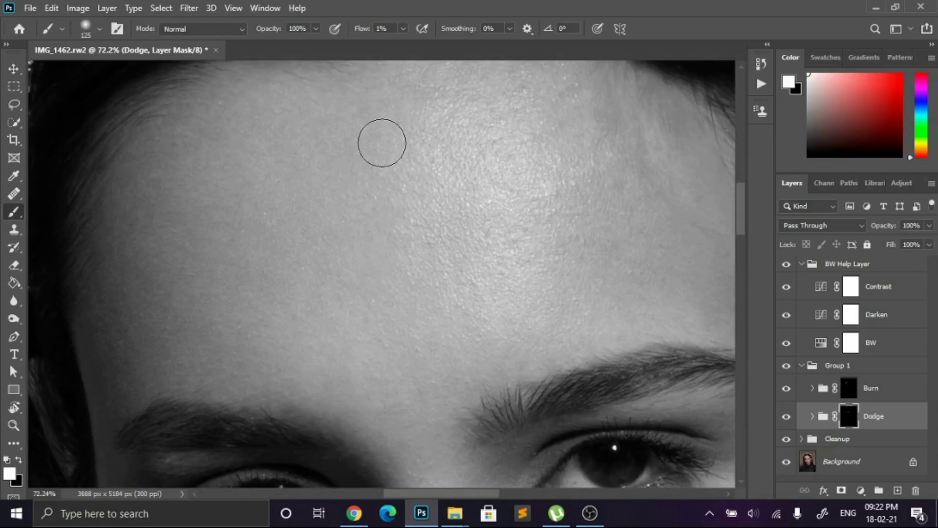
{"action": "scroll", "coordinate": [523, 315], "scroll_direction": "down", "scroll_amount": 5}
{"action": "scroll", "coordinate": [532, 310], "scroll_direction": "up", "scroll_amount": 1}
{"action": "left_click_drag", "start_coordinate": [533, 310], "coordinate": [521, 236]}
{"action": "left_click", "coordinate": [786, 264]}
{"action": "left_click", "coordinate": [786, 264]}
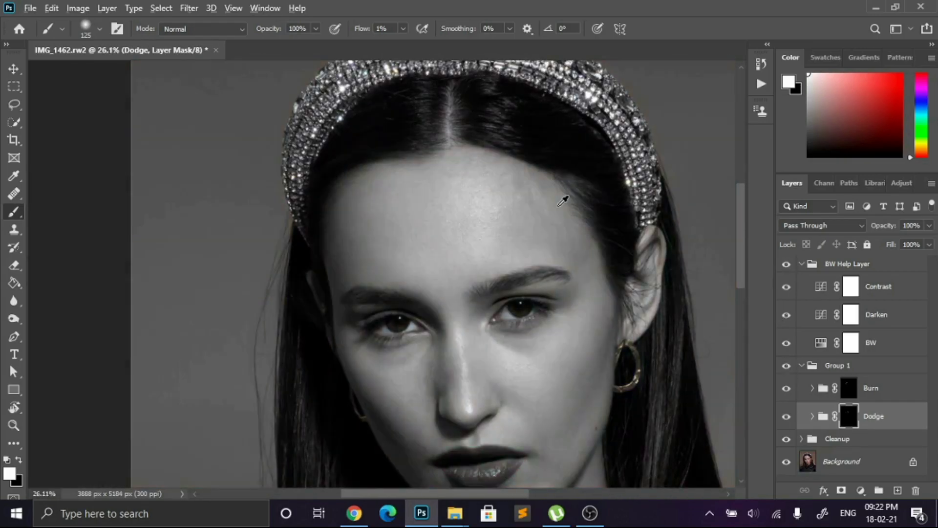
Lighten the fine dark marks along the hairline right of the parting on the Dodge mask with an 8 px brush
{"action": "scroll", "coordinate": [563, 200], "scroll_direction": "up", "scroll_amount": 3}
{"action": "key", "text": "bracketleft"}
{"action": "key", "text": "bracketleft"}
{"action": "key", "text": "bracketleft"}
{"action": "key", "text": "bracketleft"}
{"action": "key", "text": "bracketleft"}
{"action": "key", "text": "bracketleft"}
{"action": "key", "text": "bracketleft"}
{"action": "key", "text": "bracketleft"}
{"action": "key", "text": "bracketleft"}
{"action": "key", "text": "bracketleft"}
{"action": "scroll", "coordinate": [411, 192], "scroll_direction": "up", "scroll_amount": 3}
{"action": "key", "text": "bracketleft"}
{"action": "key", "text": "bracketleft"}
{"action": "key", "text": "bracketleft"}
{"action": "key", "text": "bracketleft"}
{"action": "key", "text": "bracketleft"}
{"action": "key", "text": "bracketleft"}
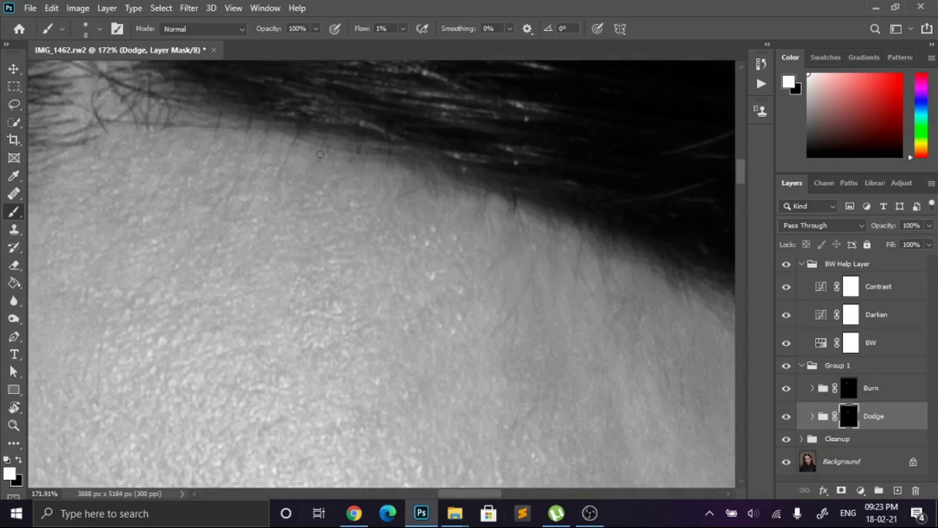
Lighten the tiny dark pores directly below the hair parting on the Dodge mask, keeping the 8 px brush
{"action": "scroll", "coordinate": [326, 223], "scroll_direction": "up", "scroll_amount": 2}
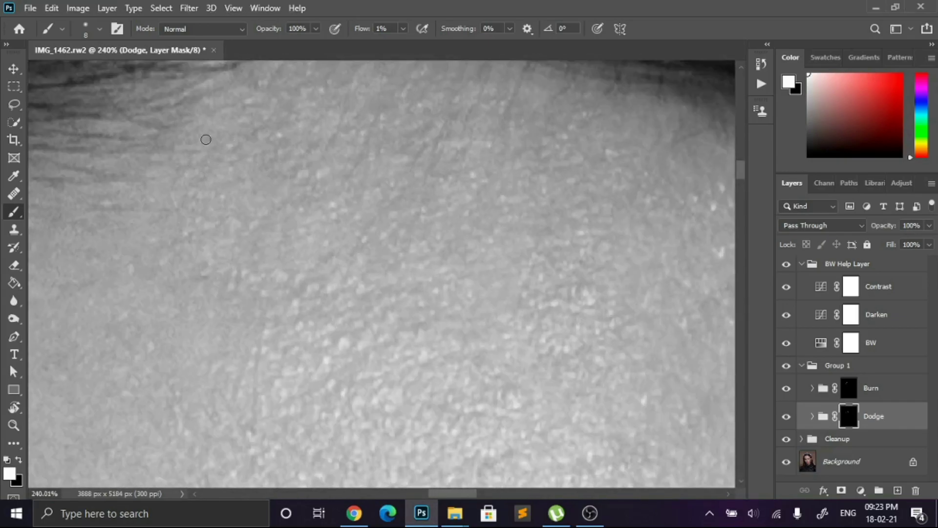
{"action": "scroll", "coordinate": [340, 133], "scroll_direction": "down", "scroll_amount": 2}
{"action": "scroll", "coordinate": [288, 168], "scroll_direction": "up", "scroll_amount": 3}
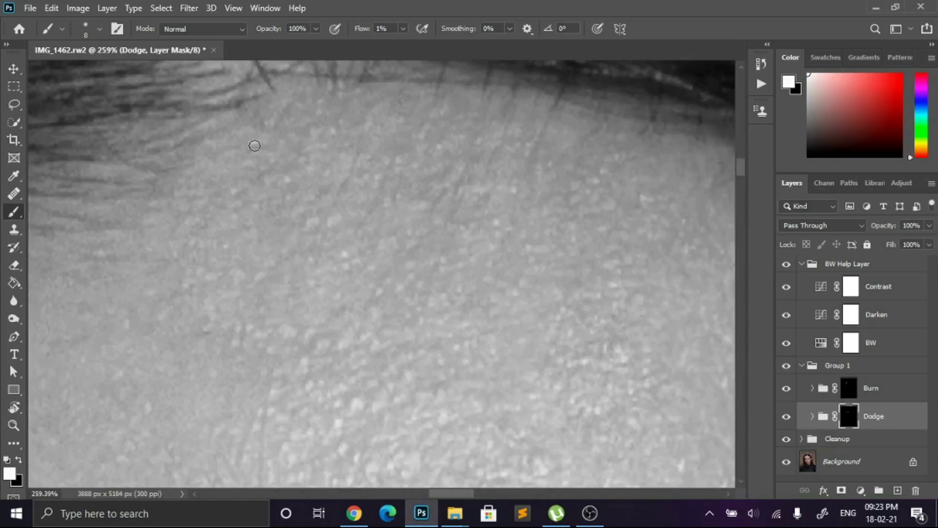
{"action": "scroll", "coordinate": [320, 150], "scroll_direction": "down", "scroll_amount": 2}
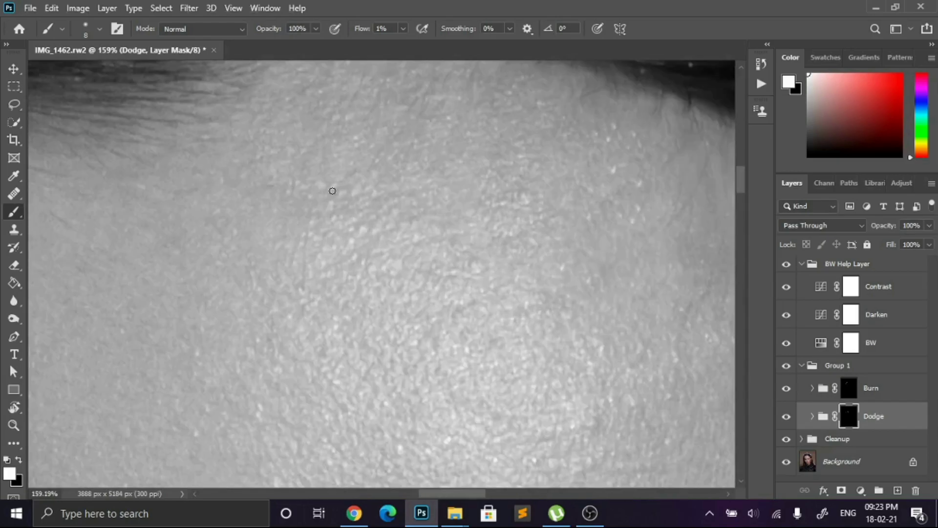
{"action": "scroll", "coordinate": [342, 154], "scroll_direction": "down", "scroll_amount": 2}
{"action": "scroll", "coordinate": [262, 168], "scroll_direction": "up", "scroll_amount": 2}
Target the Burn mask and darken the tiny bright specks on the central and right forehead with an 8 px brush
{"action": "key", "text": "alt+bracketright"}
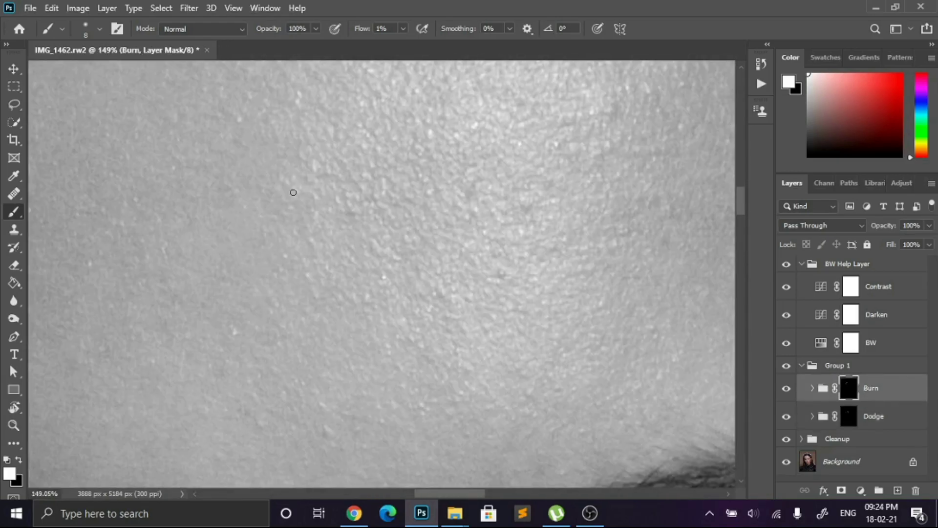
{"action": "scroll", "coordinate": [292, 193], "scroll_direction": "down", "scroll_amount": 4}
{"action": "scroll", "coordinate": [398, 235], "scroll_direction": "up", "scroll_amount": 3}
{"action": "scroll", "coordinate": [448, 232], "scroll_direction": "down", "scroll_amount": 4}
{"action": "scroll", "coordinate": [438, 201], "scroll_direction": "up", "scroll_amount": 4}
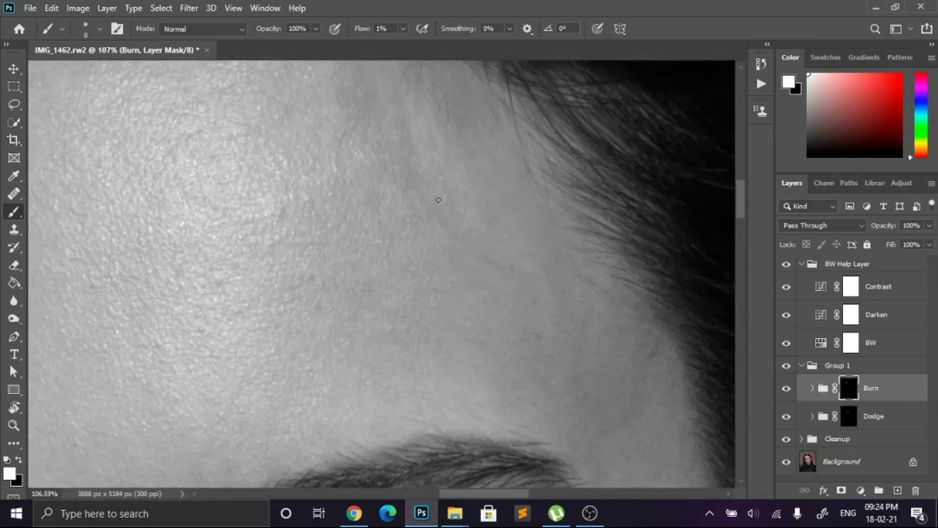
{"action": "scroll", "coordinate": [437, 201], "scroll_direction": "down", "scroll_amount": 3}
{"action": "scroll", "coordinate": [358, 197], "scroll_direction": "up", "scroll_amount": 2}
Target the Dodge mask and lighten the small dark spots on the right forehead beside the highlight at 10 px
{"action": "key", "text": "alt+bracketleft"}
{"action": "scroll", "coordinate": [366, 181], "scroll_direction": "up", "scroll_amount": 2}
{"action": "key", "text": "bracketright"}
{"action": "key", "text": "bracketright"}
{"action": "key", "text": "bracketright"}
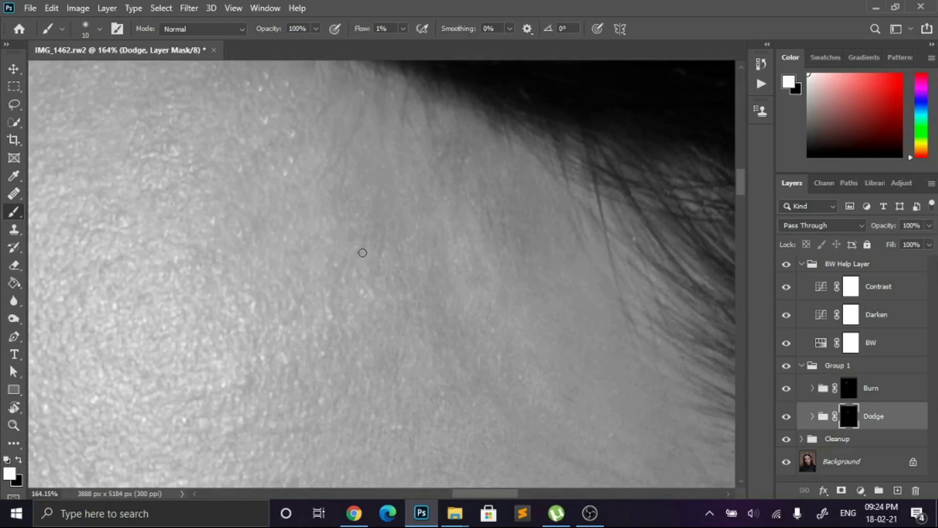
{"action": "scroll", "coordinate": [367, 215], "scroll_direction": "down", "scroll_amount": 3}
{"action": "scroll", "coordinate": [360, 294], "scroll_direction": "up", "scroll_amount": 4}
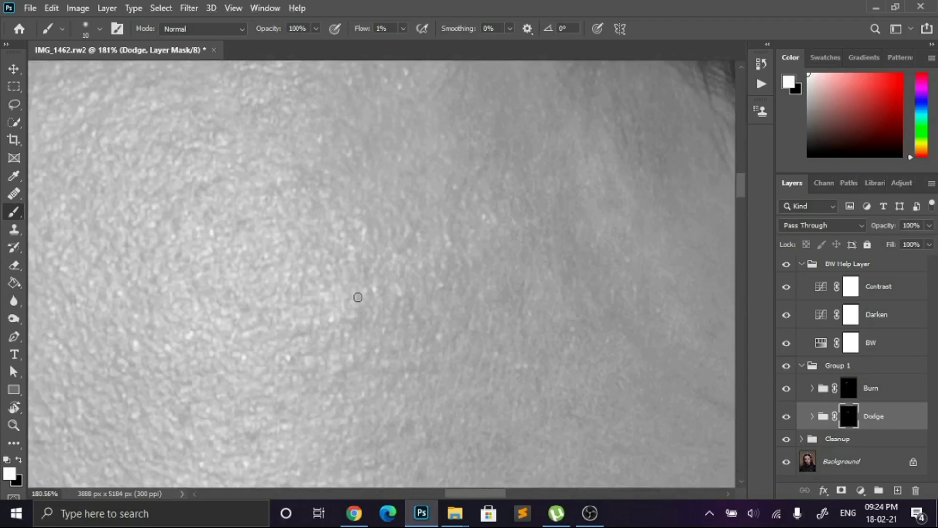
{"action": "scroll", "coordinate": [314, 266], "scroll_direction": "down", "scroll_amount": 2}
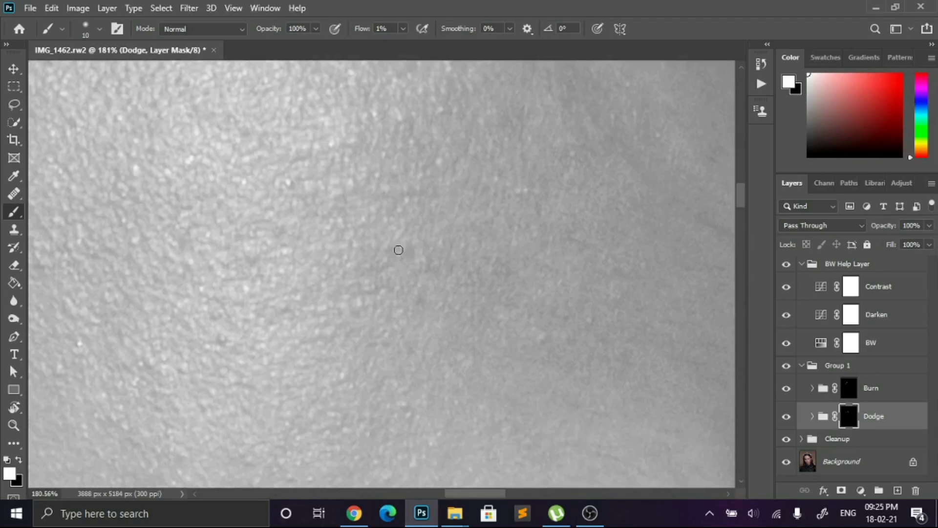
{"action": "scroll", "coordinate": [350, 204], "scroll_direction": "down", "scroll_amount": 3}
{"action": "scroll", "coordinate": [456, 169], "scroll_direction": "up", "scroll_amount": 3}
Lighten the dark streaks below the right hairline on the Dodge mask with a 20 to 35 px brush
{"action": "key", "text": "bracketleft"}
{"action": "key", "text": "bracketleft"}
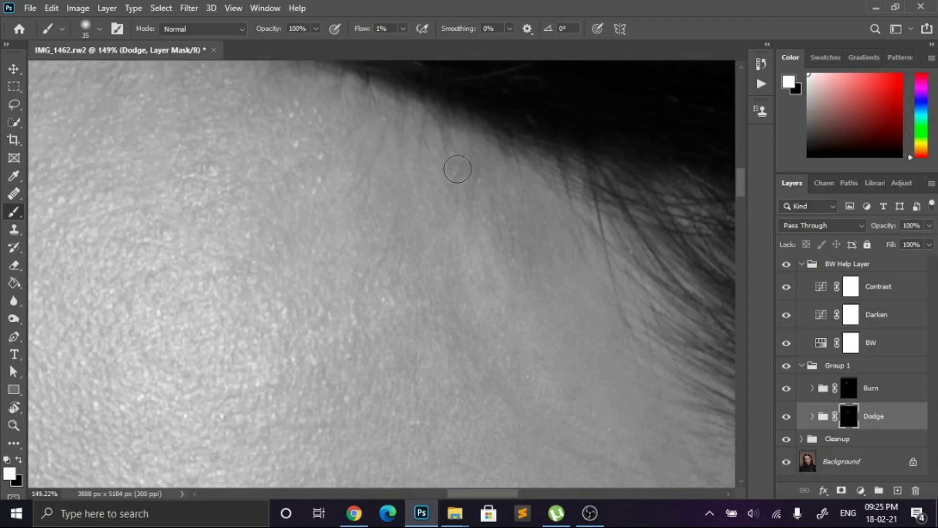
{"action": "key", "text": "bracketright"}
{"action": "scroll", "coordinate": [468, 250], "scroll_direction": "down", "scroll_amount": 4}
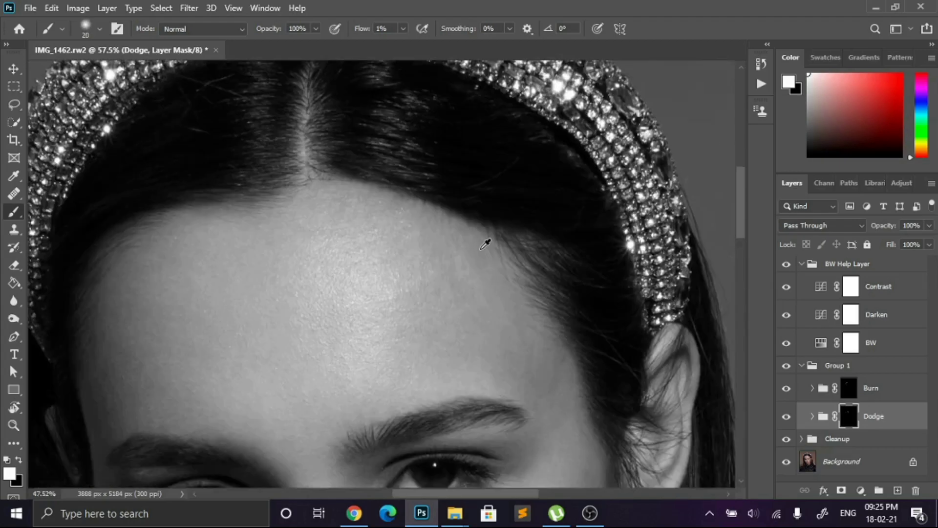
Blend the broad dark areas of the right forehead on the Dodge mask with a 125 px brush
{"action": "scroll", "coordinate": [359, 259], "scroll_direction": "down", "scroll_amount": 2}
{"action": "key", "text": "bracketright"}
{"action": "key", "text": "bracketright"}
{"action": "key", "text": "bracketright"}
{"action": "key", "text": "bracketright"}
{"action": "key", "text": "bracketright"}
{"action": "key", "text": "bracketright"}
{"action": "key", "text": "bracketright"}
{"action": "key", "text": "bracketright"}
{"action": "key", "text": "bracketright"}
{"action": "key", "text": "bracketright"}
{"action": "key", "text": "bracketright"}
{"action": "key", "text": "bracketright"}
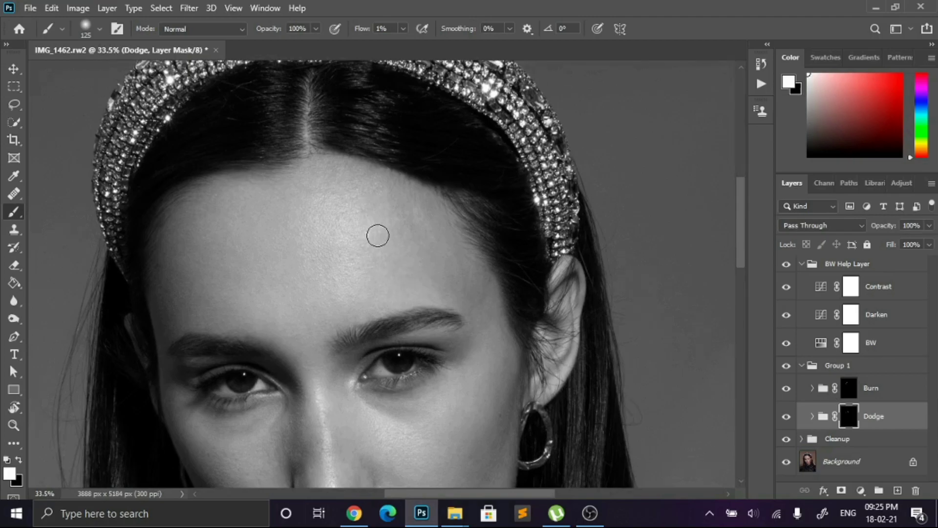
Target the Burn mask and darken the bright patches between the right forehead and temple with a 40 to 45 px brush
{"action": "scroll", "coordinate": [380, 317], "scroll_direction": "up", "scroll_amount": 1}
{"action": "left_click", "coordinate": [851, 388]}
{"action": "scroll", "coordinate": [426, 251], "scroll_direction": "up", "scroll_amount": 4}
{"action": "key", "text": "bracketleft"}
{"action": "key", "text": "bracketleft"}
{"action": "key", "text": "bracketleft"}
{"action": "key", "text": "bracketleft"}
{"action": "key", "text": "bracketleft"}
{"action": "key", "text": "bracketleft"}
{"action": "key", "text": "bracketleft"}
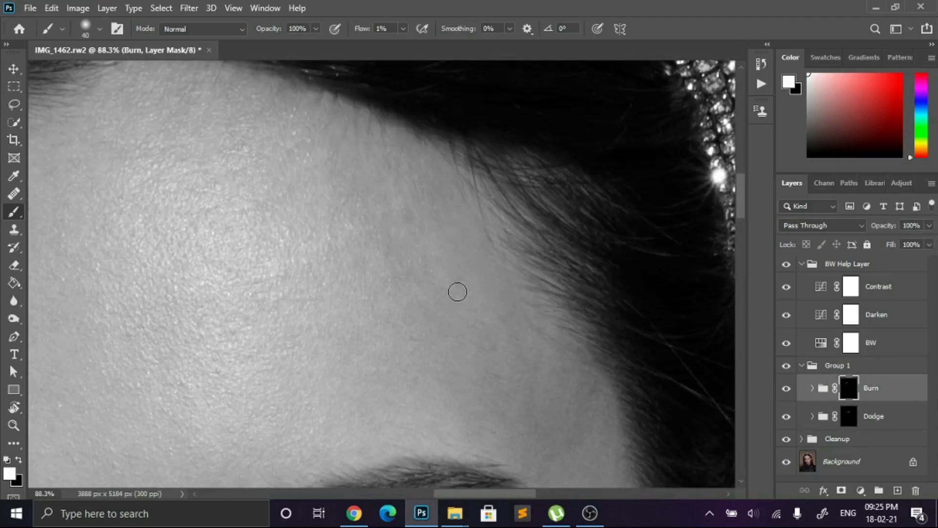
{"action": "key", "text": "bracketright"}
{"action": "key", "text": "bracketright"}
{"action": "key", "text": "bracketright"}
{"action": "key", "text": "bracketright"}
{"action": "key", "text": "bracketright"}
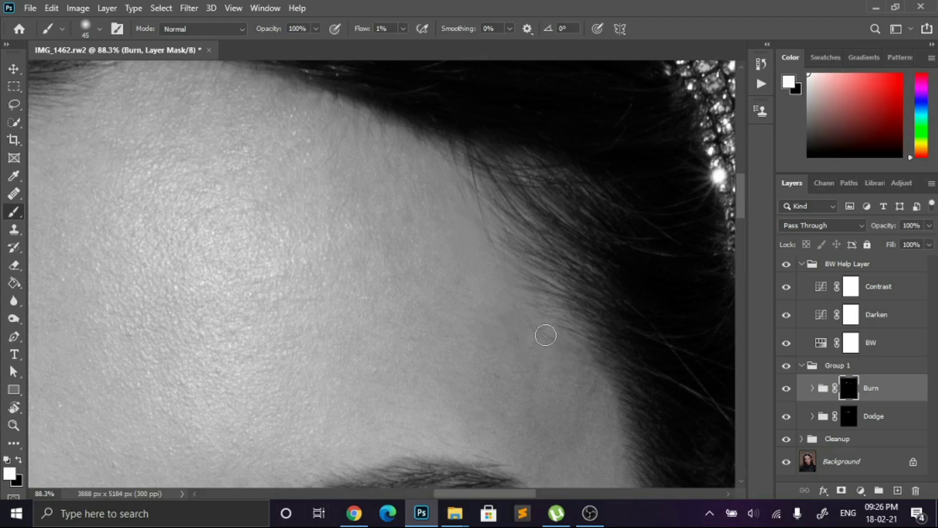
Even out the broader bright areas of the right forehead and temple on the Burn mask with brush sizes up to 100 px
{"action": "scroll", "coordinate": [586, 322], "scroll_direction": "down", "scroll_amount": 3}
{"action": "key", "text": "bracketright"}
{"action": "key", "text": "bracketright"}
{"action": "key", "text": "bracketright"}
{"action": "key", "text": "bracketright"}
{"action": "key", "text": "bracketright"}
{"action": "key", "text": "bracketright"}
{"action": "key", "text": "bracketright"}
{"action": "key", "text": "bracketright"}
{"action": "key", "text": "bracketleft"}
{"action": "key", "text": "bracketleft"}
{"action": "key", "text": "bracketleft"}
{"action": "key", "text": "bracketleft"}
{"action": "key", "text": "bracketleft"}
{"action": "key", "text": "bracketleft"}
{"action": "key", "text": "bracketleft"}
{"action": "key", "text": "bracketleft"}
{"action": "key", "text": "bracketleft"}
{"action": "key", "text": "bracketright"}
{"action": "key", "text": "bracketright"}
{"action": "key", "text": "bracketright"}
{"action": "key", "text": "bracketright"}
{"action": "key", "text": "bracketright"}
{"action": "key", "text": "bracketright"}
{"action": "key", "text": "bracketright"}
Target the Dodge mask and lighten the dark areas along the right temple with a 100 to 70 px brush
{"action": "key", "text": "alt+bracketleft"}
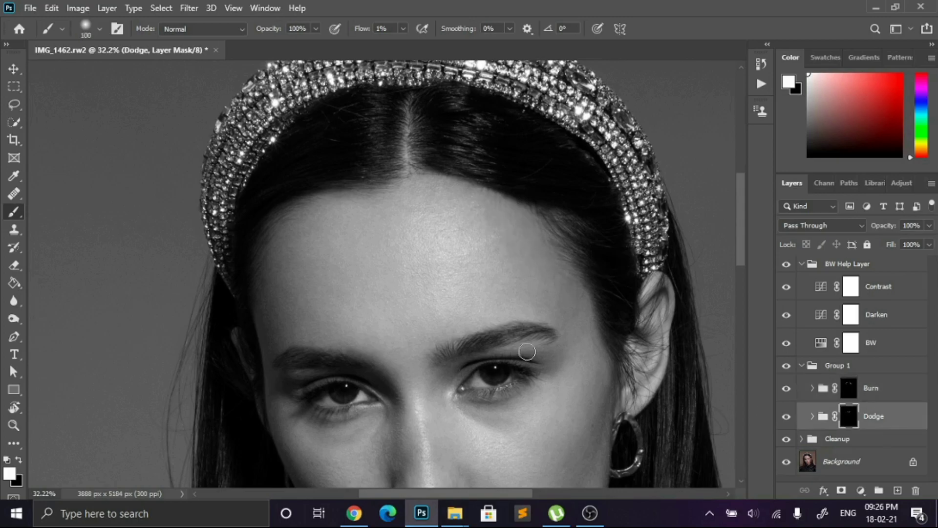
{"action": "scroll", "coordinate": [514, 268], "scroll_direction": "up", "scroll_amount": 2}
{"action": "scroll", "coordinate": [590, 228], "scroll_direction": "down", "scroll_amount": 3}
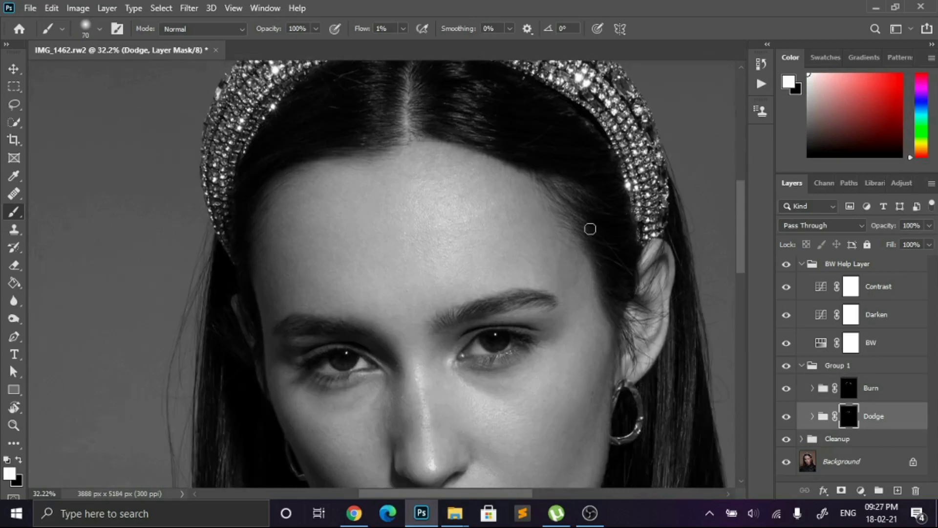
Target the Burn mask and darken the small bright patches beside the forehead highlight with a 30 to 35 px brush
{"action": "key", "text": "alt+bracketright"}
{"action": "scroll", "coordinate": [513, 205], "scroll_direction": "up", "scroll_amount": 5}
{"action": "key", "text": "bracketleft"}
{"action": "key", "text": "bracketleft"}
{"action": "key", "text": "bracketleft"}
{"action": "key", "text": "bracketleft"}
{"action": "key", "text": "bracketleft"}
{"action": "scroll", "coordinate": [471, 249], "scroll_direction": "down", "scroll_amount": 4}
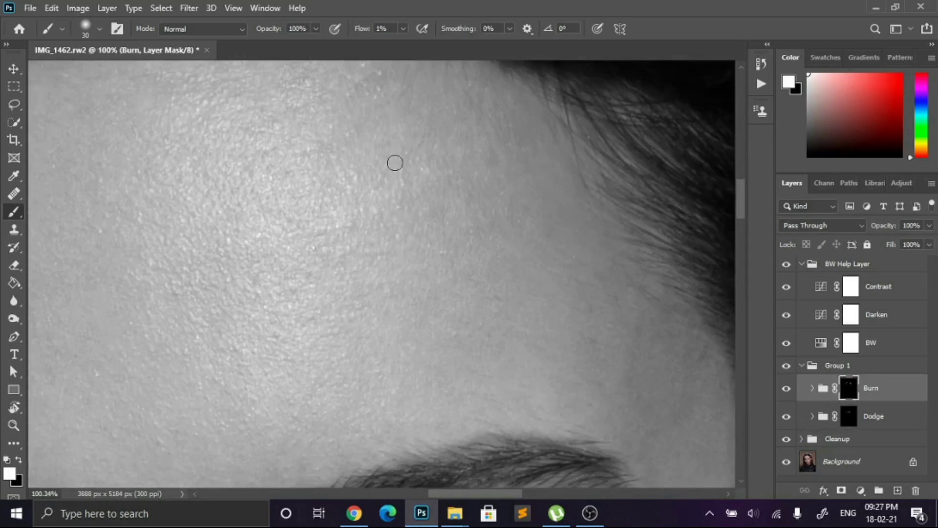
{"action": "scroll", "coordinate": [492, 254], "scroll_direction": "up", "scroll_amount": 2}
{"action": "key", "text": "bracketleft"}
{"action": "key", "text": "bracketleft"}
{"action": "scroll", "coordinate": [492, 254], "scroll_direction": "down", "scroll_amount": 5}
{"action": "scroll", "coordinate": [538, 267], "scroll_direction": "down", "scroll_amount": 3}
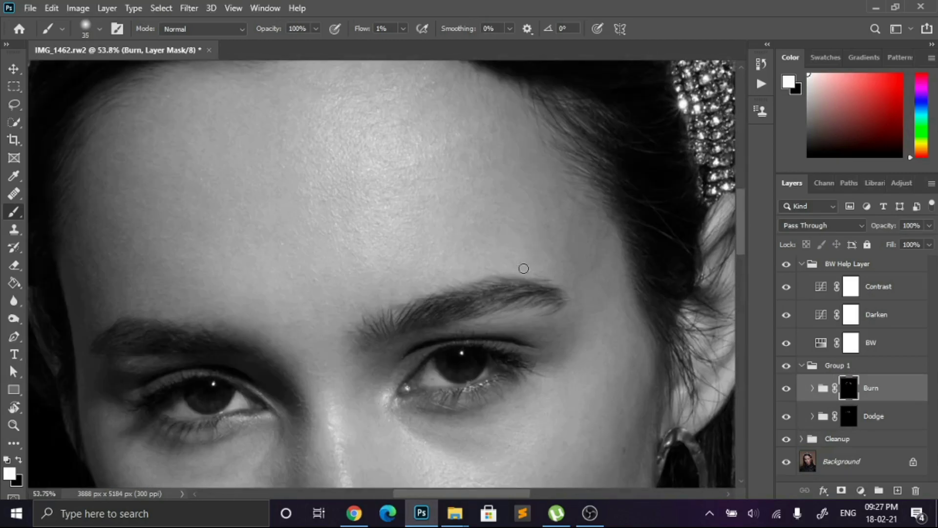
Target the Dodge mask and lighten the dark patches between the right eyebrow and the hairline with a 35 to 40 px brush
{"action": "key", "text": "alt+bracketleft"}
{"action": "scroll", "coordinate": [582, 261], "scroll_direction": "up", "scroll_amount": 7}
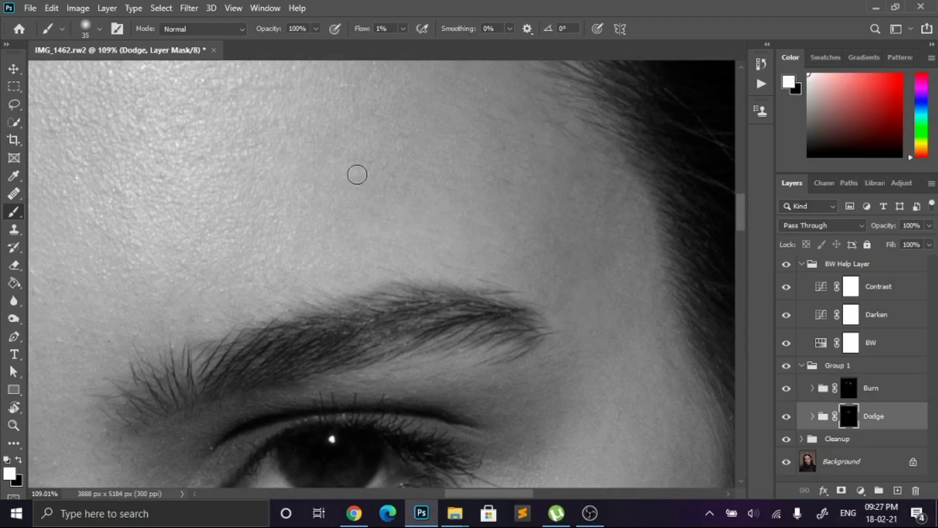
{"action": "scroll", "coordinate": [562, 303], "scroll_direction": "down", "scroll_amount": 3}
{"action": "key", "text": "bracketright"}
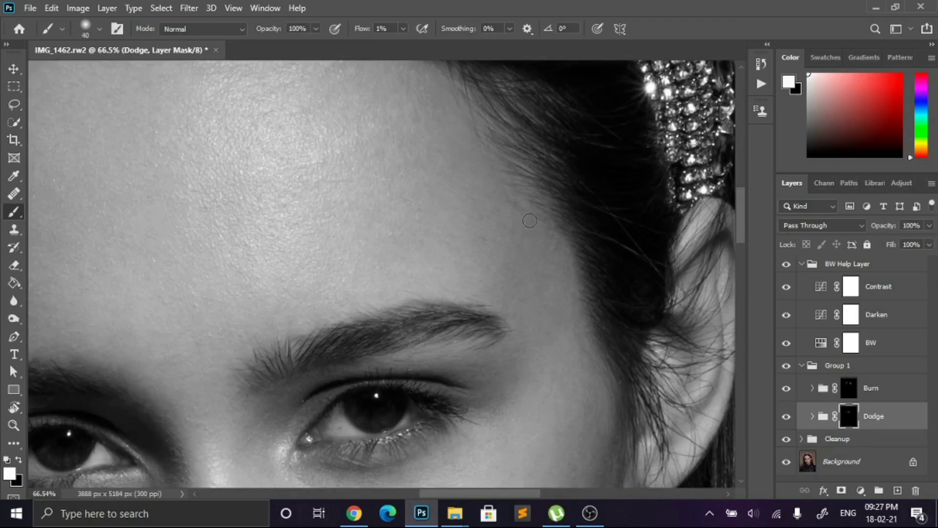
{"action": "scroll", "coordinate": [474, 229], "scroll_direction": "down", "scroll_amount": 5}
Target the Burn mask and soften the bright areas above the right eyebrow with a 90 px brush
{"action": "key", "text": "alt+bracketright"}
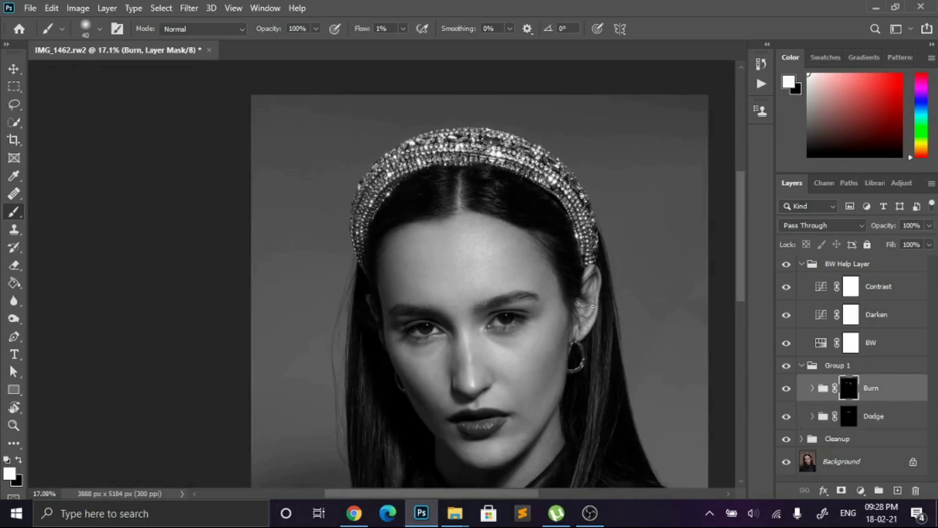
{"action": "scroll", "coordinate": [465, 199], "scroll_direction": "up", "scroll_amount": 2}
{"action": "key", "text": "bracketright"}
{"action": "key", "text": "bracketright"}
{"action": "key", "text": "bracketright"}
{"action": "key", "text": "bracketright"}
{"action": "key", "text": "bracketleft"}
{"action": "key", "text": "bracketleft"}
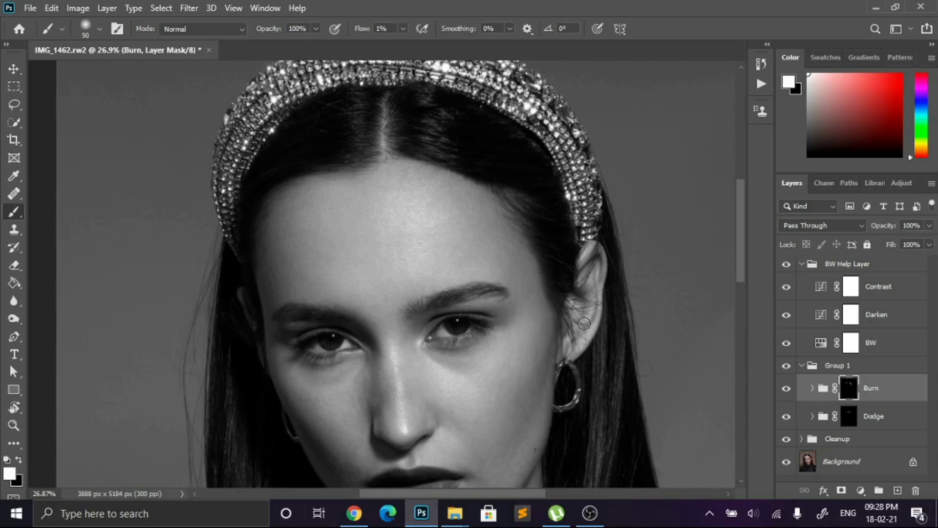
{"action": "scroll", "coordinate": [534, 259], "scroll_direction": "up", "scroll_amount": 1}
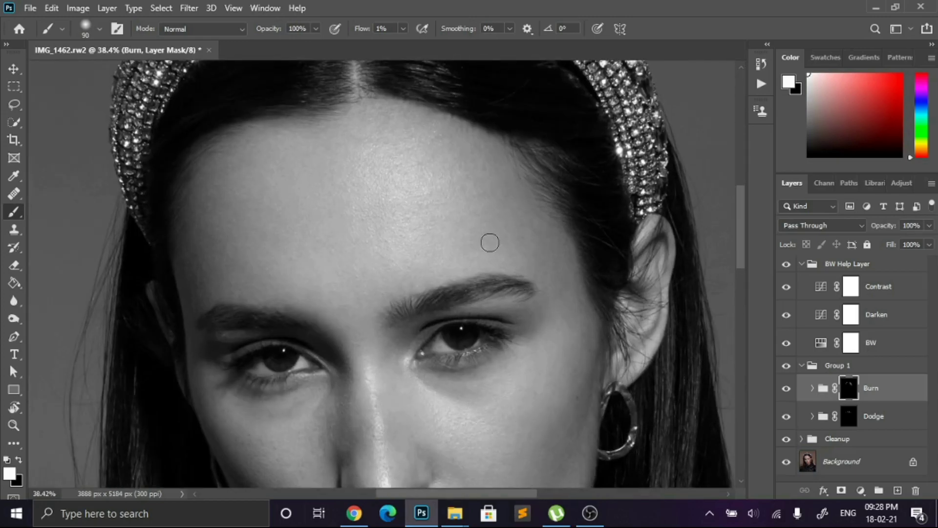
{"action": "scroll", "coordinate": [496, 250], "scroll_direction": "down", "scroll_amount": 5}
Hide the BW Help Layer group and toggle Group 1 to compare the retouch in colour, then restore both groups
{"action": "left_click", "coordinate": [786, 263]}
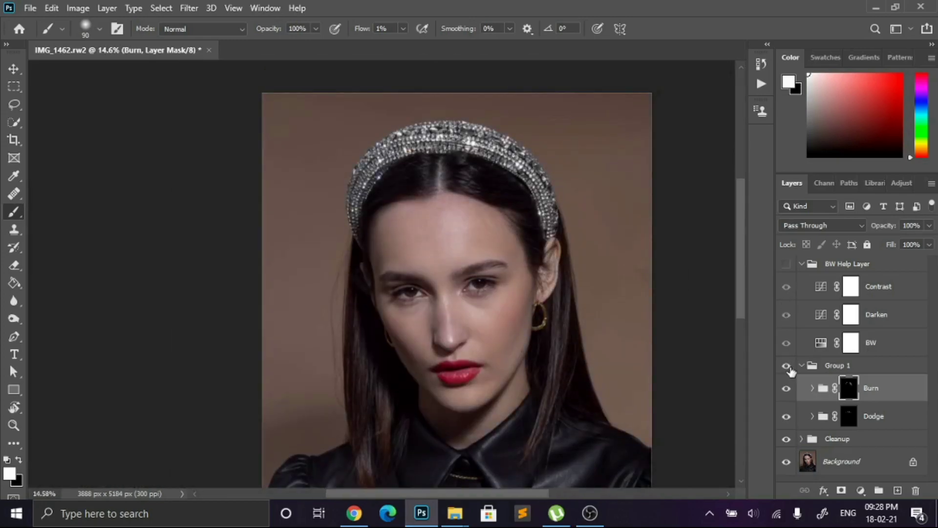
{"action": "left_click", "coordinate": [786, 365]}
{"action": "scroll", "coordinate": [476, 262], "scroll_direction": "up", "scroll_amount": 8}
{"action": "scroll", "coordinate": [383, 254], "scroll_direction": "down", "scroll_amount": 1}
{"action": "left_click", "coordinate": [786, 365]}
{"action": "left_click", "coordinate": [786, 366]}
{"action": "left_click", "coordinate": [787, 264]}
{"action": "scroll", "coordinate": [557, 382], "scroll_direction": "up", "scroll_amount": 2}
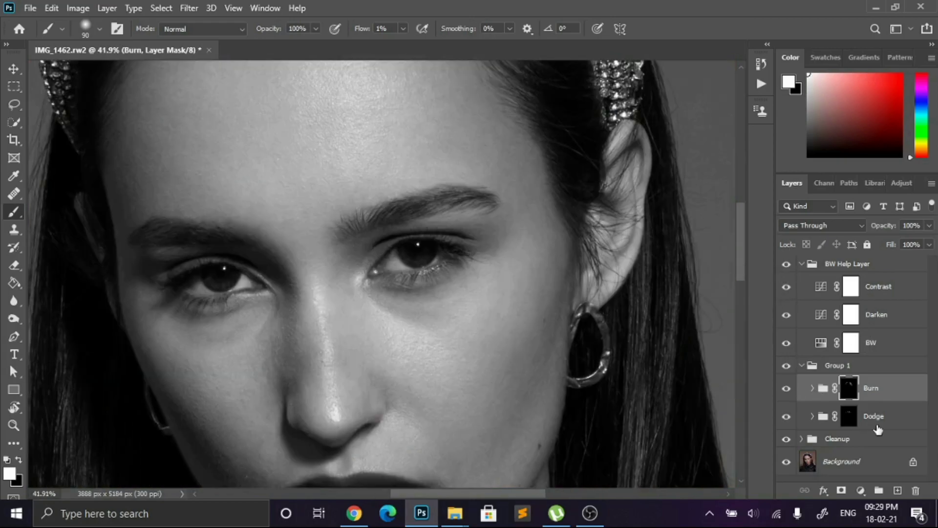
Target the Dodge mask and blend the broad forehead tones with a 400 to 300 px brush
{"action": "left_click", "coordinate": [877, 426]}
{"action": "scroll", "coordinate": [459, 275], "scroll_direction": "down", "scroll_amount": 4}
{"action": "key", "text": "]"}
{"action": "key", "text": "]"}
{"action": "key", "text": "]"}
{"action": "key", "text": "]"}
{"action": "key", "text": "]"}
{"action": "key", "text": "]"}
{"action": "key", "text": "]"}
{"action": "key", "text": "]"}
{"action": "key", "text": "]"}
{"action": "key", "text": "]"}
{"action": "key", "text": "["}
{"action": "key", "text": "["}
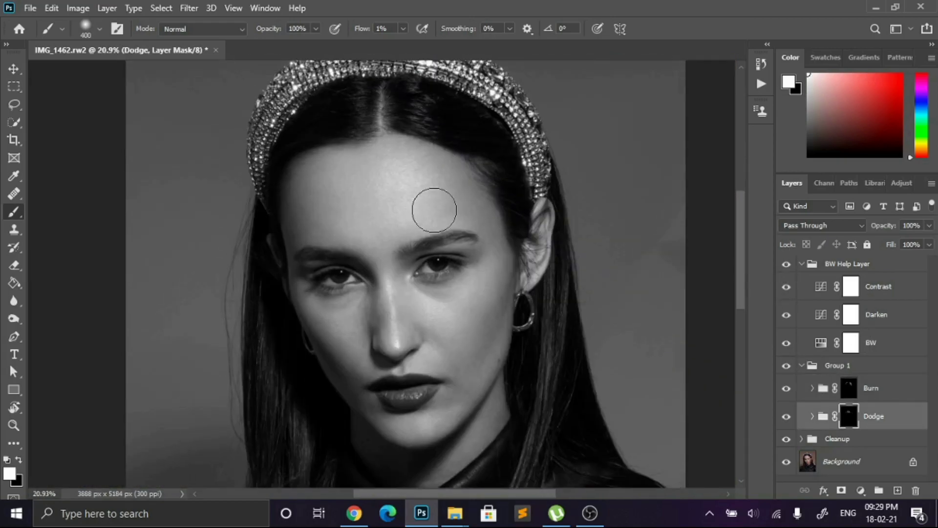
{"action": "scroll", "coordinate": [342, 188], "scroll_direction": "down", "scroll_amount": 2}
{"action": "key", "text": "bracketleft"}
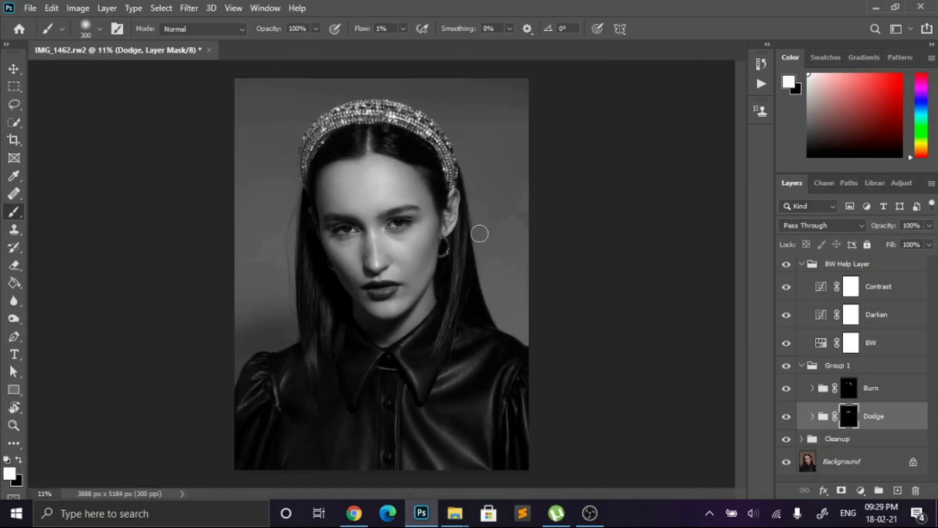
Compare the full portrait in colour with and without Group 1, restoring the BW Help Layer group at the end
{"action": "left_click", "coordinate": [787, 264]}
{"action": "left_click", "coordinate": [787, 365]}
{"action": "left_click", "coordinate": [786, 366]}
{"action": "left_click", "coordinate": [786, 263]}
Target the Burn mask and darken the remaining bright areas of the forehead with a 100 px brush
{"action": "scroll", "coordinate": [406, 200], "scroll_direction": "up", "scroll_amount": 5}
{"action": "left_click", "coordinate": [845, 396]}
{"action": "key", "text": "bracketleft"}
{"action": "key", "text": "bracketleft"}
{"action": "key", "text": "bracketleft"}
{"action": "key", "text": "bracketleft"}
{"action": "key", "text": "bracketleft"}
{"action": "key", "text": "bracketleft"}
{"action": "scroll", "coordinate": [432, 223], "scroll_direction": "down", "scroll_amount": 4}
Check the burned forehead in colour by toggling Group 1 with the BW Help Layer group hidden, then show both again
{"action": "left_click", "coordinate": [786, 264]}
{"action": "left_click", "coordinate": [787, 365]}
{"action": "left_click", "coordinate": [786, 365]}
{"action": "left_click", "coordinate": [786, 264]}
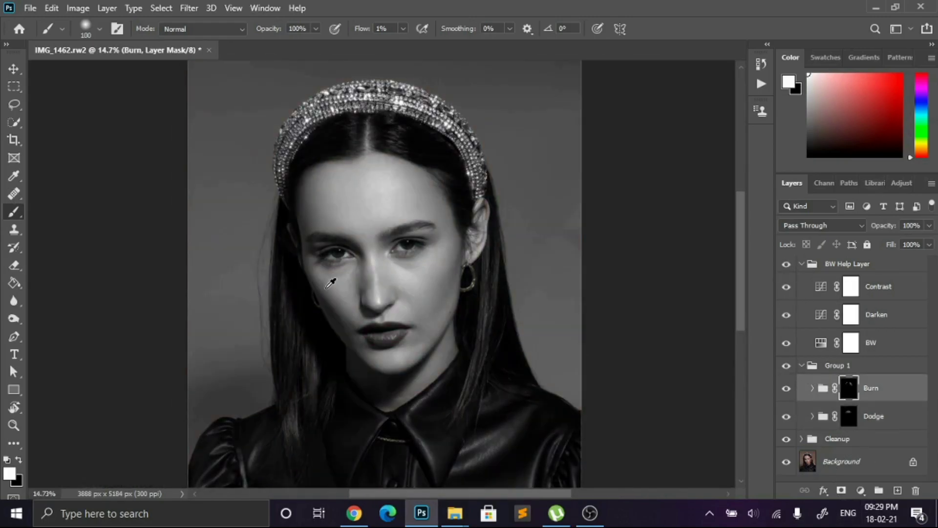
Target the Dodge mask and lighten the dark spots above the inner left eyebrow with a 45 px brush
{"action": "scroll", "coordinate": [327, 288], "scroll_direction": "up", "scroll_amount": 7}
{"action": "left_click_drag", "start_coordinate": [577, 89], "coordinate": [532, 273]}
{"action": "left_click", "coordinate": [847, 412]}
{"action": "key", "text": "bracketleft"}
{"action": "key", "text": "bracketleft"}
{"action": "key", "text": "bracketleft"}
{"action": "key", "text": "bracketleft"}
{"action": "key", "text": "bracketleft"}
{"action": "key", "text": "bracketleft"}
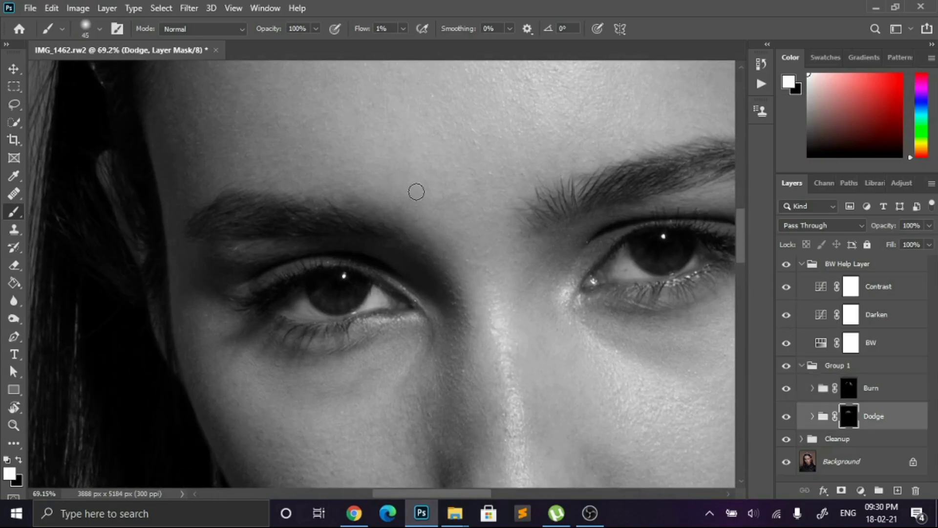
Blend the wider dark areas between the eyebrows on the Dodge mask with a brush of up to 90 px
{"action": "scroll", "coordinate": [452, 196], "scroll_direction": "up", "scroll_amount": 2}
{"action": "key", "text": "bracketleft"}
{"action": "key", "text": "bracketright"}
{"action": "key", "text": "bracketright"}
{"action": "key", "text": "bracketright"}
{"action": "key", "text": "bracketright"}
{"action": "key", "text": "bracketright"}
{"action": "key", "text": "bracketright"}
{"action": "key", "text": "bracketright"}
{"action": "key", "text": "bracketright"}
{"action": "key", "text": "bracketright"}
{"action": "key", "text": "bracketright"}
{"action": "key", "text": "bracketright"}
{"action": "scroll", "coordinate": [433, 174], "scroll_direction": "down", "scroll_amount": 3}
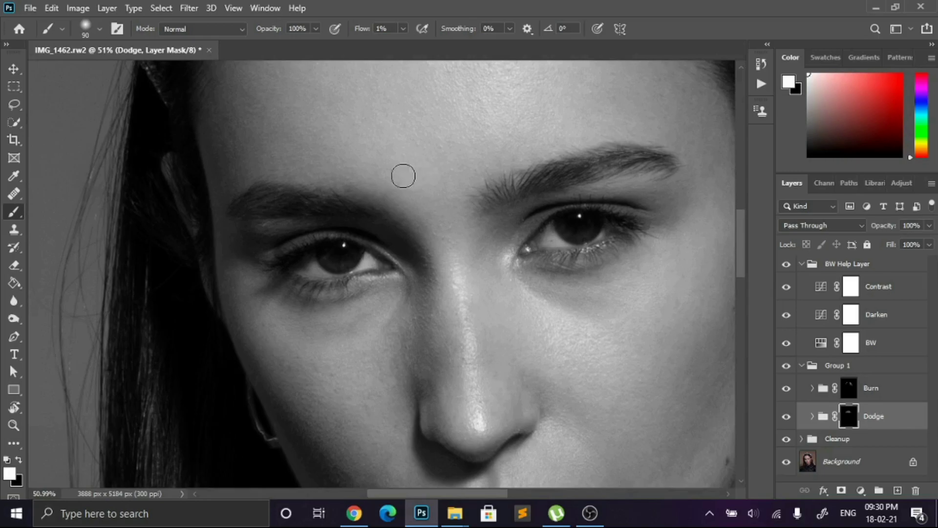
Lighten the shadowed skin around the nose bridge and inner right eye on the Dodge mask with a 60 to 45 px brush
{"action": "key", "text": "bracketleft"}
{"action": "key", "text": "bracketleft"}
{"action": "key", "text": "bracketleft"}
{"action": "scroll", "coordinate": [488, 244], "scroll_direction": "down", "scroll_amount": 1}
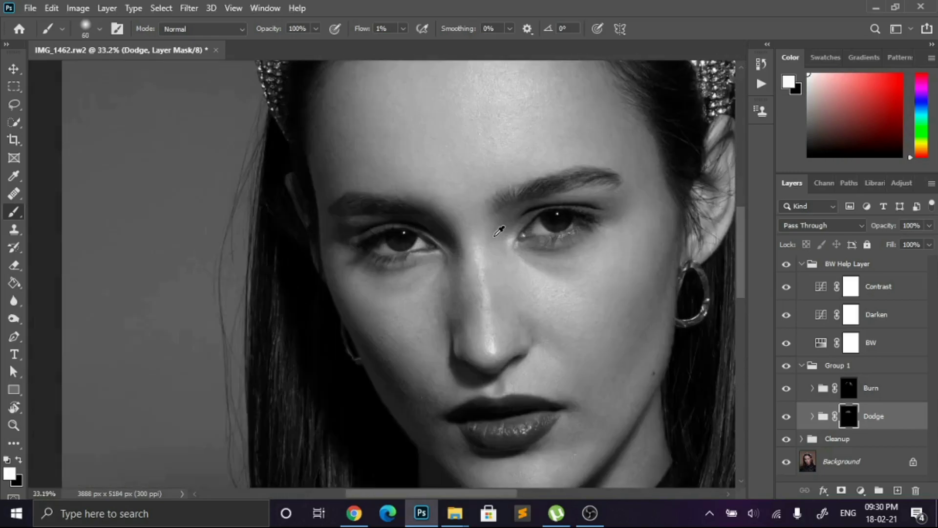
{"action": "scroll", "coordinate": [499, 230], "scroll_direction": "up", "scroll_amount": 3}
{"action": "scroll", "coordinate": [499, 230], "scroll_direction": "down", "scroll_amount": 1}
{"action": "key", "text": "bracketleft"}
{"action": "key", "text": "bracketleft"}
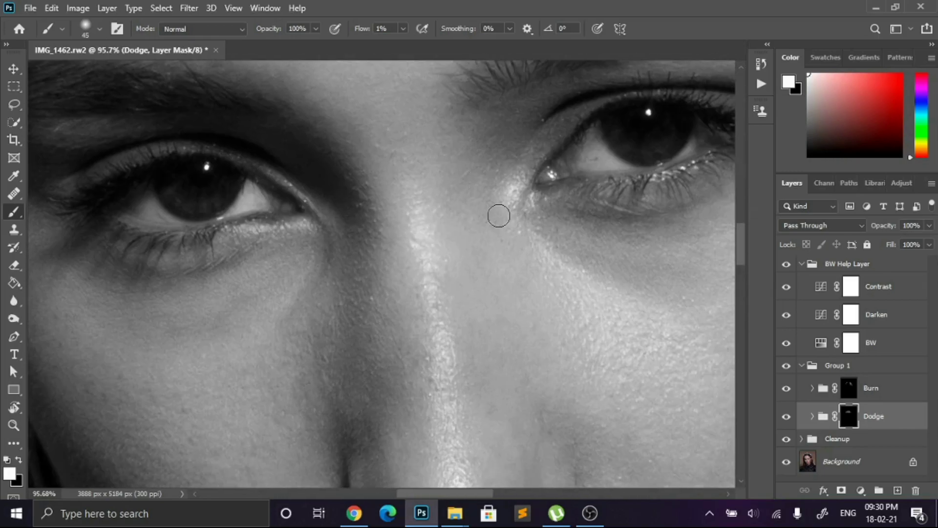
Even out the small spots above the left eyebrow, alternating between the Burn and Dodge masks with a 20 to 15 px brush
{"action": "scroll", "coordinate": [504, 263], "scroll_direction": "down", "scroll_amount": 1}
{"action": "key", "text": "bracketleft"}
{"action": "key", "text": "bracketleft"}
{"action": "key", "text": "bracketleft"}
{"action": "key", "text": "bracketleft"}
{"action": "key", "text": "alt+bracketright"}
{"action": "scroll", "coordinate": [442, 345], "scroll_direction": "down", "scroll_amount": 1}
{"action": "key", "text": "bracketleft"}
{"action": "key", "text": "alt+bracketleft"}
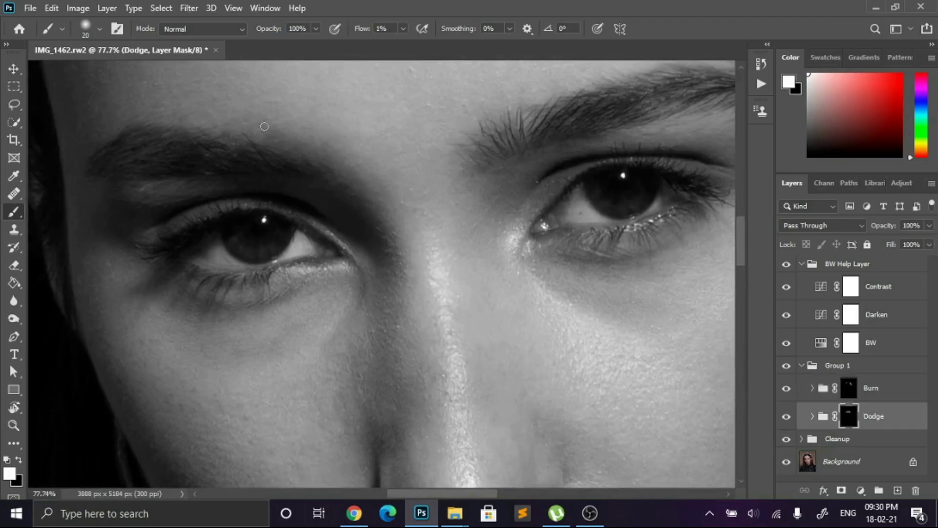
{"action": "scroll", "coordinate": [362, 156], "scroll_direction": "down", "scroll_amount": 1}
{"action": "key", "text": "bracketleft"}
{"action": "key", "text": "alt+bracketright"}
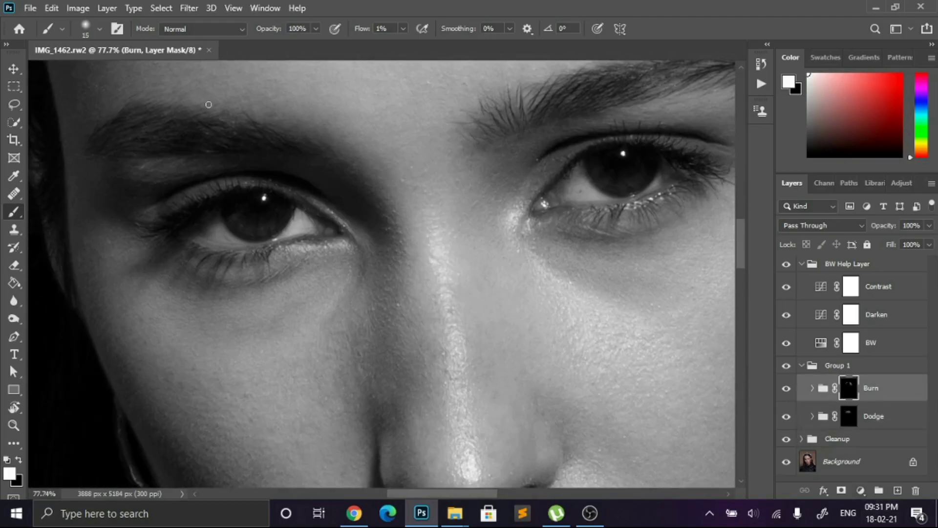
Target the Dodge mask and lighten the dark patches below the left eye with a 25 px brush
{"action": "key", "text": "alt+bracketleft"}
{"action": "scroll", "coordinate": [304, 324], "scroll_direction": "down", "scroll_amount": 2}
{"action": "scroll", "coordinate": [229, 249], "scroll_direction": "up", "scroll_amount": 3}
{"action": "scroll", "coordinate": [327, 251], "scroll_direction": "down", "scroll_amount": 1}
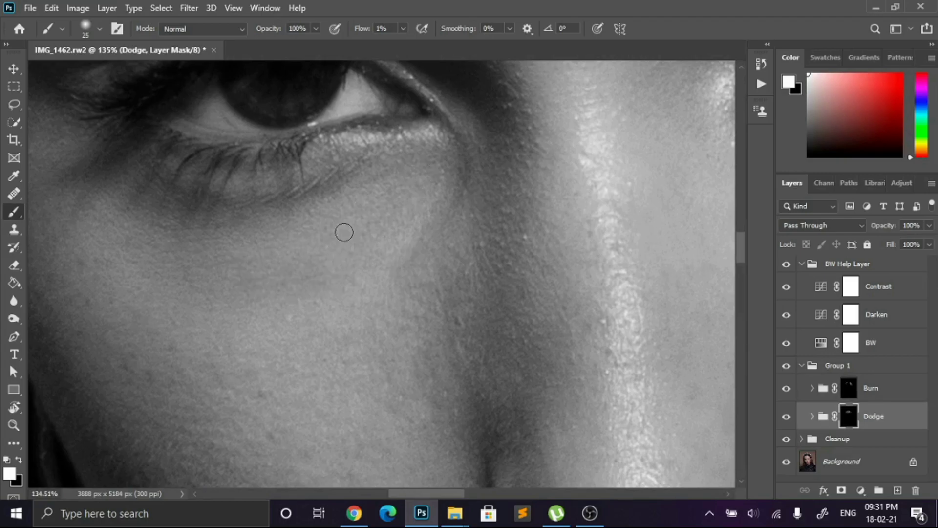
{"action": "key", "text": "bracketright"}
{"action": "scroll", "coordinate": [515, 256], "scroll_direction": "up", "scroll_amount": 1}
Target the Burn mask and darken the bright patches between the left eye and the nose with a 45 px brush
{"action": "key", "text": "alt+bracketright"}
{"action": "key", "text": "bracketright"}
{"action": "key", "text": "bracketright"}
{"action": "key", "text": "bracketright"}
{"action": "key", "text": "bracketright"}
Even out the left cheek beside the nose, alternating between the Dodge and Burn masks with a 70 to 25 px brush
{"action": "scroll", "coordinate": [539, 311], "scroll_direction": "down", "scroll_amount": 6}
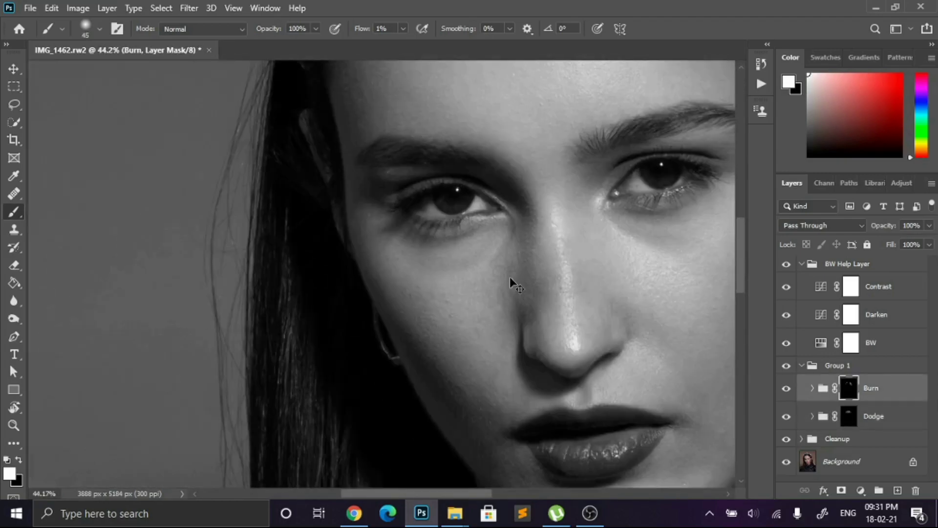
{"action": "left_click_drag", "start_coordinate": [529, 295], "coordinate": [506, 311]}
{"action": "key", "text": "alt+bracketleft"}
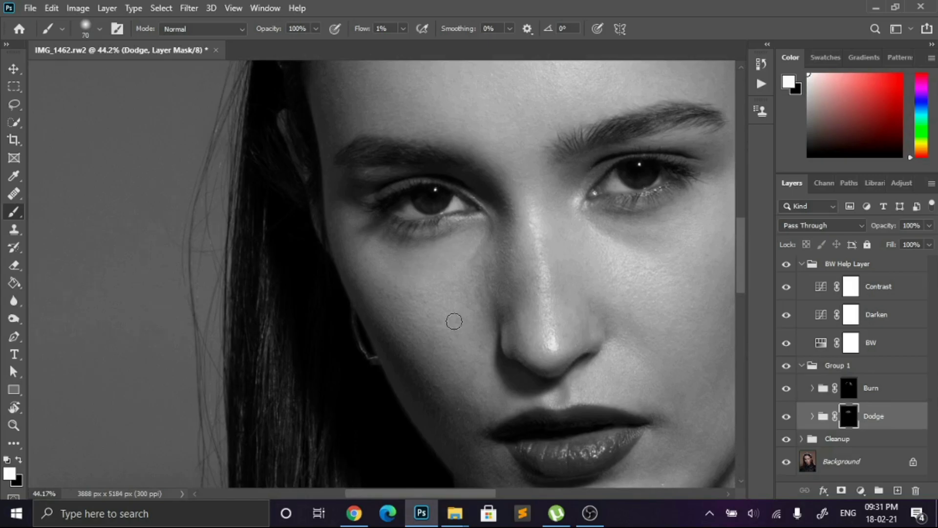
{"action": "key", "text": "bracketleft"}
{"action": "key", "text": "bracketleft"}
{"action": "key", "text": "bracketleft"}
{"action": "key", "text": "bracketleft"}
{"action": "key", "text": "alt+bracketright"}
{"action": "key", "text": "alt+bracketleft"}
{"action": "key", "text": "alt+bracketright"}
{"action": "key", "text": "alt+bracketleft"}
{"action": "key", "text": "bracketleft"}
{"action": "scroll", "coordinate": [530, 272], "scroll_direction": "up", "scroll_amount": 5}
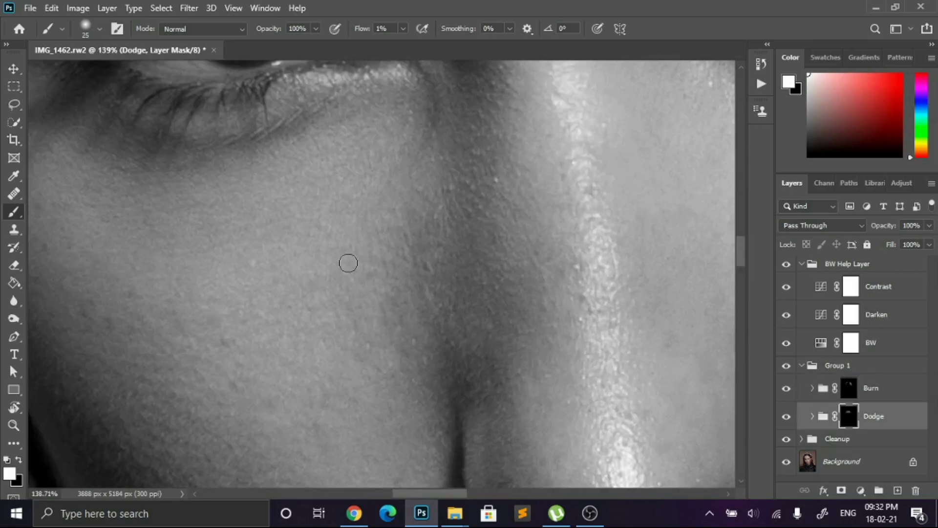
Lighten the fine dark spots where the left cheek meets the nose on the Dodge mask with a 10 px brush
{"action": "scroll", "coordinate": [348, 263], "scroll_direction": "up", "scroll_amount": 2}
{"action": "key", "text": "bracketleft"}
{"action": "key", "text": "bracketleft"}
{"action": "key", "text": "bracketleft"}
{"action": "key", "text": "bracketleft"}
{"action": "key", "text": "bracketleft"}
{"action": "key", "text": "bracketleft"}
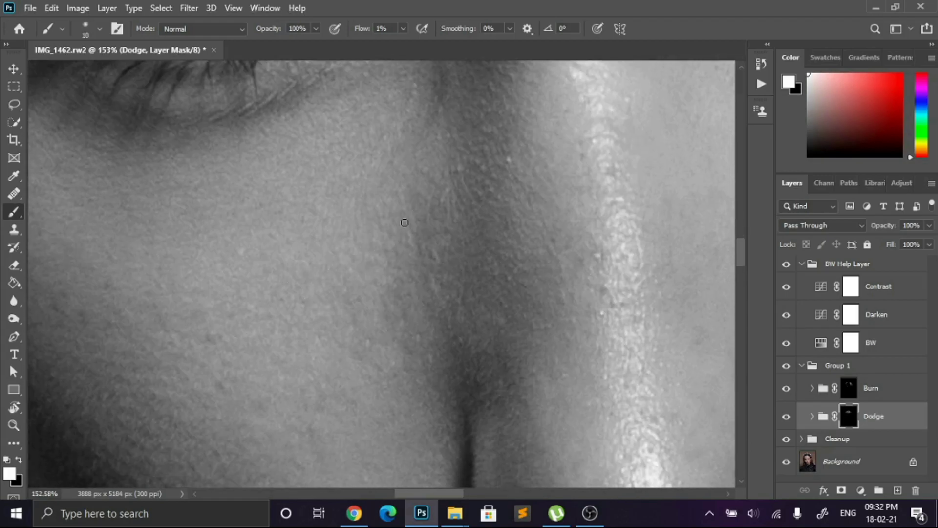
Lighten the broader dark transition between the left cheek and the nose on the Dodge mask with a 40 px brush
{"action": "key", "text": "bracketright"}
{"action": "key", "text": "bracketright"}
{"action": "key", "text": "bracketright"}
{"action": "key", "text": "bracketright"}
{"action": "key", "text": "bracketright"}
{"action": "scroll", "coordinate": [400, 283], "scroll_direction": "down", "scroll_amount": 3}
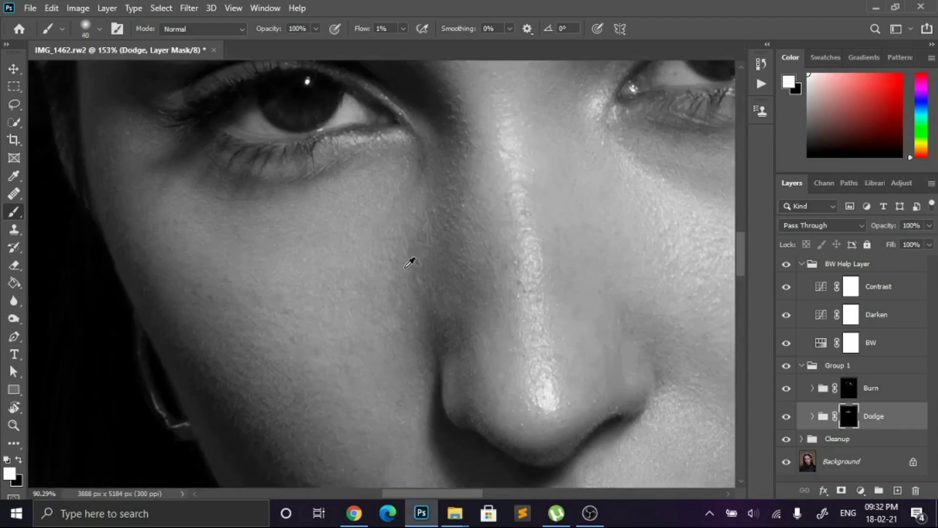
Lighten the small dark spots on the outer left cheek below the eye on the Dodge mask with a 6 px brush
{"action": "scroll", "coordinate": [222, 224], "scroll_direction": "up", "scroll_amount": 2}
{"action": "scroll", "coordinate": [223, 225], "scroll_direction": "up", "scroll_amount": 3}
{"action": "left_click_drag", "start_coordinate": [190, 166], "coordinate": [271, 197]}
{"action": "key", "text": "bracketleft"}
{"action": "key", "text": "bracketleft"}
{"action": "key", "text": "bracketleft"}
{"action": "key", "text": "bracketleft"}
{"action": "key", "text": "bracketleft"}
{"action": "key", "text": "bracketleft"}
{"action": "key", "text": "bracketleft"}
{"action": "key", "text": "bracketleft"}
{"action": "key", "text": "bracketleft"}
{"action": "key", "text": "bracketleft"}
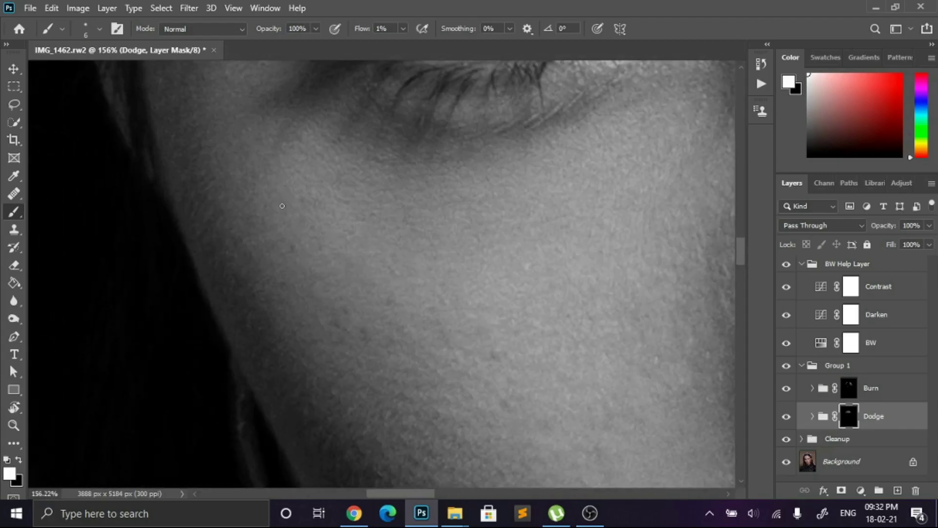
{"action": "scroll", "coordinate": [283, 207], "scroll_direction": "up", "scroll_amount": 8}
{"action": "scroll", "coordinate": [373, 278], "scroll_direction": "down", "scroll_amount": 3}
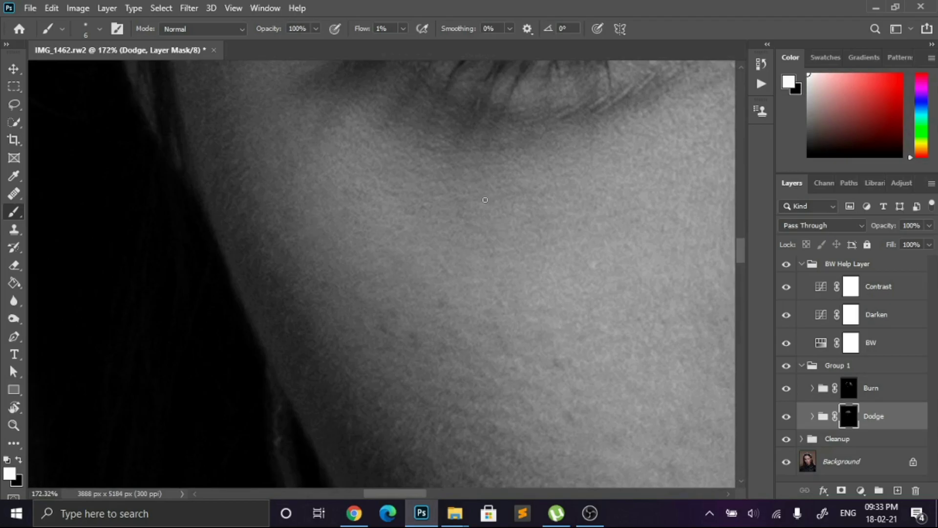
Lighten the remaining tiny dark spots across the middle of the left cheek on the Dodge mask at 6 px
{"action": "scroll", "coordinate": [366, 265], "scroll_direction": "down", "scroll_amount": 2}
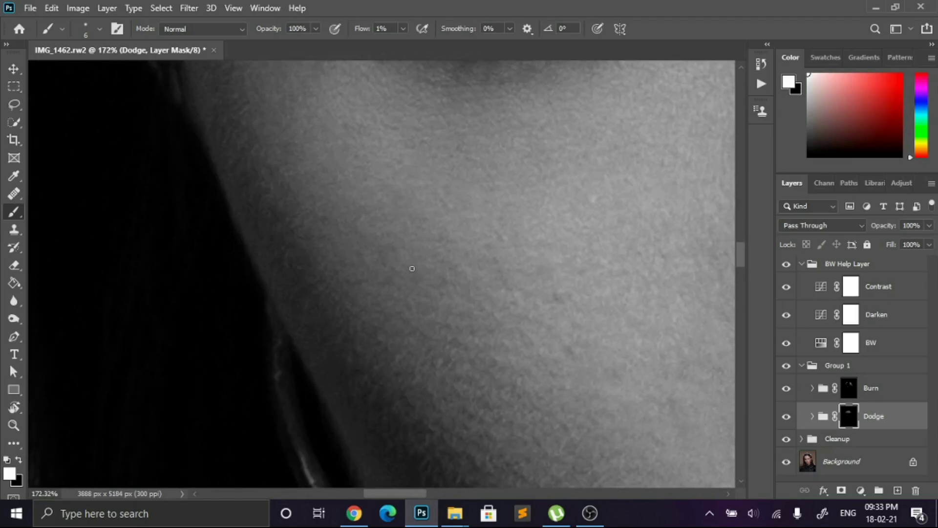
{"action": "scroll", "coordinate": [470, 239], "scroll_direction": "up", "scroll_amount": 3}
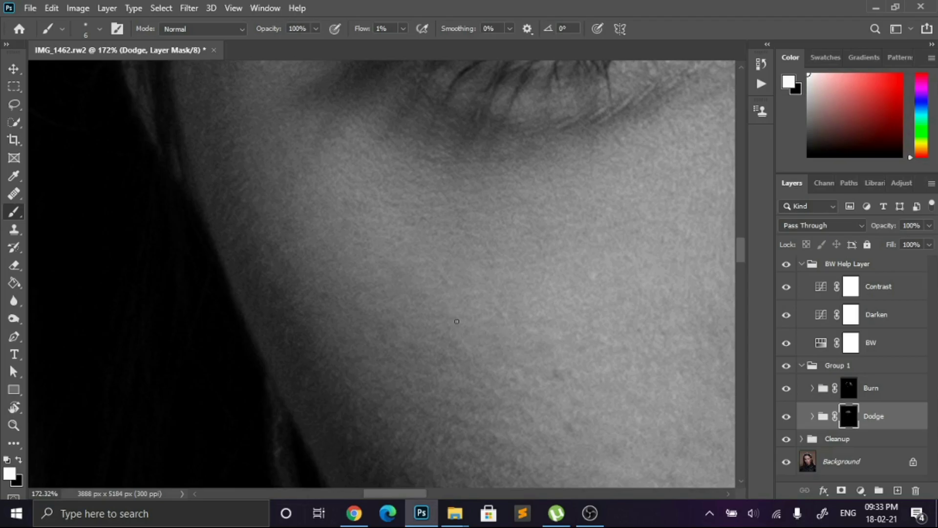
{"action": "scroll", "coordinate": [441, 324], "scroll_direction": "down", "scroll_amount": 4}
{"action": "scroll", "coordinate": [415, 205], "scroll_direction": "up", "scroll_amount": 4}
{"action": "scroll", "coordinate": [429, 181], "scroll_direction": "down", "scroll_amount": 2}
{"action": "scroll", "coordinate": [399, 263], "scroll_direction": "up", "scroll_amount": 2}
{"action": "scroll", "coordinate": [486, 283], "scroll_direction": "down", "scroll_amount": 3}
{"action": "scroll", "coordinate": [498, 329], "scroll_direction": "up", "scroll_amount": 1}
Lighten the larger dark patches on the left cheek on the Dodge mask with a 15 to 20 px brush
{"action": "key", "text": "bracketright"}
{"action": "key", "text": "bracketright"}
{"action": "key", "text": "bracketright"}
{"action": "key", "text": "bracketright"}
{"action": "key", "text": "bracketright"}
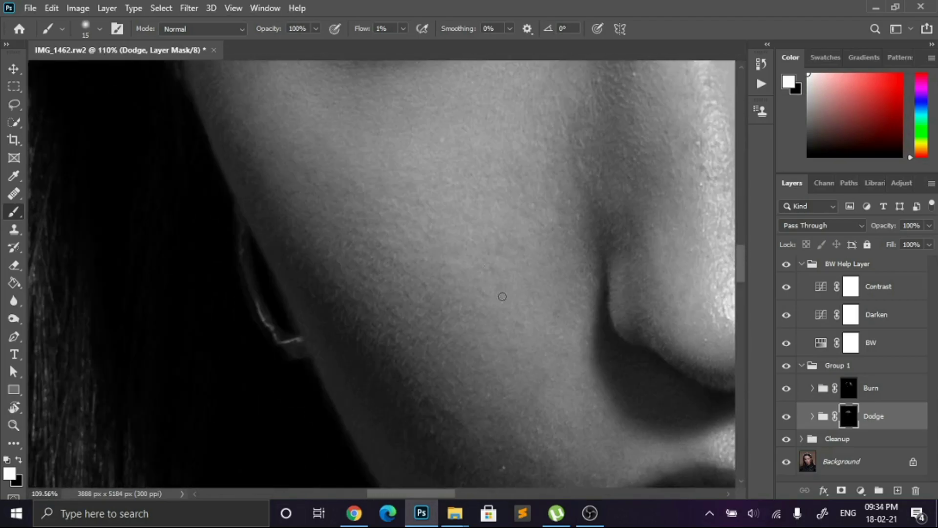
{"action": "key", "text": "bracketright"}
{"action": "scroll", "coordinate": [487, 293], "scroll_direction": "down", "scroll_amount": 2}
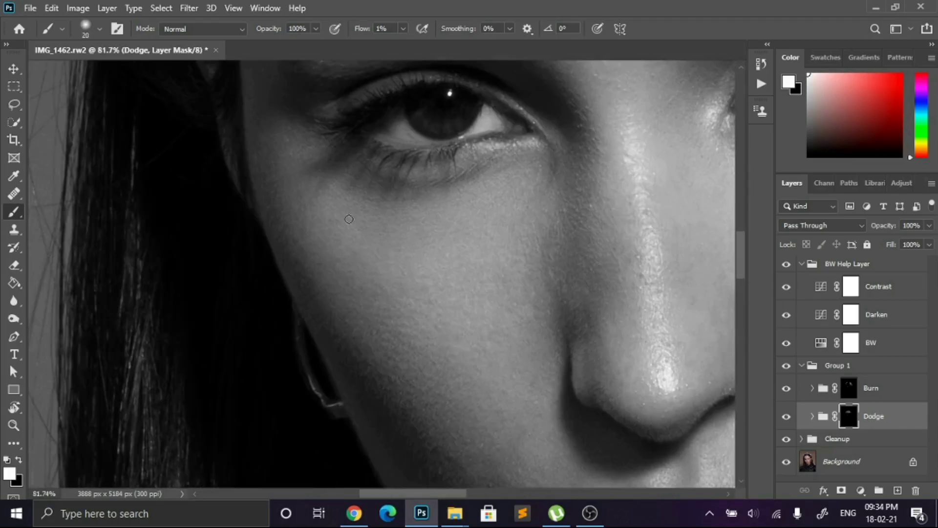
Review the whole face with the BW Help Layer group hidden, and show the group again with Burn targeted
{"action": "scroll", "coordinate": [417, 196], "scroll_direction": "down", "scroll_amount": 4}
{"action": "scroll", "coordinate": [417, 196], "scroll_direction": "up", "scroll_amount": 2}
{"action": "scroll", "coordinate": [439, 220], "scroll_direction": "down", "scroll_amount": 1}
{"action": "left_click", "coordinate": [786, 264]}
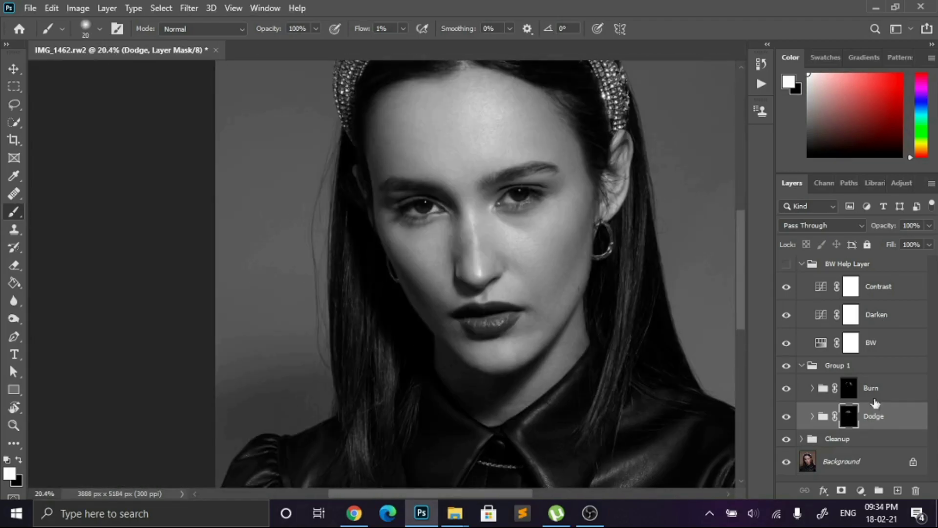
{"action": "left_click", "coordinate": [873, 388]}
{"action": "left_click", "coordinate": [786, 264]}
Darken the bright spots on the left cheek near the nose on the Burn mask, using brush sizes between 25 and 4 px
{"action": "scroll", "coordinate": [374, 272], "scroll_direction": "up", "scroll_amount": 4}
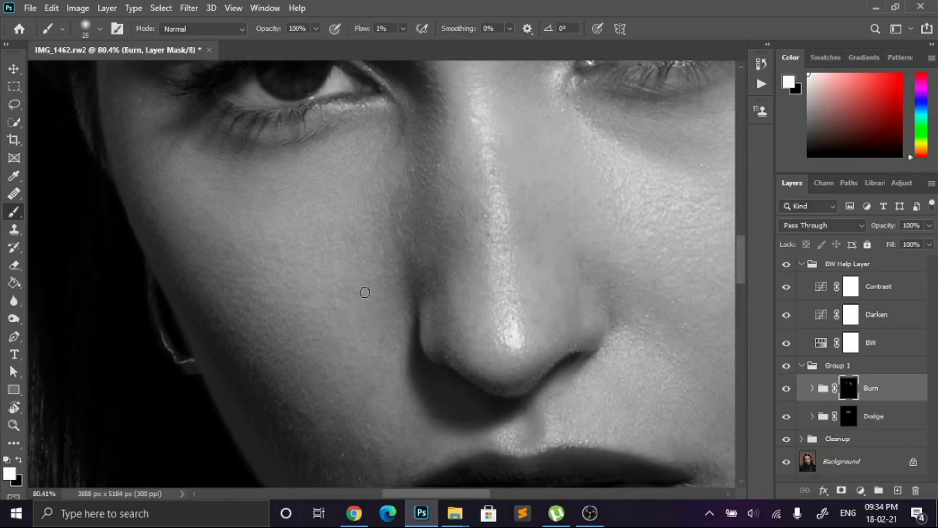
{"action": "scroll", "coordinate": [363, 292], "scroll_direction": "up", "scroll_amount": 3}
{"action": "key", "text": "bracketright"}
{"action": "key", "text": "bracketright"}
{"action": "key", "text": "bracketright"}
{"action": "key", "text": "bracketright"}
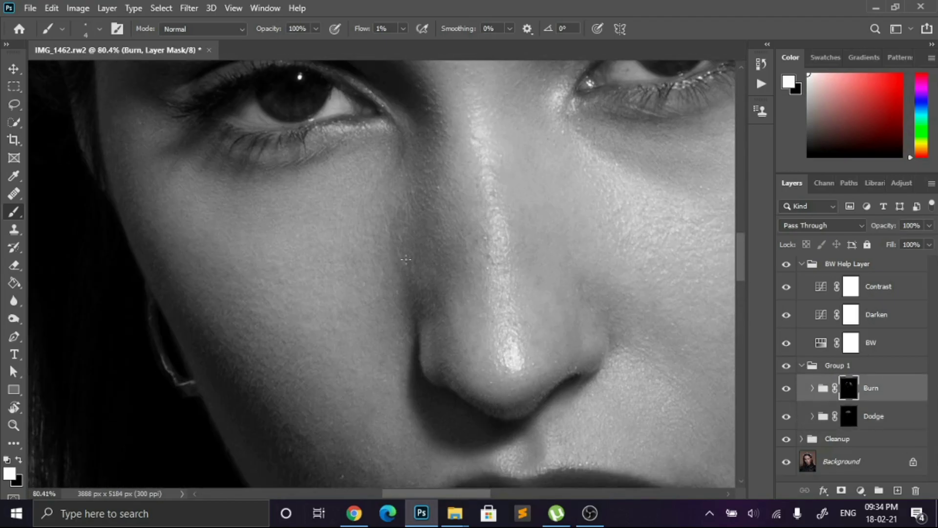
Target the Dodge mask and lighten the dark spots along the shadowed left side of the nose with a 9 px brush
{"action": "key", "text": "alt+bracketleft"}
{"action": "scroll", "coordinate": [391, 220], "scroll_direction": "up", "scroll_amount": 5}
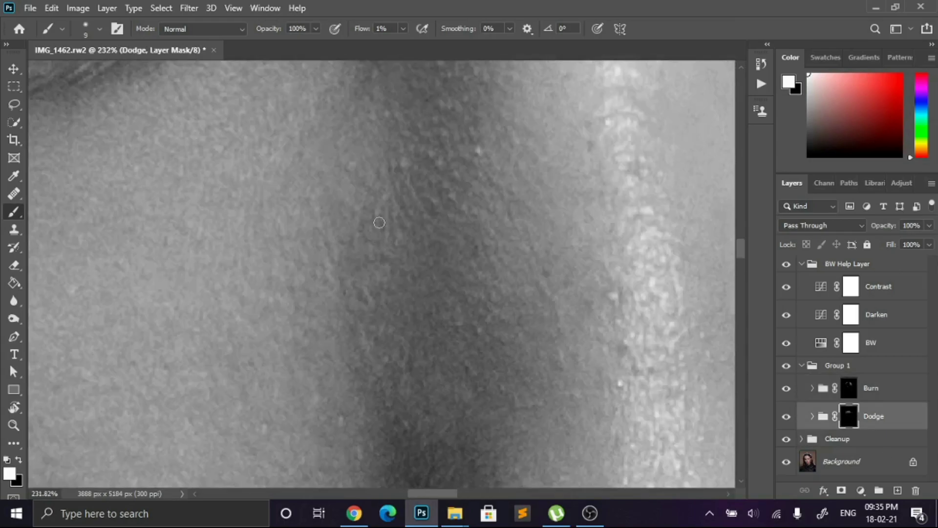
{"action": "scroll", "coordinate": [302, 238], "scroll_direction": "down", "scroll_amount": 5}
Target the Burn mask and darken the tiny bright spots along the left side of the nose with a 5 px brush
{"action": "key", "text": "alt+bracketright"}
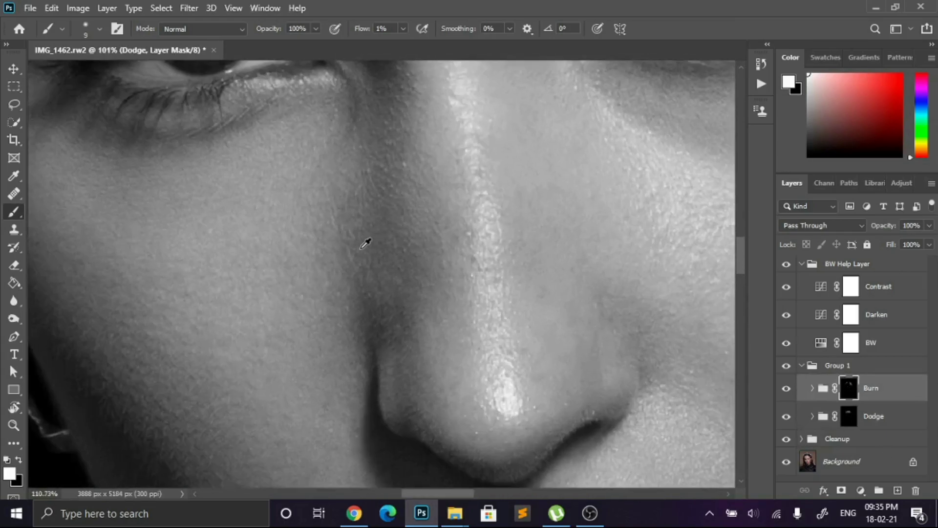
{"action": "key", "text": "bracketleft"}
{"action": "key", "text": "bracketleft"}
{"action": "key", "text": "bracketleft"}
{"action": "key", "text": "bracketleft"}
{"action": "key", "text": "bracketleft"}
{"action": "key", "text": "bracketleft"}
{"action": "scroll", "coordinate": [334, 269], "scroll_direction": "up", "scroll_amount": 5}
{"action": "scroll", "coordinate": [328, 253], "scroll_direction": "up", "scroll_amount": 3}
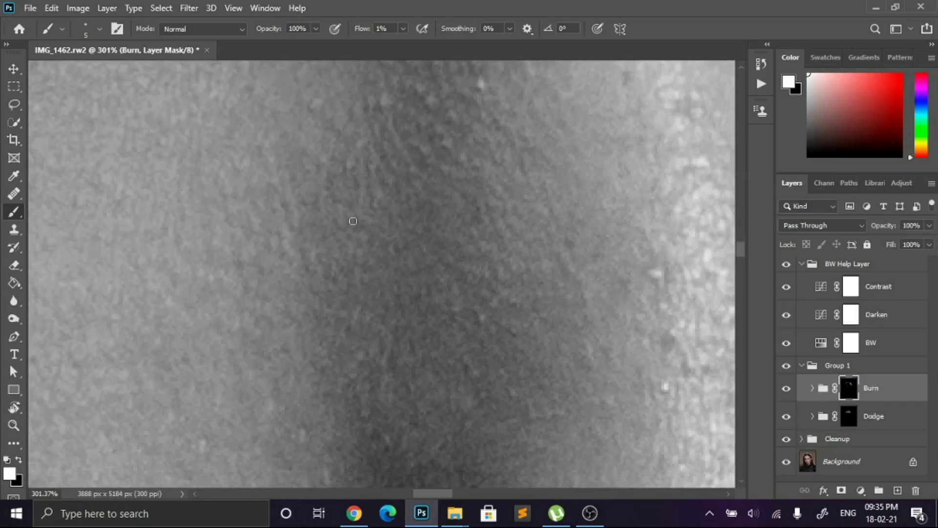
Target the Dodge mask and softly lighten the left cheek beside the nose with a 150 px brush
{"action": "scroll", "coordinate": [353, 221], "scroll_direction": "down", "scroll_amount": 9}
{"action": "key", "text": "alt+bracketleft"}
{"action": "key", "text": "bracketright"}
{"action": "key", "text": "bracketright"}
{"action": "key", "text": "bracketright"}
{"action": "key", "text": "bracketright"}
{"action": "key", "text": "bracketright"}
{"action": "key", "text": "bracketright"}
{"action": "key", "text": "bracketright"}
{"action": "key", "text": "bracketright"}
{"action": "key", "text": "bracketright"}
{"action": "key", "text": "bracketright"}
{"action": "key", "text": "bracketright"}
{"action": "key", "text": "bracketright"}
{"action": "key", "text": "bracketright"}
{"action": "key", "text": "bracketright"}
{"action": "key", "text": "bracketright"}
{"action": "key", "text": "bracketright"}
{"action": "key", "text": "bracketright"}
{"action": "key", "text": "bracketright"}
{"action": "key", "text": "bracketright"}
{"action": "key", "text": "bracketright"}
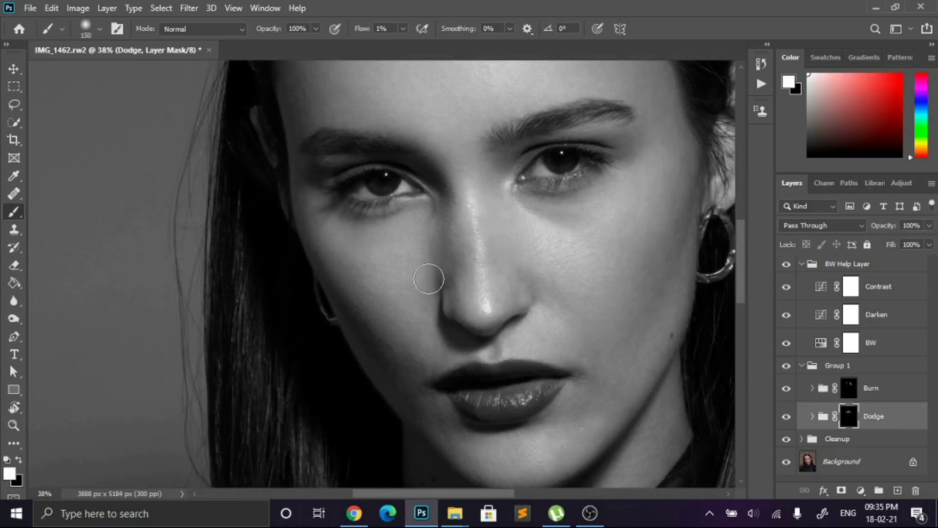
Target the Burn mask and darken the bright areas of the lower left cheek, reducing the brush from 200 to 175 px and smaller
{"action": "key", "text": "alt+bracketright"}
{"action": "key", "text": "bracketright"}
{"action": "key", "text": "bracketright"}
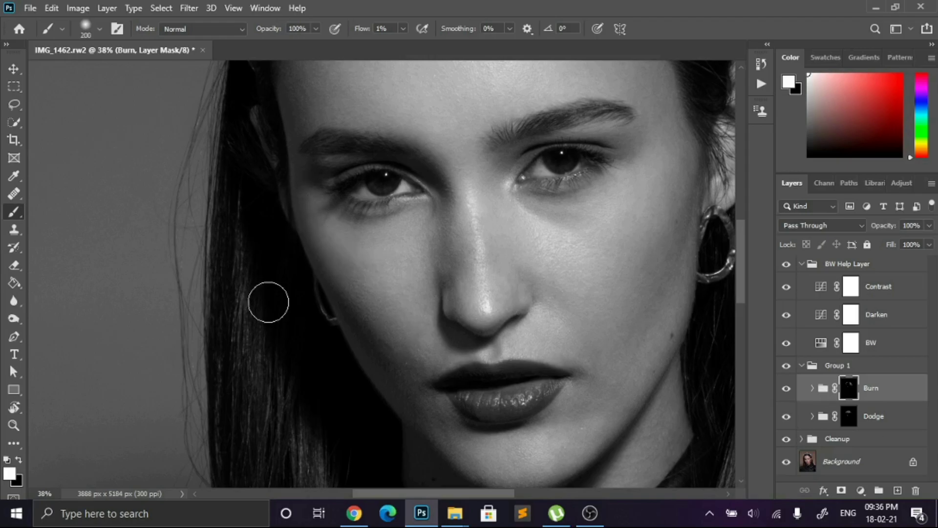
{"action": "key", "text": "bracketleft"}
{"action": "scroll", "coordinate": [400, 309], "scroll_direction": "down", "scroll_amount": 2}
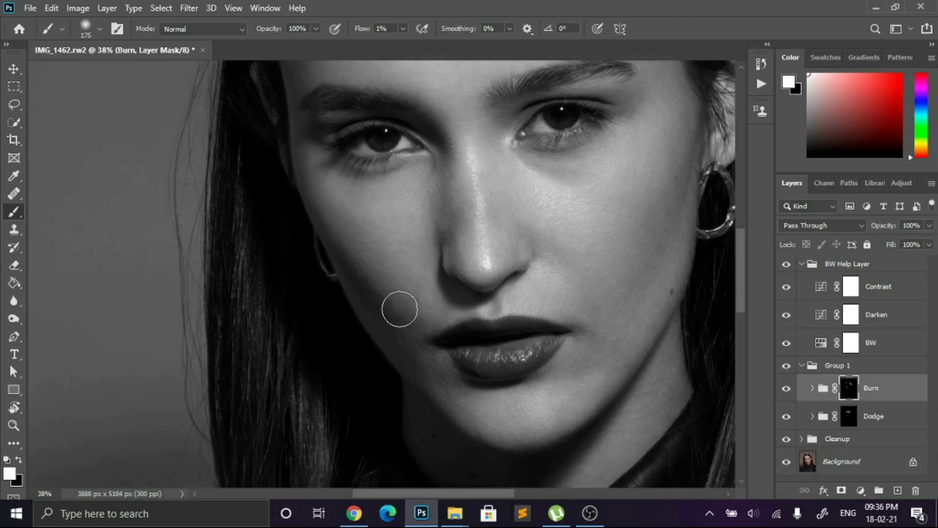
{"action": "key", "text": "bracketleft"}
{"action": "key", "text": "bracketleft"}
{"action": "key", "text": "bracketleft"}
{"action": "key", "text": "bracketleft"}
{"action": "key", "text": "bracketleft"}
{"action": "key", "text": "bracketleft"}
{"action": "key", "text": "bracketleft"}
{"action": "key", "text": "bracketleft"}
Target the Dodge mask and lighten the dark skin between the left cheek and the mouth corner with a 60 to 90 px brush
{"action": "left_click", "coordinate": [848, 416]}
{"action": "key", "text": "bracketright"}
{"action": "key", "text": "bracketright"}
{"action": "key", "text": "bracketright"}
{"action": "key", "text": "bracketright"}
{"action": "key", "text": "bracketright"}
{"action": "key", "text": "bracketright"}
{"action": "key", "text": "bracketright"}
{"action": "key", "text": "bracketright"}
{"action": "key", "text": "bracketright"}
{"action": "key", "text": "bracketright"}
{"action": "key", "text": "bracketright"}
{"action": "key", "text": "bracketright"}
{"action": "key", "text": "bracketleft"}
{"action": "key", "text": "bracketleft"}
{"action": "key", "text": "bracketleft"}
{"action": "left_click_drag", "start_coordinate": [451, 335], "coordinate": [484, 316]}
{"action": "key", "text": "bracketleft"}
{"action": "key", "text": "bracketleft"}
{"action": "key", "text": "bracketleft"}
{"action": "key", "text": "bracketleft"}
{"action": "key", "text": "bracketleft"}
{"action": "key", "text": "bracketleft"}
{"action": "key", "text": "bracketleft"}
{"action": "key", "text": "bracketleft"}
{"action": "key", "text": "bracketleft"}
{"action": "key", "text": "bracketleft"}
{"action": "key", "text": "bracketleft"}
{"action": "key", "text": "bracketleft"}
{"action": "key", "text": "bracketleft"}
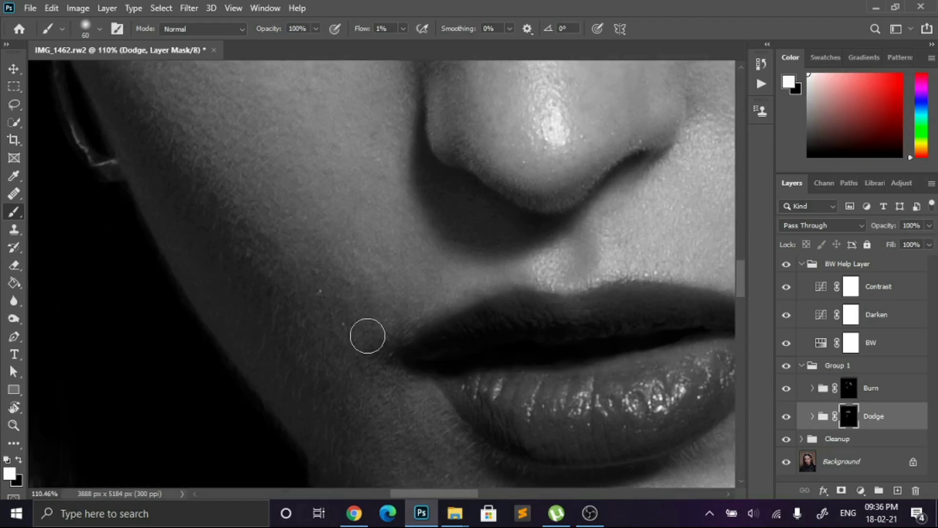
{"action": "key", "text": "bracketright"}
{"action": "key", "text": "bracketright"}
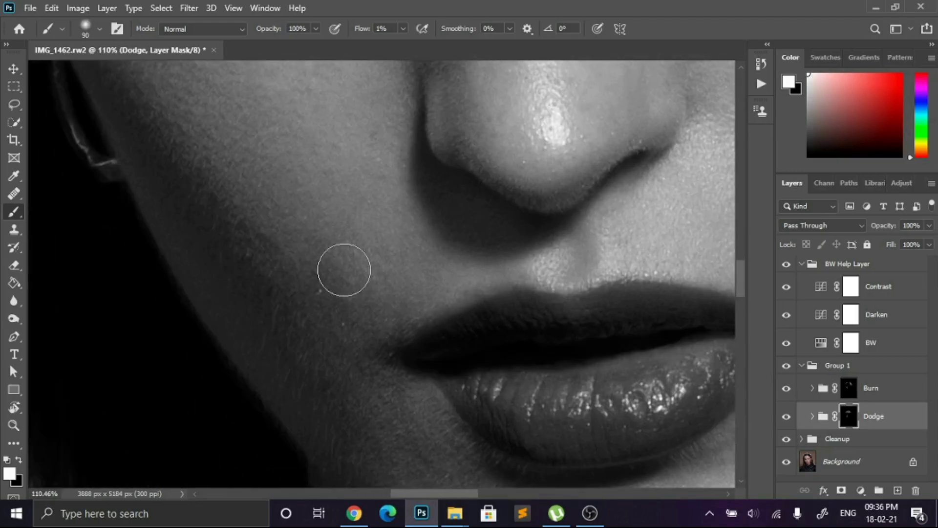
Target the Burn mask and darken the small bright spots on the lower left cheek, reducing the brush from 35 to 9 px
{"action": "key", "text": "alt+bracketright"}
{"action": "key", "text": "bracketleft"}
{"action": "key", "text": "bracketleft"}
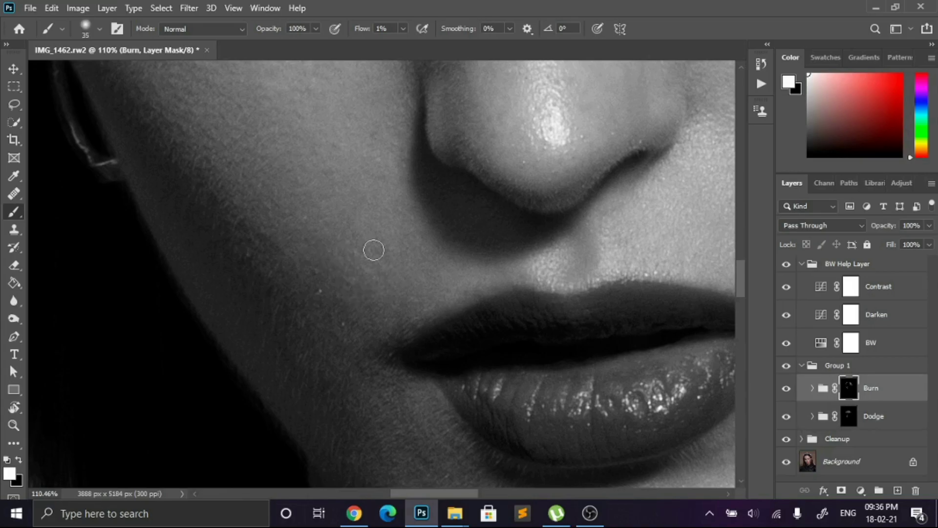
{"action": "scroll", "coordinate": [408, 327], "scroll_direction": "down", "scroll_amount": 4}
{"action": "scroll", "coordinate": [342, 327], "scroll_direction": "up", "scroll_amount": 5}
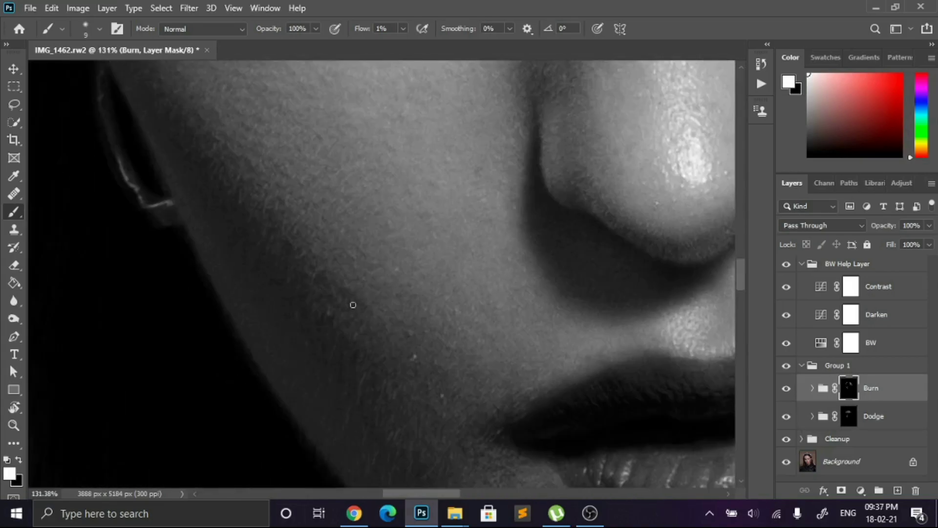
Target the Dodge mask and lighten the tiny dark spots on the lower left cheek with a 9 px brush
{"action": "key", "text": "alt+bracketleft"}
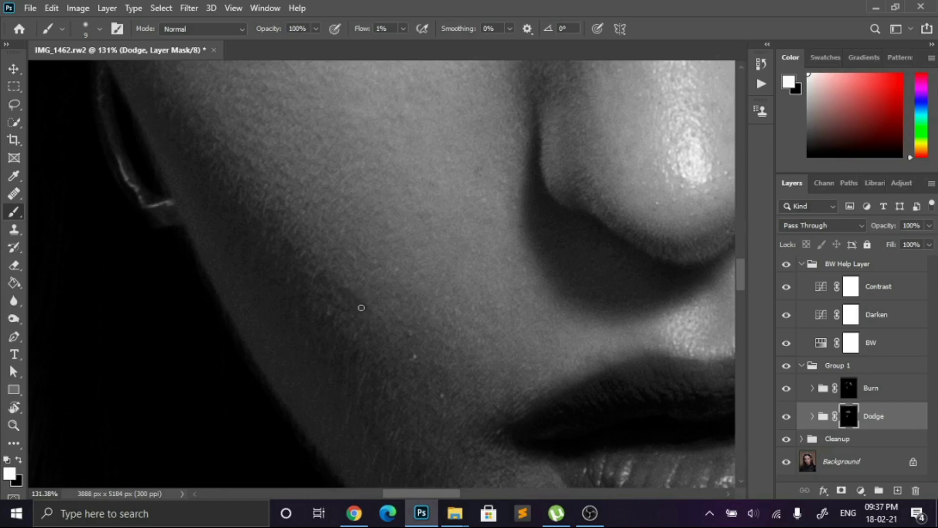
{"action": "scroll", "coordinate": [342, 290], "scroll_direction": "down", "scroll_amount": 10}
{"action": "scroll", "coordinate": [398, 251], "scroll_direction": "up", "scroll_amount": 10}
Even out the left cheek with a 90 px brush on the Burn mask and a 200 px brush on the Dodge mask
{"action": "key", "text": "bracketright"}
{"action": "key", "text": "bracketright"}
{"action": "key", "text": "bracketright"}
{"action": "key", "text": "bracketright"}
{"action": "key", "text": "bracketright"}
{"action": "scroll", "coordinate": [537, 282], "scroll_direction": "down", "scroll_amount": 5}
{"action": "scroll", "coordinate": [489, 282], "scroll_direction": "down", "scroll_amount": 2}
{"action": "key", "text": "bracketright"}
{"action": "key", "text": "bracketright"}
{"action": "key", "text": "bracketright"}
{"action": "key", "text": "bracketright"}
{"action": "key", "text": "bracketright"}
{"action": "key", "text": "bracketright"}
{"action": "key", "text": "bracketright"}
{"action": "key", "text": "bracketright"}
{"action": "key", "text": "bracketright"}
{"action": "key", "text": "bracketright"}
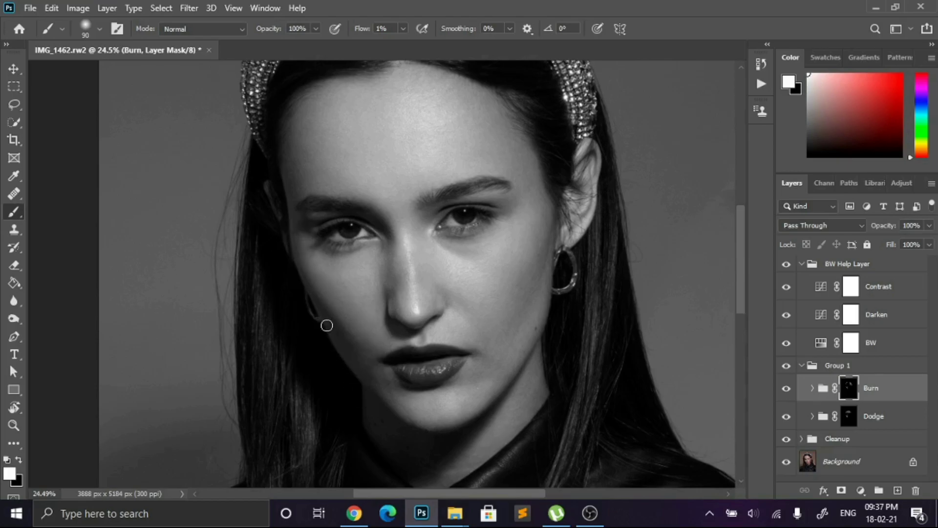
{"action": "scroll", "coordinate": [366, 322], "scroll_direction": "up", "scroll_amount": 2}
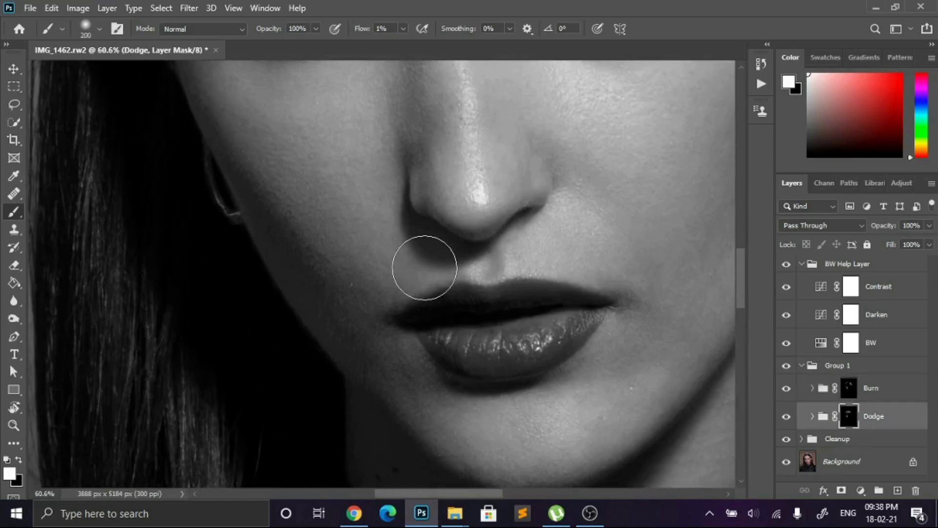
Lighten the dark skin near the left mouth corner on the Dodge mask, reducing the brush to 45 px
{"action": "key", "text": "bracketleft"}
{"action": "key", "text": "bracketleft"}
{"action": "key", "text": "bracketleft"}
{"action": "key", "text": "bracketleft"}
{"action": "key", "text": "bracketleft"}
{"action": "key", "text": "bracketleft"}
{"action": "key", "text": "bracketleft"}
{"action": "key", "text": "bracketleft"}
{"action": "key", "text": "bracketleft"}
{"action": "key", "text": "bracketleft"}
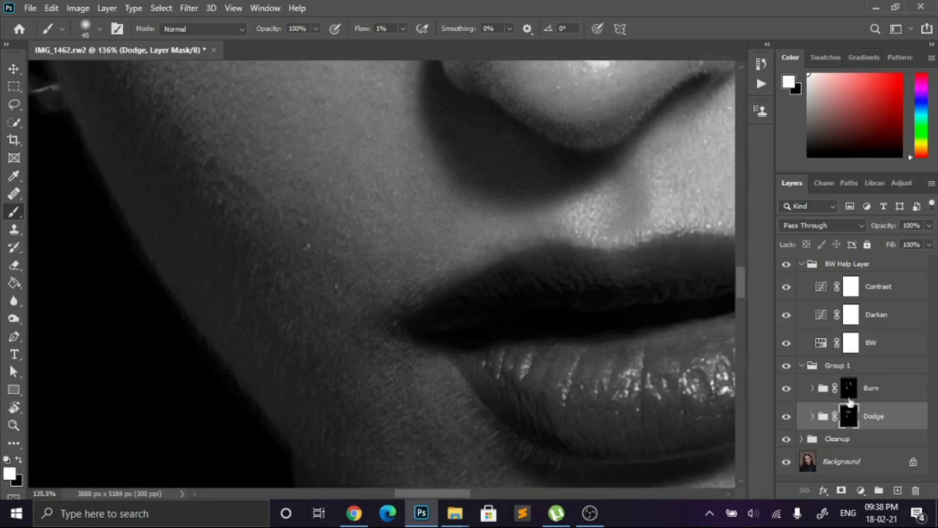
Target the Burn mask and darken the bright spots between the left cheek and mouth corner with a 20 to 15 px brush
{"action": "key", "text": "alt+bracketright"}
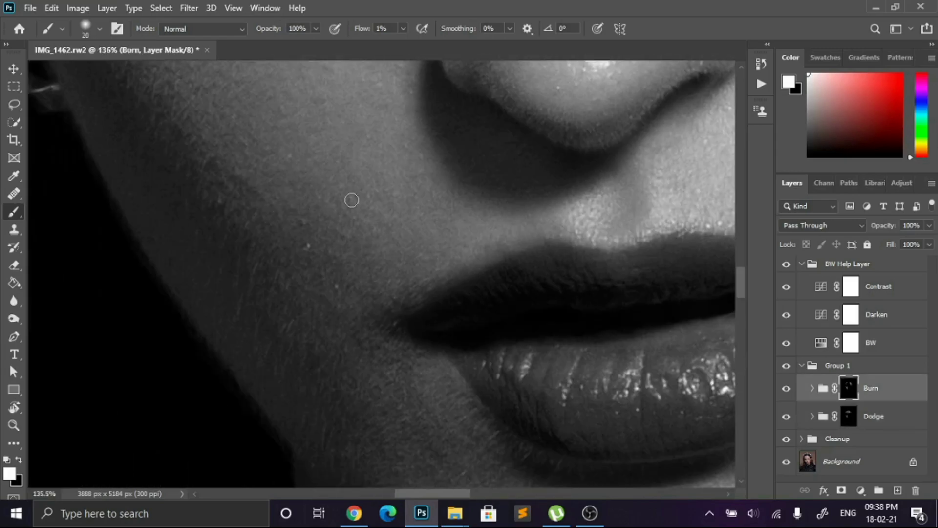
{"action": "scroll", "coordinate": [286, 222], "scroll_direction": "up", "scroll_amount": 2}
{"action": "key", "text": "bracketleft"}
{"action": "scroll", "coordinate": [285, 209], "scroll_direction": "down", "scroll_amount": 5}
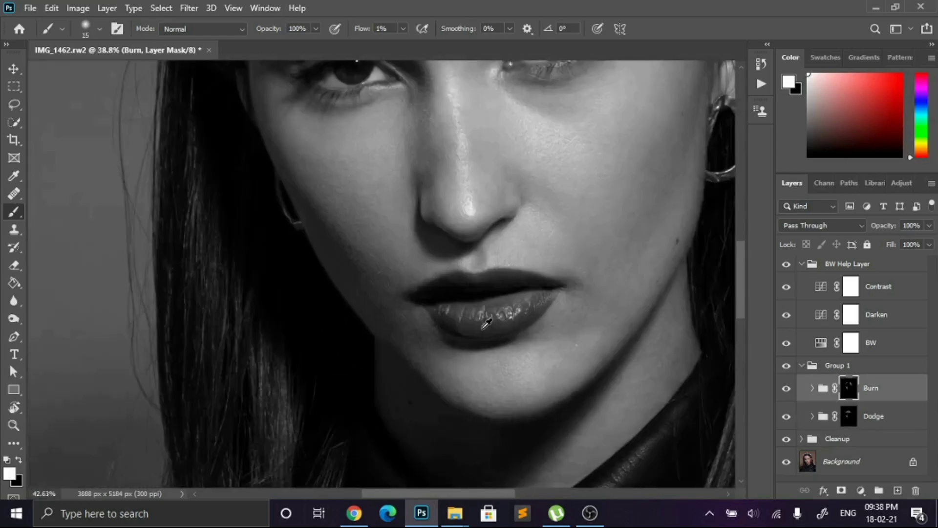
Target the Dodge mask and lighten the small dark spots on the left side of the chin with a 5 px brush
{"action": "scroll", "coordinate": [382, 324], "scroll_direction": "up", "scroll_amount": 5}
{"action": "key", "text": "alt+bracketleft"}
{"action": "left_click_drag", "start_coordinate": [372, 360], "coordinate": [490, 337]}
{"action": "key", "text": "bracketleft"}
{"action": "key", "text": "bracketleft"}
{"action": "left_click_drag", "start_coordinate": [413, 325], "coordinate": [390, 289]}
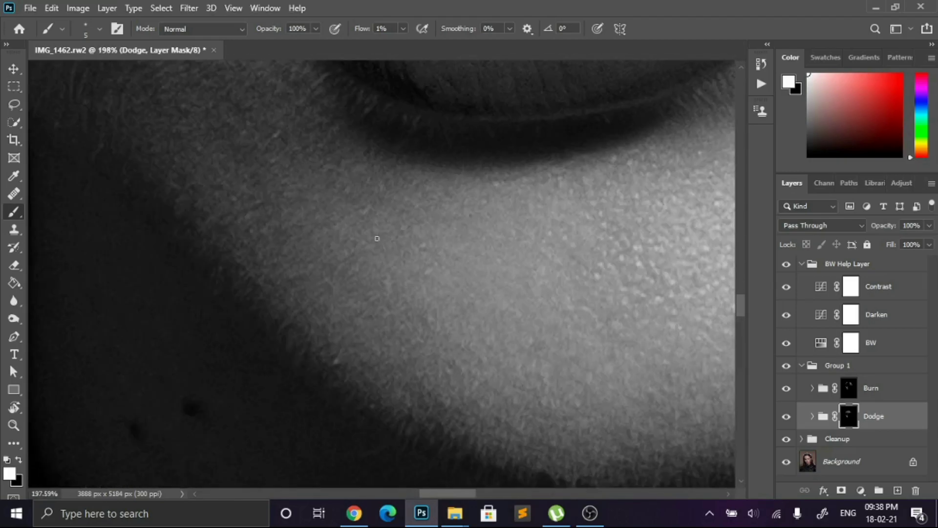
Check the whole portrait in colour by hiding the BW Help Layer group, and show the group again
{"action": "scroll", "coordinate": [376, 238], "scroll_direction": "down", "scroll_amount": 10}
{"action": "left_click", "coordinate": [786, 264]}
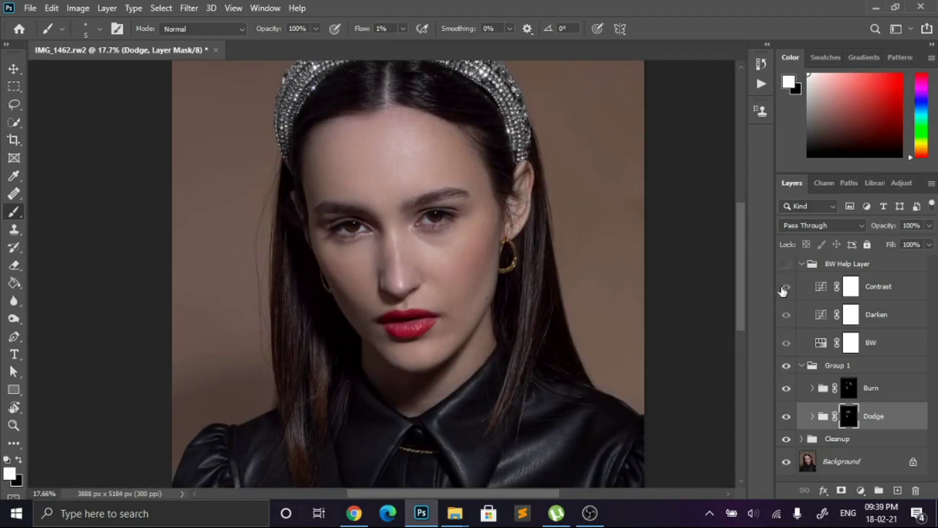
{"action": "left_click", "coordinate": [786, 264]}
Target the Burn mask and softly darken the lower left cheek with a 300 px brush
{"action": "left_click", "coordinate": [872, 388]}
{"action": "key", "text": "bracketright"}
{"action": "key", "text": "bracketright"}
{"action": "key", "text": "bracketright"}
{"action": "key", "text": "bracketright"}
{"action": "key", "text": "bracketright"}
{"action": "key", "text": "bracketright"}
{"action": "key", "text": "bracketright"}
{"action": "key", "text": "bracketright"}
{"action": "key", "text": "bracketright"}
{"action": "key", "text": "bracketright"}
{"action": "key", "text": "bracketright"}
{"action": "key", "text": "bracketright"}
{"action": "key", "text": "bracketright"}
{"action": "key", "text": "bracketright"}
{"action": "key", "text": "bracketright"}
{"action": "key", "text": "bracketright"}
{"action": "key", "text": "bracketright"}
{"action": "key", "text": "bracketright"}
{"action": "key", "text": "bracketright"}
{"action": "key", "text": "bracketright"}
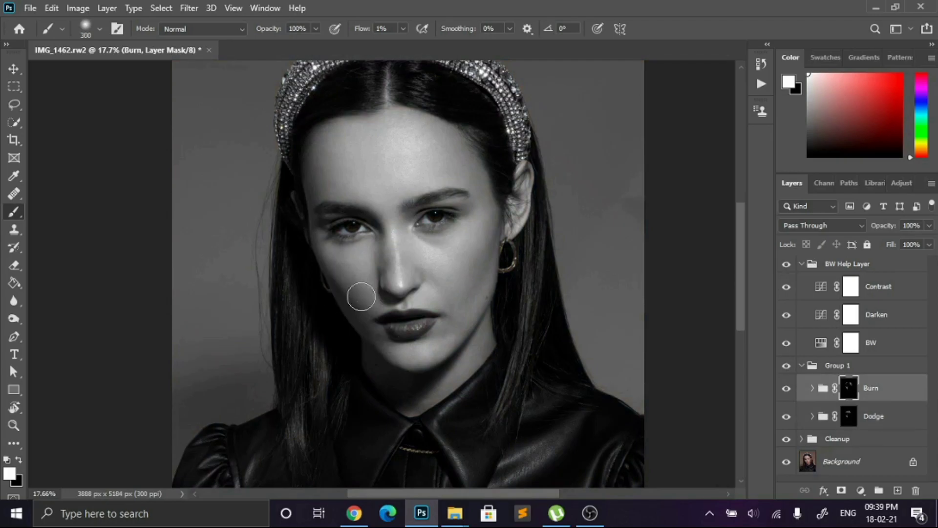
Target the Dodge mask and lighten the outer left cheek and jaw area, reducing the brush from 125 to 100 px
{"action": "left_click", "coordinate": [849, 416]}
{"action": "key", "text": "bracketleft"}
{"action": "key", "text": "bracketleft"}
{"action": "key", "text": "bracketleft"}
{"action": "key", "text": "bracketleft"}
{"action": "key", "text": "bracketleft"}
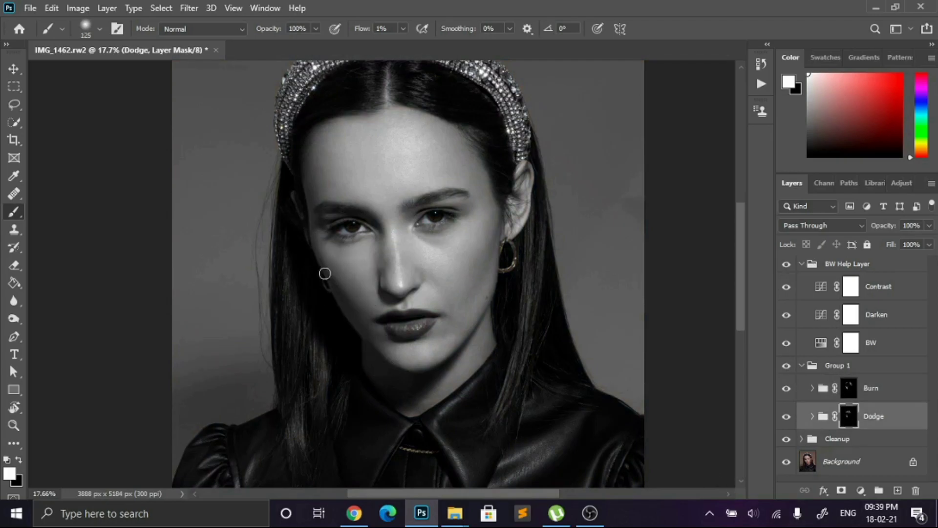
{"action": "scroll", "coordinate": [342, 320], "scroll_direction": "up", "scroll_amount": 6}
{"action": "key", "text": "bracketleft"}
{"action": "scroll", "coordinate": [503, 329], "scroll_direction": "down", "scroll_amount": 2}
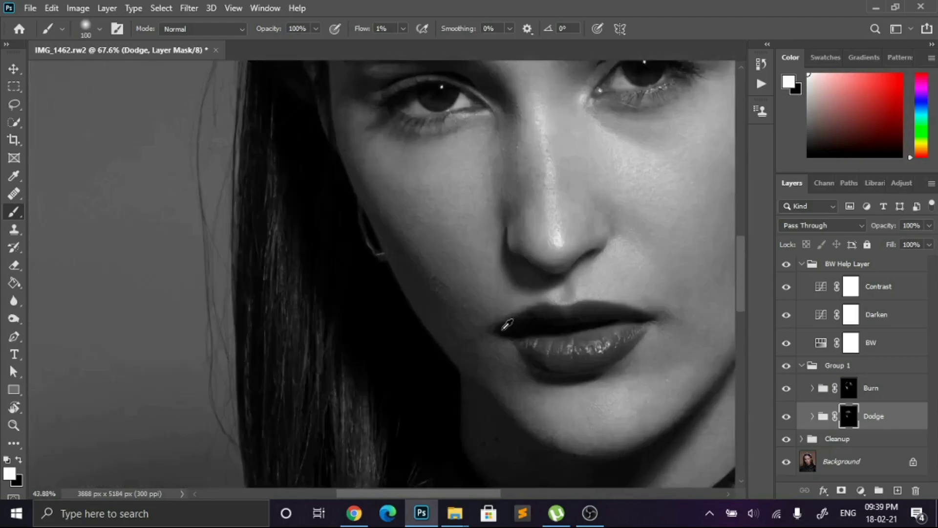
Target the Burn mask, softly darken the left cheek with a 600 to 500 px brush, and check the portrait in colour
{"action": "scroll", "coordinate": [507, 324], "scroll_direction": "down", "scroll_amount": 5}
{"action": "key", "text": "alt+bracketright"}
{"action": "key", "text": "bracketright"}
{"action": "key", "text": "bracketright"}
{"action": "key", "text": "bracketright"}
{"action": "key", "text": "bracketright"}
{"action": "key", "text": "bracketright"}
{"action": "key", "text": "bracketright"}
{"action": "key", "text": "bracketright"}
{"action": "key", "text": "bracketright"}
{"action": "key", "text": "bracketright"}
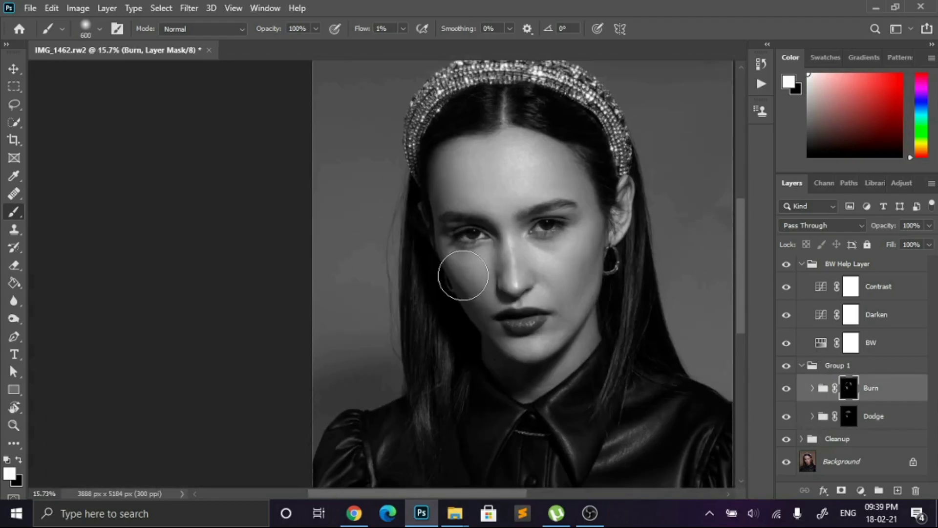
{"action": "key", "text": "bracketleft"}
{"action": "scroll", "coordinate": [471, 289], "scroll_direction": "down", "scroll_amount": 3}
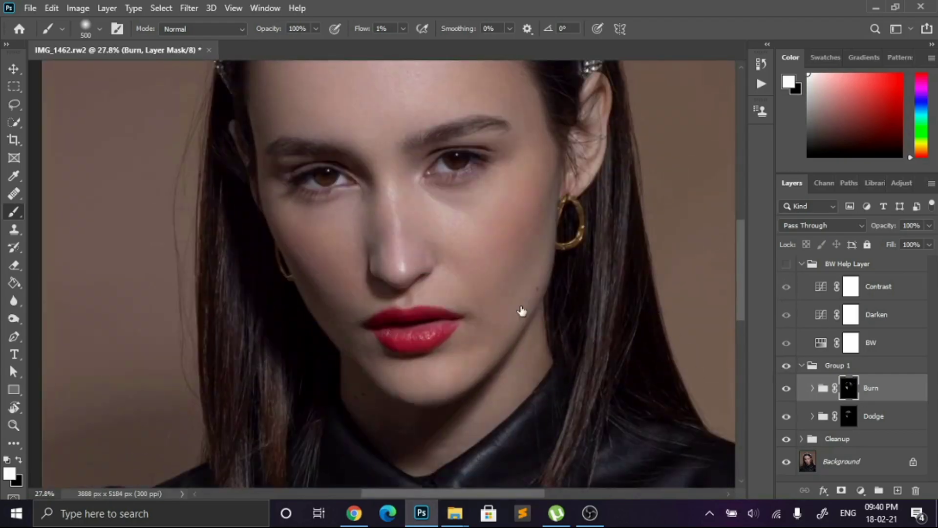
{"action": "scroll", "coordinate": [522, 310], "scroll_direction": "down", "scroll_amount": 5}
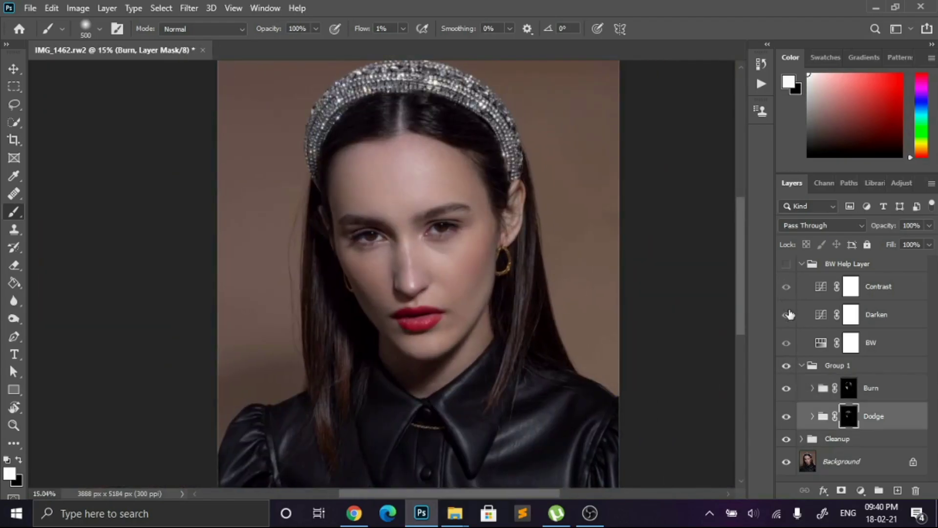
Target the Dodge mask and lighten the dark skin around the left mouth corner and chin, reducing the brush from 100 to 50 px
{"action": "left_click", "coordinate": [851, 417]}
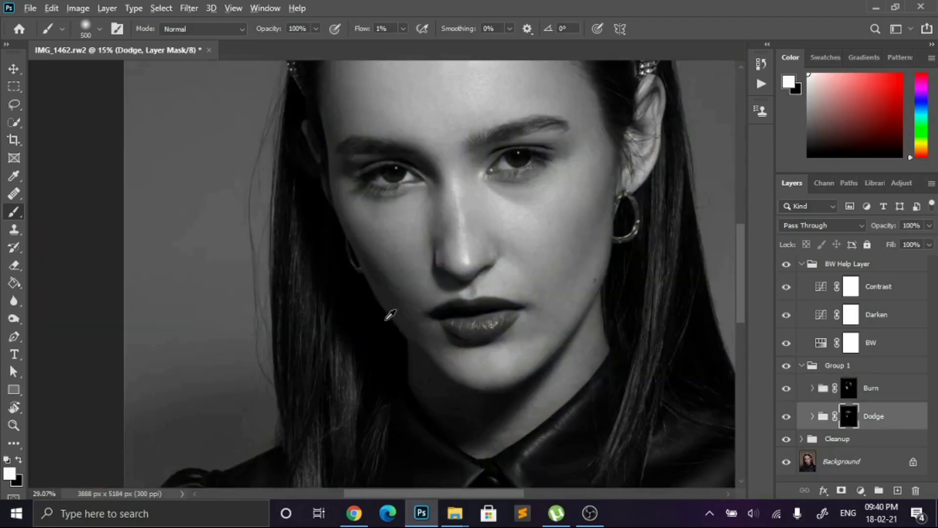
{"action": "scroll", "coordinate": [379, 266], "scroll_direction": "up", "scroll_amount": 2}
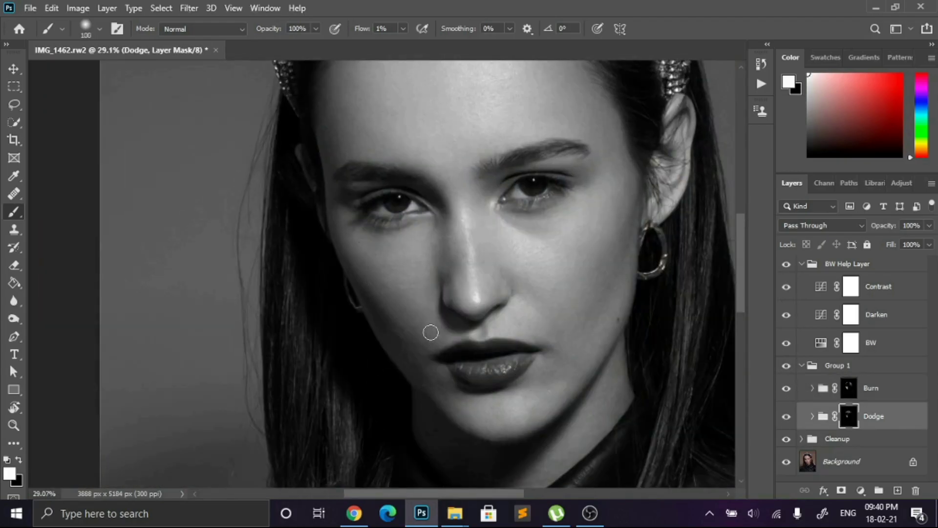
{"action": "scroll", "coordinate": [457, 356], "scroll_direction": "up", "scroll_amount": 11}
{"action": "key", "text": "bracketleft"}
{"action": "key", "text": "bracketleft"}
{"action": "key", "text": "bracketleft"}
{"action": "key", "text": "bracketleft"}
{"action": "key", "text": "bracketleft"}
{"action": "scroll", "coordinate": [404, 293], "scroll_direction": "down", "scroll_amount": 3}
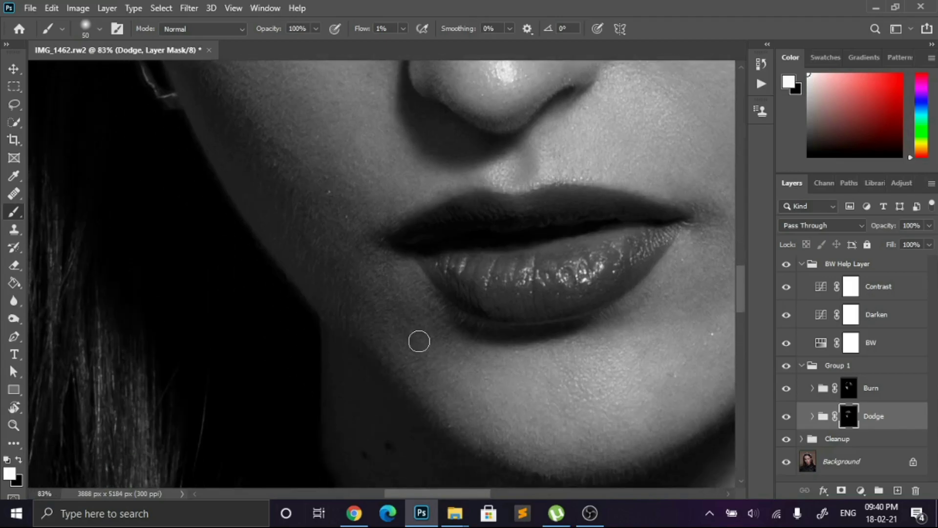
Lighten the small dark areas below the left end of the lower lip with a 15 px brush on the Dodge mask
{"action": "scroll", "coordinate": [439, 378], "scroll_direction": "up", "scroll_amount": 1}
{"action": "key", "text": "bracketleft"}
{"action": "key", "text": "bracketleft"}
{"action": "key", "text": "bracketleft"}
{"action": "key", "text": "bracketleft"}
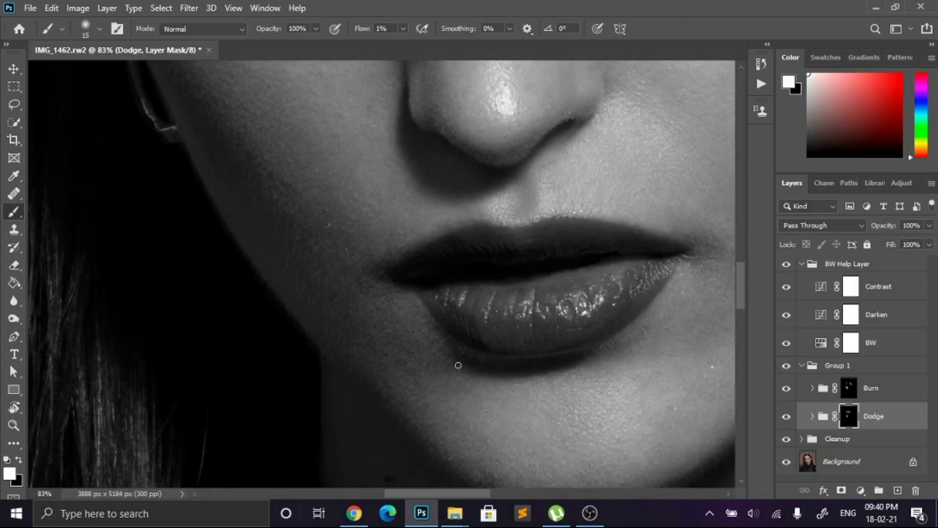
{"action": "scroll", "coordinate": [343, 205], "scroll_direction": "up", "scroll_amount": 4}
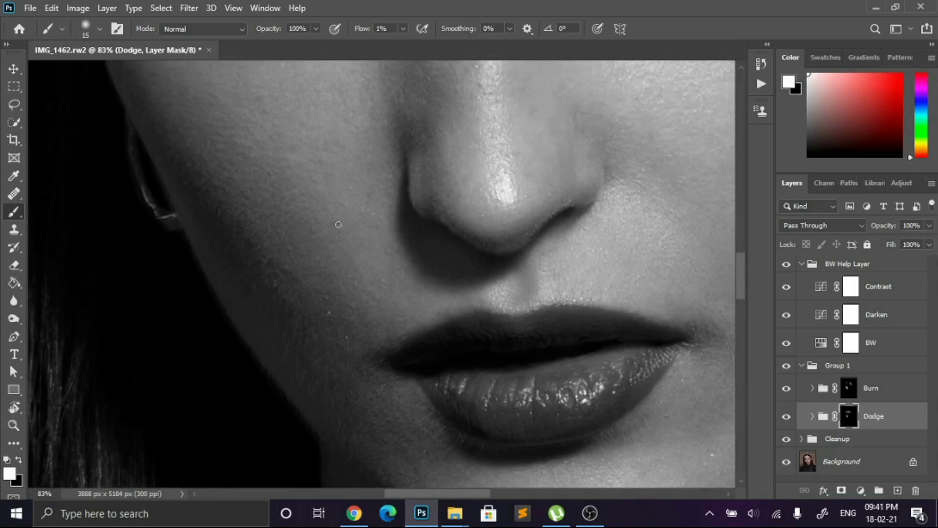
Target the Burn mask and darken the tiny bright spots on the left cheek with a 10 px brush
{"action": "scroll", "coordinate": [318, 222], "scroll_direction": "up", "scroll_amount": 1}
{"action": "scroll", "coordinate": [297, 220], "scroll_direction": "up", "scroll_amount": 3}
{"action": "key", "text": "bracketright"}
{"action": "left_click", "coordinate": [849, 387]}
{"action": "key", "text": "bracketright"}
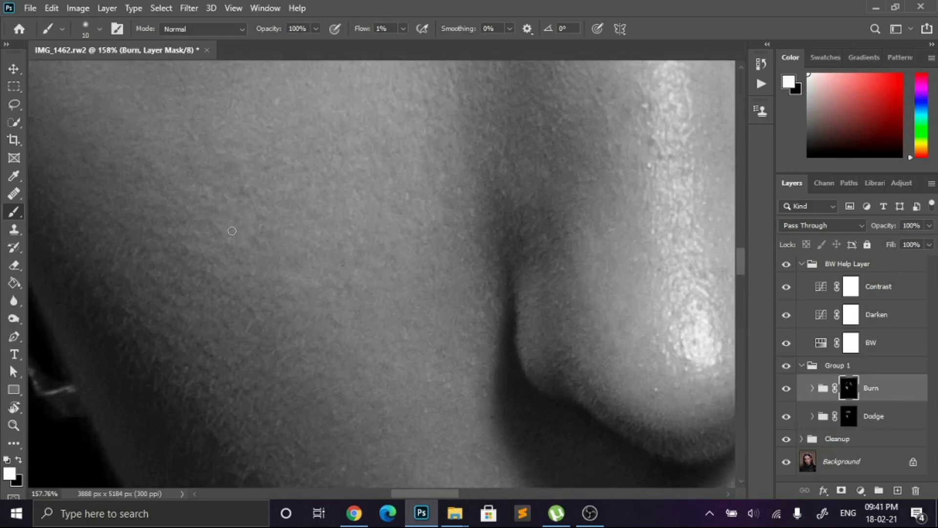
{"action": "key", "text": "bracketright"}
{"action": "scroll", "coordinate": [154, 165], "scroll_direction": "up", "scroll_amount": 2}
Darken the wider bright patches of the left cheek on the Burn mask with a 35 px brush
{"action": "key", "text": "bracketright"}
{"action": "key", "text": "bracketright"}
{"action": "key", "text": "bracketright"}
{"action": "key", "text": "bracketright"}
{"action": "key", "text": "bracketright"}
{"action": "key", "text": "bracketright"}
{"action": "key", "text": "bracketright"}
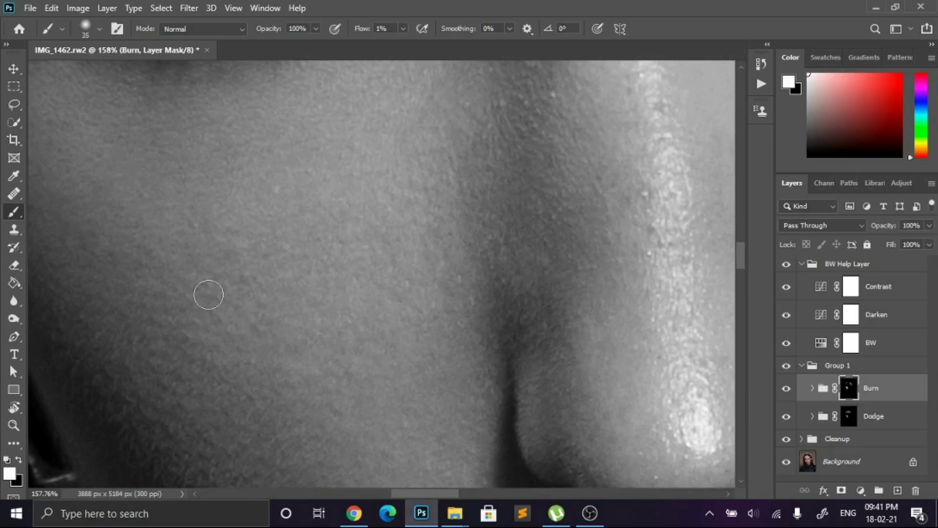
Darken the remaining bright areas of the left cheek beside the nose on the Burn mask with a 40 to 45 px brush
{"action": "scroll", "coordinate": [325, 298], "scroll_direction": "down", "scroll_amount": 2}
{"action": "scroll", "coordinate": [429, 286], "scroll_direction": "down", "scroll_amount": 5}
{"action": "scroll", "coordinate": [431, 283], "scroll_direction": "up", "scroll_amount": 3}
{"action": "key", "text": "bracketleft"}
{"action": "key", "text": "bracketleft"}
{"action": "key", "text": "bracketleft"}
{"action": "key", "text": "bracketleft"}
{"action": "key", "text": "bracketleft"}
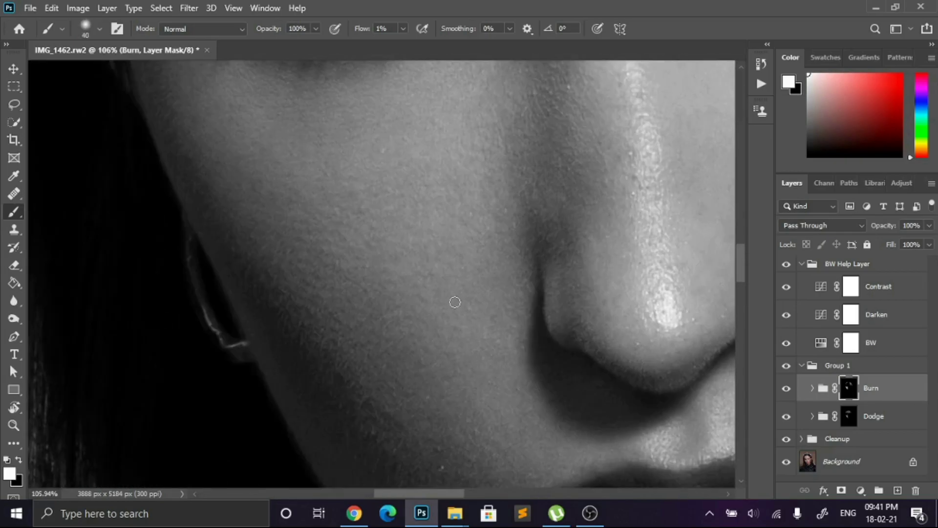
{"action": "scroll", "coordinate": [455, 302], "scroll_direction": "down", "scroll_amount": 8}
{"action": "scroll", "coordinate": [428, 327], "scroll_direction": "up", "scroll_amount": 6}
{"action": "key", "text": "bracketright"}
{"action": "scroll", "coordinate": [343, 344], "scroll_direction": "down", "scroll_amount": 6}
Toggle the BW Help Layer group to compare the evened left cheek in colour and in black and white
{"action": "left_click", "coordinate": [786, 264]}
{"action": "scroll", "coordinate": [759, 361], "scroll_direction": "down", "scroll_amount": 3}
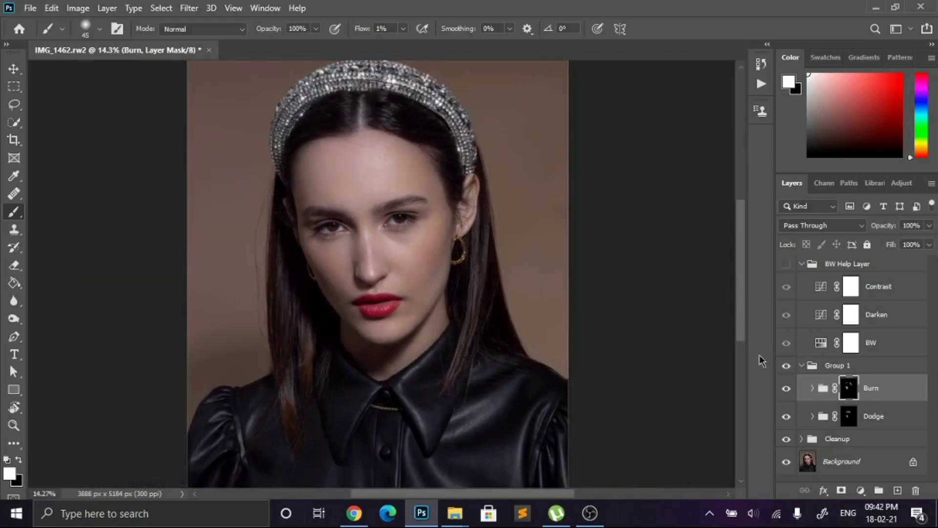
{"action": "scroll", "coordinate": [328, 293], "scroll_direction": "up", "scroll_amount": 8}
{"action": "scroll", "coordinate": [481, 283], "scroll_direction": "down", "scroll_amount": 4}
{"action": "left_click", "coordinate": [785, 264]}
{"action": "scroll", "coordinate": [537, 288], "scroll_direction": "up", "scroll_amount": 2}
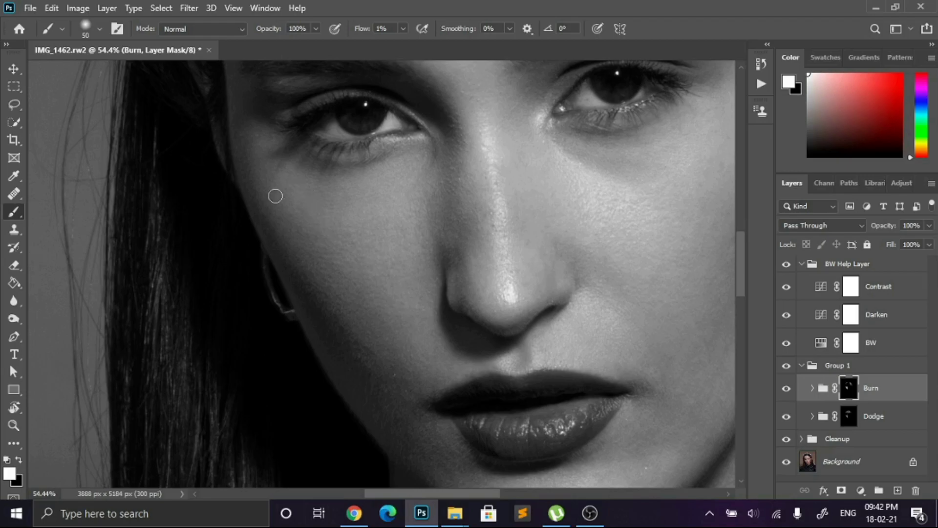
{"action": "scroll", "coordinate": [275, 196], "scroll_direction": "down", "scroll_amount": 7}
{"action": "left_click", "coordinate": [786, 264]}
{"action": "left_click", "coordinate": [785, 265]}
Target the Dodge mask with a 250 px brush and toggle the BW Help Layer group to compare the lower face
{"action": "left_click", "coordinate": [849, 416]}
{"action": "scroll", "coordinate": [409, 295], "scroll_direction": "up", "scroll_amount": 4}
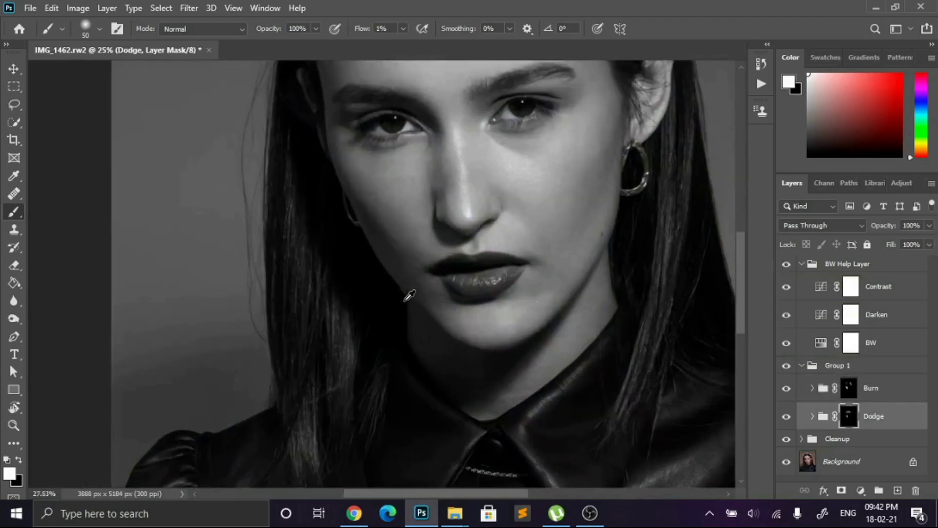
{"action": "key", "text": "bracketright"}
{"action": "key", "text": "bracketright"}
{"action": "key", "text": "bracketright"}
{"action": "key", "text": "bracketright"}
{"action": "key", "text": "bracketright"}
{"action": "key", "text": "bracketright"}
{"action": "key", "text": "bracketright"}
{"action": "key", "text": "bracketright"}
{"action": "key", "text": "bracketright"}
{"action": "key", "text": "bracketright"}
{"action": "key", "text": "bracketright"}
{"action": "key", "text": "bracketright"}
{"action": "key", "text": "bracketleft"}
{"action": "key", "text": "bracketleft"}
{"action": "left_click", "coordinate": [784, 267]}
{"action": "left_click", "coordinate": [785, 266]}
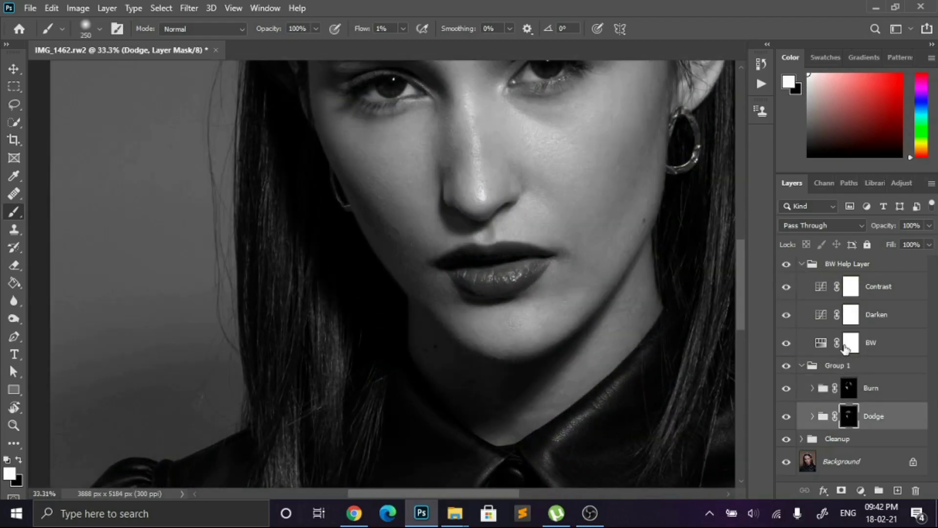
Soften the Darken and Contrast curves in the BW Help Layer group to lighten the black-and-white view
{"action": "double_click", "coordinate": [821, 314]}
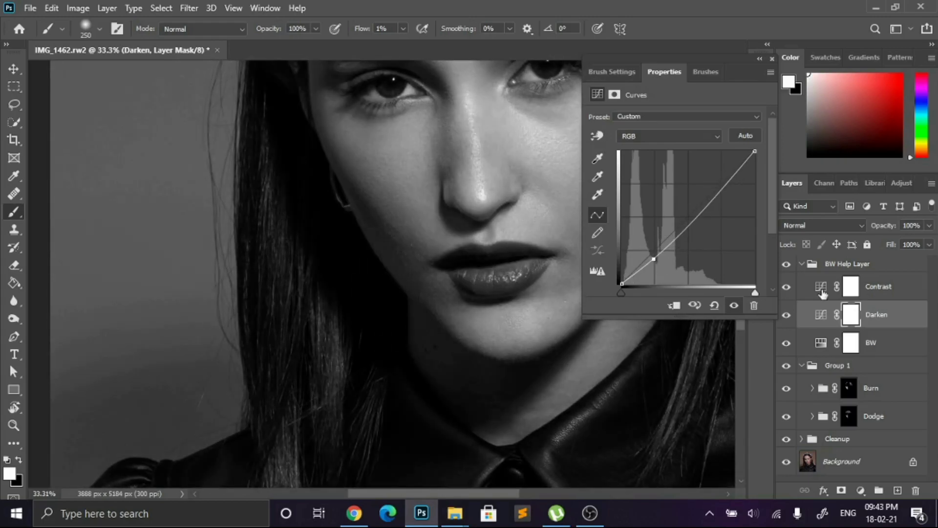
{"action": "left_click", "coordinate": [823, 289]}
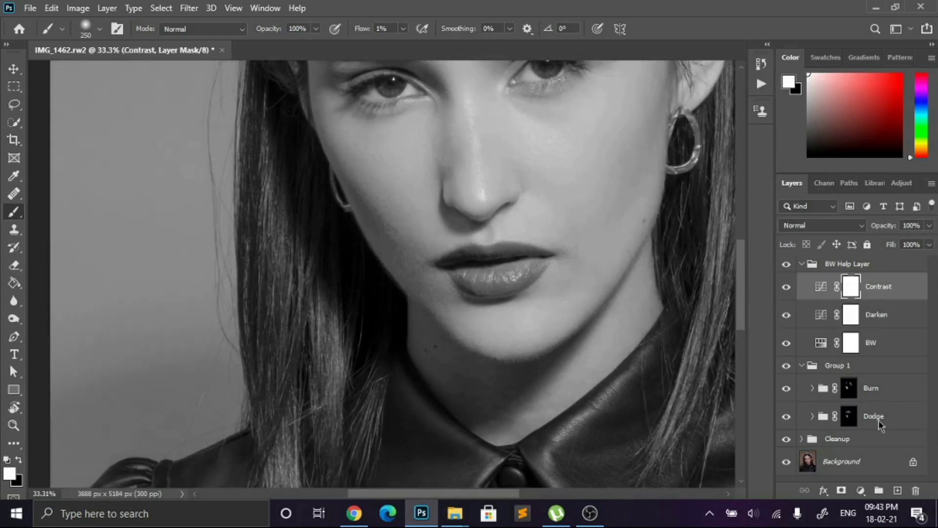
Brighten the shadowed outer edge of the left cheek down to the mouth corner on the Dodge mask with 80 and 60 px brushes
{"action": "left_click", "coordinate": [909, 418]}
{"action": "scroll", "coordinate": [388, 217], "scroll_direction": "up", "scroll_amount": 3}
{"action": "key", "text": "bracketleft"}
{"action": "key", "text": "bracketleft"}
{"action": "key", "text": "bracketleft"}
{"action": "key", "text": "bracketleft"}
{"action": "key", "text": "bracketleft"}
{"action": "key", "text": "bracketleft"}
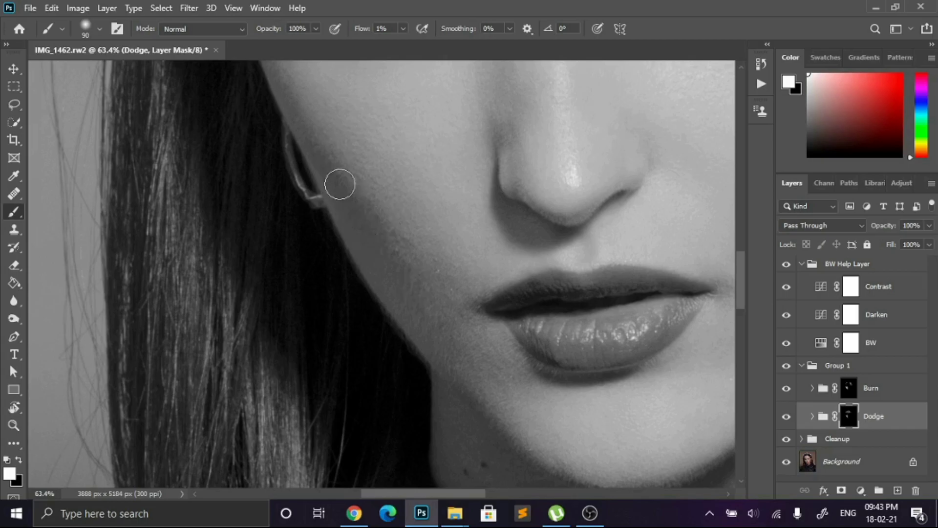
{"action": "key", "text": "bracketleft"}
{"action": "left_click_drag", "start_coordinate": [348, 183], "coordinate": [349, 262]}
{"action": "key", "text": "bracketleft"}
{"action": "key", "text": "bracketleft"}
{"action": "mouse_move", "coordinate": [398, 342]}
{"action": "left_mouse_down"}
{"action": "mouse_move", "coordinate": [400, 278]}
{"action": "mouse_move", "coordinate": [462, 281]}
{"action": "left_mouse_up"}
Refine the small dark spots of the left cheek on the Dodge mask with a 15 px brush, checking the result in colour
{"action": "key", "text": "bracketleft"}
{"action": "key", "text": "bracketleft"}
{"action": "key", "text": "bracketleft"}
{"action": "key", "text": "bracketleft"}
{"action": "key", "text": "bracketleft"}
{"action": "key", "text": "bracketleft"}
{"action": "key", "text": "bracketleft"}
{"action": "key", "text": "bracketleft"}
{"action": "scroll", "coordinate": [392, 278], "scroll_direction": "down", "scroll_amount": 10}
{"action": "left_click", "coordinate": [787, 264]}
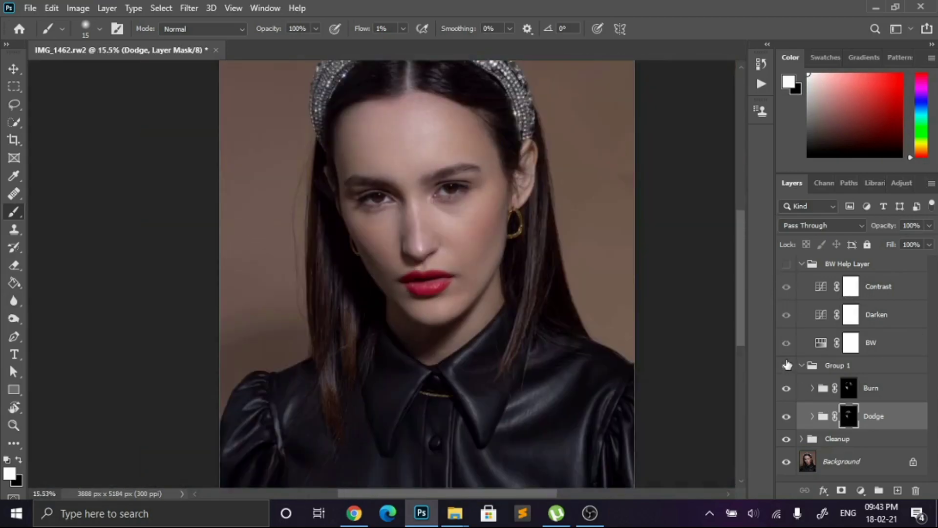
{"action": "left_click", "coordinate": [787, 264]}
{"action": "scroll", "coordinate": [386, 275], "scroll_direction": "up", "scroll_amount": 7}
{"action": "scroll", "coordinate": [387, 275], "scroll_direction": "down", "scroll_amount": 1}
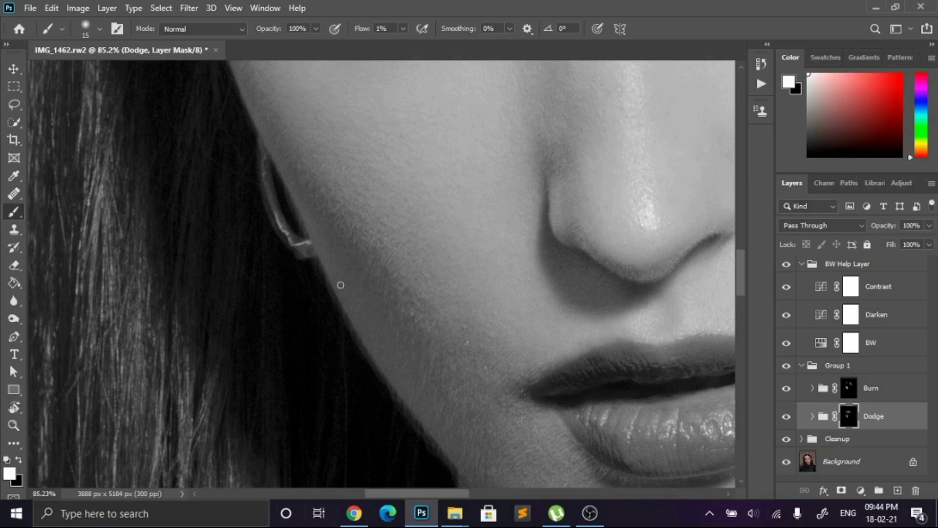
{"action": "scroll", "coordinate": [335, 271], "scroll_direction": "down", "scroll_amount": 5}
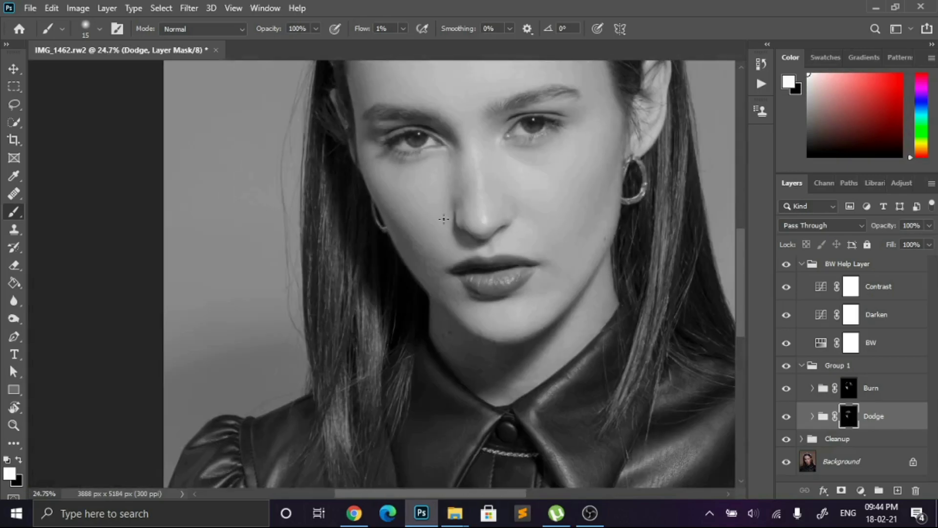
Toggle the BW Help Layer group to compare the whole portrait in colour and in black and white
{"action": "left_click", "coordinate": [786, 264]}
{"action": "scroll", "coordinate": [472, 273], "scroll_direction": "down", "scroll_amount": 2}
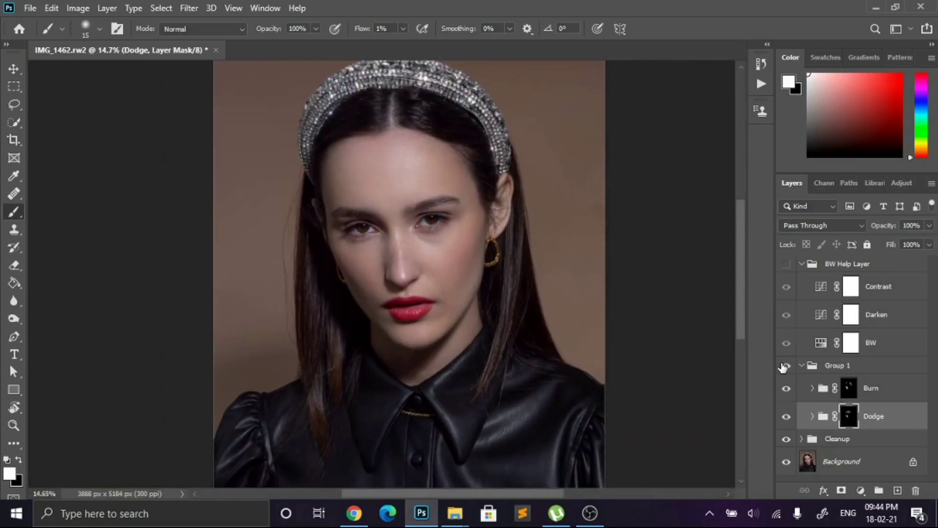
{"action": "left_click", "coordinate": [787, 264]}
Steepen the Contrast curve into an S shape and readjust the Darken curve's midpoint in the BW Help Layer group
{"action": "double_click", "coordinate": [821, 286]}
{"action": "left_click_drag", "start_coordinate": [639, 246], "coordinate": [648, 259]}
{"action": "left_click_drag", "start_coordinate": [717, 173], "coordinate": [720, 170]}
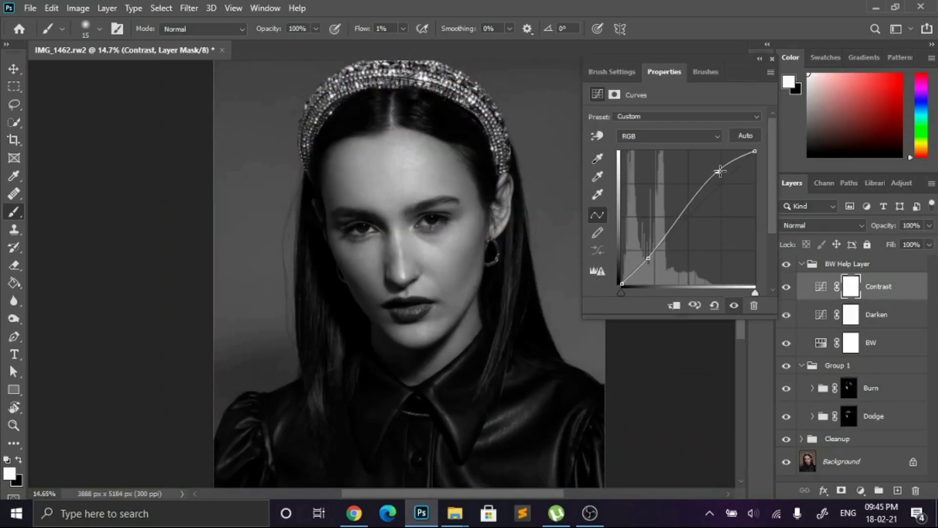
{"action": "double_click", "coordinate": [821, 314]}
{"action": "left_click_drag", "start_coordinate": [655, 255], "coordinate": [649, 257]}
{"action": "left_click", "coordinate": [773, 59]}
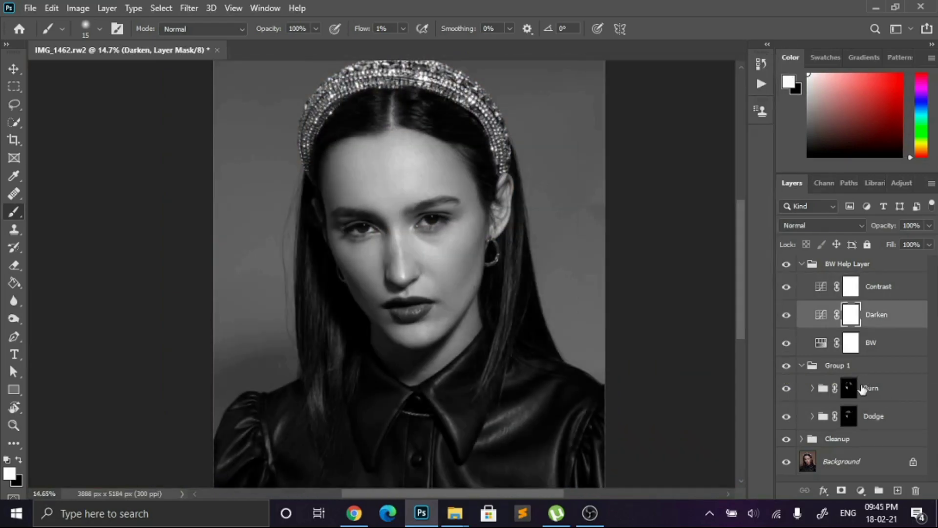
Target the Burn mask and darken uneven bright areas of the face with varying brush sizes up to about 150 px
{"action": "left_click", "coordinate": [849, 388]}
{"action": "scroll", "coordinate": [317, 297], "scroll_direction": "up", "scroll_amount": 5}
{"action": "key", "text": "bracketright"}
{"action": "key", "text": "bracketright"}
{"action": "key", "text": "bracketright"}
{"action": "key", "text": "bracketright"}
{"action": "key", "text": "bracketright"}
{"action": "key", "text": "bracketright"}
{"action": "key", "text": "bracketright"}
{"action": "key", "text": "bracketright"}
{"action": "key", "text": "bracketright"}
{"action": "key", "text": "bracketright"}
{"action": "key", "text": "bracketright"}
{"action": "key", "text": "bracketright"}
{"action": "key", "text": "bracketright"}
{"action": "key", "text": "bracketright"}
{"action": "key", "text": "bracketright"}
{"action": "key", "text": "bracketleft"}
{"action": "key", "text": "bracketleft"}
{"action": "key", "text": "bracketleft"}
{"action": "key", "text": "bracketleft"}
{"action": "key", "text": "bracketleft"}
{"action": "key", "text": "bracketleft"}
{"action": "key", "text": "bracketleft"}
{"action": "key", "text": "bracketleft"}
{"action": "key", "text": "bracketright"}
{"action": "key", "text": "bracketright"}
{"action": "key", "text": "bracketright"}
{"action": "key", "text": "bracketright"}
{"action": "key", "text": "bracketright"}
{"action": "scroll", "coordinate": [544, 284], "scroll_direction": "down", "scroll_amount": 3}
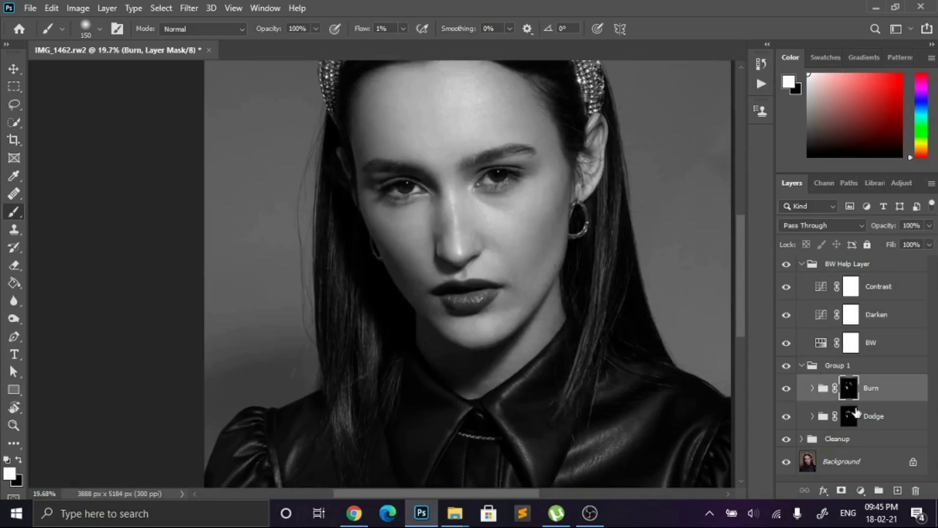
Hide and restore the BW Help Layer group to check the burned areas of the face in colour
{"action": "scroll", "coordinate": [520, 268], "scroll_direction": "down", "scroll_amount": 3}
{"action": "left_click", "coordinate": [786, 264]}
{"action": "scroll", "coordinate": [556, 274], "scroll_direction": "up", "scroll_amount": 4}
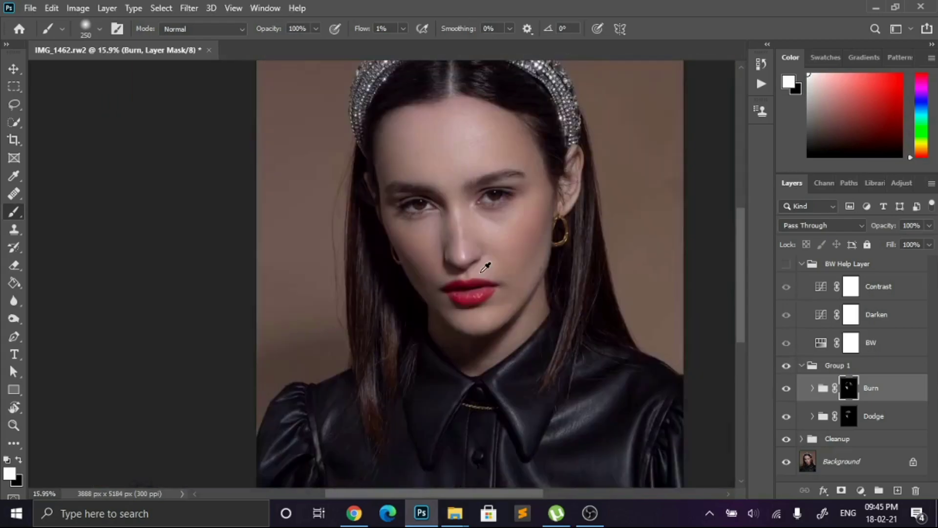
{"action": "left_click", "coordinate": [787, 264]}
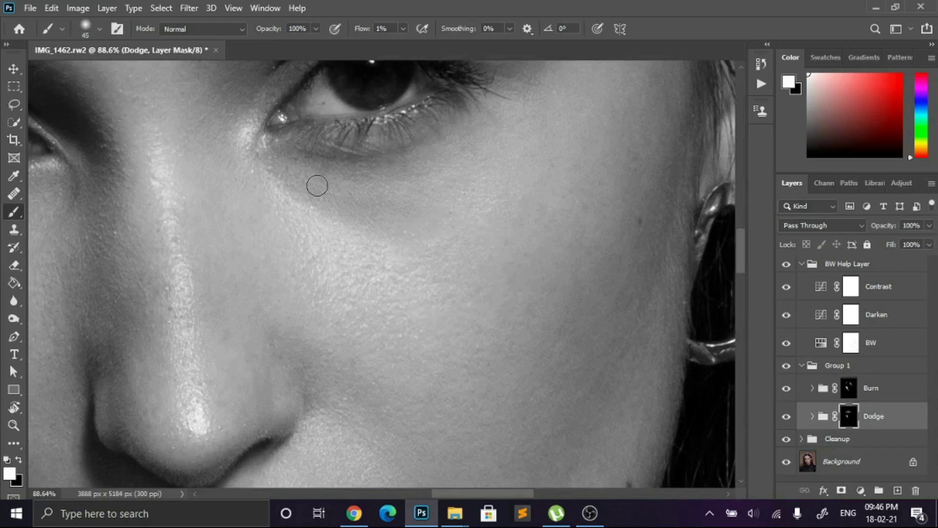
Brighten the darker skin between the nose bridge and the right eye on the Dodge mask
{"action": "key", "text": "bracketright"}
{"action": "key", "text": "bracketright"}
{"action": "scroll", "coordinate": [238, 225], "scroll_direction": "up", "scroll_amount": 6}
{"action": "scroll", "coordinate": [225, 205], "scroll_direction": "up", "scroll_amount": 2}
{"action": "left_click_drag", "start_coordinate": [208, 143], "coordinate": [276, 261]}
{"action": "scroll", "coordinate": [289, 239], "scroll_direction": "down", "scroll_amount": 2}
Brighten the tiny dark spots along the nose and beside it on the Dodge mask with an 8 px brush
{"action": "key", "text": "bracketleft"}
{"action": "key", "text": "bracketleft"}
{"action": "key", "text": "bracketleft"}
{"action": "key", "text": "bracketleft"}
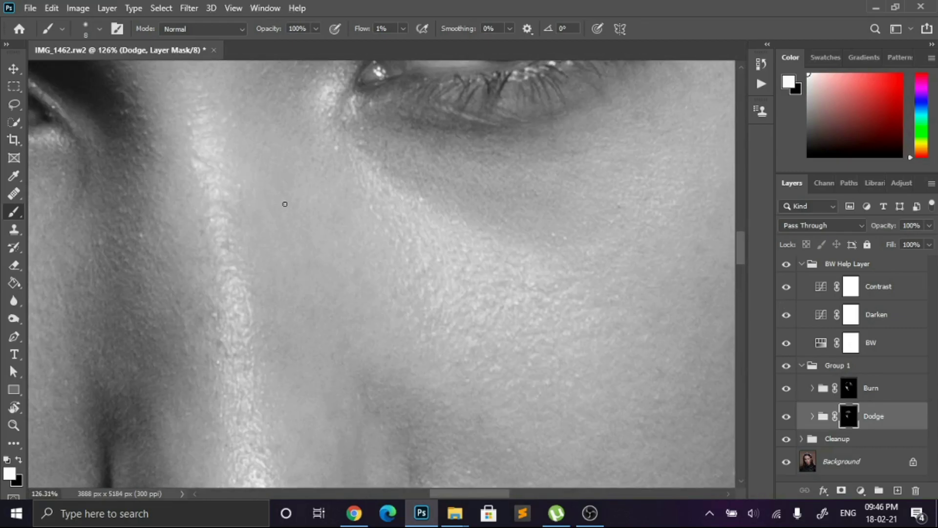
{"action": "scroll", "coordinate": [292, 215], "scroll_direction": "down", "scroll_amount": 3}
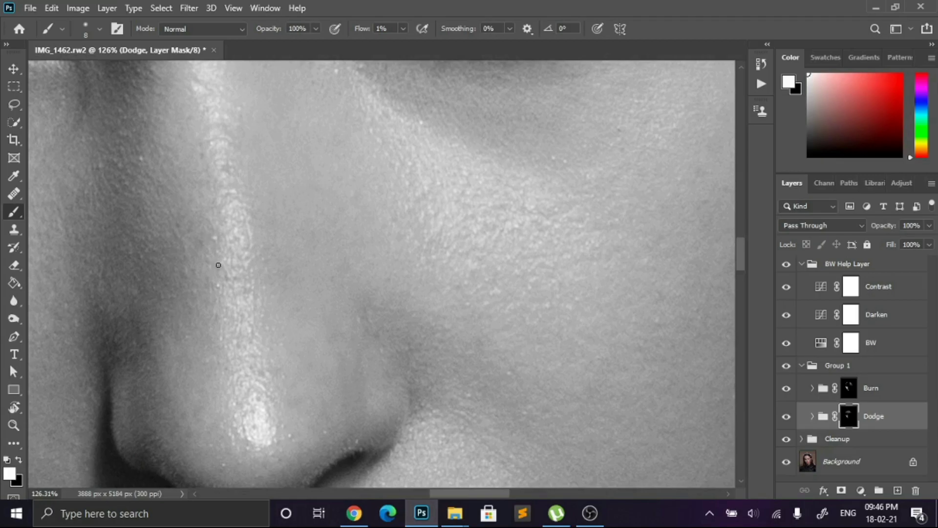
{"action": "scroll", "coordinate": [376, 245], "scroll_direction": "down", "scroll_amount": 2}
{"action": "scroll", "coordinate": [372, 241], "scroll_direction": "down", "scroll_amount": 1}
Brighten the broader shadow below the right eye on the Dodge mask with a 90 px brush
{"action": "key", "text": "bracketright"}
{"action": "key", "text": "bracketright"}
{"action": "key", "text": "bracketright"}
{"action": "key", "text": "bracketright"}
{"action": "key", "text": "bracketright"}
{"action": "key", "text": "bracketright"}
{"action": "scroll", "coordinate": [513, 248], "scroll_direction": "down", "scroll_amount": 4}
{"action": "key", "text": "bracketleft"}
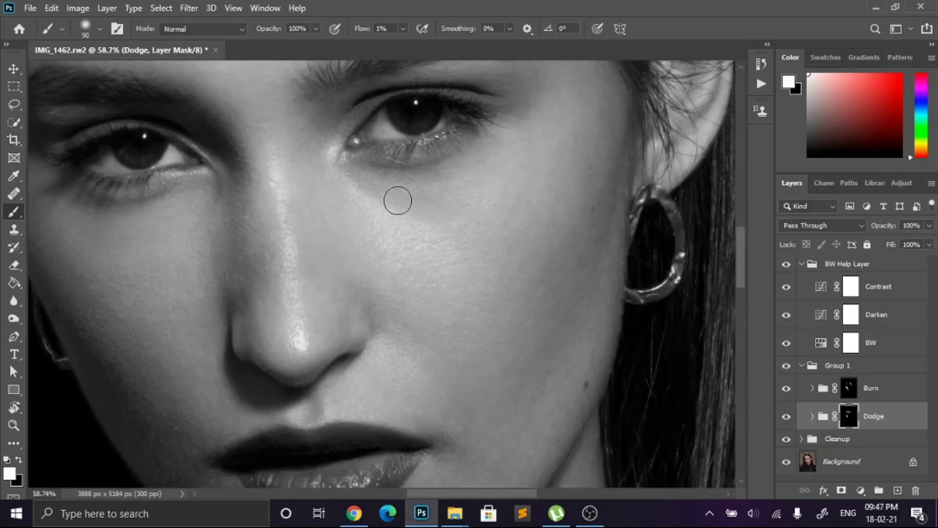
Brighten the shadows around the right eye's outer corner and brow end on the Dodge mask with 20 to 70 px brushes
{"action": "scroll", "coordinate": [593, 226], "scroll_direction": "up", "scroll_amount": 4}
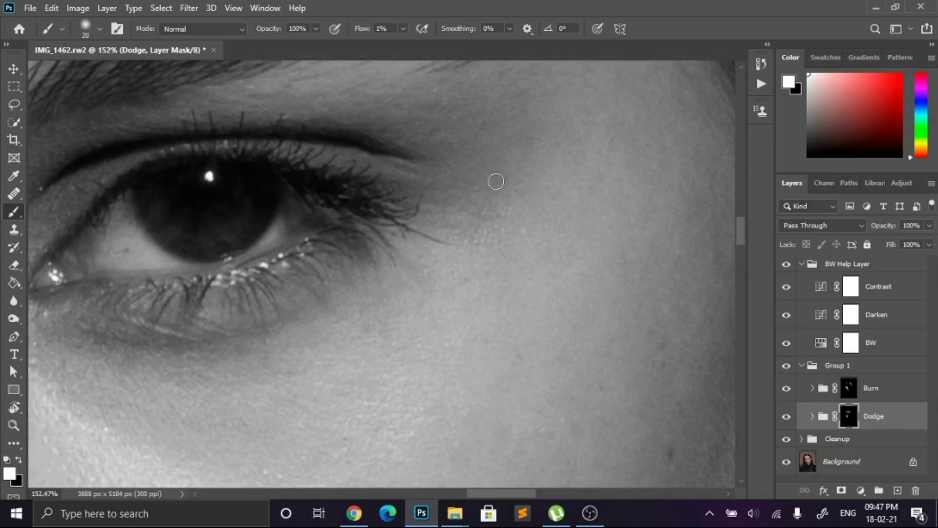
{"action": "key", "text": "bracketright"}
{"action": "scroll", "coordinate": [506, 202], "scroll_direction": "down", "scroll_amount": 4}
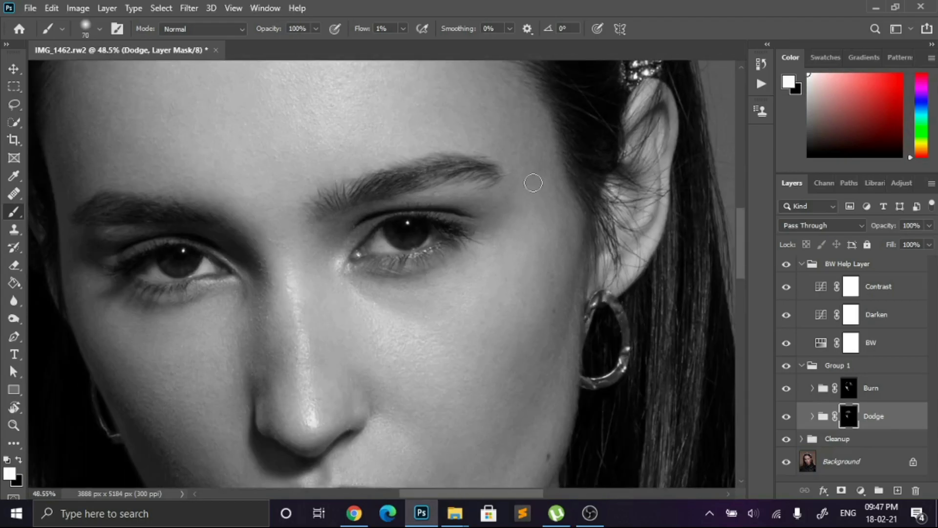
{"action": "scroll", "coordinate": [537, 184], "scroll_direction": "up", "scroll_amount": 2}
{"action": "key", "text": "bracketleft"}
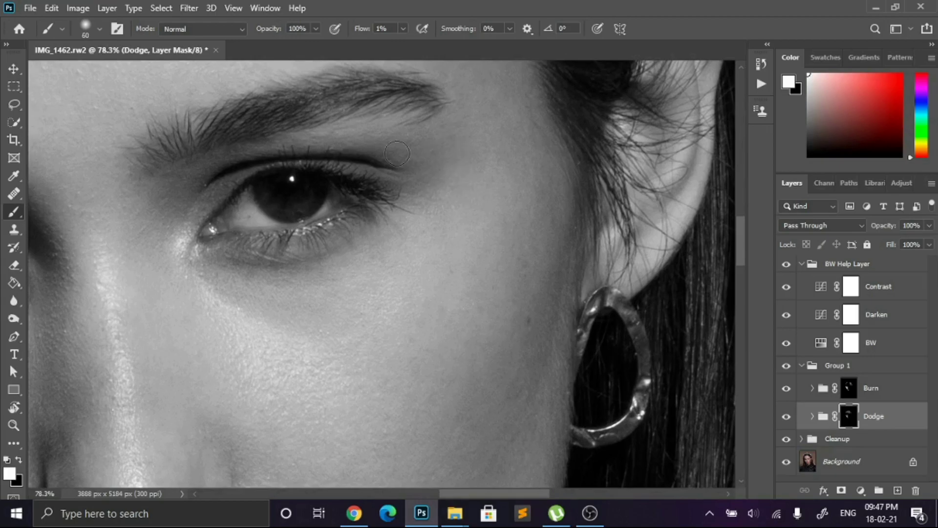
{"action": "scroll", "coordinate": [534, 119], "scroll_direction": "down", "scroll_amount": 3}
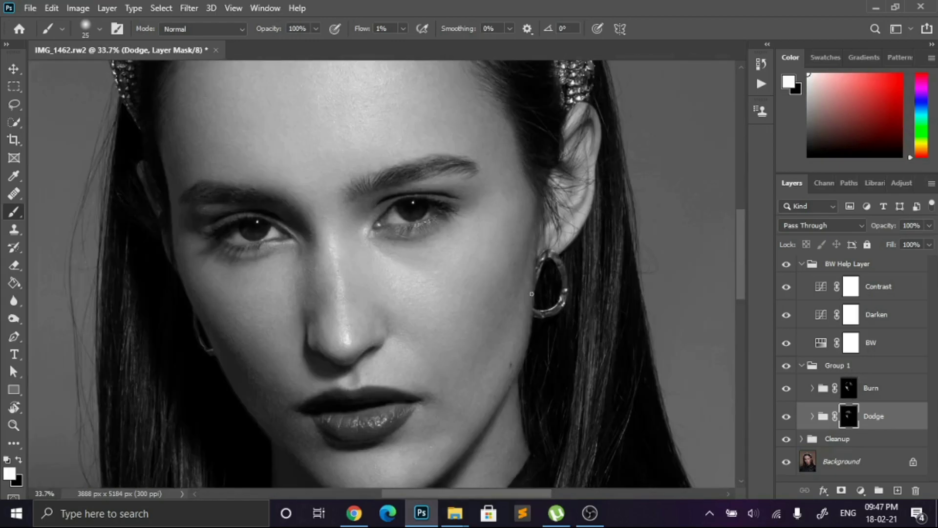
Target the Burn mask and darken the bright temple area beside the right eye with a 90 px brush
{"action": "scroll", "coordinate": [497, 178], "scroll_direction": "up", "scroll_amount": 2}
{"action": "key", "text": "alt+bracketright"}
{"action": "key", "text": "bracketright"}
{"action": "key", "text": "bracketright"}
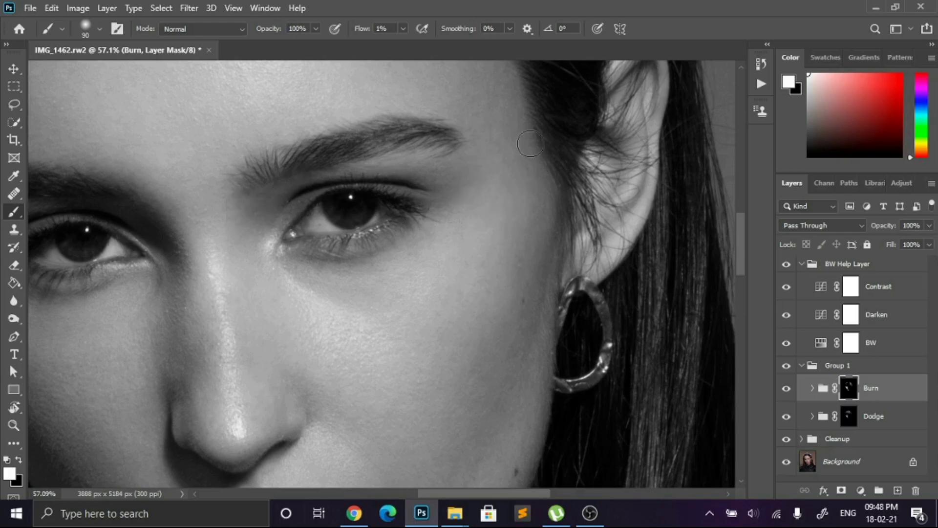
Darken the smaller bright patches between the right eye and the ear on the Burn mask with a 25 px brush
{"action": "scroll", "coordinate": [503, 207], "scroll_direction": "up", "scroll_amount": 2}
{"action": "key", "text": "bracketleft"}
{"action": "key", "text": "bracketleft"}
{"action": "key", "text": "bracketleft"}
{"action": "key", "text": "bracketleft"}
{"action": "key", "text": "bracketleft"}
{"action": "key", "text": "bracketleft"}
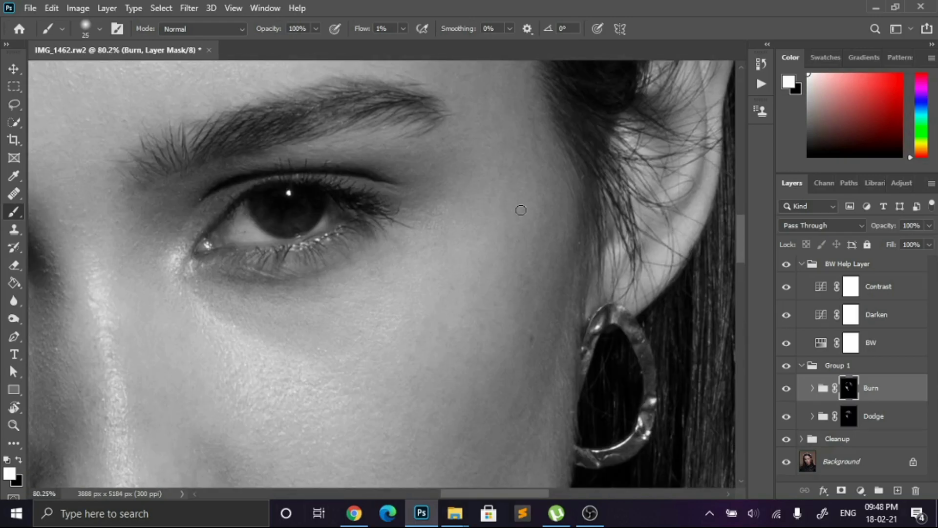
{"action": "scroll", "coordinate": [521, 210], "scroll_direction": "down", "scroll_amount": 3}
{"action": "scroll", "coordinate": [406, 191], "scroll_direction": "up", "scroll_amount": 3}
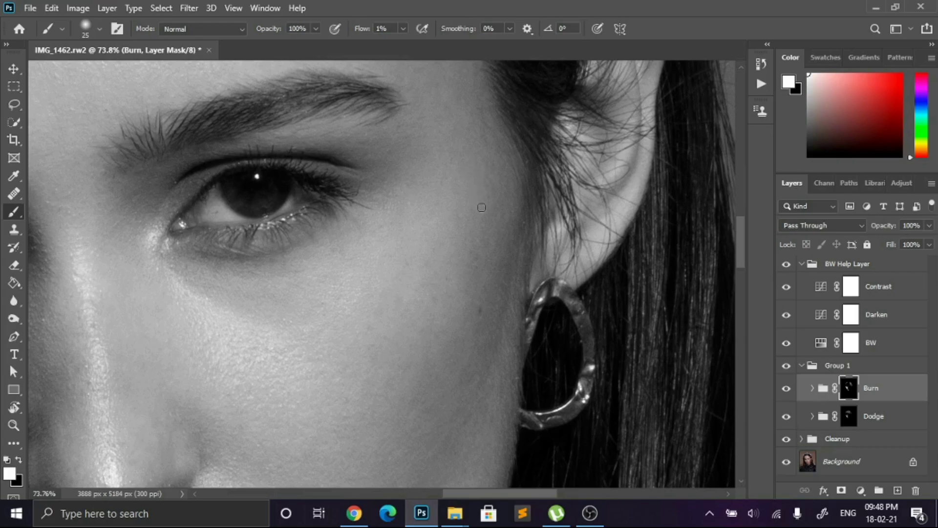
Target the Dodge mask and brighten the tiny dark spots of the right cheek beside the nose with an 8 px brush
{"action": "scroll", "coordinate": [481, 207], "scroll_direction": "down", "scroll_amount": 3}
{"action": "key", "text": "alt+bracketleft"}
{"action": "scroll", "coordinate": [475, 318], "scroll_direction": "up", "scroll_amount": 3}
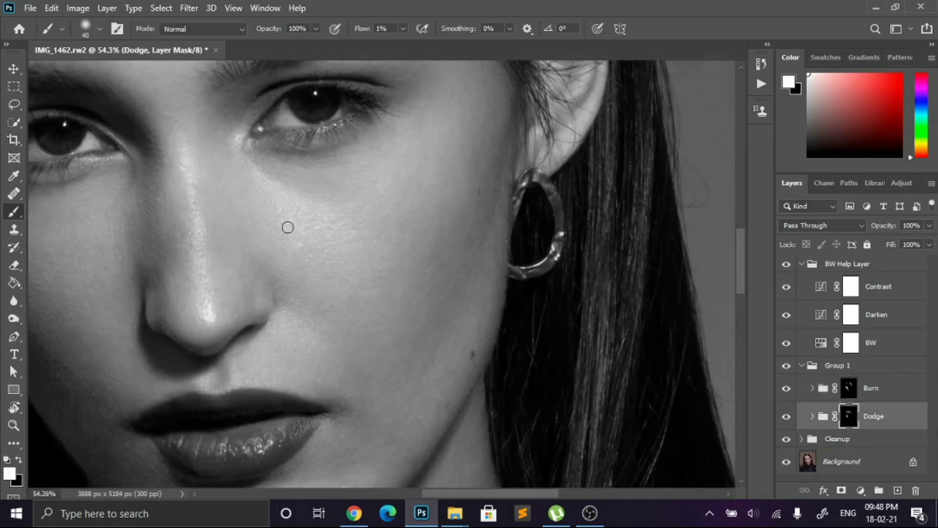
{"action": "scroll", "coordinate": [327, 208], "scroll_direction": "up", "scroll_amount": 3}
{"action": "key", "text": "bracketleft"}
{"action": "key", "text": "bracketleft"}
{"action": "key", "text": "bracketleft"}
{"action": "key", "text": "bracketleft"}
{"action": "key", "text": "bracketleft"}
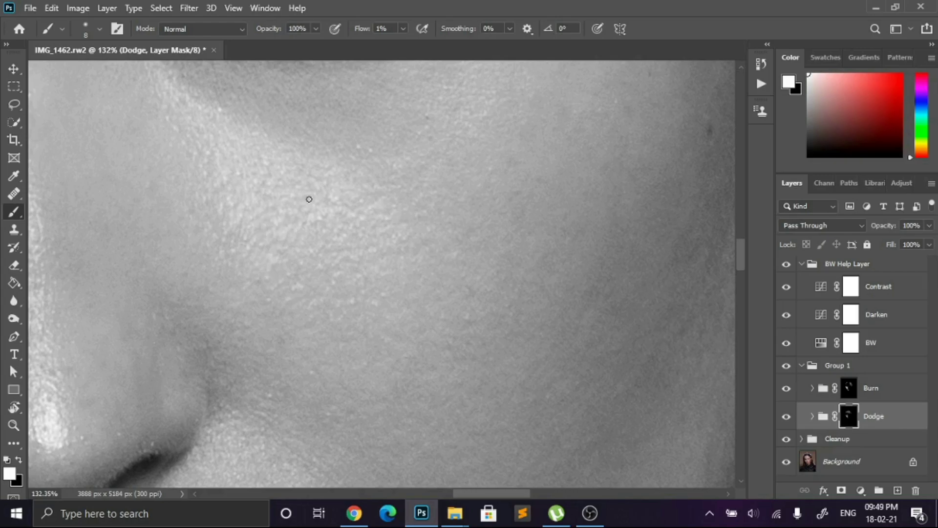
Brighten the broad shadow below the right eye and on the upper cheek on the Dodge mask with 60 and 125 px brushes
{"action": "scroll", "coordinate": [243, 253], "scroll_direction": "down", "scroll_amount": 4}
{"action": "key", "text": "bracketright"}
{"action": "key", "text": "bracketright"}
{"action": "key", "text": "bracketright"}
{"action": "key", "text": "bracketright"}
{"action": "key", "text": "bracketright"}
{"action": "key", "text": "bracketright"}
{"action": "key", "text": "bracketright"}
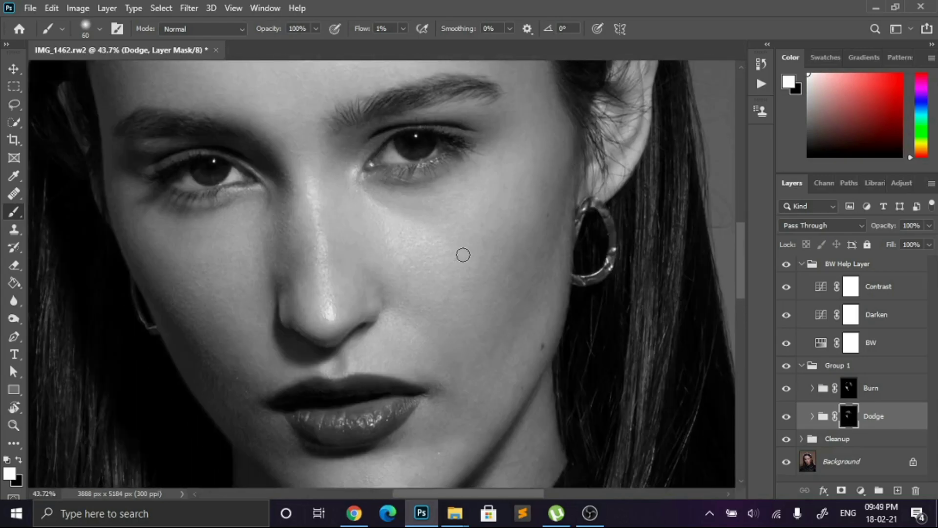
{"action": "key", "text": "bracketright"}
{"action": "key", "text": "bracketright"}
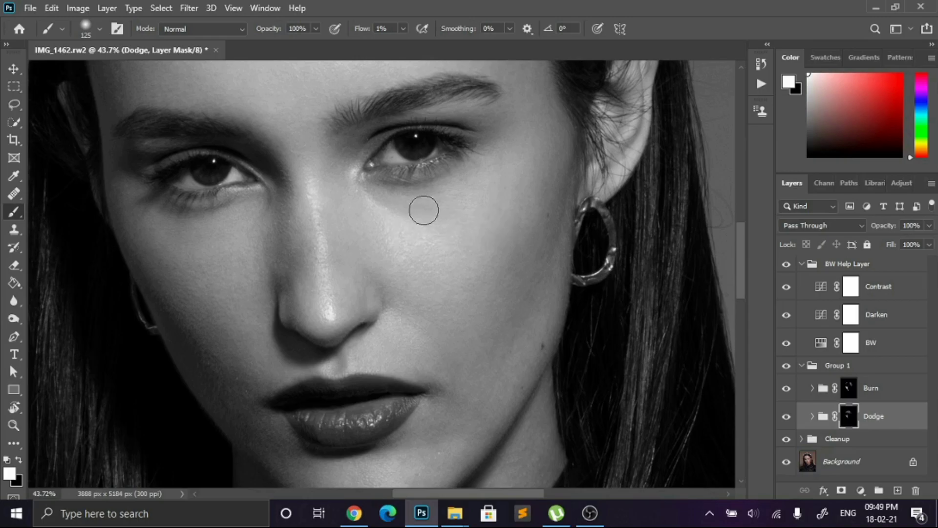
Brighten the smaller dark patches across the right cheek on the Dodge mask with 25 and 9 px brushes
{"action": "scroll", "coordinate": [503, 220], "scroll_direction": "up", "scroll_amount": 2}
{"action": "scroll", "coordinate": [528, 225], "scroll_direction": "up", "scroll_amount": 1}
{"action": "key", "text": "bracketleft"}
{"action": "key", "text": "bracketleft"}
{"action": "key", "text": "bracketleft"}
{"action": "key", "text": "bracketleft"}
{"action": "key", "text": "bracketleft"}
{"action": "key", "text": "bracketleft"}
{"action": "scroll", "coordinate": [483, 196], "scroll_direction": "up", "scroll_amount": 2}
{"action": "key", "text": "bracketright"}
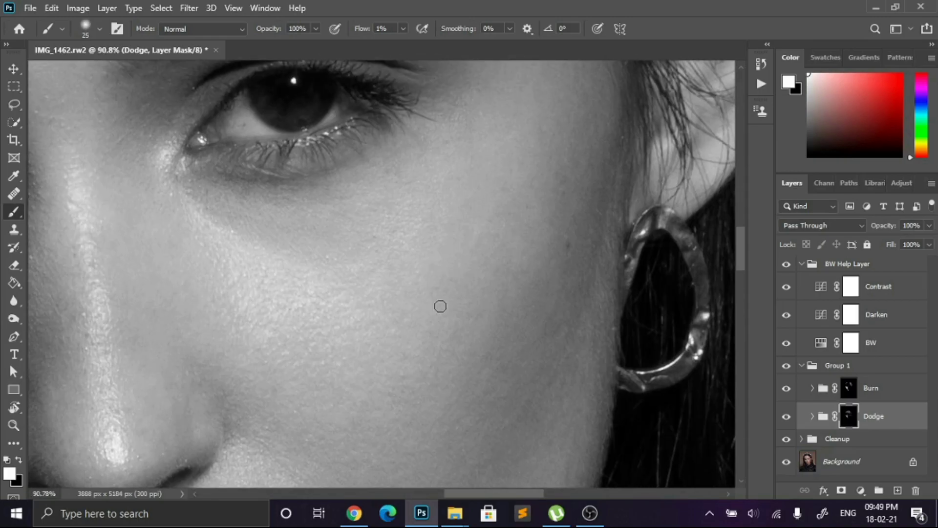
{"action": "key", "text": "bracketleft"}
{"action": "key", "text": "bracketleft"}
{"action": "scroll", "coordinate": [498, 264], "scroll_direction": "down", "scroll_amount": 3}
{"action": "scroll", "coordinate": [484, 301], "scroll_direction": "up", "scroll_amount": 2}
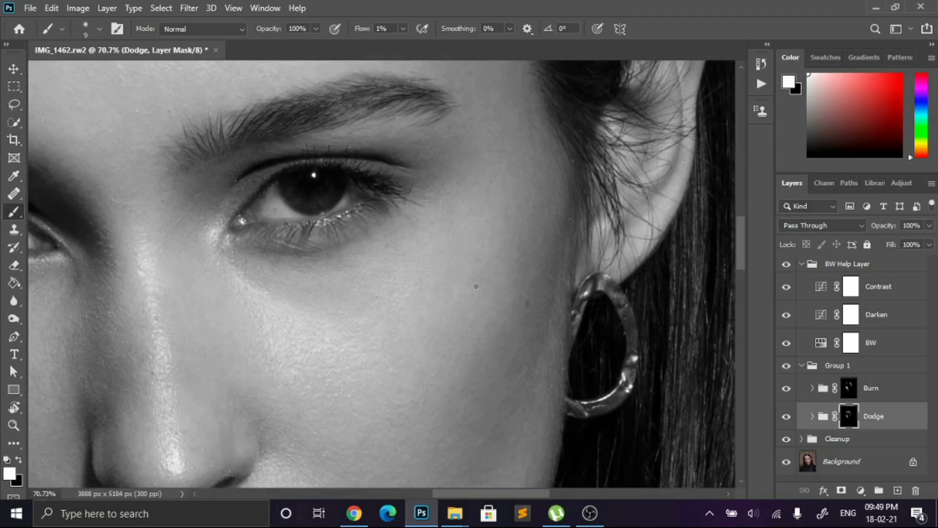
Target the Burn mask and darken the bright patches on the outer right cheek below the eye with a 35 px brush
{"action": "scroll", "coordinate": [470, 298], "scroll_direction": "down", "scroll_amount": 3}
{"action": "left_click", "coordinate": [847, 389]}
{"action": "scroll", "coordinate": [501, 229], "scroll_direction": "up", "scroll_amount": 1}
{"action": "key", "text": "bracketright"}
{"action": "key", "text": "bracketright"}
{"action": "key", "text": "bracketright"}
{"action": "key", "text": "bracketright"}
{"action": "key", "text": "bracketright"}
{"action": "key", "text": "bracketright"}
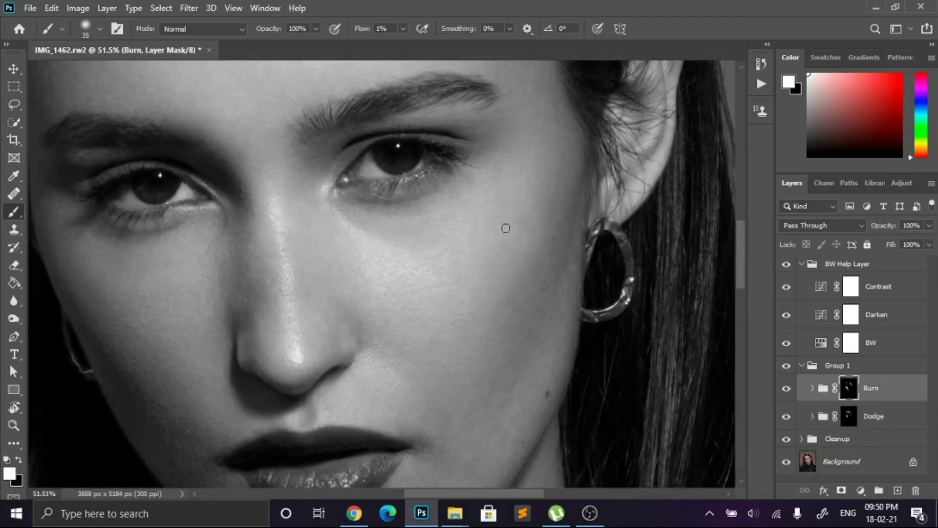
Darken the bright areas of the right cheek toward the jaw on the Burn mask, using a brush of up to 90 px
{"action": "key", "text": "bracketleft"}
{"action": "key", "text": "bracketleft"}
{"action": "key", "text": "bracketleft"}
{"action": "key", "text": "bracketleft"}
{"action": "scroll", "coordinate": [490, 296], "scroll_direction": "right", "scroll_amount": 2}
{"action": "scroll", "coordinate": [489, 294], "scroll_direction": "down", "scroll_amount": 2}
{"action": "scroll", "coordinate": [482, 290], "scroll_direction": "up", "scroll_amount": 3}
{"action": "key", "text": "bracketright"}
{"action": "key", "text": "bracketright"}
{"action": "scroll", "coordinate": [398, 271], "scroll_direction": "down", "scroll_amount": 1}
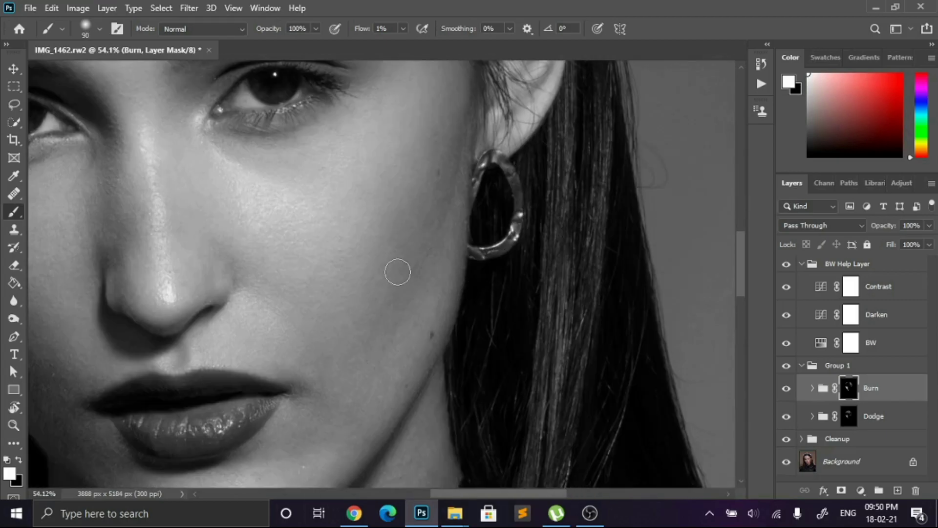
Target the Dodge mask and brighten the fine dark spots on the right cheek beside the nose with 9 and 10 px brushes
{"action": "key", "text": "alt+bracketleft"}
{"action": "scroll", "coordinate": [352, 259], "scroll_direction": "up", "scroll_amount": 6}
{"action": "key", "text": "bracketleft"}
{"action": "key", "text": "bracketleft"}
{"action": "key", "text": "bracketleft"}
{"action": "key", "text": "bracketleft"}
{"action": "key", "text": "bracketleft"}
{"action": "key", "text": "bracketleft"}
{"action": "key", "text": "bracketleft"}
{"action": "key", "text": "bracketleft"}
{"action": "key", "text": "bracketleft"}
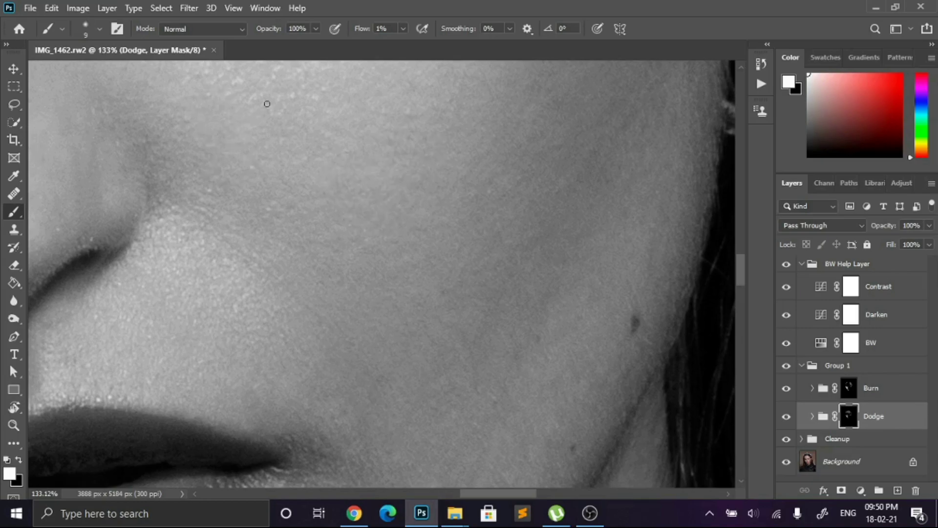
{"action": "scroll", "coordinate": [267, 104], "scroll_direction": "up", "scroll_amount": 2}
{"action": "scroll", "coordinate": [204, 220], "scroll_direction": "up", "scroll_amount": 2}
{"action": "key", "text": "bracketright"}
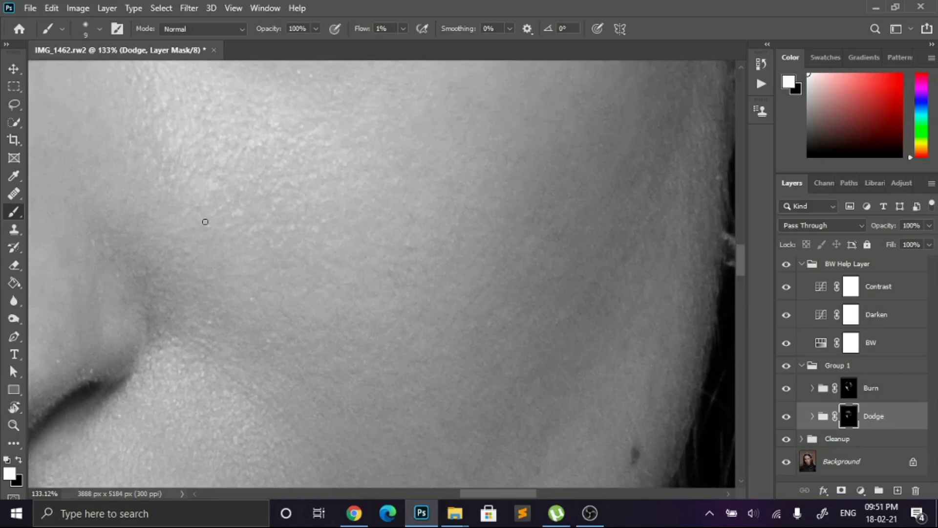
{"action": "scroll", "coordinate": [460, 261], "scroll_direction": "up", "scroll_amount": 1}
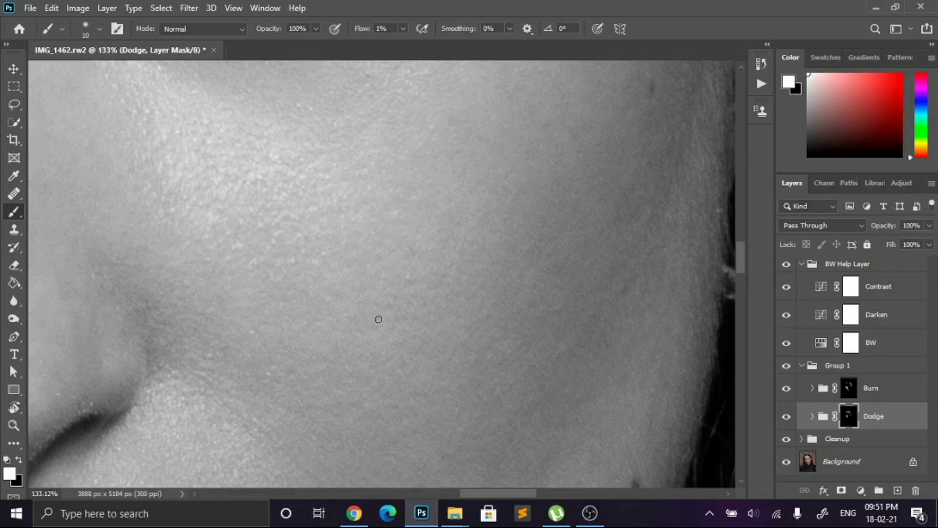
Brighten the small dark spots on the cheek between the nostril and the mouth on the Dodge mask with a 10 px brush
{"action": "scroll", "coordinate": [359, 307], "scroll_direction": "down", "scroll_amount": 3}
{"action": "scroll", "coordinate": [394, 258], "scroll_direction": "up", "scroll_amount": 3}
{"action": "scroll", "coordinate": [394, 258], "scroll_direction": "up", "scroll_amount": 1}
{"action": "scroll", "coordinate": [391, 326], "scroll_direction": "down", "scroll_amount": 2}
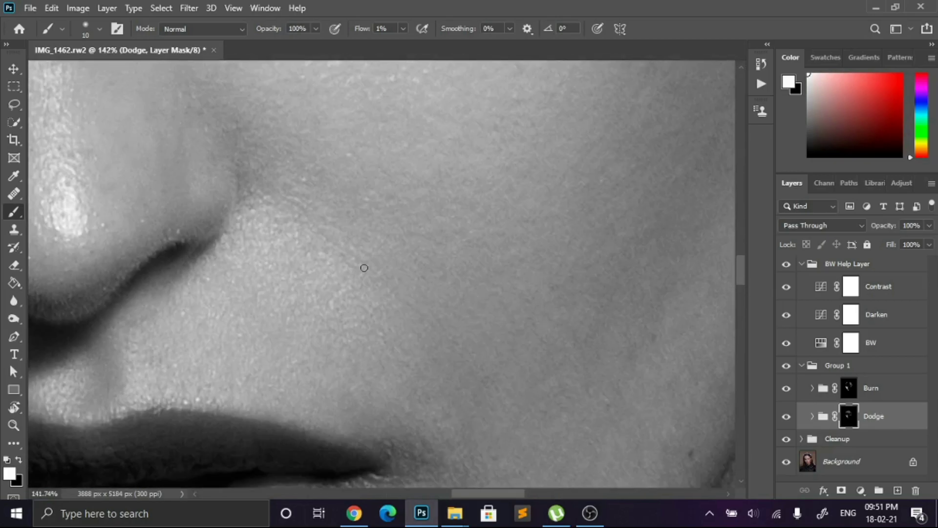
{"action": "scroll", "coordinate": [335, 232], "scroll_direction": "down", "scroll_amount": 3}
{"action": "scroll", "coordinate": [520, 313], "scroll_direction": "up", "scroll_amount": 4}
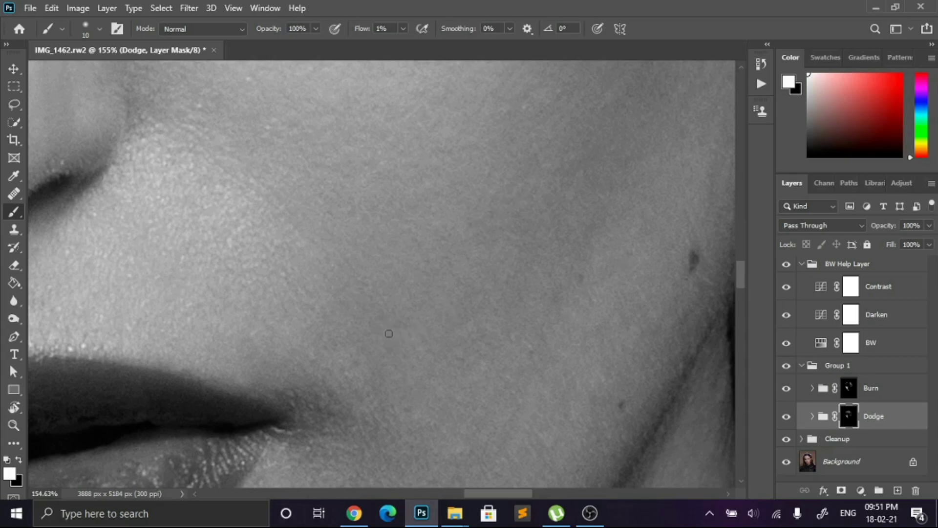
Brighten the fine dark spots around the right corner of the mouth on the Dodge mask with a 10 px brush
{"action": "scroll", "coordinate": [389, 334], "scroll_direction": "down", "scroll_amount": 2}
{"action": "scroll", "coordinate": [470, 278], "scroll_direction": "up", "scroll_amount": 2}
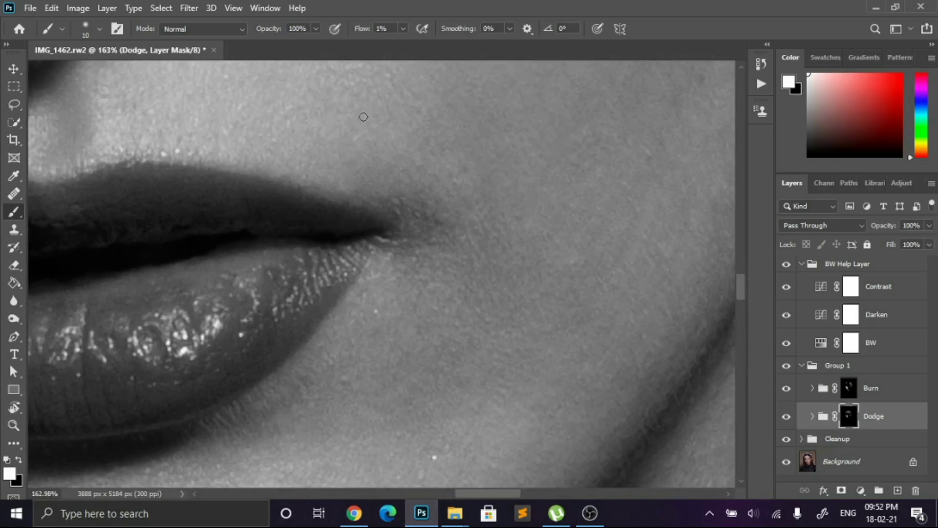
{"action": "scroll", "coordinate": [329, 184], "scroll_direction": "up", "scroll_amount": 3}
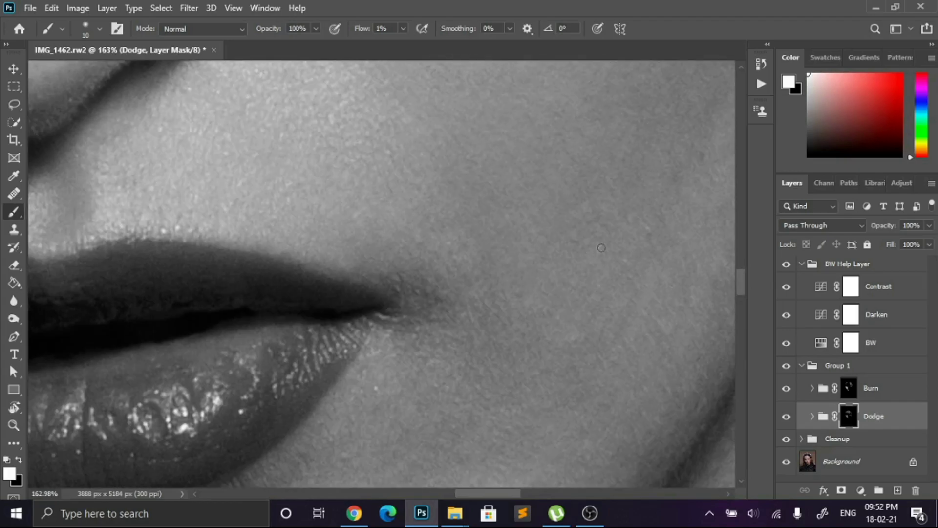
{"action": "scroll", "coordinate": [635, 325], "scroll_direction": "down", "scroll_amount": 2}
{"action": "scroll", "coordinate": [632, 357], "scroll_direction": "up", "scroll_amount": 2}
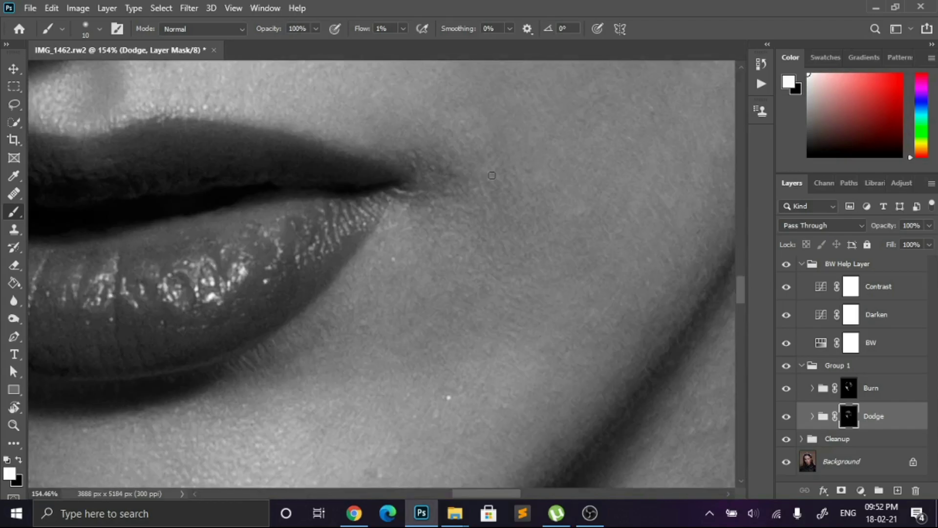
Brighten the darker skin above the upper lip and below the right mouth corner on the Dodge mask with 20 and 35 px brushes
{"action": "scroll", "coordinate": [555, 210], "scroll_direction": "up", "scroll_amount": 2}
{"action": "key", "text": "bracketright"}
{"action": "key", "text": "bracketright"}
{"action": "key", "text": "bracketright"}
{"action": "scroll", "coordinate": [364, 348], "scroll_direction": "up", "scroll_amount": 2}
{"action": "key", "text": "bracketleft"}
{"action": "key", "text": "bracketleft"}
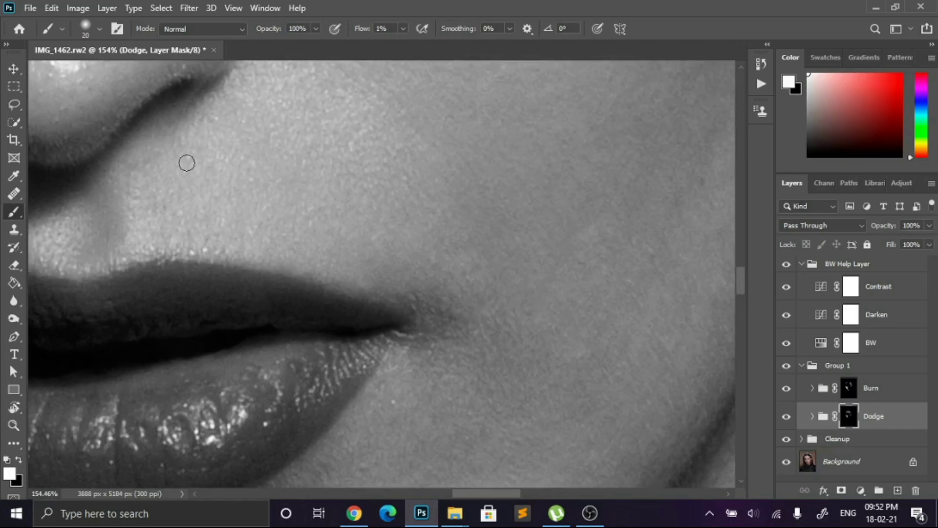
{"action": "scroll", "coordinate": [461, 283], "scroll_direction": "down", "scroll_amount": 5}
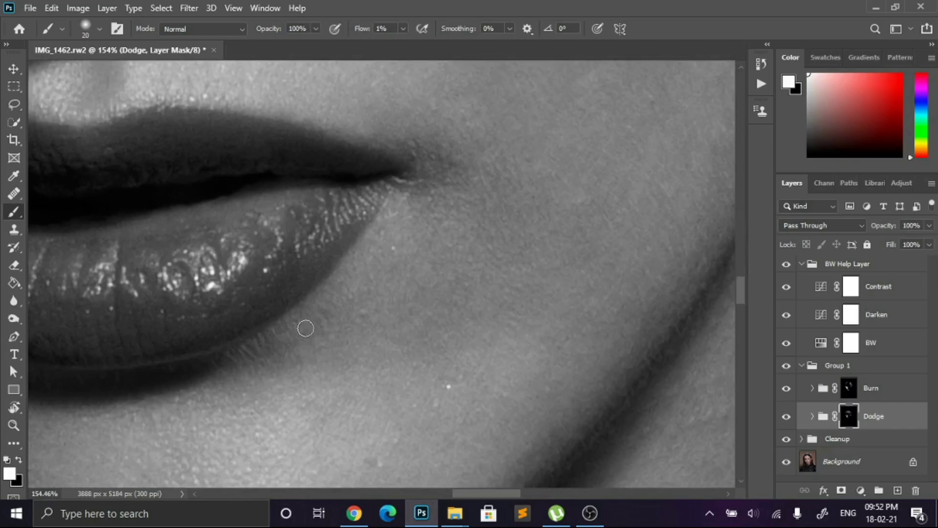
{"action": "scroll", "coordinate": [423, 270], "scroll_direction": "down", "scroll_amount": 5}
{"action": "scroll", "coordinate": [482, 253], "scroll_direction": "up", "scroll_amount": 4}
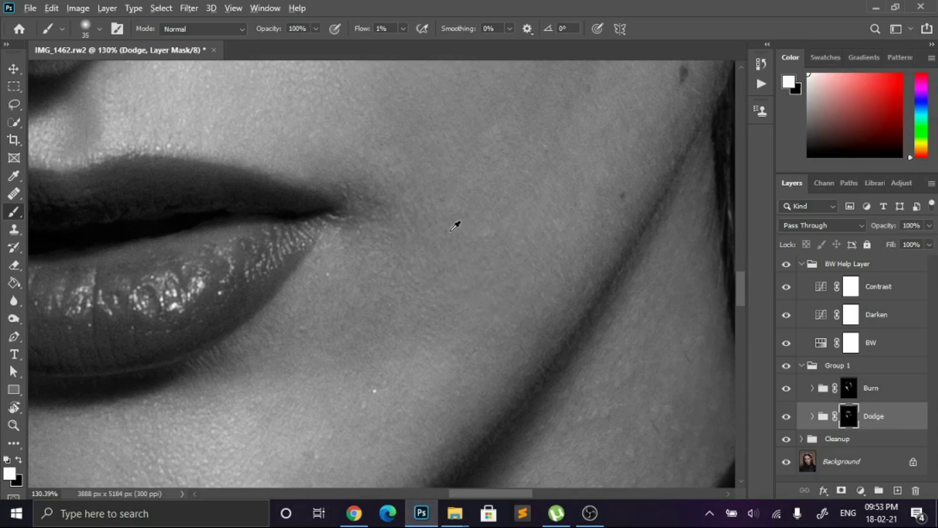
Target the Burn mask and darken the tiny bright spots on the right side of the chin with a 6 px brush
{"action": "scroll", "coordinate": [440, 274], "scroll_direction": "down", "scroll_amount": 3}
{"action": "scroll", "coordinate": [310, 373], "scroll_direction": "down", "scroll_amount": 1}
{"action": "scroll", "coordinate": [348, 325], "scroll_direction": "up", "scroll_amount": 7}
{"action": "key", "text": "bracketleft"}
{"action": "key", "text": "bracketleft"}
{"action": "key", "text": "bracketleft"}
{"action": "key", "text": "bracketleft"}
{"action": "key", "text": "bracketleft"}
{"action": "key", "text": "bracketleft"}
{"action": "key", "text": "bracketleft"}
{"action": "key", "text": "bracketleft"}
{"action": "key", "text": "bracketleft"}
{"action": "key", "text": "alt+bracketright"}
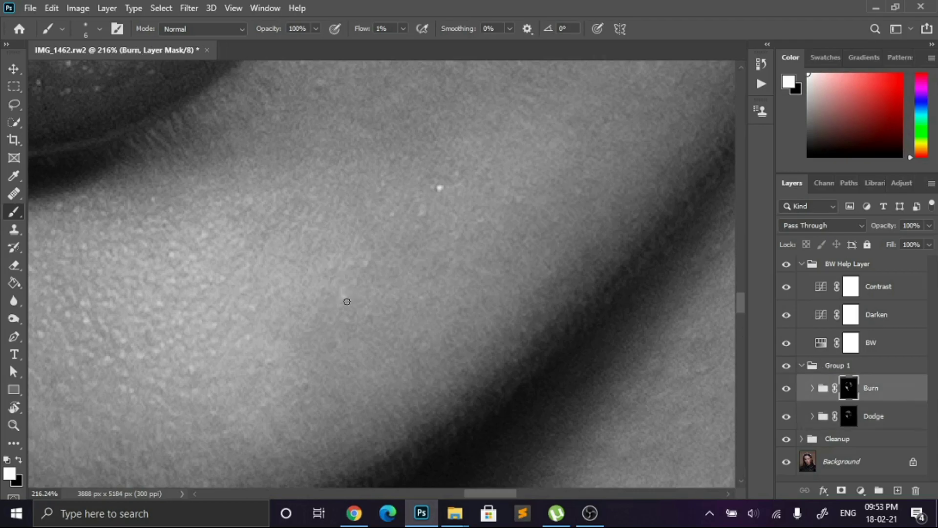
Darken the bright areas of the chin and below the lower lip on the Burn mask with 100 and 60 px brushes
{"action": "scroll", "coordinate": [347, 301], "scroll_direction": "down", "scroll_amount": 5}
{"action": "key", "text": "alt+bracketleft"}
{"action": "key", "text": "bracketright"}
{"action": "key", "text": "bracketright"}
{"action": "key", "text": "bracketright"}
{"action": "key", "text": "bracketright"}
{"action": "key", "text": "bracketright"}
{"action": "scroll", "coordinate": [440, 220], "scroll_direction": "up", "scroll_amount": 1}
{"action": "key", "text": "alt+bracketright"}
{"action": "key", "text": "bracketleft"}
{"action": "key", "text": "bracketleft"}
{"action": "key", "text": "bracketleft"}
{"action": "key", "text": "bracketleft"}
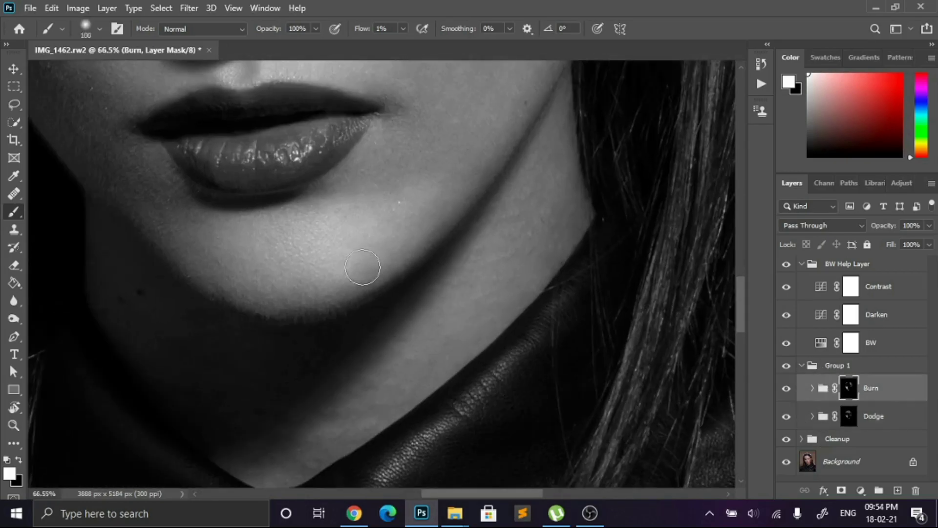
{"action": "scroll", "coordinate": [464, 250], "scroll_direction": "up", "scroll_amount": 3}
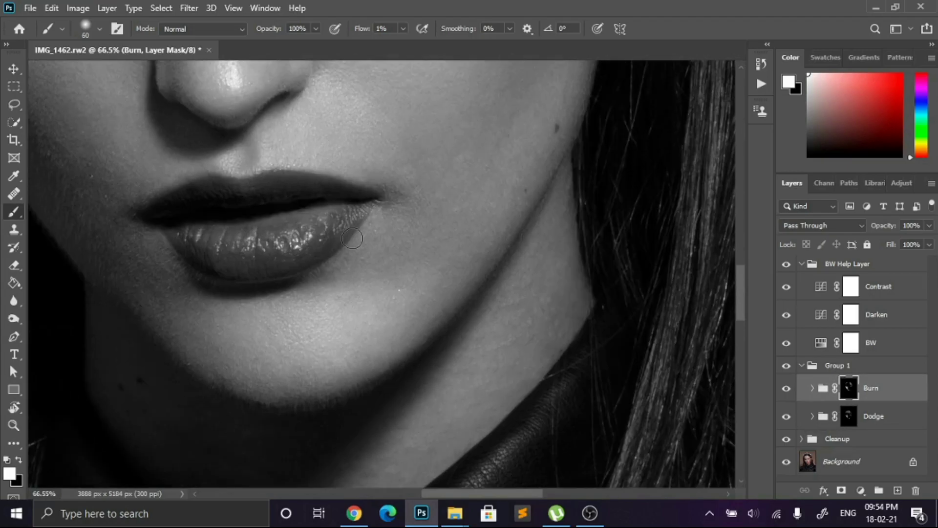
Darken the broad bright area of the lower right cheek on the Burn mask with a 175 px brush
{"action": "key", "text": "bracketright"}
{"action": "key", "text": "bracketright"}
{"action": "key", "text": "bracketright"}
{"action": "key", "text": "bracketright"}
{"action": "key", "text": "bracketright"}
{"action": "key", "text": "bracketright"}
{"action": "key", "text": "bracketright"}
{"action": "key", "text": "bracketright"}
{"action": "key", "text": "bracketright"}
{"action": "key", "text": "bracketright"}
{"action": "key", "text": "bracketright"}
{"action": "key", "text": "bracketright"}
{"action": "scroll", "coordinate": [504, 296], "scroll_direction": "up", "scroll_amount": 2}
{"action": "scroll", "coordinate": [466, 315], "scroll_direction": "down", "scroll_amount": 9}
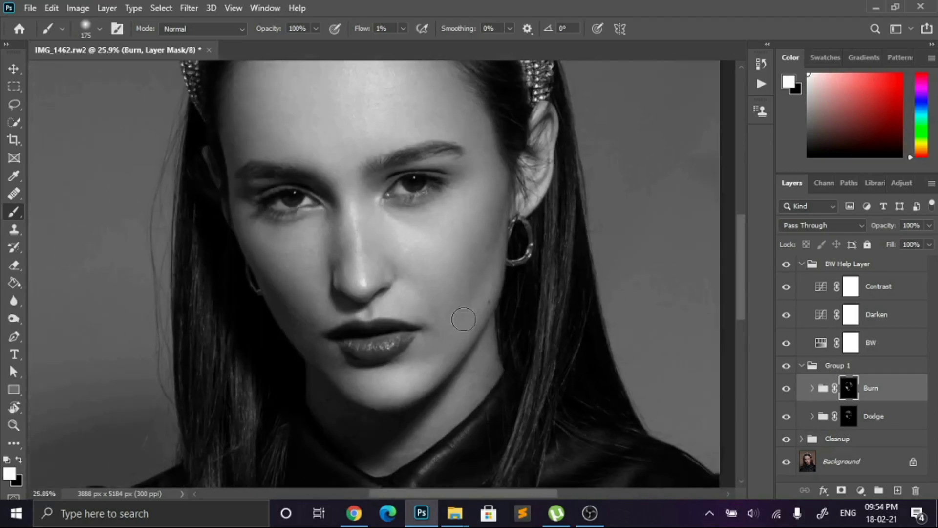
Target the Dodge mask and brighten the dark patches of the lower right cheek beside the mouth with 60 and 25 px brushes
{"action": "scroll", "coordinate": [453, 309], "scroll_direction": "up", "scroll_amount": 6}
{"action": "scroll", "coordinate": [460, 288], "scroll_direction": "down", "scroll_amount": 6}
{"action": "scroll", "coordinate": [479, 270], "scroll_direction": "up", "scroll_amount": 5}
{"action": "key", "text": "alt+bracketleft"}
{"action": "key", "text": "bracketleft"}
{"action": "key", "text": "bracketleft"}
{"action": "key", "text": "bracketleft"}
{"action": "key", "text": "bracketleft"}
{"action": "key", "text": "bracketleft"}
{"action": "key", "text": "bracketleft"}
{"action": "key", "text": "bracketleft"}
{"action": "key", "text": "bracketleft"}
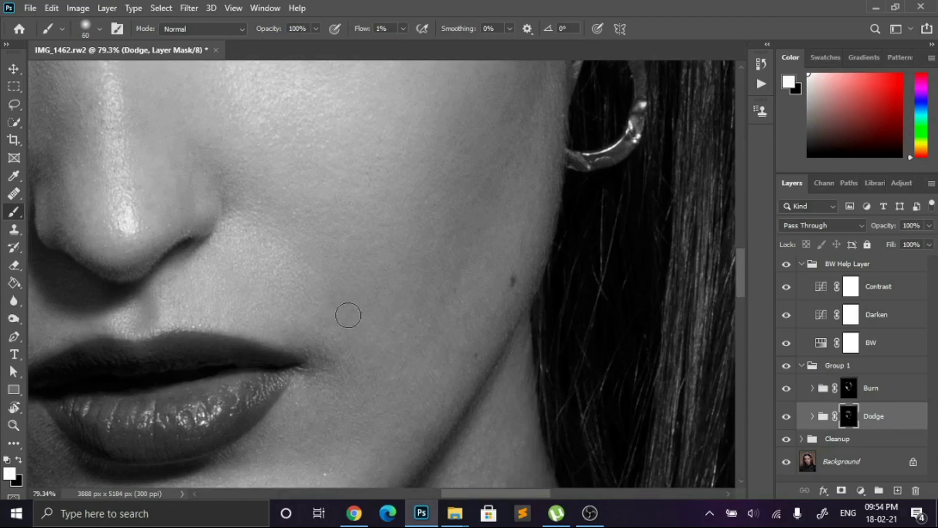
{"action": "key", "text": "bracketleft"}
{"action": "scroll", "coordinate": [425, 418], "scroll_direction": "down", "scroll_amount": 2}
{"action": "key", "text": "bracketright"}
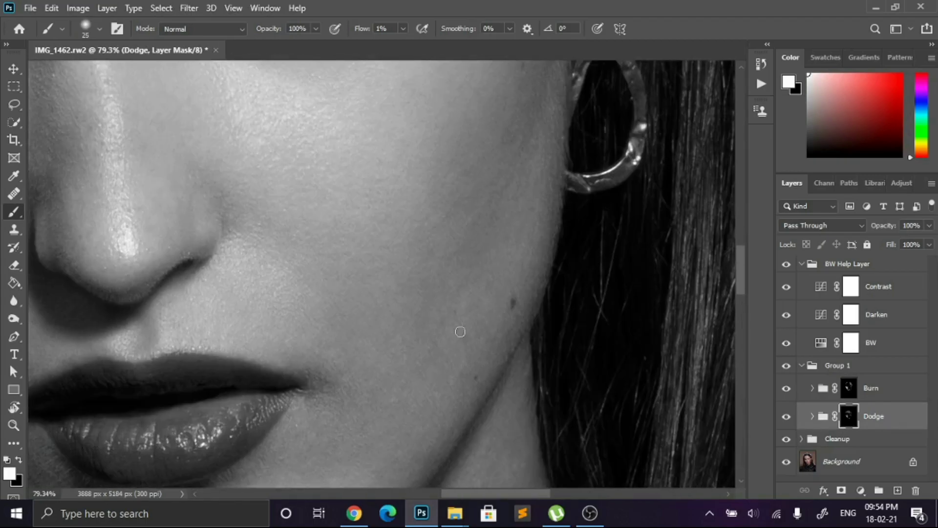
Brighten the broader dark patches of the right cheek on the Dodge mask with a brush enlarged from 25 px
{"action": "scroll", "coordinate": [455, 287], "scroll_direction": "up", "scroll_amount": 2}
{"action": "key", "text": "bracketright"}
{"action": "key", "text": "bracketright"}
{"action": "key", "text": "bracketright"}
{"action": "key", "text": "bracketright"}
{"action": "key", "text": "bracketright"}
{"action": "scroll", "coordinate": [501, 214], "scroll_direction": "up", "scroll_amount": 2}
{"action": "key", "text": "bracketright"}
{"action": "key", "text": "bracketright"}
{"action": "key", "text": "bracketright"}
{"action": "key", "text": "bracketright"}
{"action": "key", "text": "bracketright"}
{"action": "scroll", "coordinate": [462, 313], "scroll_direction": "down", "scroll_amount": 5}
{"action": "scroll", "coordinate": [482, 319], "scroll_direction": "up", "scroll_amount": 1}
{"action": "key", "text": "bracketleft"}
Target the Burn mask and darken the small and broader bright areas of the right cheek with varied brush sizes
{"action": "key", "text": "alt+bracketright"}
{"action": "key", "text": "bracketleft"}
{"action": "key", "text": "bracketleft"}
{"action": "key", "text": "bracketleft"}
{"action": "key", "text": "bracketleft"}
{"action": "key", "text": "bracketleft"}
{"action": "key", "text": "bracketleft"}
{"action": "key", "text": "bracketleft"}
{"action": "key", "text": "bracketright"}
{"action": "key", "text": "bracketright"}
{"action": "key", "text": "bracketright"}
{"action": "key", "text": "bracketright"}
{"action": "key", "text": "bracketright"}
{"action": "key", "text": "bracketright"}
{"action": "key", "text": "bracketright"}
{"action": "key", "text": "bracketright"}
{"action": "key", "text": "bracketright"}
{"action": "key", "text": "bracketright"}
{"action": "key", "text": "bracketright"}
{"action": "scroll", "coordinate": [431, 269], "scroll_direction": "up", "scroll_amount": 2}
{"action": "scroll", "coordinate": [305, 440], "scroll_direction": "down", "scroll_amount": 5}
{"action": "scroll", "coordinate": [468, 287], "scroll_direction": "up", "scroll_amount": 4}
Target the Dodge mask and brighten the dark patches of the outer right cheek with an 80 px brush
{"action": "key", "text": "alt+bracketleft"}
{"action": "key", "text": "bracketleft"}
{"action": "key", "text": "bracketleft"}
{"action": "key", "text": "bracketleft"}
{"action": "key", "text": "bracketleft"}
{"action": "key", "text": "bracketleft"}
{"action": "key", "text": "bracketleft"}
{"action": "key", "text": "bracketleft"}
{"action": "key", "text": "bracketleft"}
{"action": "key", "text": "bracketleft"}
{"action": "key", "text": "bracketleft"}
{"action": "key", "text": "bracketleft"}
{"action": "key", "text": "bracketleft"}
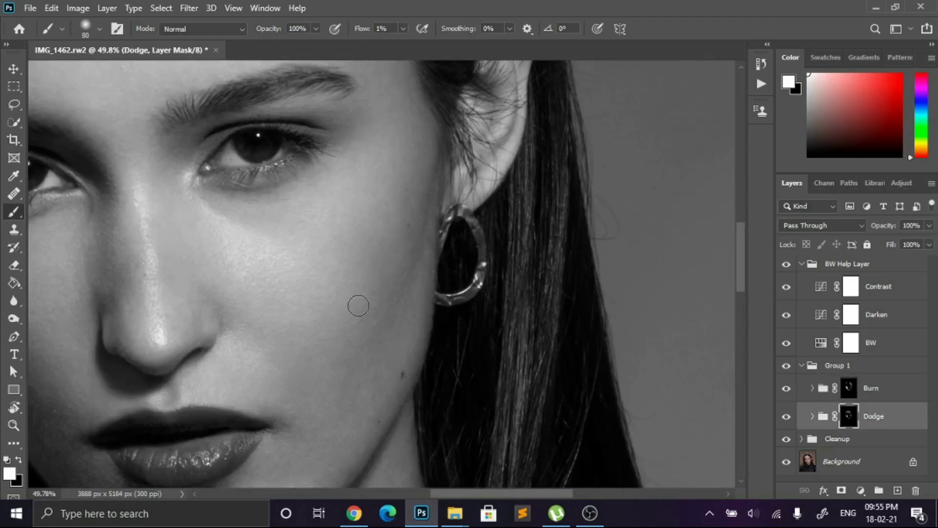
{"action": "scroll", "coordinate": [338, 333], "scroll_direction": "down", "scroll_amount": 3}
{"action": "scroll", "coordinate": [419, 266], "scroll_direction": "up", "scroll_amount": 5}
Target the Burn mask and darken the small bright spots on the outer right cheek below the earring with a 25 px brush
{"action": "key", "text": "alt+bracketright"}
{"action": "key", "text": "bracketleft"}
{"action": "key", "text": "bracketleft"}
{"action": "key", "text": "bracketleft"}
{"action": "key", "text": "bracketleft"}
{"action": "key", "text": "bracketleft"}
{"action": "key", "text": "bracketleft"}
{"action": "key", "text": "bracketleft"}
{"action": "key", "text": "bracketleft"}
{"action": "key", "text": "bracketleft"}
{"action": "scroll", "coordinate": [313, 210], "scroll_direction": "down", "scroll_amount": 5}
{"action": "scroll", "coordinate": [325, 209], "scroll_direction": "down", "scroll_amount": 2}
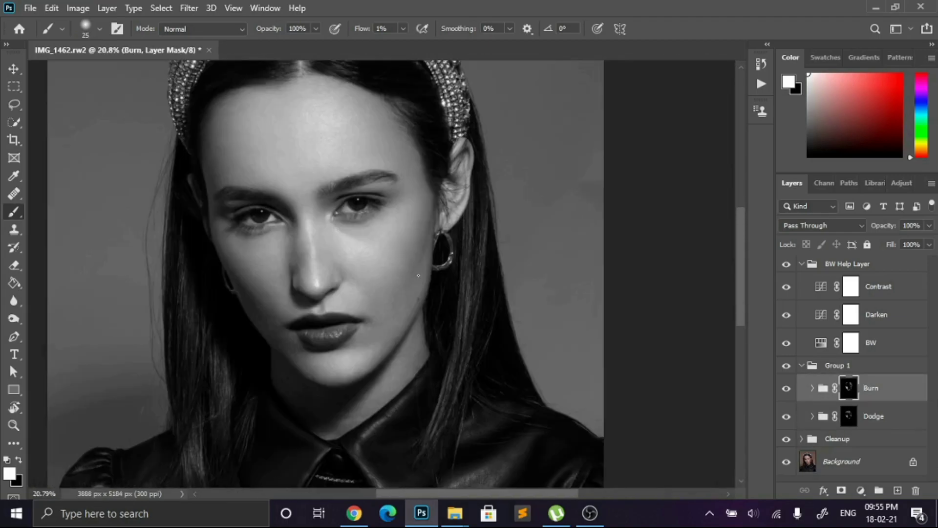
{"action": "scroll", "coordinate": [440, 248], "scroll_direction": "up", "scroll_amount": 4}
{"action": "scroll", "coordinate": [508, 161], "scroll_direction": "down", "scroll_amount": 5}
Darken the broad bright area between the lower right cheek and chin on the Burn mask with a 400 px brush
{"action": "key", "text": "bracketright"}
{"action": "key", "text": "bracketright"}
{"action": "key", "text": "bracketright"}
{"action": "key", "text": "bracketright"}
{"action": "key", "text": "bracketright"}
{"action": "key", "text": "bracketright"}
{"action": "key", "text": "bracketright"}
{"action": "key", "text": "bracketright"}
{"action": "key", "text": "bracketright"}
{"action": "key", "text": "bracketright"}
{"action": "key", "text": "bracketright"}
{"action": "key", "text": "bracketright"}
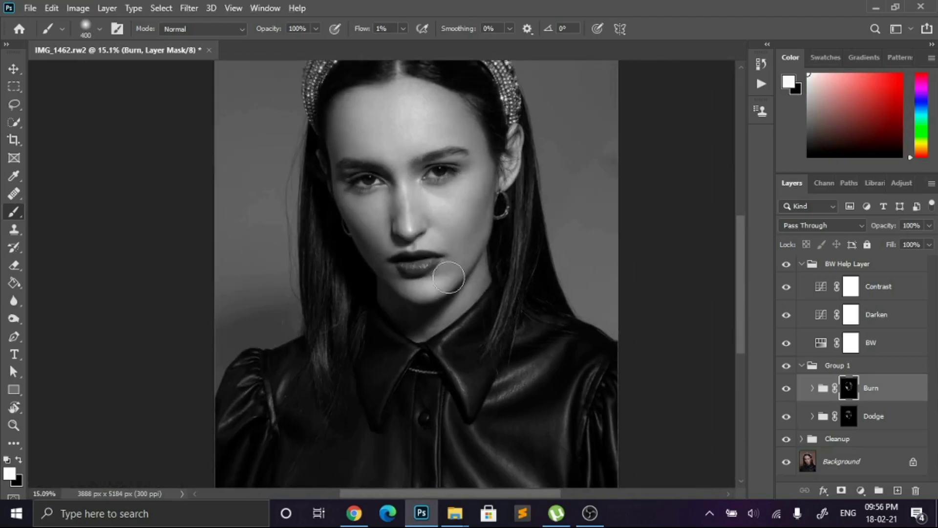
{"action": "scroll", "coordinate": [498, 187], "scroll_direction": "up", "scroll_amount": 5}
Target the Dodge mask and brighten the uneven dark areas of the right cheek beside the earring with a 100 px brush
{"action": "key", "text": "alt+bracketleft"}
{"action": "scroll", "coordinate": [481, 83], "scroll_direction": "up", "scroll_amount": 1}
{"action": "key", "text": "bracketleft"}
{"action": "key", "text": "bracketleft"}
{"action": "key", "text": "bracketleft"}
{"action": "key", "text": "bracketleft"}
{"action": "key", "text": "bracketleft"}
{"action": "key", "text": "bracketleft"}
{"action": "key", "text": "bracketleft"}
{"action": "key", "text": "bracketleft"}
{"action": "key", "text": "bracketleft"}
{"action": "key", "text": "bracketleft"}
{"action": "key", "text": "bracketleft"}
{"action": "key", "text": "bracketleft"}
{"action": "key", "text": "bracketleft"}
{"action": "key", "text": "bracketleft"}
{"action": "key", "text": "bracketleft"}
{"action": "key", "text": "bracketleft"}
{"action": "key", "text": "bracketright"}
{"action": "key", "text": "bracketright"}
{"action": "key", "text": "bracketright"}
{"action": "key", "text": "bracketright"}
{"action": "key", "text": "bracketright"}
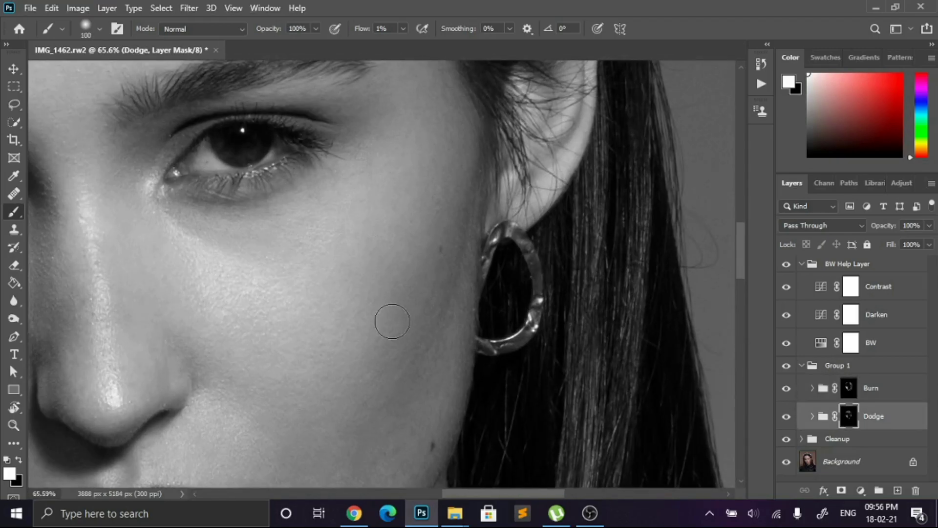
{"action": "scroll", "coordinate": [360, 279], "scroll_direction": "down", "scroll_amount": 3}
{"action": "scroll", "coordinate": [307, 293], "scroll_direction": "up", "scroll_amount": 1}
{"action": "scroll", "coordinate": [307, 293], "scroll_direction": "down", "scroll_amount": 2}
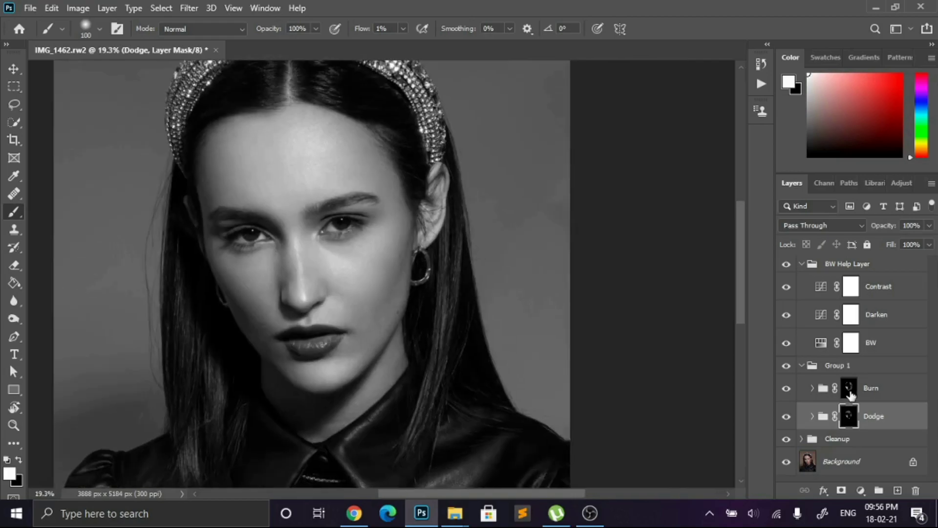
Target the Burn mask and darken the bright edge of the right cheek beside the earring, starting with a 125 px brush
{"action": "scroll", "coordinate": [384, 259], "scroll_direction": "up", "scroll_amount": 3}
{"action": "key", "text": "alt+bracketright"}
{"action": "key", "text": "bracketleft"}
{"action": "key", "text": "bracketleft"}
{"action": "key", "text": "bracketleft"}
{"action": "key", "text": "bracketleft"}
{"action": "key", "text": "bracketleft"}
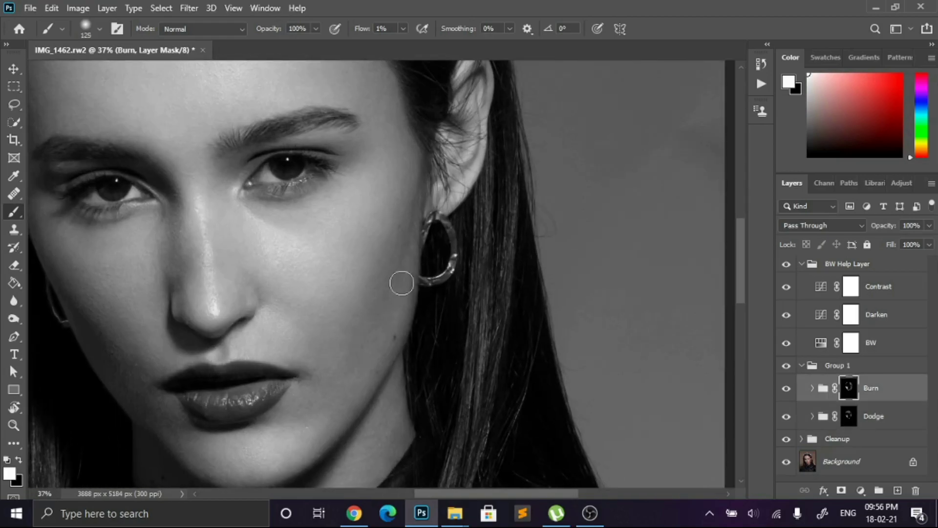
{"action": "key", "text": "bracketright"}
{"action": "key", "text": "bracketright"}
{"action": "key", "text": "bracketright"}
{"action": "key", "text": "bracketright"}
{"action": "key", "text": "bracketright"}
{"action": "key", "text": "bracketright"}
{"action": "scroll", "coordinate": [544, 215], "scroll_direction": "down", "scroll_amount": 2}
{"action": "scroll", "coordinate": [600, 348], "scroll_direction": "up", "scroll_amount": 2}
Target the Dodge mask and brighten the outer right cheek beside the earring with a 250 px brush
{"action": "key", "text": "alt+bracketleft"}
{"action": "key", "text": "bracketright"}
{"action": "key", "text": "bracketright"}
{"action": "key", "text": "bracketright"}
{"action": "scroll", "coordinate": [536, 288], "scroll_direction": "down", "scroll_amount": 3}
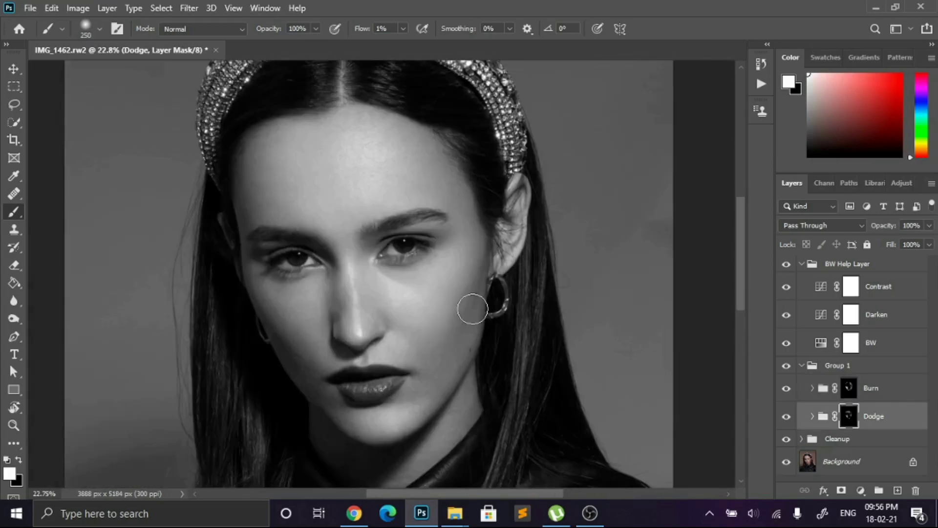
Hide the BW Help Layer group and toggle Group 1's visibility to compare the color portrait before and after
{"action": "left_click", "coordinate": [786, 264]}
{"action": "scroll", "coordinate": [574, 308], "scroll_direction": "down", "scroll_amount": 1}
{"action": "left_click", "coordinate": [786, 366]}
{"action": "left_click", "coordinate": [786, 365]}
Target the Burn mask and darken the uneven bright spots on the right cheek beside the gold earring with a smaller brush
{"action": "scroll", "coordinate": [528, 292], "scroll_direction": "up", "scroll_amount": 3}
{"action": "scroll", "coordinate": [528, 293], "scroll_direction": "up", "scroll_amount": 4}
{"action": "key", "text": "alt+bracketright"}
{"action": "key", "text": "bracketleft"}
{"action": "key", "text": "bracketleft"}
{"action": "key", "text": "bracketleft"}
{"action": "key", "text": "bracketleft"}
{"action": "key", "text": "bracketleft"}
{"action": "key", "text": "bracketleft"}
{"action": "key", "text": "bracketleft"}
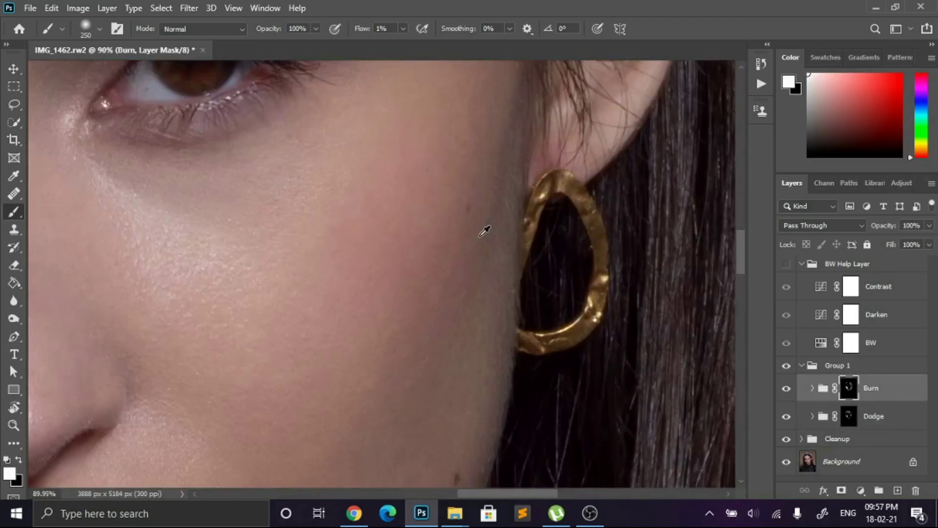
Target the Dodge mask and brighten the shaded left cheek and the outer face areas with 300 and 250 px brushes
{"action": "scroll", "coordinate": [506, 211], "scroll_direction": "down", "scroll_amount": 5}
{"action": "left_click", "coordinate": [849, 423]}
{"action": "key", "text": "bracketright"}
{"action": "key", "text": "bracketright"}
{"action": "key", "text": "bracketright"}
{"action": "key", "text": "bracketright"}
{"action": "key", "text": "bracketright"}
{"action": "key", "text": "bracketright"}
{"action": "key", "text": "bracketright"}
{"action": "key", "text": "bracketright"}
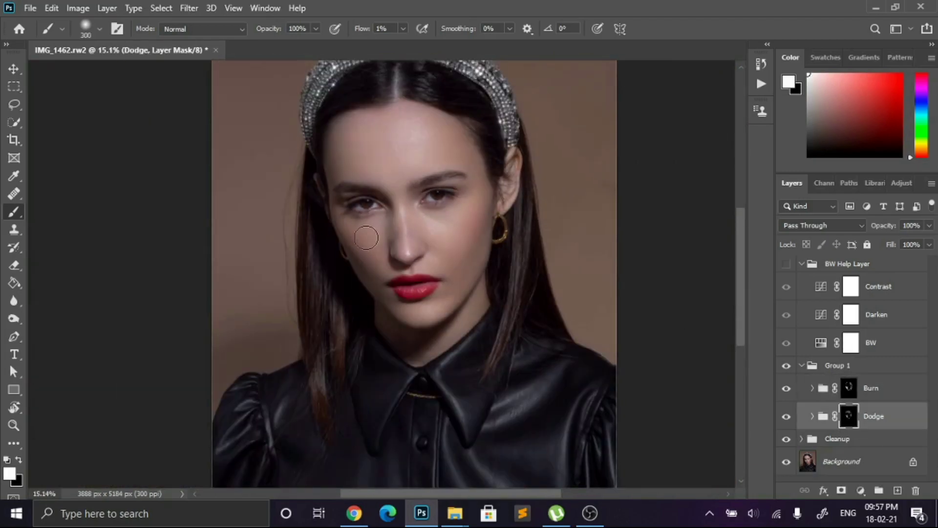
{"action": "key", "text": "bracketright"}
{"action": "key", "text": "bracketright"}
{"action": "scroll", "coordinate": [432, 203], "scroll_direction": "up", "scroll_amount": 1}
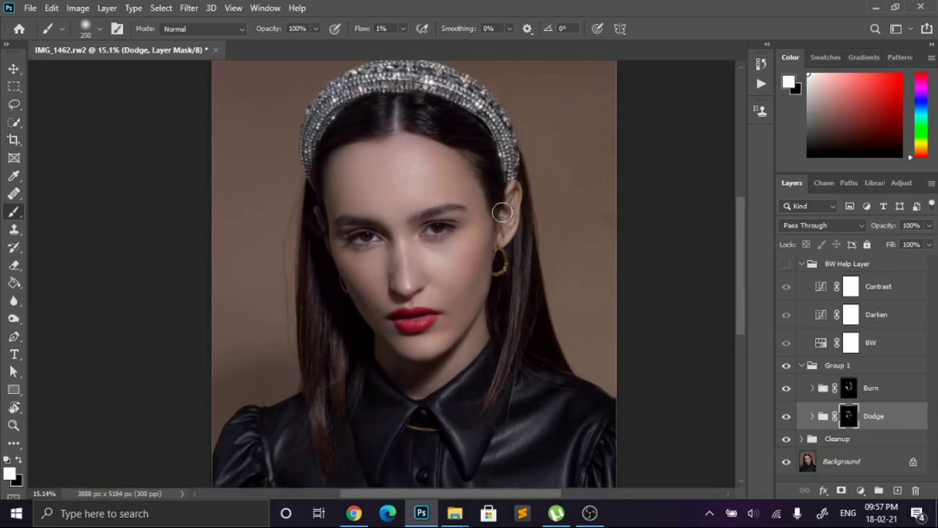
Brighten the shaded side of the nose on the Dodge mask with a 150 px brush
{"action": "scroll", "coordinate": [418, 188], "scroll_direction": "down", "scroll_amount": 2}
{"action": "key", "text": "bracketleft"}
{"action": "key", "text": "bracketleft"}
{"action": "key", "text": "bracketleft"}
{"action": "key", "text": "bracketleft"}
{"action": "key", "text": "bracketleft"}
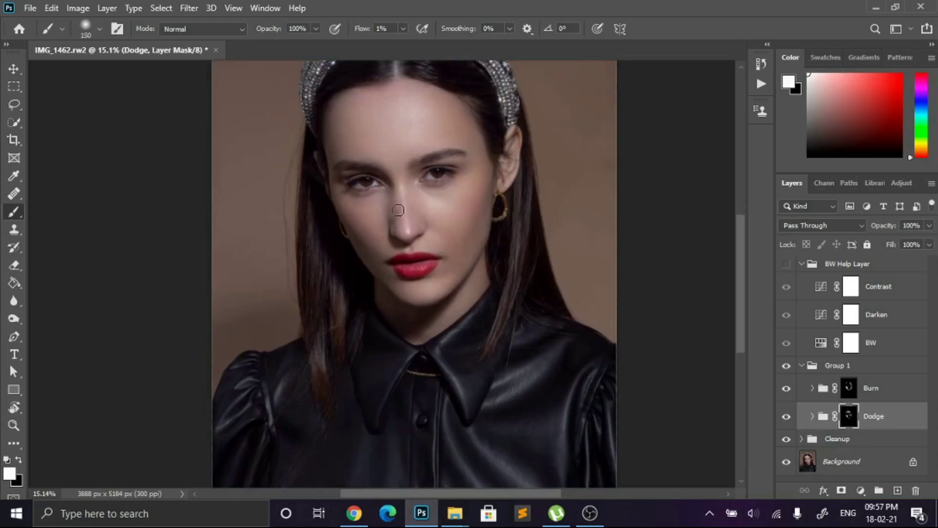
Refine the shadow transition along the nose bridge on the Dodge mask with a 50 px brush
{"action": "scroll", "coordinate": [376, 210], "scroll_direction": "up", "scroll_amount": 5}
{"action": "key", "text": "bracketleft"}
{"action": "key", "text": "bracketleft"}
{"action": "key", "text": "bracketleft"}
{"action": "key", "text": "bracketleft"}
{"action": "key", "text": "bracketleft"}
{"action": "key", "text": "bracketleft"}
{"action": "key", "text": "bracketleft"}
{"action": "scroll", "coordinate": [366, 190], "scroll_direction": "up", "scroll_amount": 3}
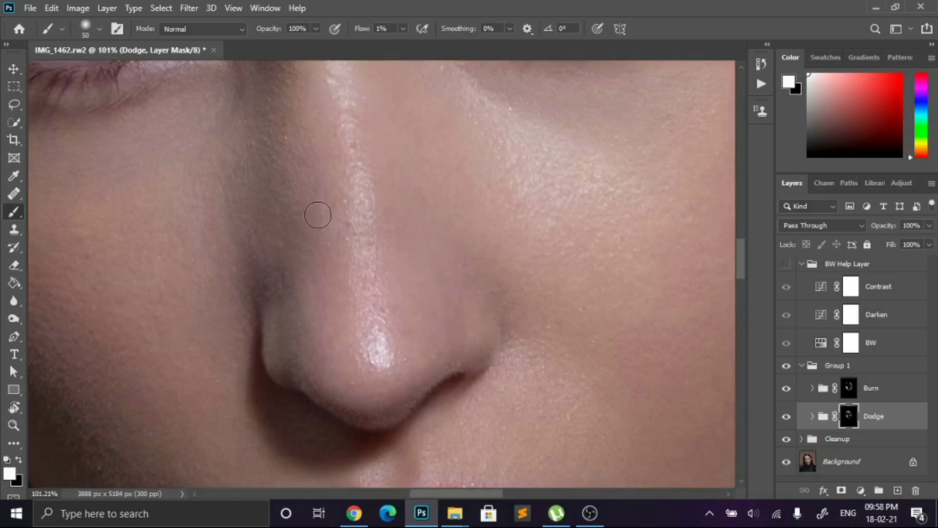
{"action": "scroll", "coordinate": [365, 171], "scroll_direction": "up", "scroll_amount": 1}
{"action": "scroll", "coordinate": [342, 254], "scroll_direction": "down", "scroll_amount": 6}
Target the Burn mask and darken the uneven bright areas on the side of the nose with a 70 px brush
{"action": "left_click", "coordinate": [849, 388]}
{"action": "scroll", "coordinate": [372, 251], "scroll_direction": "up", "scroll_amount": 4}
{"action": "key", "text": "bracketright"}
{"action": "key", "text": "bracketright"}
{"action": "key", "text": "bracketright"}
{"action": "key", "text": "bracketright"}
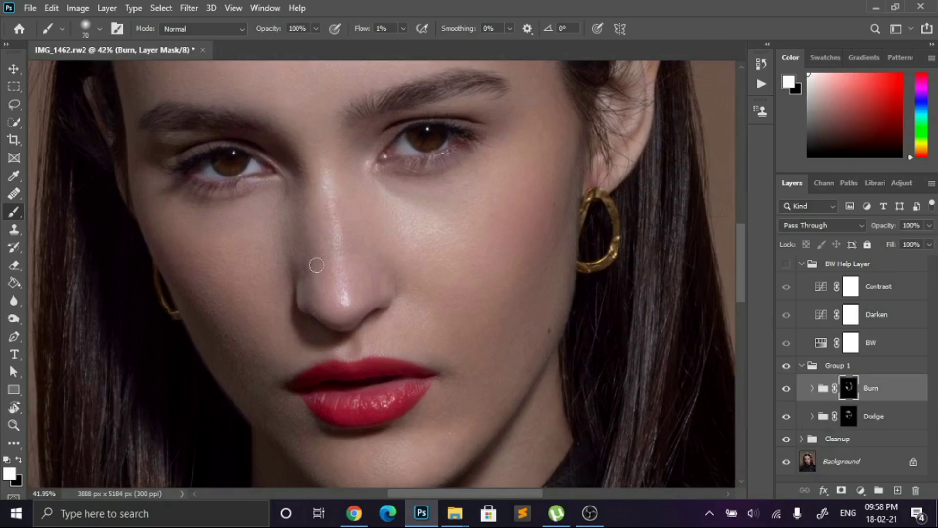
Show the BW Help Layer group and brighten dark patches around the nose bridge on the Dodge mask with a 40 px brush
{"action": "scroll", "coordinate": [385, 249], "scroll_direction": "down", "scroll_amount": 5}
{"action": "left_click", "coordinate": [786, 263]}
{"action": "scroll", "coordinate": [388, 232], "scroll_direction": "up", "scroll_amount": 6}
{"action": "key", "text": "bracketleft"}
{"action": "key", "text": "bracketleft"}
{"action": "key", "text": "bracketleft"}
{"action": "key", "text": "bracketleft"}
{"action": "left_click", "coordinate": [849, 420]}
{"action": "key", "text": "bracketleft"}
{"action": "key", "text": "bracketleft"}
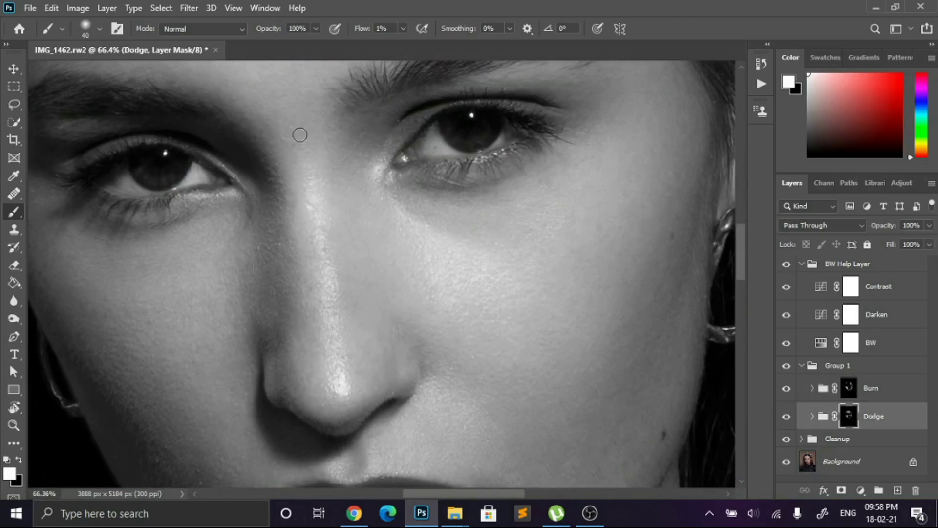
Target the Burn mask and darken the bright skin between the nose and the right cheek with a 90 px brush
{"action": "left_click", "coordinate": [847, 389]}
{"action": "key", "text": "bracketright"}
{"action": "key", "text": "bracketright"}
{"action": "key", "text": "bracketright"}
{"action": "key", "text": "bracketright"}
{"action": "key", "text": "bracketright"}
{"action": "key", "text": "bracketright"}
{"action": "key", "text": "bracketright"}
{"action": "key", "text": "bracketright"}
{"action": "key", "text": "bracketright"}
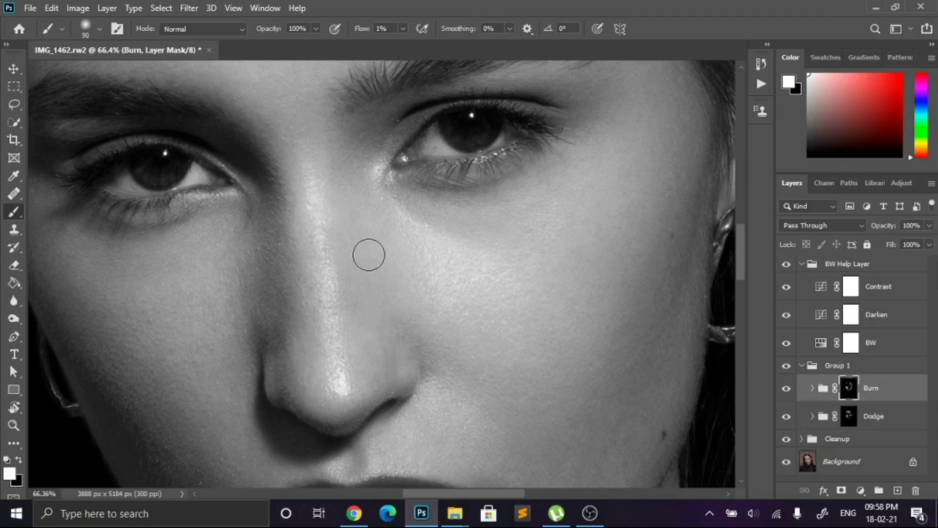
Darken the small bright spots around the nose on the Burn mask with a 30 px brush
{"action": "key", "text": "bracketleft"}
{"action": "key", "text": "bracketleft"}
{"action": "key", "text": "bracketleft"}
{"action": "key", "text": "bracketleft"}
{"action": "key", "text": "bracketleft"}
{"action": "key", "text": "bracketleft"}
{"action": "key", "text": "bracketleft"}
{"action": "key", "text": "bracketleft"}
{"action": "scroll", "coordinate": [370, 352], "scroll_direction": "down", "scroll_amount": 2}
{"action": "scroll", "coordinate": [318, 332], "scroll_direction": "up", "scroll_amount": 4}
Touch up the skin around the nose on the Dodge mask with a 60 px brush and hide the BW Help Layer group
{"action": "left_click", "coordinate": [846, 416]}
{"action": "key", "text": "bracketright"}
{"action": "key", "text": "bracketright"}
{"action": "key", "text": "bracketright"}
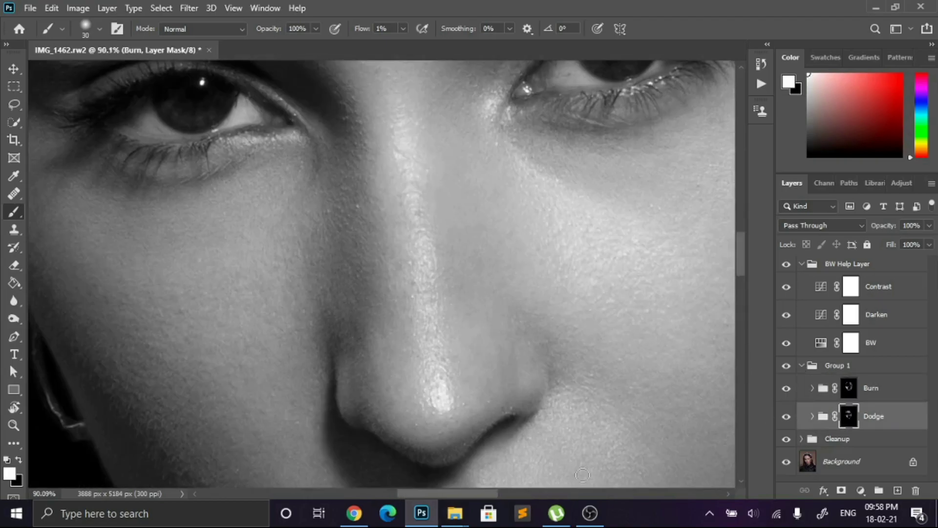
{"action": "scroll", "coordinate": [436, 320], "scroll_direction": "down", "scroll_amount": 6}
{"action": "left_click", "coordinate": [786, 263]}
{"action": "scroll", "coordinate": [473, 303], "scroll_direction": "down", "scroll_amount": 2}
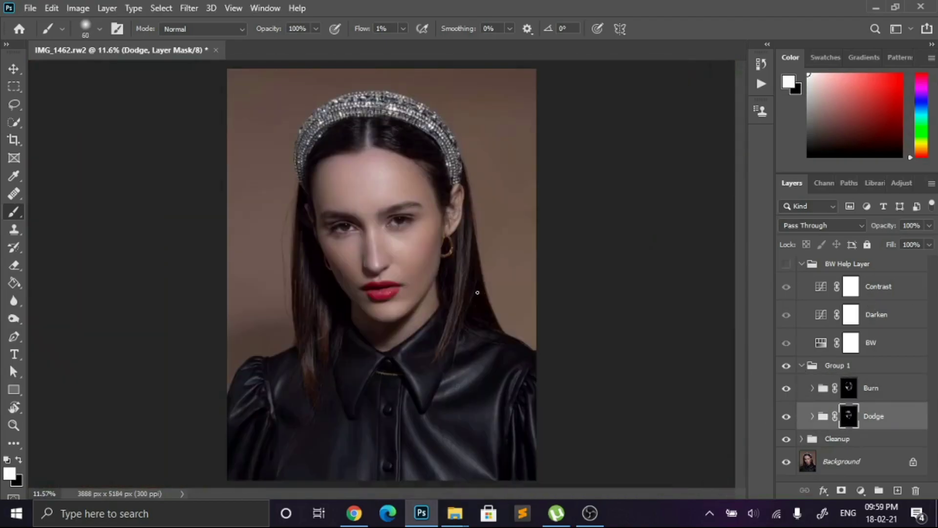
Brighten the right cheek and surrounding face areas on the Dodge mask with a 300 px brush
{"action": "scroll", "coordinate": [395, 148], "scroll_direction": "up", "scroll_amount": 3}
{"action": "key", "text": "bracketright"}
{"action": "key", "text": "bracketright"}
{"action": "key", "text": "bracketright"}
{"action": "key", "text": "bracketright"}
{"action": "key", "text": "bracketright"}
{"action": "key", "text": "bracketright"}
{"action": "key", "text": "bracketright"}
{"action": "key", "text": "bracketright"}
{"action": "key", "text": "bracketright"}
{"action": "key", "text": "bracketright"}
{"action": "key", "text": "bracketright"}
{"action": "key", "text": "bracketleft"}
{"action": "key", "text": "bracketleft"}
{"action": "key", "text": "bracketleft"}
{"action": "key", "text": "bracketleft"}
{"action": "key", "text": "bracketleft"}
{"action": "key", "text": "bracketleft"}
{"action": "key", "text": "bracketleft"}
{"action": "scroll", "coordinate": [396, 254], "scroll_direction": "down", "scroll_amount": 2}
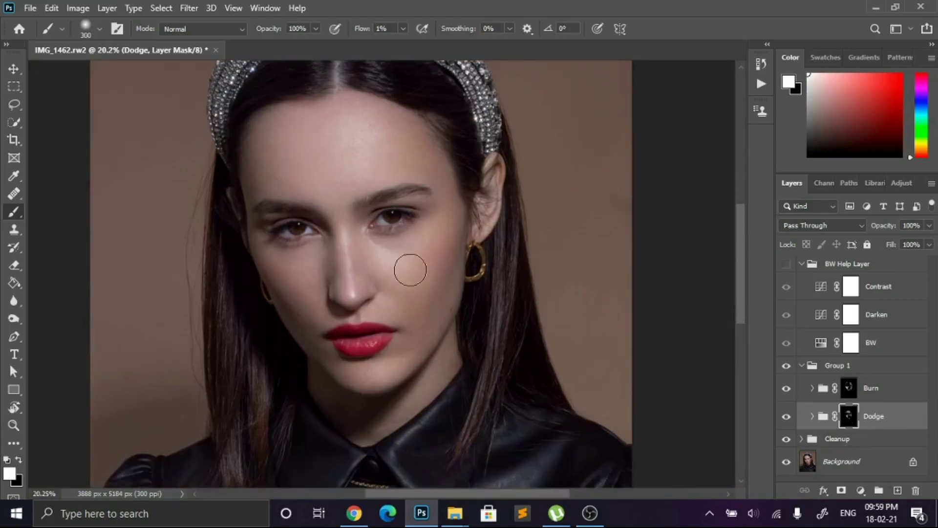
{"action": "key", "text": "bracketright"}
{"action": "key", "text": "bracketright"}
{"action": "key", "text": "bracketright"}
Target the Burn mask and darken the skin around the right ear with a 300 px brush
{"action": "left_click", "coordinate": [848, 388]}
{"action": "key", "text": "bracketright"}
{"action": "key", "text": "bracketright"}
{"action": "key", "text": "bracketright"}
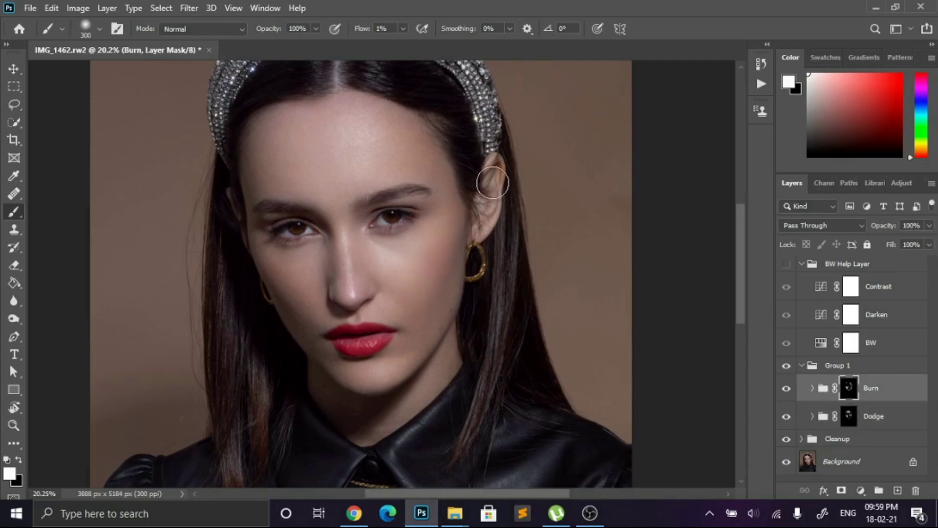
Target the Dodge mask and brighten the chin and jawline with a 200 px brush
{"action": "left_click", "coordinate": [849, 416]}
{"action": "key", "text": "bracketleft"}
{"action": "key", "text": "bracketleft"}
{"action": "key", "text": "bracketleft"}
{"action": "key", "text": "bracketleft"}
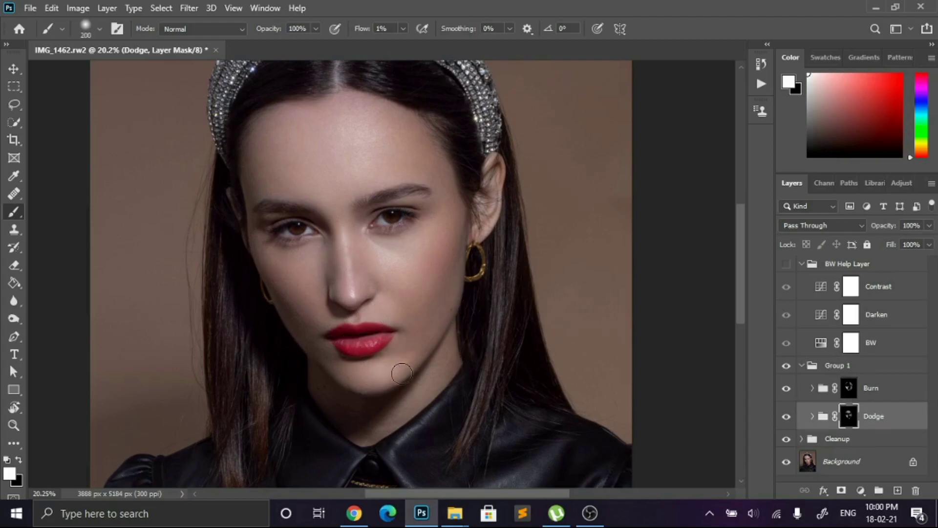
Target the Burn mask, refine with a smaller brush, and toggle the Burn group's visibility to compare its effect
{"action": "key", "text": "alt+bracketright"}
{"action": "key", "text": "bracketleft"}
{"action": "key", "text": "bracketleft"}
{"action": "left_click", "coordinate": [786, 389]}
{"action": "left_click", "coordinate": [784, 391]}
{"action": "key", "text": "alt+bracketleft"}
{"action": "key", "text": "alt+bracketright"}
Enlarge the Burn brush to 300 px and toggle Group 1's visibility to compare the whole portrait before and after
{"action": "scroll", "coordinate": [491, 269], "scroll_direction": "down", "scroll_amount": 5}
{"action": "key", "text": "bracketright"}
{"action": "key", "text": "bracketright"}
{"action": "key", "text": "bracketright"}
{"action": "key", "text": "bracketright"}
{"action": "key", "text": "bracketright"}
{"action": "left_click", "coordinate": [786, 366]}
{"action": "left_click", "coordinate": [787, 366]}
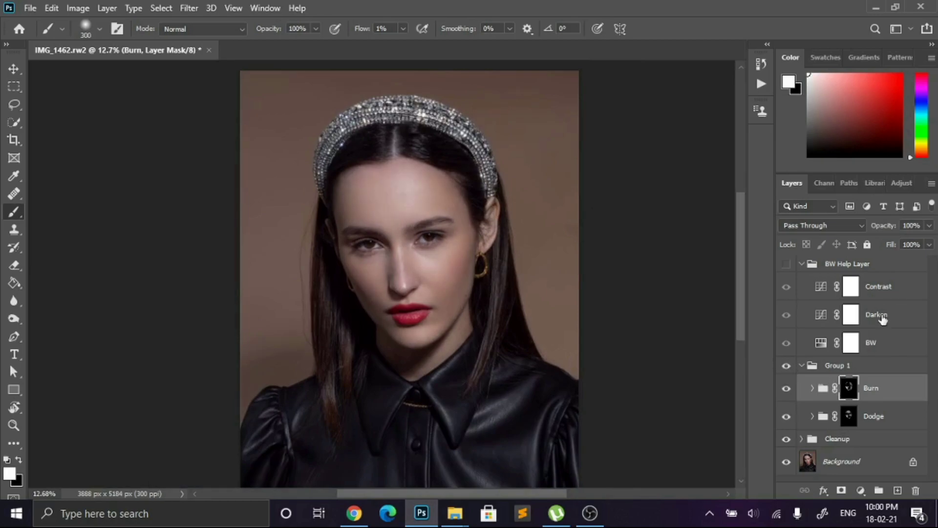
Delete the BW Help Layer group and rename the group holding Burn and Dodge as D B
{"action": "left_click", "coordinate": [853, 265]}
{"action": "key", "text": "Delete"}
{"action": "left_click", "coordinate": [801, 264]}
{"action": "double_click", "coordinate": [837, 264]}
{"action": "type", "text": "D B"}
{"action": "key", "text": "Return"}
Isolate the Background layer and restore the other layers to compare the original with the retouched portrait
{"action": "left_click", "coordinate": [786, 304], "text": "alt"}
{"action": "left_click", "coordinate": [786, 304], "text": "alt"}
{"action": "left_click", "coordinate": [801, 264]}
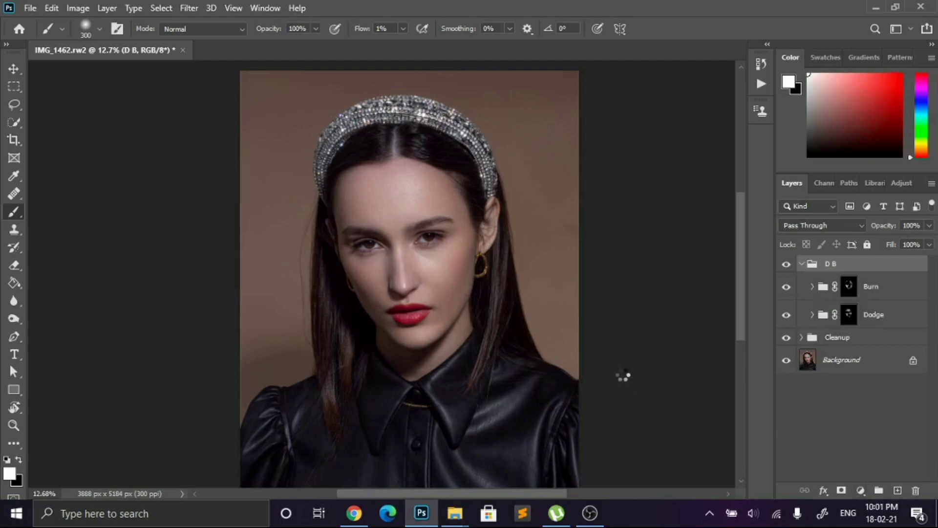
Create a new top layer, stamp all visible layers into it, and duplicate it
{"action": "key", "text": "ctrl+shift+alt+n"}
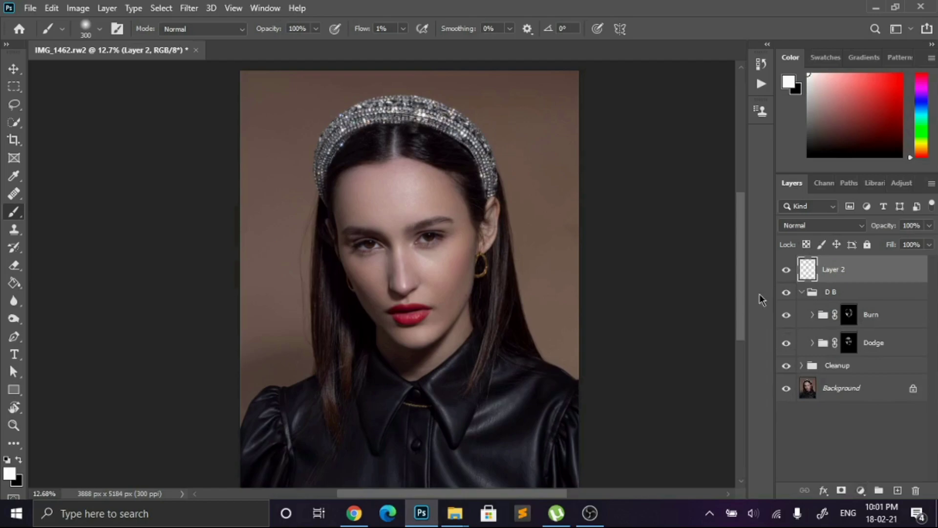
{"action": "key", "text": "ctrl+shift+alt+e"}
{"action": "key", "text": "ctrl+j"}
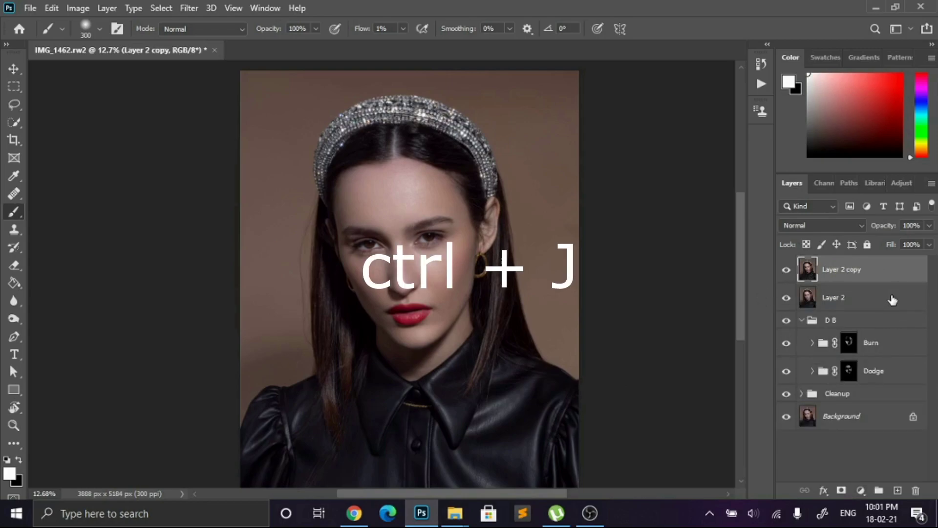
Try the Median filter on Layer 2 copy, adjusting its radius while previewing the facial skin
{"action": "left_click", "coordinate": [189, 10]}
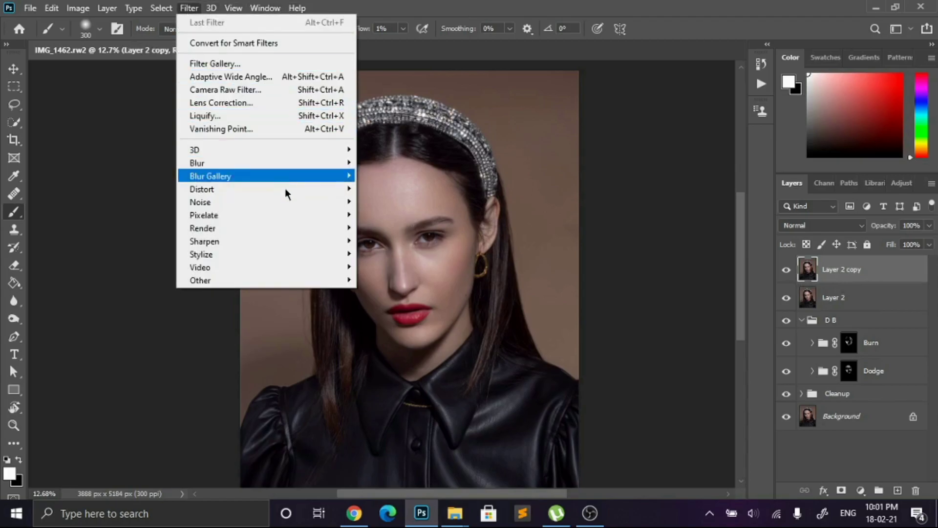
{"action": "mouse_move", "coordinate": [295, 204]}
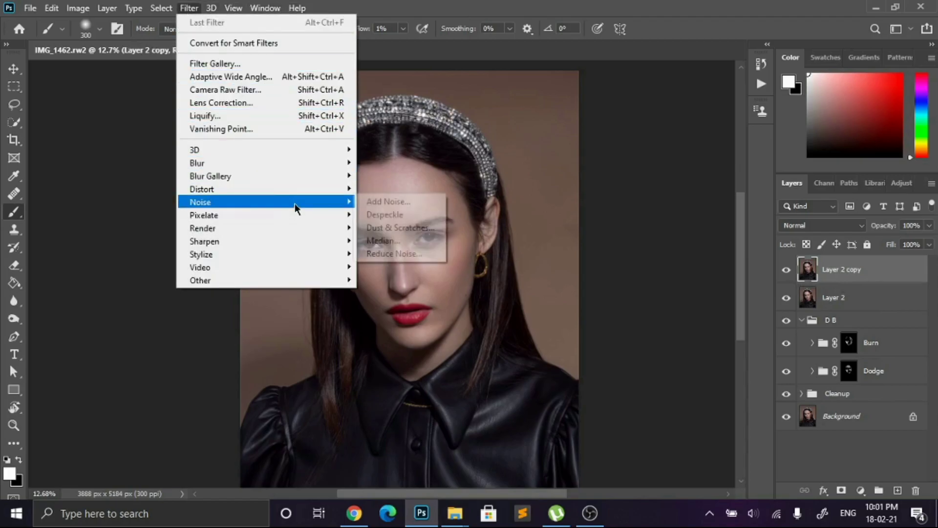
{"action": "left_click", "coordinate": [428, 241]}
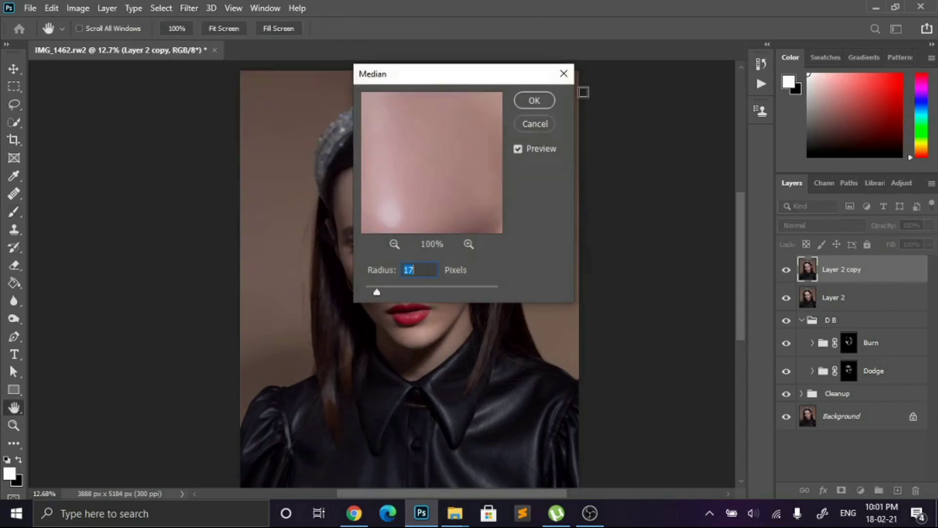
{"action": "left_click_drag", "start_coordinate": [484, 79], "coordinate": [705, 113]}
{"action": "left_click_drag", "start_coordinate": [675, 212], "coordinate": [617, 239]}
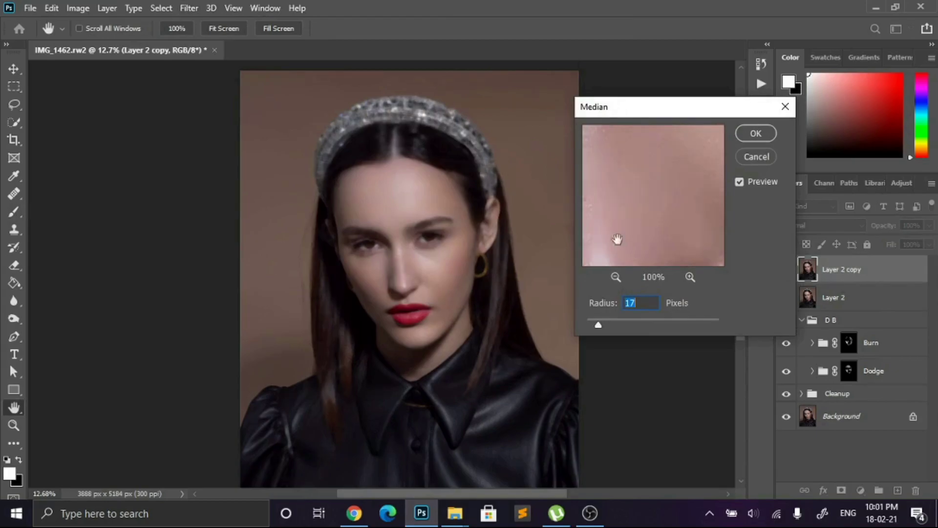
{"action": "left_click", "coordinate": [421, 238], "text": "ctrl"}
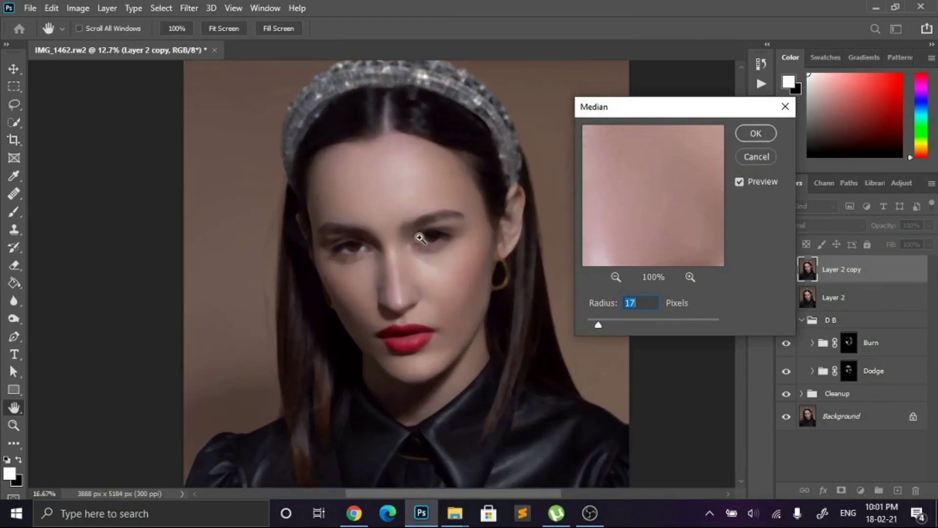
{"action": "left_click", "coordinate": [419, 237], "text": "ctrl"}
{"action": "left_click", "coordinate": [418, 237], "text": "ctrl"}
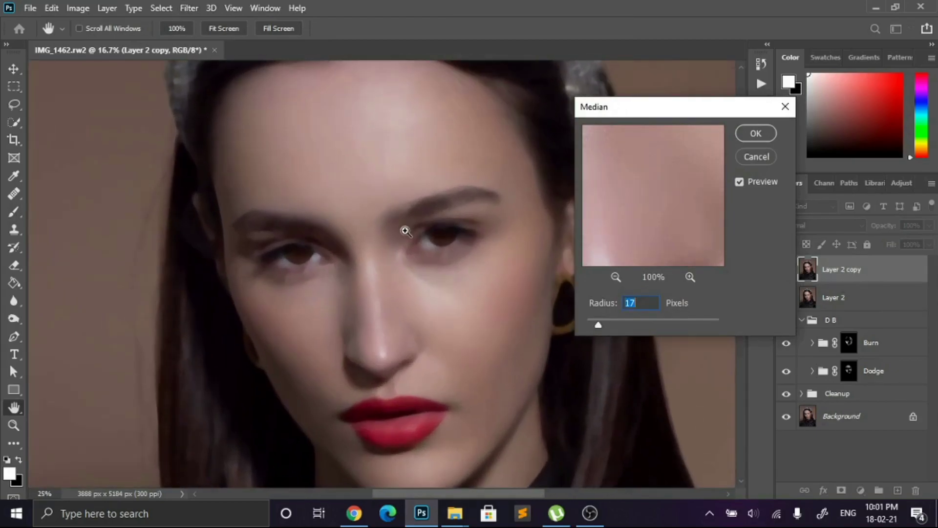
{"action": "left_click", "coordinate": [377, 198]}
{"action": "left_click", "coordinate": [377, 150]}
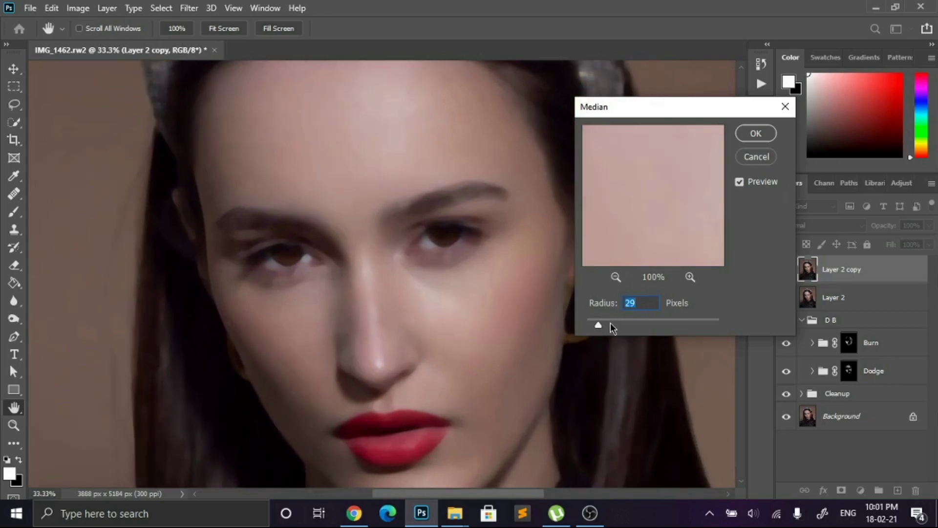
{"action": "left_click_drag", "start_coordinate": [619, 332], "coordinate": [599, 324]}
{"action": "left_click", "coordinate": [756, 133]}
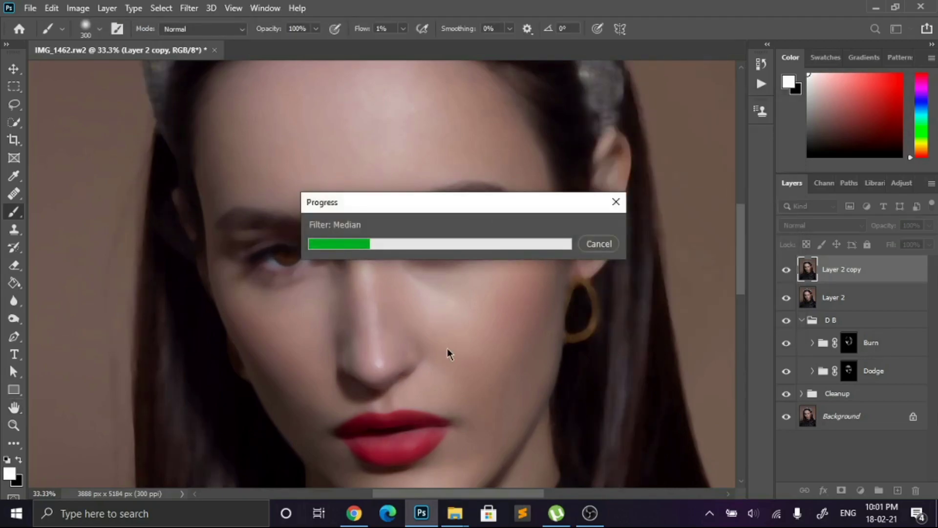
Undo the Median pass and run a filter on Layer 2 copy again to smooth out the skin texture
{"action": "key", "text": "ctrl+z"}
{"action": "left_click", "coordinate": [188, 8]}
{"action": "left_click", "coordinate": [391, 226]}
{"action": "key", "text": "Return"}
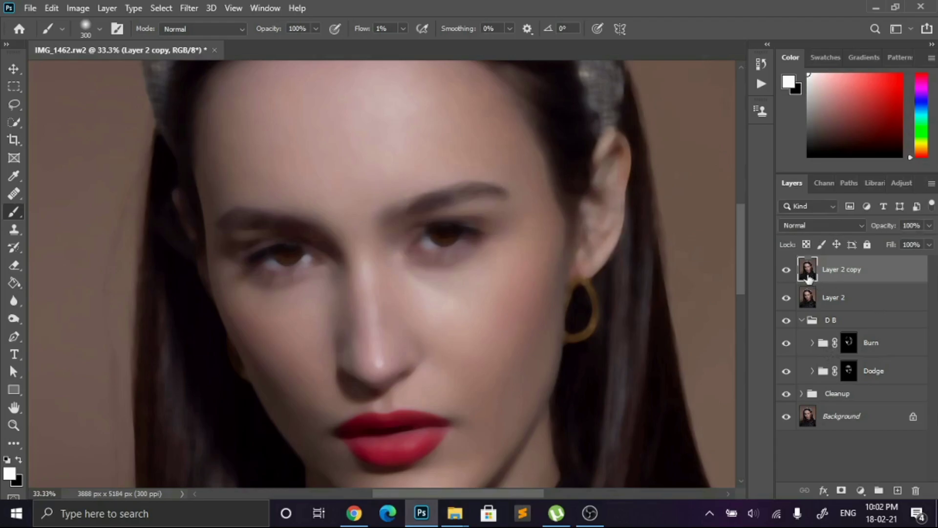
Hide Layer 2 copy and use Apply Image on Layer 2 with Layer 2 copy as source, Subtract blending, scale 2 and offset 128
{"action": "key", "text": "alt+bracketleft"}
{"action": "left_click", "coordinate": [787, 269]}
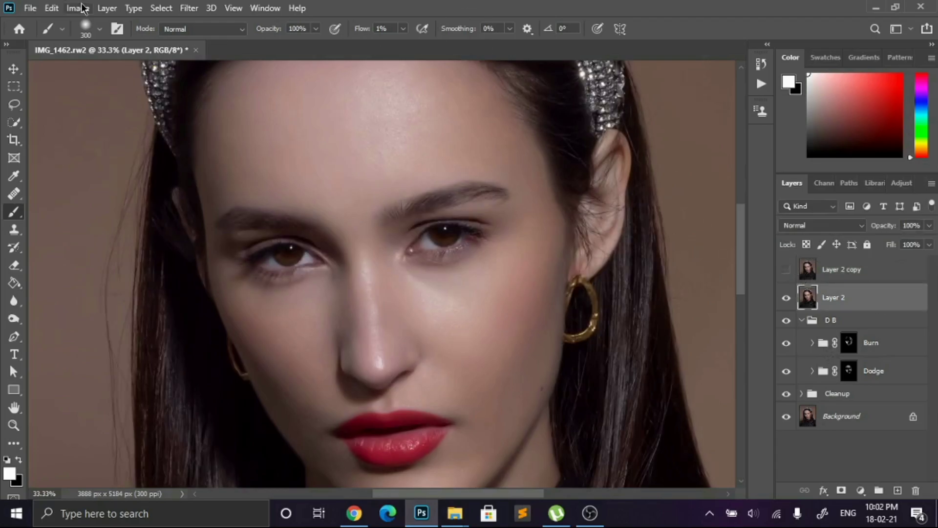
{"action": "left_click", "coordinate": [79, 8]}
{"action": "left_click", "coordinate": [157, 211]}
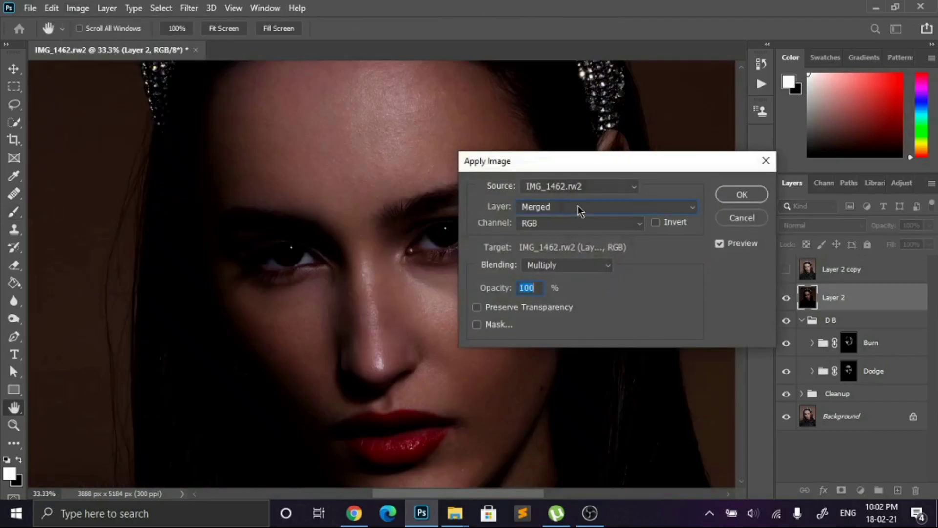
{"action": "left_click", "coordinate": [578, 207]}
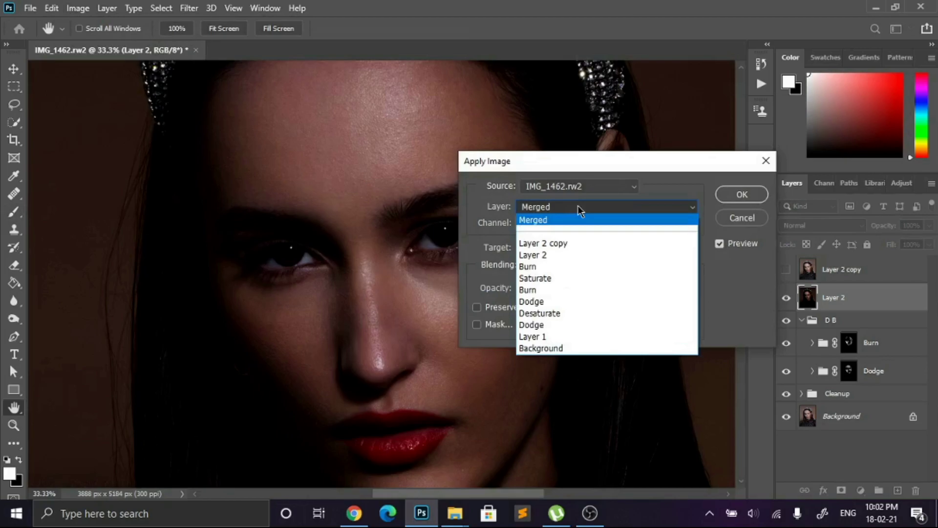
{"action": "left_click", "coordinate": [590, 246]}
{"action": "left_click", "coordinate": [585, 266]}
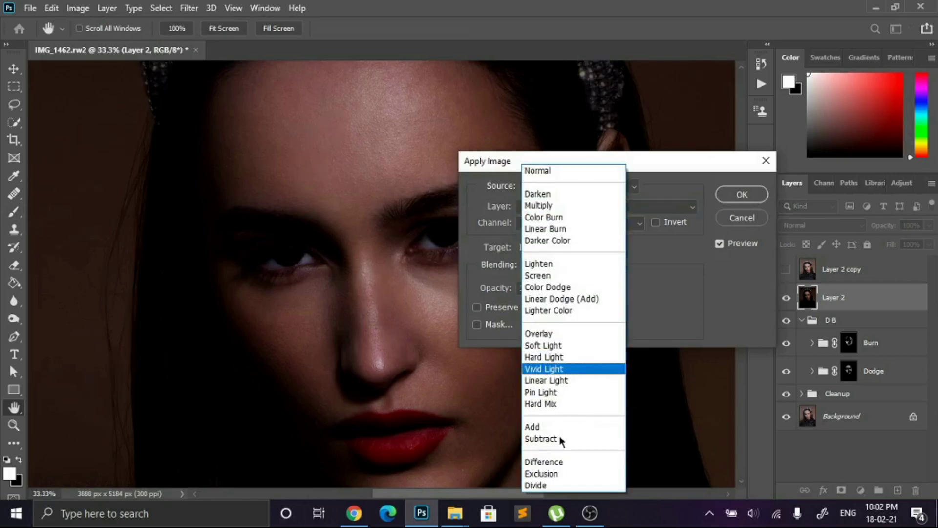
{"action": "left_click", "coordinate": [541, 438]}
{"action": "type", "text": "2"}
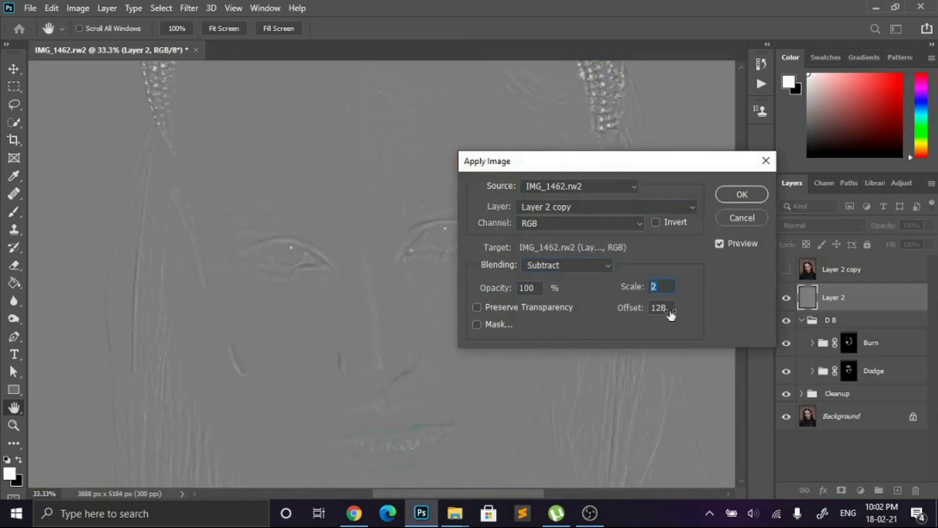
{"action": "key", "text": "Tab"}
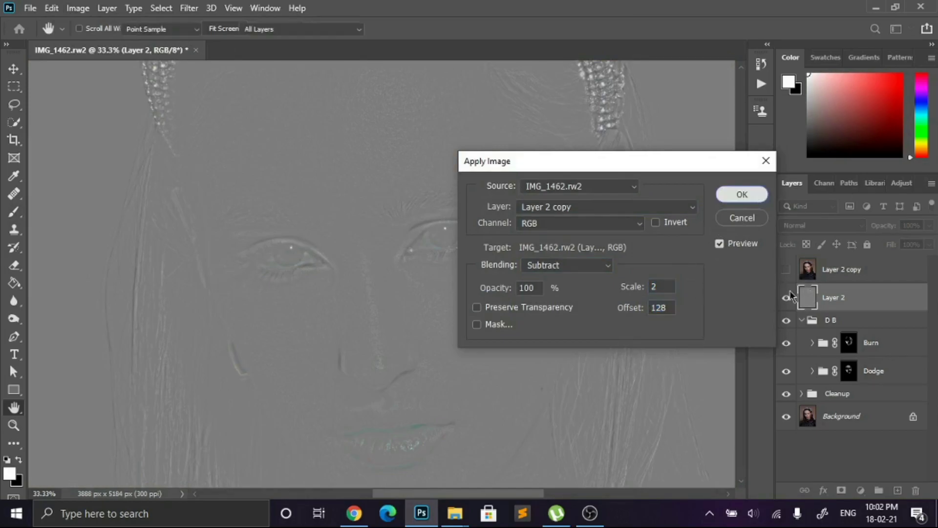
{"action": "left_click", "coordinate": [742, 194]}
{"action": "key", "text": "b"}
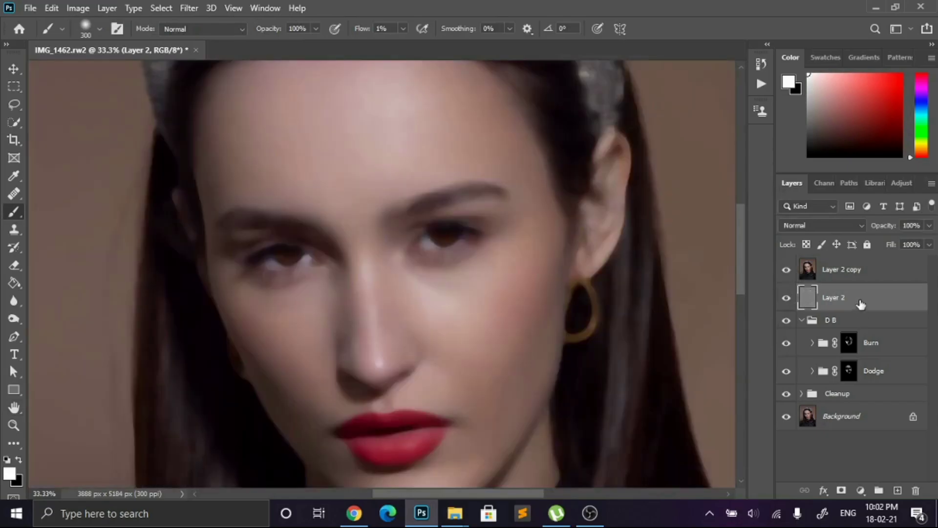
Move Layer 2 above Layer 2 copy and set its blend mode to Linear Light
{"action": "left_click_drag", "start_coordinate": [861, 302], "coordinate": [833, 259]}
{"action": "left_click", "coordinate": [830, 228]}
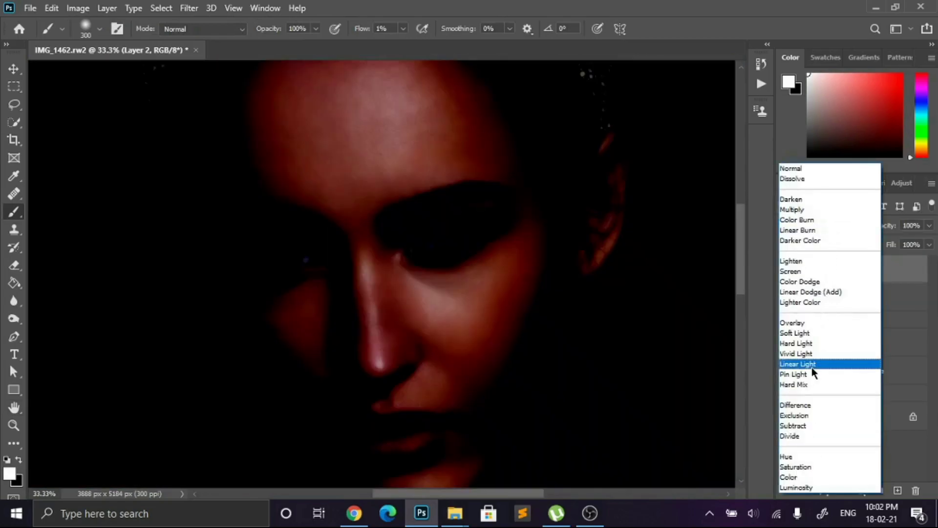
{"action": "left_click", "coordinate": [812, 366]}
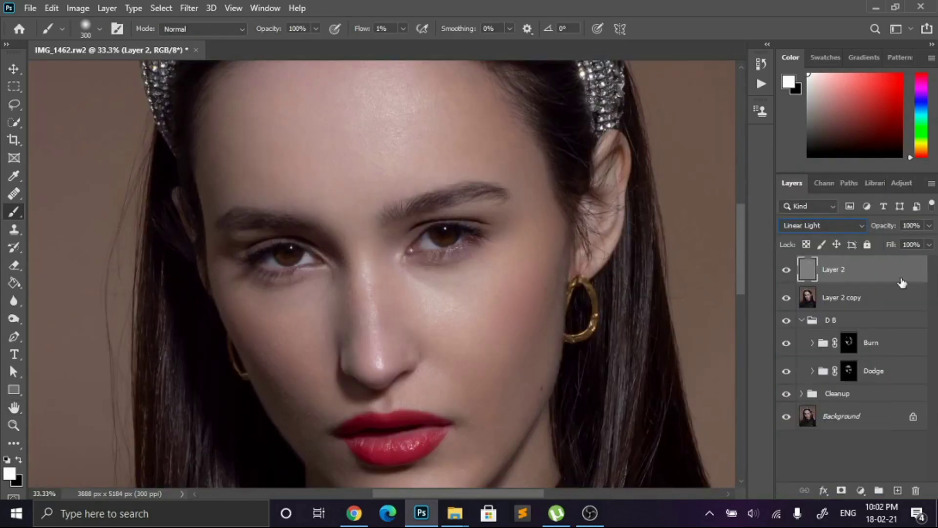
Group Layer 2 and Layer 2 copy, name the group F S, and select Layer 2 copy inside it
{"action": "left_click", "coordinate": [901, 292], "text": "shift"}
{"action": "key", "text": "ctrl+g"}
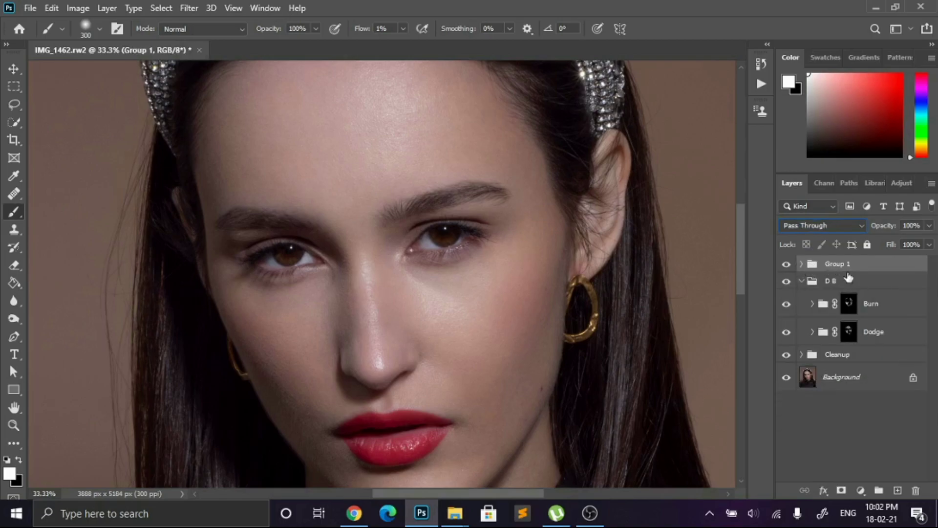
{"action": "left_click", "coordinate": [802, 265]}
{"action": "double_click", "coordinate": [838, 264]}
{"action": "type", "text": "F S"}
{"action": "key", "text": "Return"}
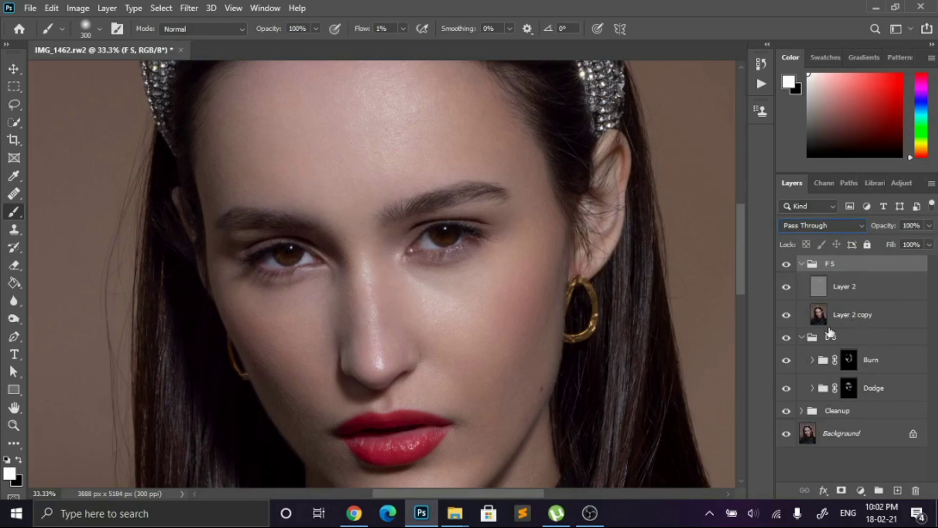
{"action": "left_click", "coordinate": [837, 318]}
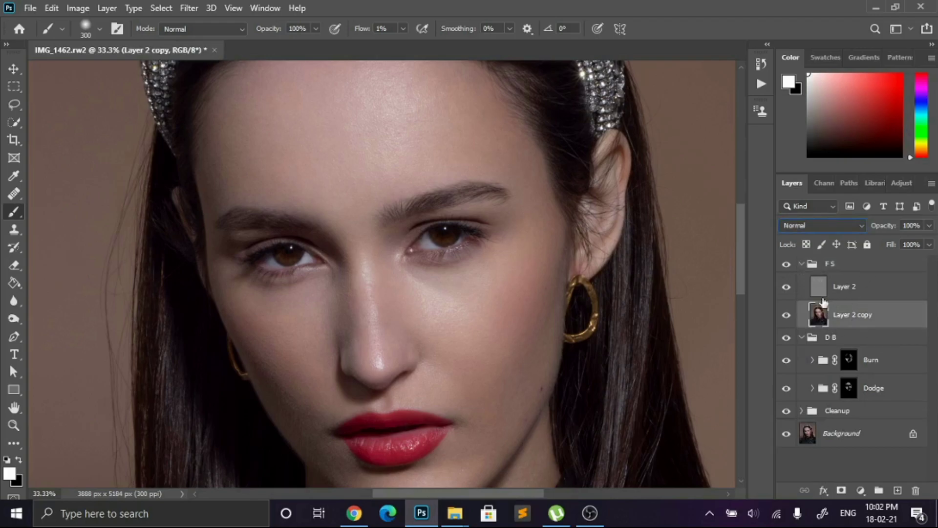
Select Layer 2 in the F S group and set the Clone Stamp to sample only the current layer
{"action": "left_click", "coordinate": [787, 288]}
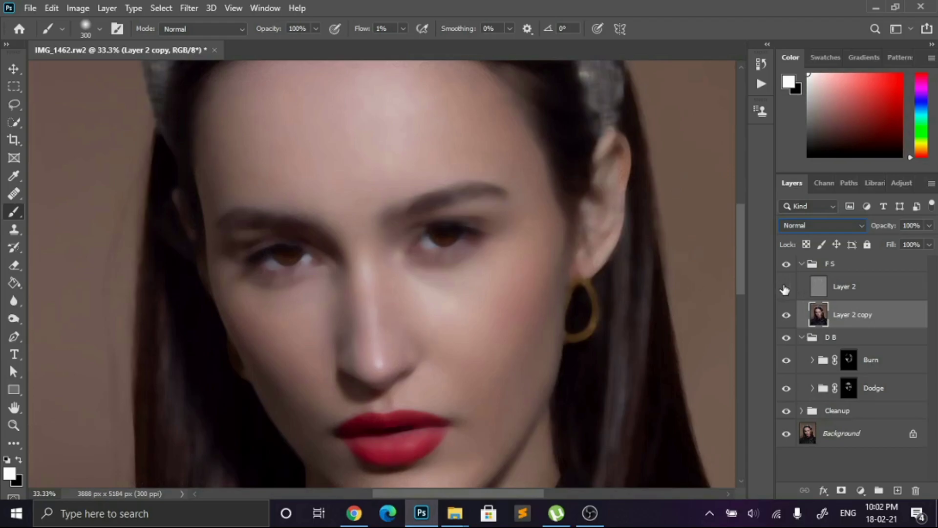
{"action": "left_click", "coordinate": [823, 297]}
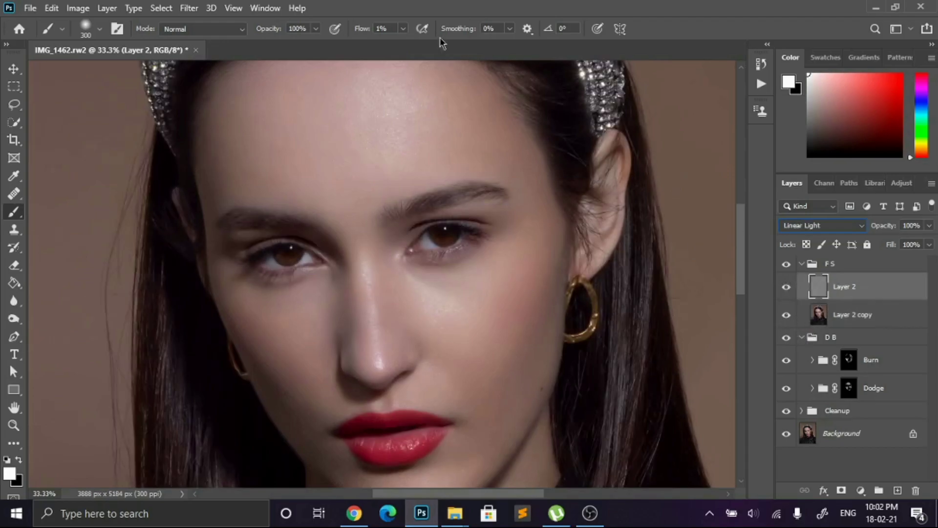
{"action": "left_click", "coordinate": [14, 231]}
{"action": "left_click", "coordinate": [599, 30]}
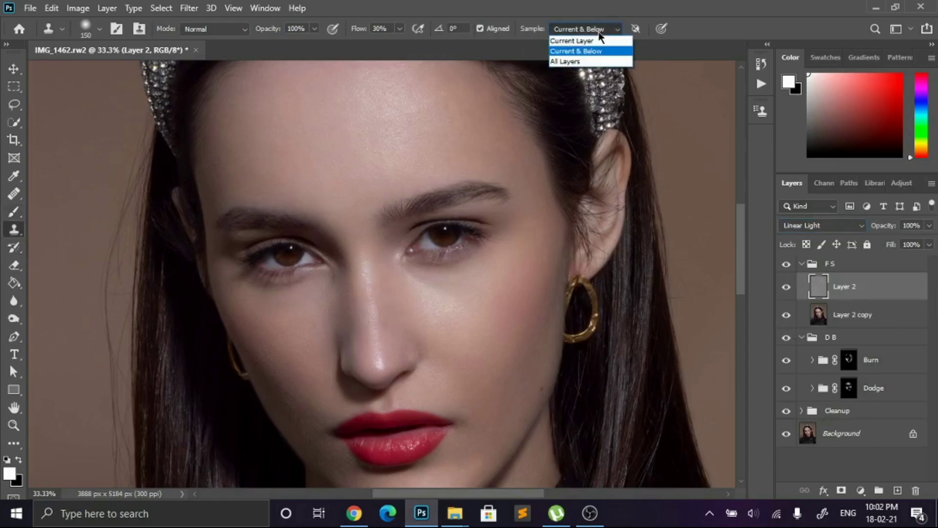
{"action": "left_click", "coordinate": [582, 41]}
Reduce the Clone Stamp to 35 px and clone clean texture over the side of the nose below the inner eye corner
{"action": "scroll", "coordinate": [741, 227], "scroll_direction": "up", "scroll_amount": 2}
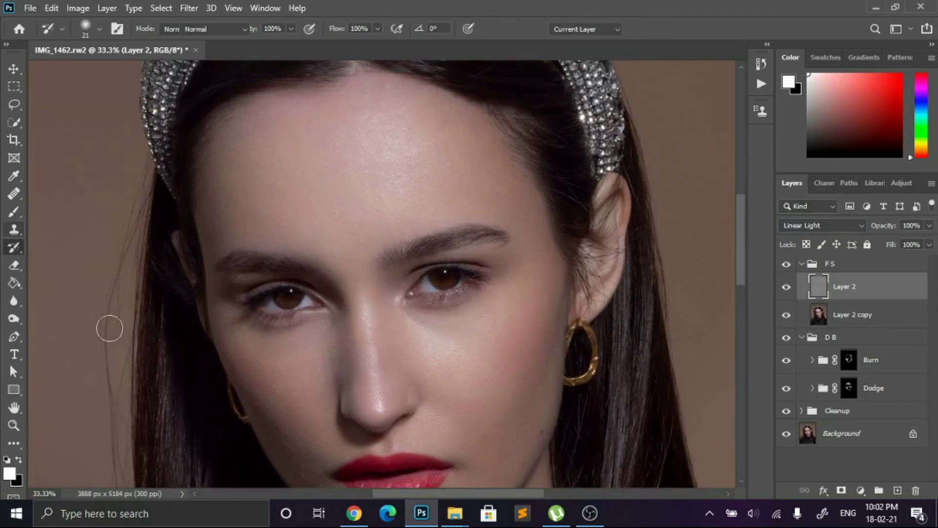
{"action": "scroll", "coordinate": [386, 405], "scroll_direction": "up", "scroll_amount": 5}
{"action": "scroll", "coordinate": [388, 405], "scroll_direction": "up", "scroll_amount": 1}
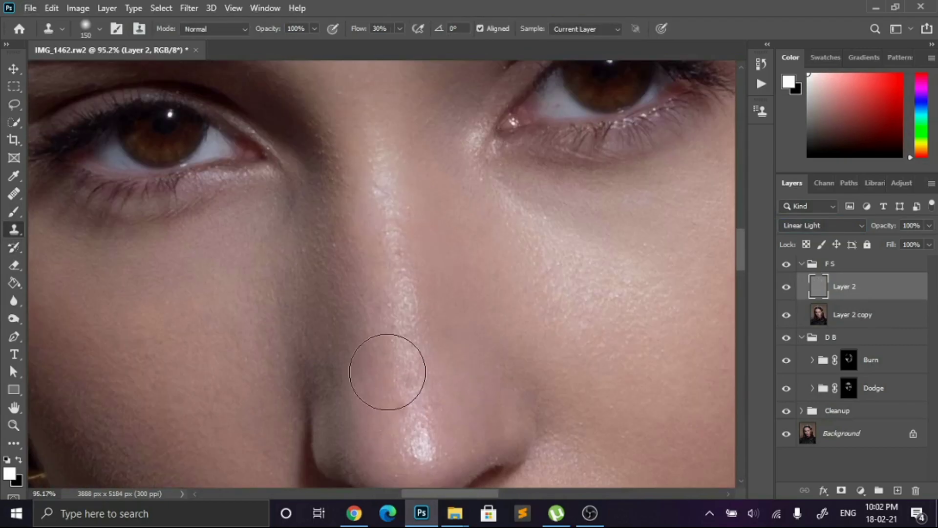
{"action": "scroll", "coordinate": [387, 373], "scroll_direction": "down", "scroll_amount": 2}
{"action": "scroll", "coordinate": [369, 258], "scroll_direction": "up", "scroll_amount": 1}
{"action": "key", "text": "bracketleft"}
{"action": "key", "text": "bracketleft"}
{"action": "key", "text": "bracketleft"}
{"action": "key", "text": "bracketleft"}
{"action": "key", "text": "bracketleft"}
{"action": "key", "text": "bracketleft"}
{"action": "key", "text": "bracketleft"}
{"action": "key", "text": "bracketleft"}
{"action": "key", "text": "bracketleft"}
{"action": "key", "text": "bracketleft"}
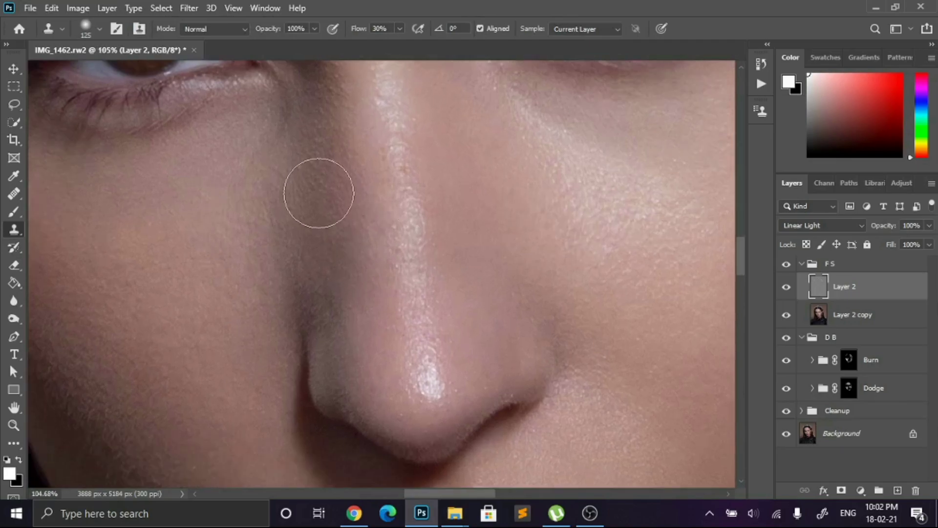
{"action": "scroll", "coordinate": [300, 195], "scroll_direction": "up", "scroll_amount": 1}
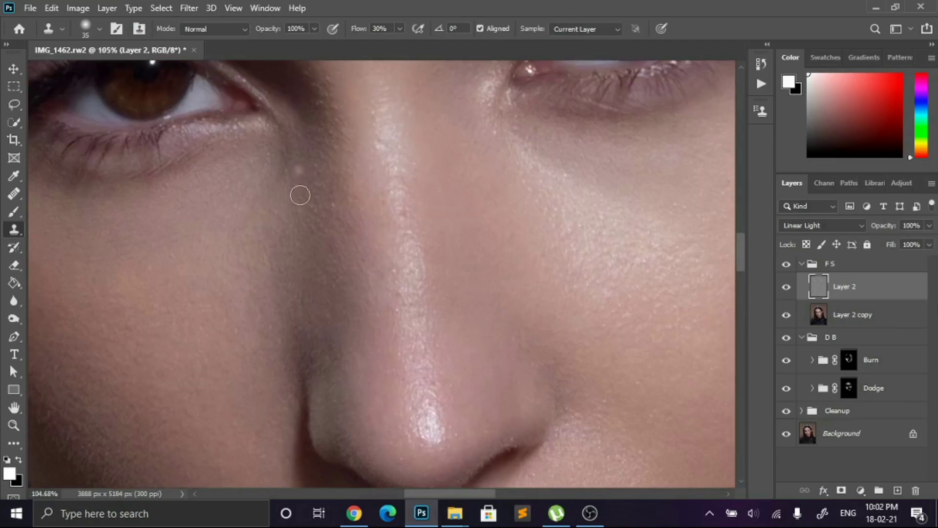
{"action": "scroll", "coordinate": [294, 230], "scroll_direction": "up", "scroll_amount": 2}
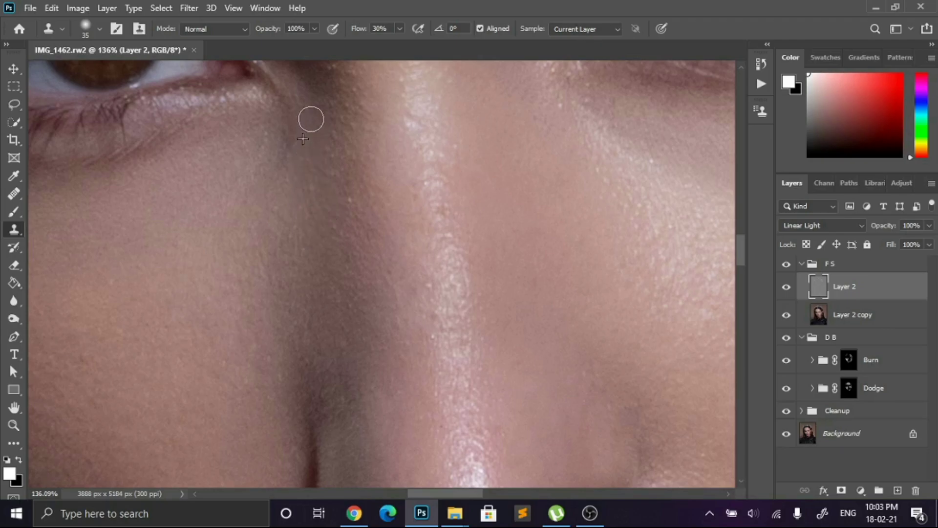
Sample clean texture on the shadowed side of the nose and clone it over the rough spots down the nose
{"action": "left_click", "coordinate": [287, 313], "text": "alt"}
{"action": "left_click", "coordinate": [304, 268], "text": "alt"}
{"action": "scroll", "coordinate": [485, 259], "scroll_direction": "down", "scroll_amount": 3}
{"action": "scroll", "coordinate": [469, 235], "scroll_direction": "up", "scroll_amount": 3}
{"action": "scroll", "coordinate": [408, 289], "scroll_direction": "down", "scroll_amount": 5}
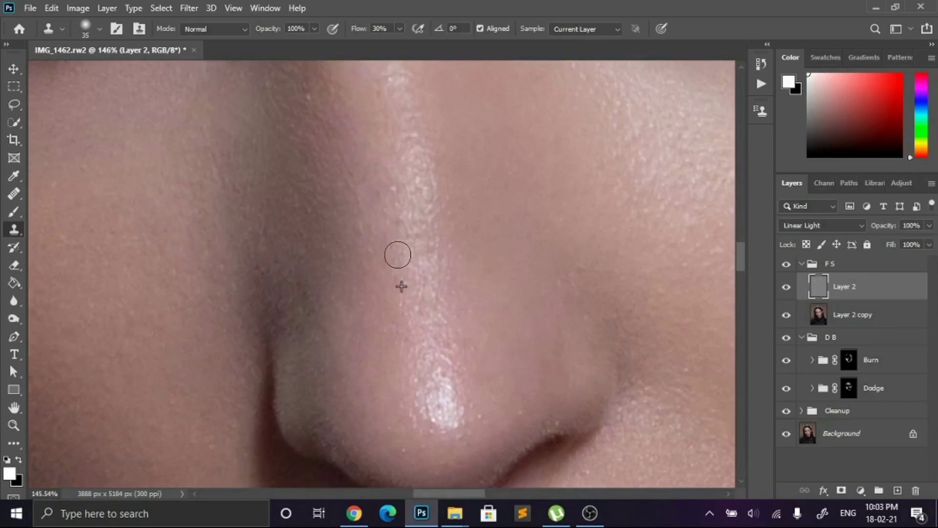
Clone out the small texture flaws around the tip and underside of the nose with a 15 px brush
{"action": "scroll", "coordinate": [306, 271], "scroll_direction": "up", "scroll_amount": 3}
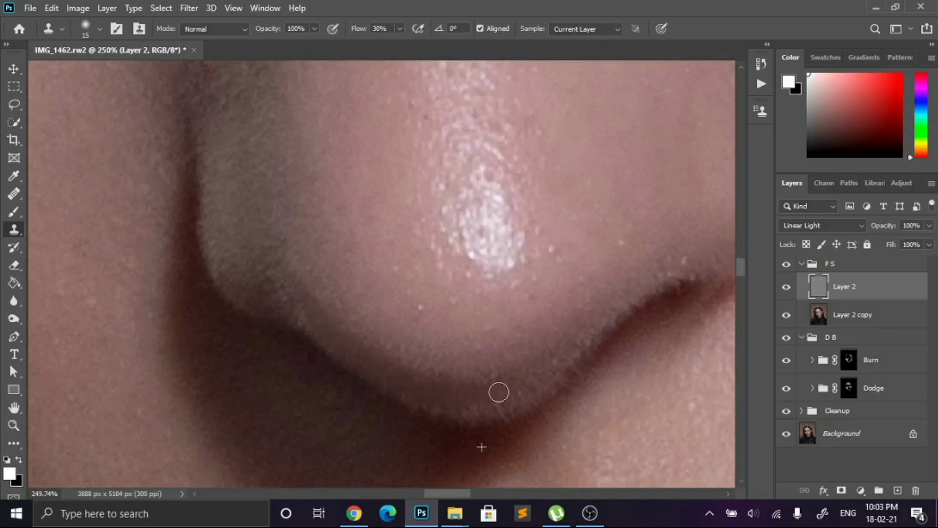
{"action": "scroll", "coordinate": [395, 290], "scroll_direction": "down", "scroll_amount": 2}
{"action": "left_click_drag", "start_coordinate": [447, 304], "coordinate": [529, 304]}
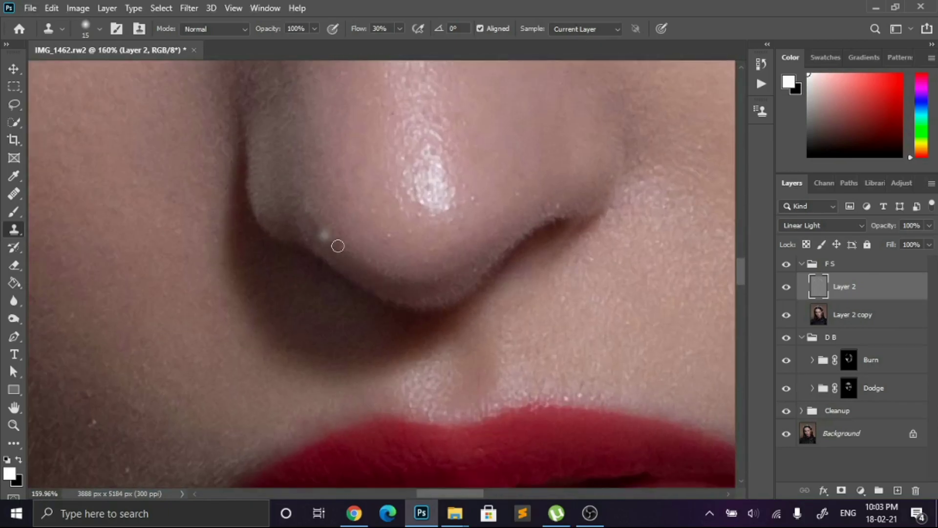
{"action": "scroll", "coordinate": [459, 260], "scroll_direction": "down", "scroll_amount": 2}
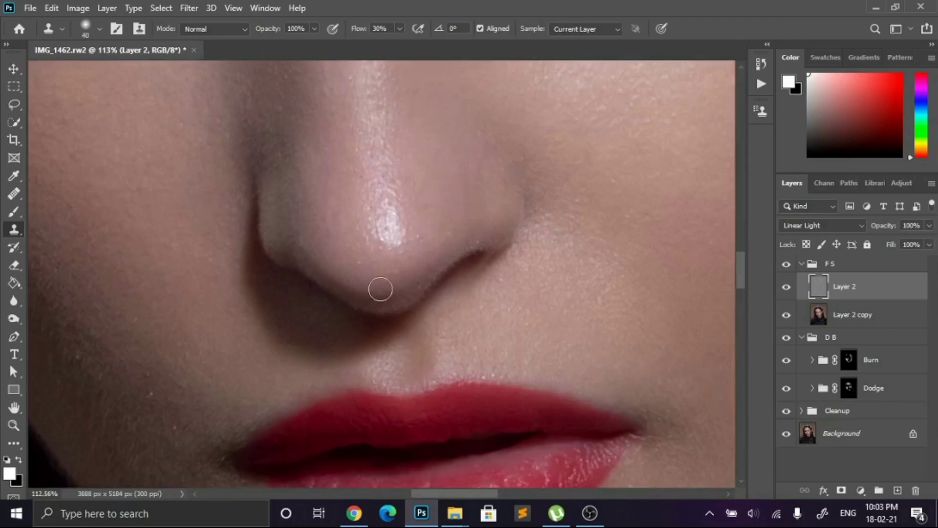
Clean up the fine texture along the lower nose edge and both nostrils using a 10 px clone brush
{"action": "scroll", "coordinate": [288, 235], "scroll_direction": "up", "scroll_amount": 3}
{"action": "scroll", "coordinate": [342, 230], "scroll_direction": "down", "scroll_amount": 2}
{"action": "key", "text": "bracketleft"}
{"action": "key", "text": "bracketleft"}
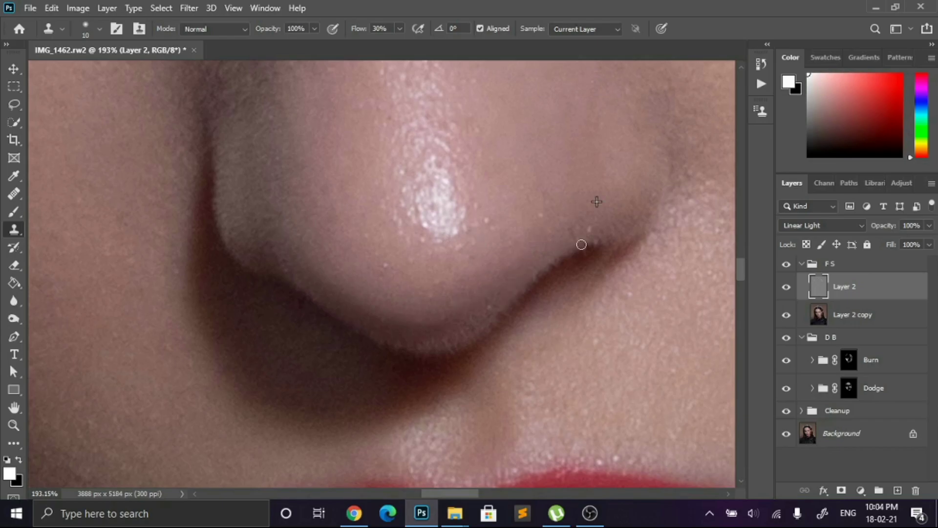
{"action": "scroll", "coordinate": [561, 250], "scroll_direction": "down", "scroll_amount": 6}
{"action": "scroll", "coordinate": [380, 274], "scroll_direction": "up", "scroll_amount": 7}
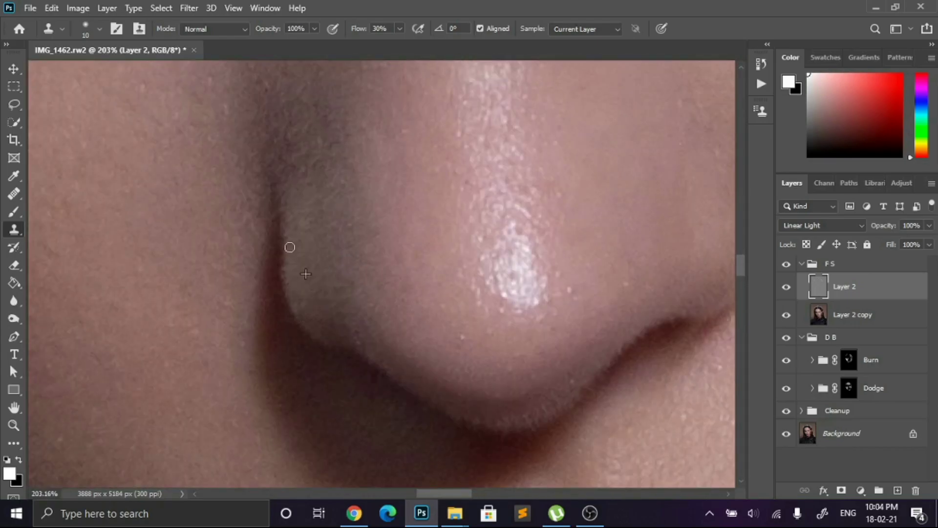
Enlarge the Clone Stamp to 80 px and even out the texture where the shadowed cheek meets the nose
{"action": "scroll", "coordinate": [378, 209], "scroll_direction": "down", "scroll_amount": 8}
{"action": "scroll", "coordinate": [329, 256], "scroll_direction": "up", "scroll_amount": 1}
{"action": "key", "text": "bracketright"}
{"action": "key", "text": "bracketright"}
{"action": "key", "text": "bracketright"}
{"action": "key", "text": "bracketright"}
{"action": "key", "text": "bracketright"}
{"action": "key", "text": "bracketright"}
{"action": "key", "text": "bracketright"}
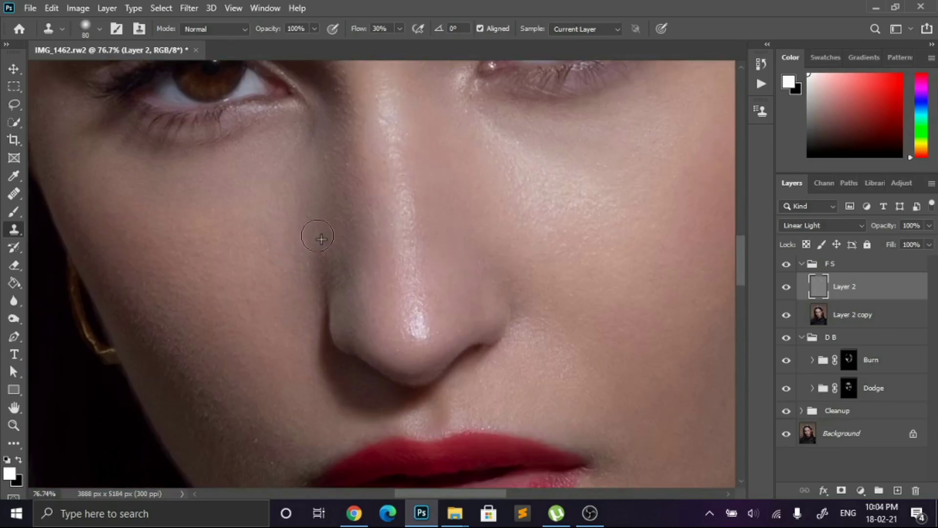
{"action": "scroll", "coordinate": [505, 260], "scroll_direction": "down", "scroll_amount": 4}
{"action": "scroll", "coordinate": [430, 218], "scroll_direction": "up", "scroll_amount": 4}
{"action": "scroll", "coordinate": [519, 226], "scroll_direction": "down", "scroll_amount": 4}
Clone smoother skin texture over the brighter cheek beneath the eye with the 80 px brush
{"action": "scroll", "coordinate": [517, 288], "scroll_direction": "up", "scroll_amount": 5}
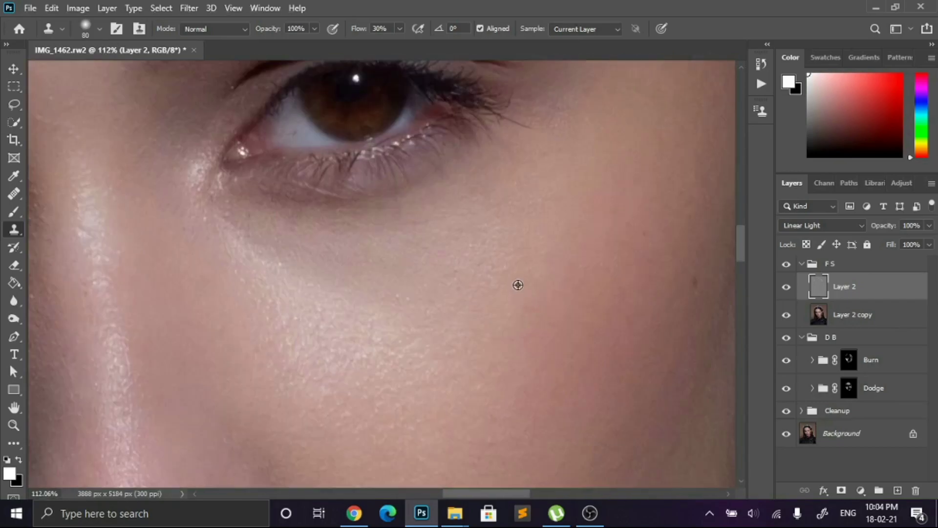
{"action": "scroll", "coordinate": [489, 198], "scroll_direction": "up", "scroll_amount": 2}
{"action": "scroll", "coordinate": [593, 245], "scroll_direction": "down", "scroll_amount": 4}
{"action": "scroll", "coordinate": [582, 226], "scroll_direction": "up", "scroll_amount": 4}
{"action": "scroll", "coordinate": [472, 317], "scroll_direction": "down", "scroll_amount": 3}
{"action": "scroll", "coordinate": [220, 235], "scroll_direction": "up", "scroll_amount": 4}
{"action": "scroll", "coordinate": [191, 209], "scroll_direction": "down", "scroll_amount": 4}
{"action": "scroll", "coordinate": [270, 236], "scroll_direction": "up", "scroll_amount": 5}
Reduce the clone brush to 30 px and retouch the texture of the shadowed cheek below the eye
{"action": "key", "text": "bracketleft"}
{"action": "key", "text": "bracketleft"}
{"action": "key", "text": "bracketleft"}
{"action": "key", "text": "bracketleft"}
{"action": "key", "text": "bracketleft"}
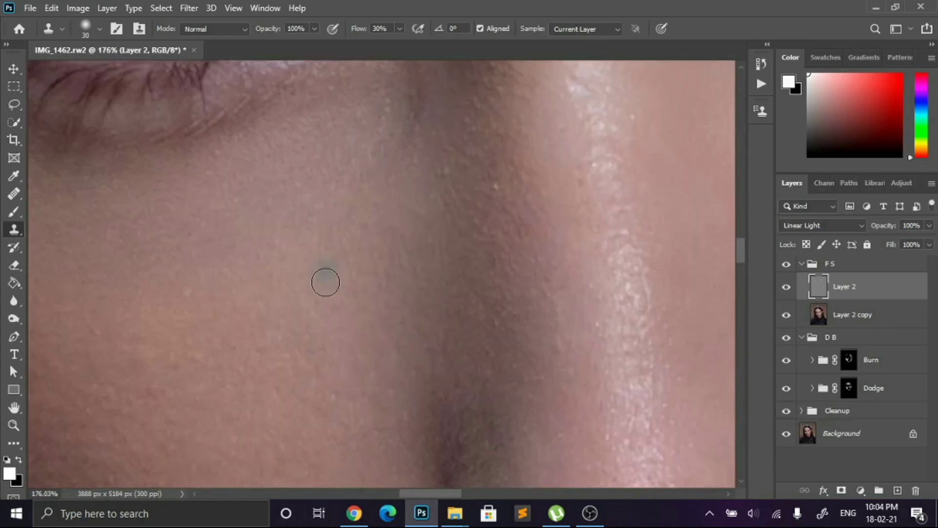
{"action": "scroll", "coordinate": [328, 335], "scroll_direction": "down", "scroll_amount": 4}
{"action": "scroll", "coordinate": [236, 236], "scroll_direction": "up", "scroll_amount": 4}
{"action": "scroll", "coordinate": [314, 226], "scroll_direction": "down", "scroll_amount": 2}
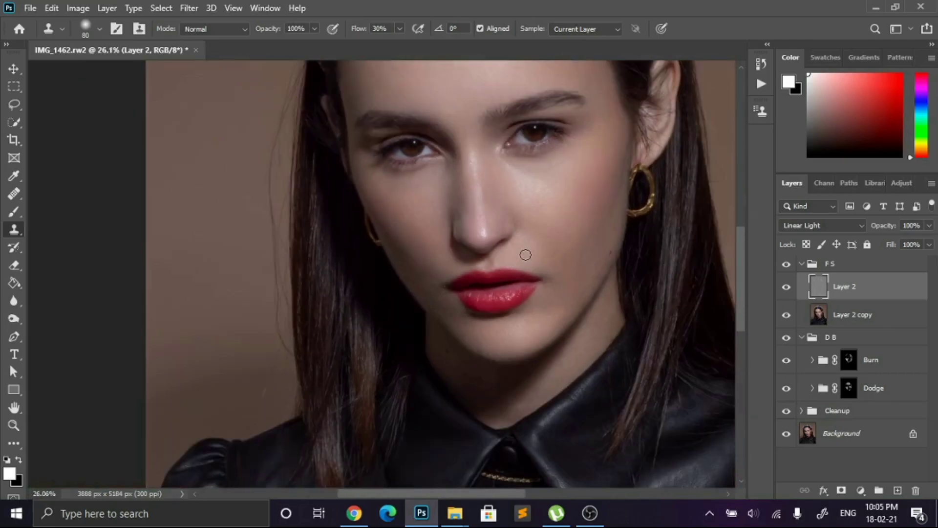
Clone even texture over the middle of the shadowed cheek with an 80 px brush
{"action": "scroll", "coordinate": [328, 275], "scroll_direction": "up", "scroll_amount": 5}
{"action": "scroll", "coordinate": [425, 273], "scroll_direction": "down", "scroll_amount": 5}
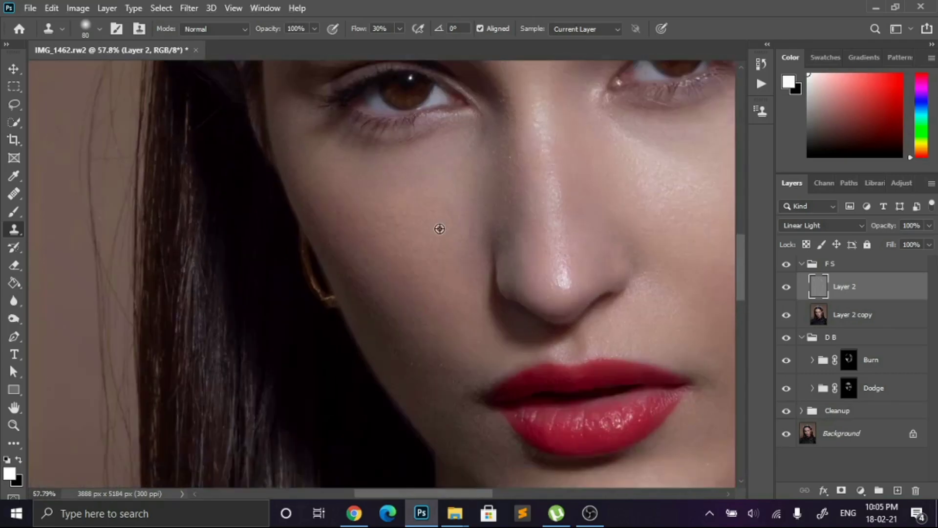
{"action": "scroll", "coordinate": [366, 243], "scroll_direction": "up", "scroll_amount": 4}
{"action": "scroll", "coordinate": [509, 272], "scroll_direction": "down", "scroll_amount": 4}
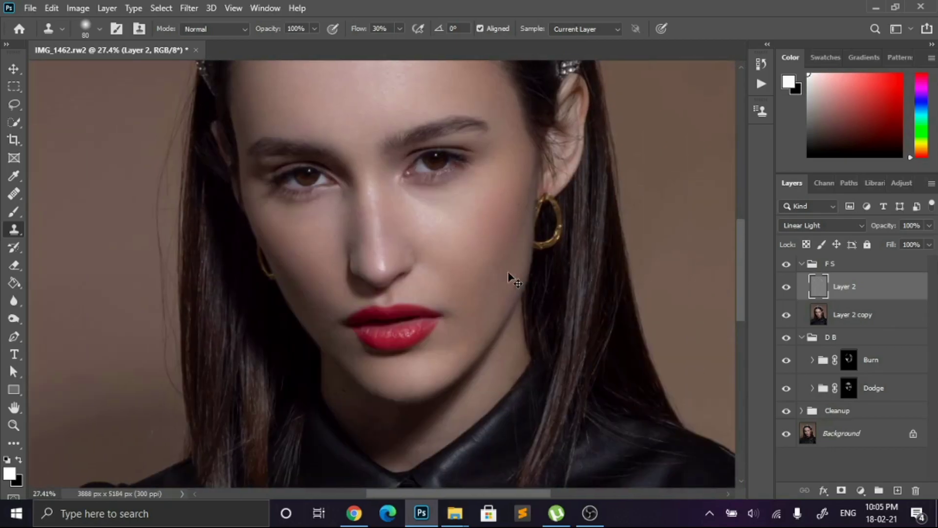
Clone clean texture over the skin between the mouth corner and the jawline on the brighter side
{"action": "scroll", "coordinate": [453, 230], "scroll_direction": "up", "scroll_amount": 4}
{"action": "scroll", "coordinate": [485, 287], "scroll_direction": "up", "scroll_amount": 2}
{"action": "scroll", "coordinate": [281, 334], "scroll_direction": "down", "scroll_amount": 3}
{"action": "scroll", "coordinate": [281, 334], "scroll_direction": "left", "scroll_amount": 1}
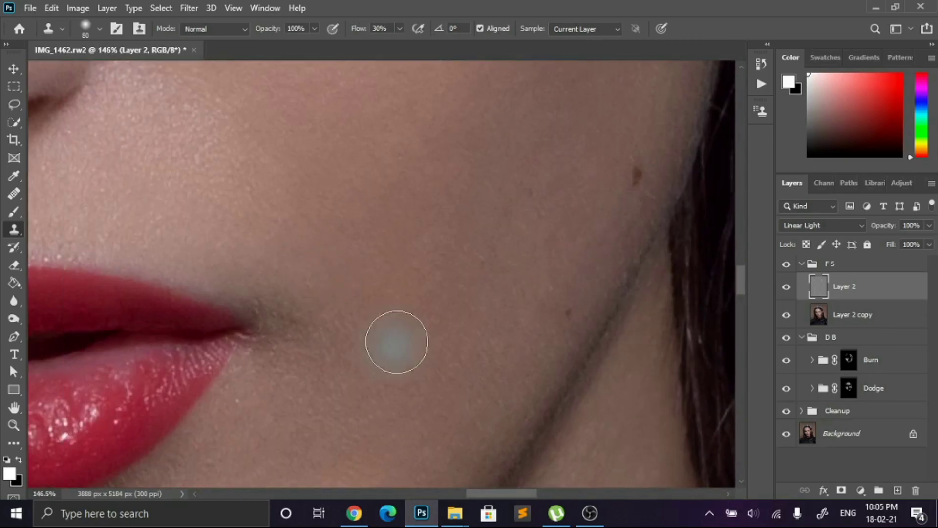
{"action": "scroll", "coordinate": [396, 342], "scroll_direction": "down", "scroll_amount": 3}
{"action": "scroll", "coordinate": [352, 278], "scroll_direction": "down", "scroll_amount": 4}
{"action": "scroll", "coordinate": [353, 286], "scroll_direction": "up", "scroll_amount": 4}
{"action": "scroll", "coordinate": [437, 278], "scroll_direction": "down", "scroll_amount": 5}
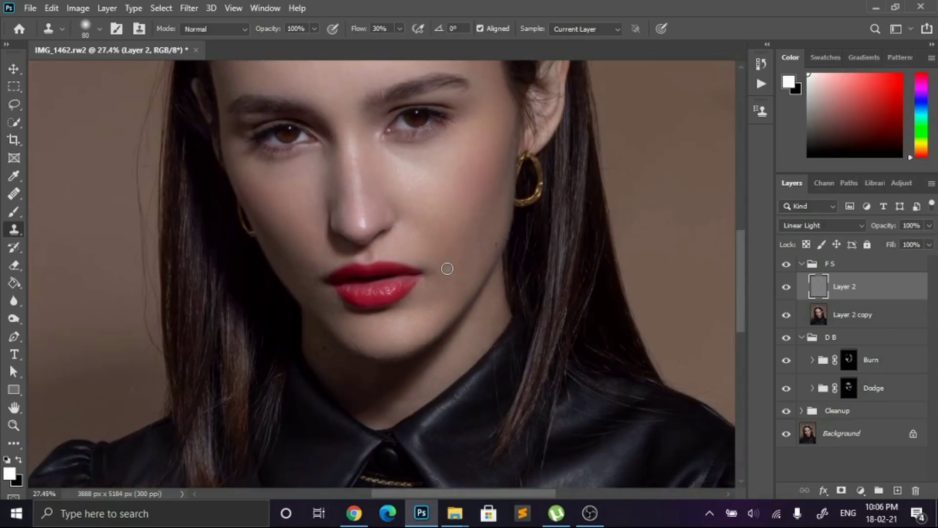
Reduce the clone brush to 45 px and remove the bright speck on the chin below the mouth corner
{"action": "scroll", "coordinate": [447, 268], "scroll_direction": "up", "scroll_amount": 4}
{"action": "key", "text": "bracketleft"}
{"action": "key", "text": "bracketleft"}
{"action": "key", "text": "bracketleft"}
{"action": "key", "text": "bracketleft"}
{"action": "left_click", "coordinate": [442, 247]}
{"action": "scroll", "coordinate": [552, 277], "scroll_direction": "down", "scroll_amount": 2}
{"action": "scroll", "coordinate": [555, 394], "scroll_direction": "up", "scroll_amount": 4}
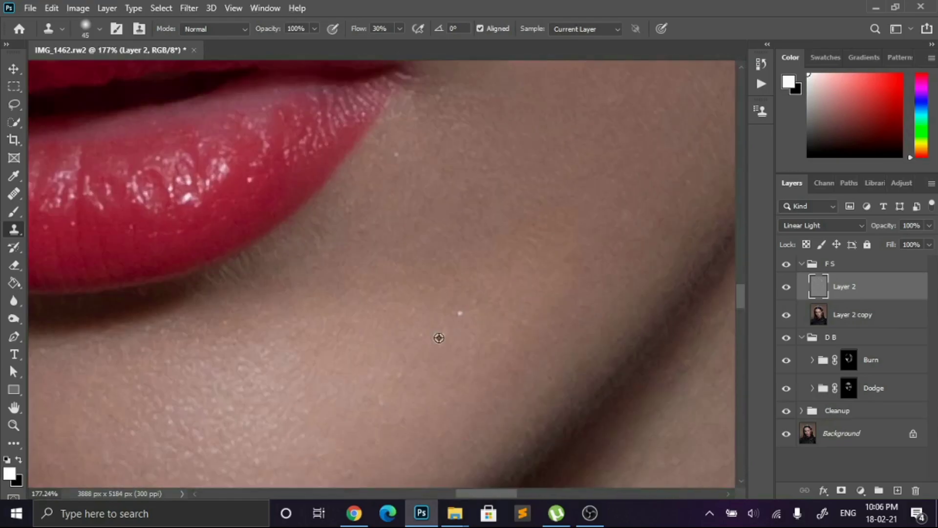
{"action": "left_click", "coordinate": [438, 337], "text": "alt"}
{"action": "left_click", "coordinate": [456, 311]}
Clone even skin texture over the neck between the jawline and the leather collar
{"action": "scroll", "coordinate": [565, 263], "scroll_direction": "down", "scroll_amount": 5}
{"action": "scroll", "coordinate": [648, 336], "scroll_direction": "up", "scroll_amount": 3}
{"action": "left_click", "coordinate": [624, 297]}
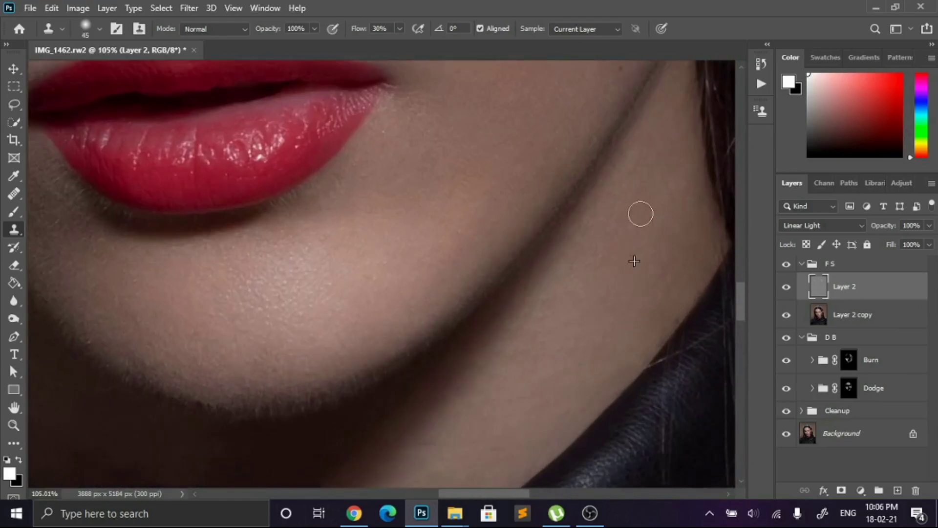
{"action": "scroll", "coordinate": [601, 251], "scroll_direction": "down", "scroll_amount": 5}
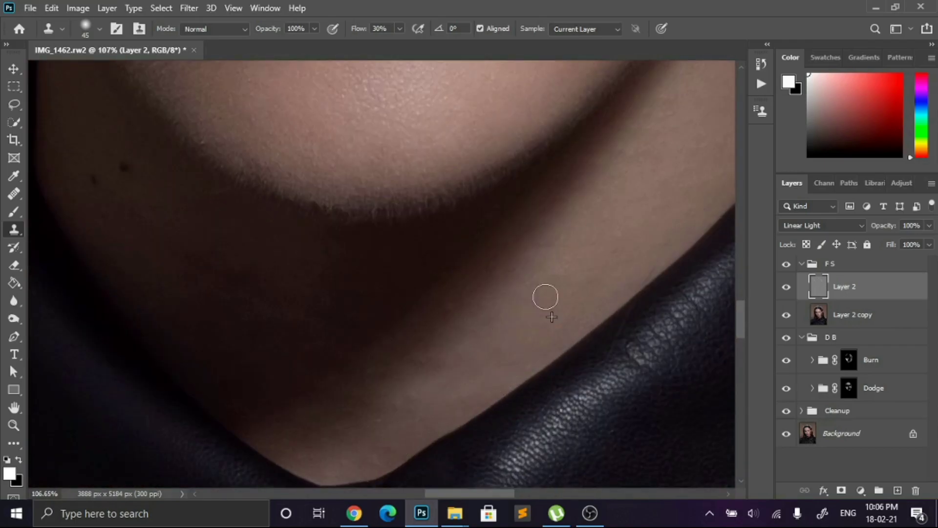
{"action": "scroll", "coordinate": [577, 266], "scroll_direction": "down", "scroll_amount": 4}
{"action": "scroll", "coordinate": [519, 266], "scroll_direction": "up", "scroll_amount": 5}
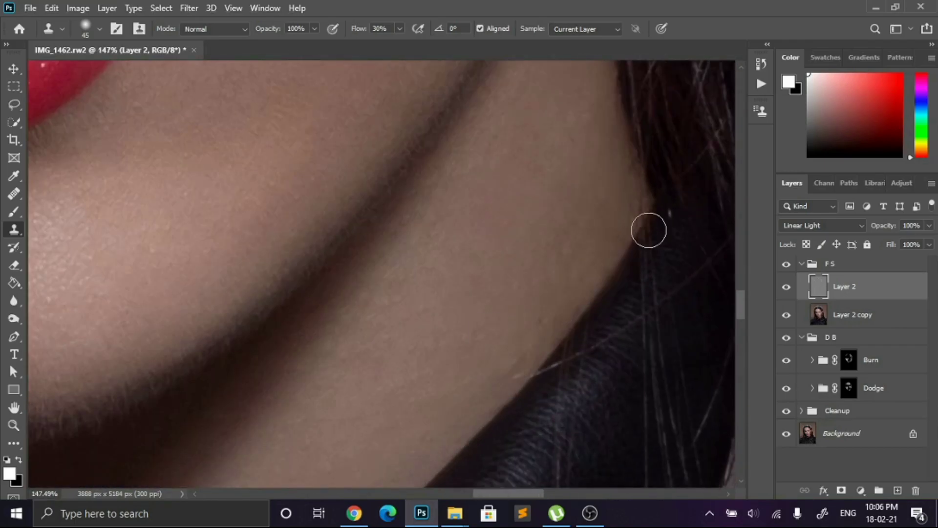
Clone smoother texture over the shiny central area of the forehead with the 45 px brush
{"action": "scroll", "coordinate": [504, 370], "scroll_direction": "down", "scroll_amount": 1}
{"action": "scroll", "coordinate": [461, 278], "scroll_direction": "down", "scroll_amount": 5}
{"action": "scroll", "coordinate": [486, 174], "scroll_direction": "up", "scroll_amount": 2}
{"action": "scroll", "coordinate": [486, 173], "scroll_direction": "up", "scroll_amount": 3}
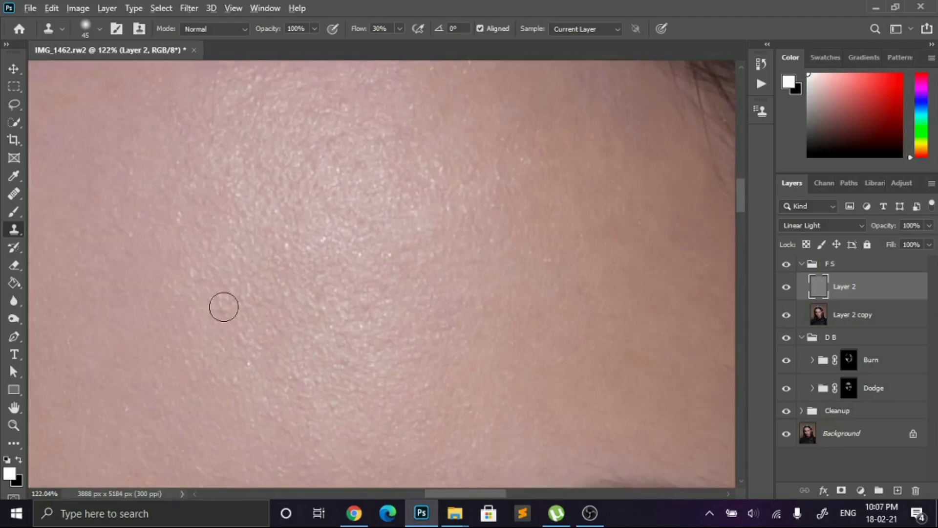
{"action": "scroll", "coordinate": [487, 268], "scroll_direction": "down", "scroll_amount": 3}
{"action": "scroll", "coordinate": [423, 256], "scroll_direction": "up", "scroll_amount": 3}
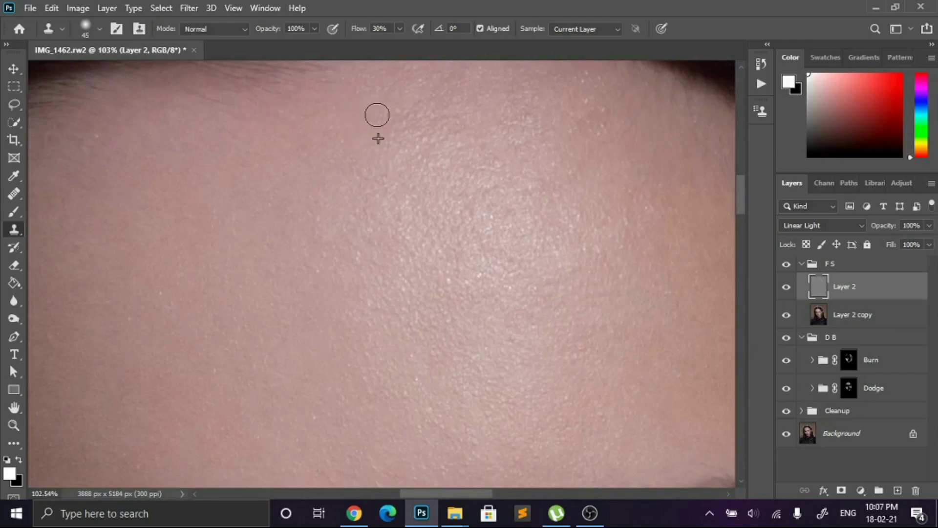
Clone out the remaining texture flaws on the forehead's side and along the hairline
{"action": "scroll", "coordinate": [347, 107], "scroll_direction": "down", "scroll_amount": 3}
{"action": "scroll", "coordinate": [375, 174], "scroll_direction": "up", "scroll_amount": 3}
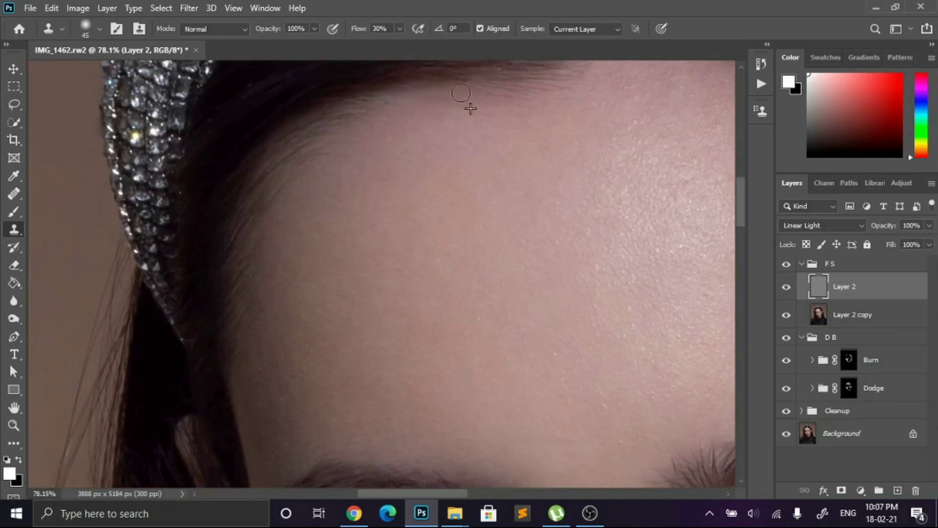
{"action": "scroll", "coordinate": [578, 254], "scroll_direction": "down", "scroll_amount": 3}
{"action": "scroll", "coordinate": [463, 140], "scroll_direction": "up", "scroll_amount": 3}
{"action": "scroll", "coordinate": [469, 224], "scroll_direction": "up", "scroll_amount": 1}
{"action": "scroll", "coordinate": [383, 208], "scroll_direction": "down", "scroll_amount": 2}
{"action": "scroll", "coordinate": [383, 209], "scroll_direction": "down", "scroll_amount": 2}
{"action": "scroll", "coordinate": [379, 333], "scroll_direction": "up", "scroll_amount": 3}
{"action": "scroll", "coordinate": [354, 323], "scroll_direction": "down", "scroll_amount": 3}
{"action": "scroll", "coordinate": [371, 401], "scroll_direction": "up", "scroll_amount": 3}
{"action": "scroll", "coordinate": [450, 309], "scroll_direction": "down", "scroll_amount": 3}
{"action": "scroll", "coordinate": [299, 335], "scroll_direction": "up", "scroll_amount": 3}
Shrink the clone brush to 8 px and remove the tiny bright specks beside the shadowed mouth corner
{"action": "scroll", "coordinate": [264, 349], "scroll_direction": "up", "scroll_amount": 3}
{"action": "key", "text": "bracketleft"}
{"action": "key", "text": "bracketleft"}
{"action": "key", "text": "bracketleft"}
{"action": "key", "text": "bracketleft"}
{"action": "key", "text": "bracketleft"}
{"action": "key", "text": "bracketleft"}
{"action": "key", "text": "bracketleft"}
{"action": "key", "text": "bracketleft"}
{"action": "key", "text": "bracketleft"}
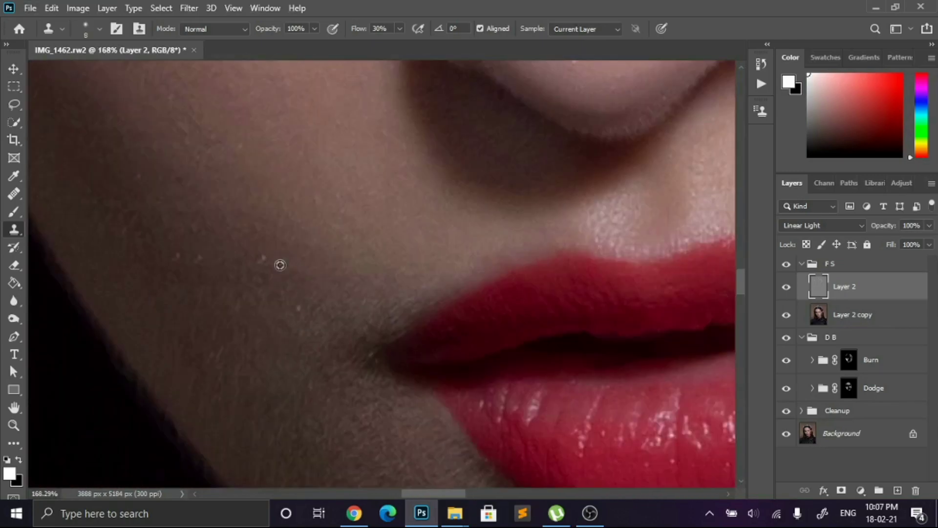
{"action": "scroll", "coordinate": [358, 334], "scroll_direction": "up", "scroll_amount": 1}
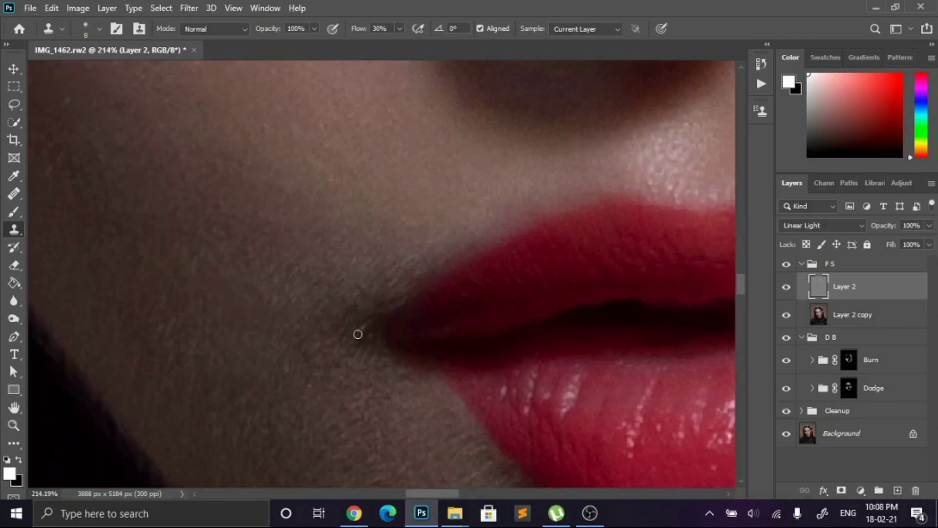
Enlarge the clone brush to 40 px and smooth the fine hairs around the shadowed mouth corner
{"action": "key", "text": "bracketright"}
{"action": "key", "text": "bracketright"}
{"action": "key", "text": "bracketright"}
{"action": "key", "text": "bracketright"}
{"action": "key", "text": "bracketright"}
{"action": "key", "text": "bracketright"}
{"action": "key", "text": "bracketright"}
{"action": "key", "text": "bracketright"}
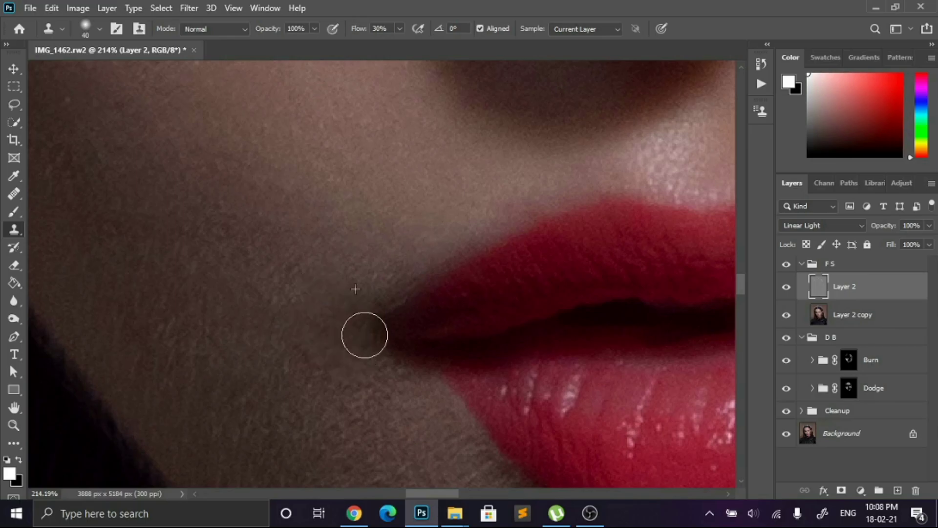
{"action": "scroll", "coordinate": [405, 350], "scroll_direction": "down", "scroll_amount": 5}
{"action": "scroll", "coordinate": [559, 310], "scroll_direction": "up", "scroll_amount": 4}
{"action": "scroll", "coordinate": [249, 366], "scroll_direction": "down", "scroll_amount": 4}
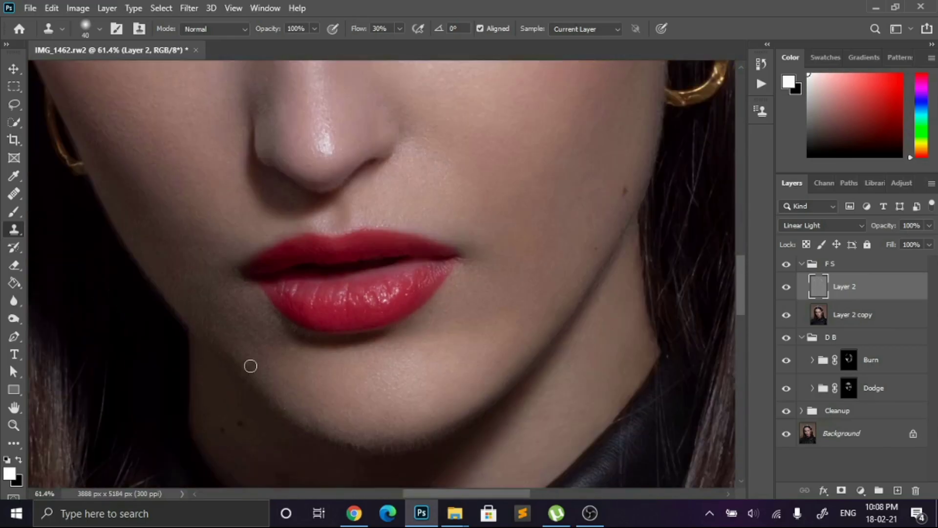
Shrink the clone brush to 10 px and clone clean texture over the fine hairs along the lower lip's edge
{"action": "scroll", "coordinate": [552, 300], "scroll_direction": "up", "scroll_amount": 5}
{"action": "key", "text": "bracketleft"}
{"action": "key", "text": "bracketleft"}
{"action": "key", "text": "bracketleft"}
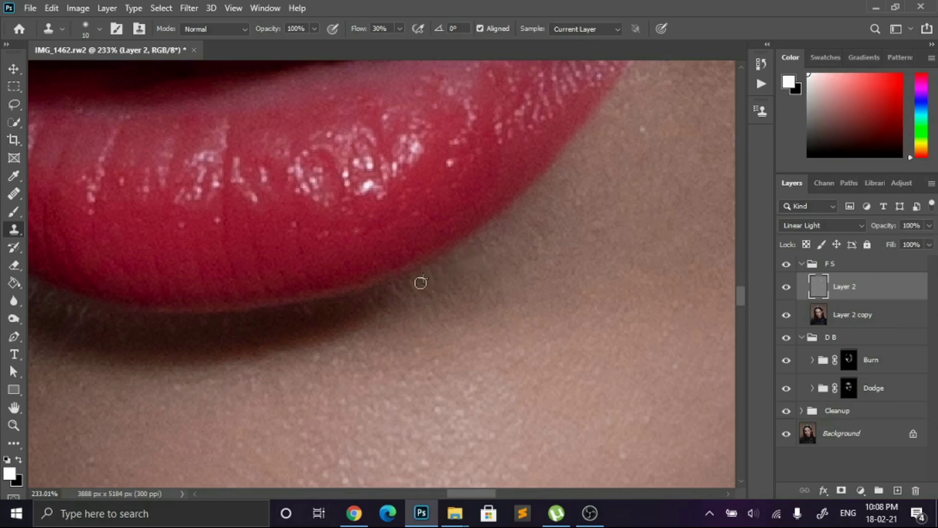
{"action": "scroll", "coordinate": [420, 283], "scroll_direction": "down", "scroll_amount": 4}
{"action": "scroll", "coordinate": [358, 224], "scroll_direction": "up", "scroll_amount": 5}
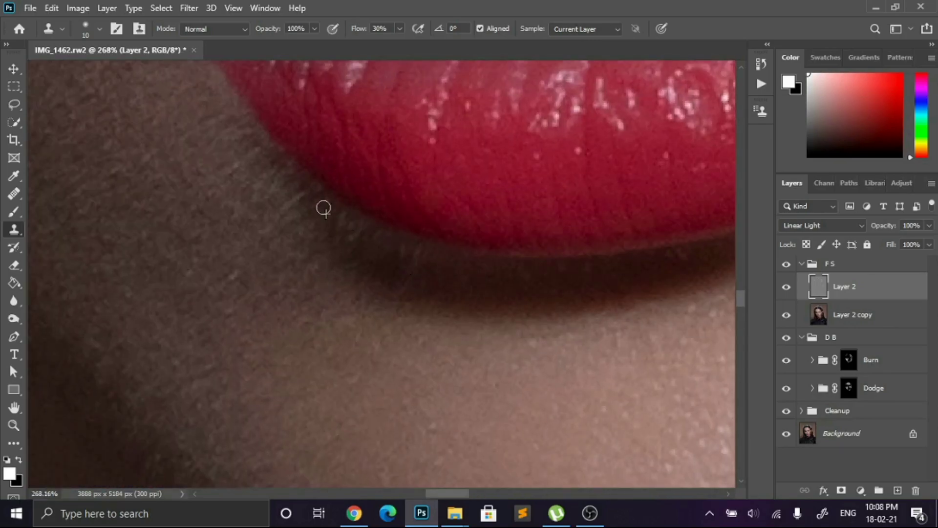
Enlarge the clone brush to 60 px and smooth the rough texture on the shadowed jaw and cheek beside the mouth
{"action": "scroll", "coordinate": [323, 209], "scroll_direction": "down", "scroll_amount": 6}
{"action": "scroll", "coordinate": [423, 259], "scroll_direction": "up", "scroll_amount": 3}
{"action": "key", "text": "bracketright"}
{"action": "key", "text": "bracketright"}
{"action": "key", "text": "bracketright"}
{"action": "key", "text": "bracketright"}
{"action": "key", "text": "bracketright"}
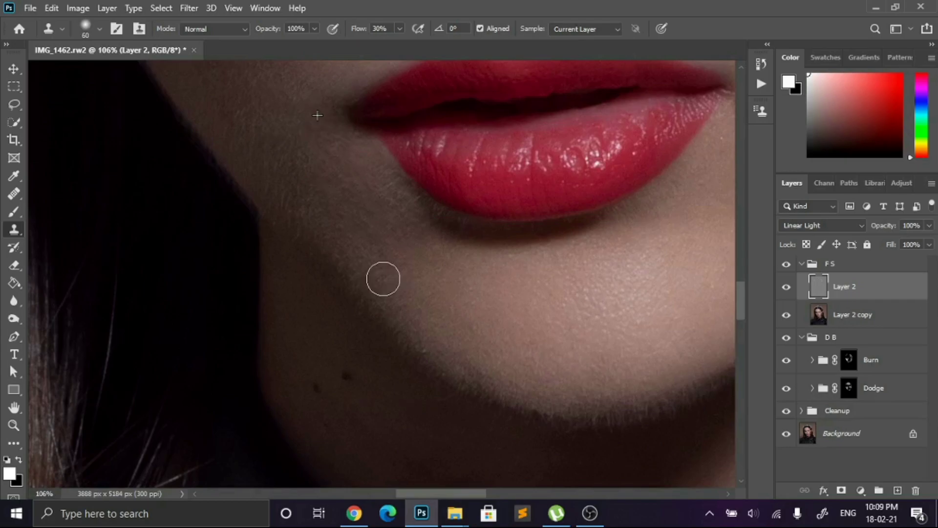
{"action": "scroll", "coordinate": [391, 284], "scroll_direction": "down", "scroll_amount": 2}
{"action": "scroll", "coordinate": [438, 266], "scroll_direction": "up", "scroll_amount": 4}
{"action": "scroll", "coordinate": [435, 272], "scroll_direction": "down", "scroll_amount": 4}
{"action": "scroll", "coordinate": [365, 228], "scroll_direction": "up", "scroll_amount": 5}
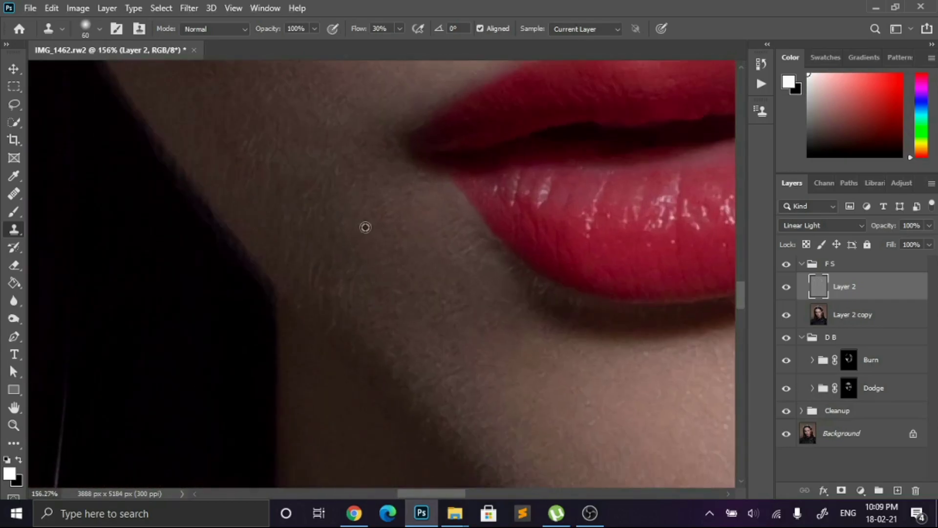
{"action": "scroll", "coordinate": [299, 266], "scroll_direction": "down", "scroll_amount": 2}
{"action": "scroll", "coordinate": [296, 260], "scroll_direction": "up", "scroll_amount": 2}
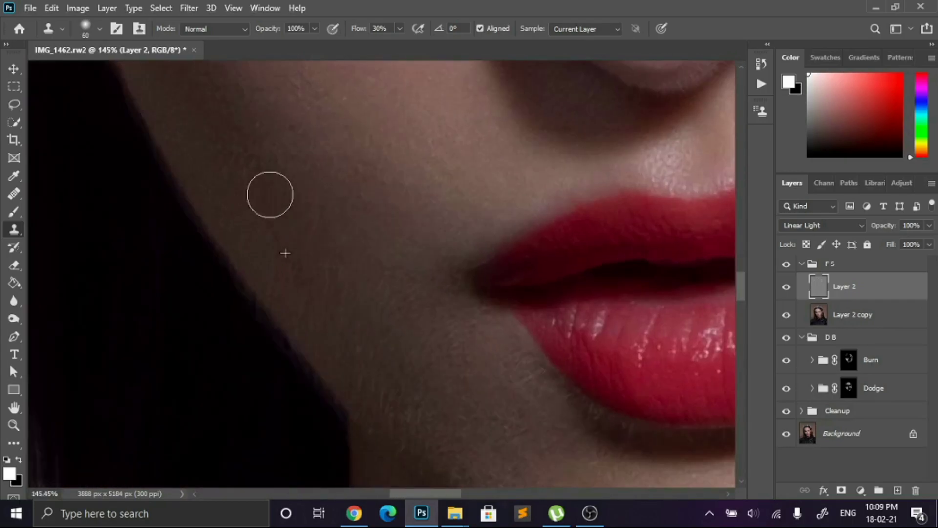
Clone out the remaining texture flaws higher on the shadowed cheek, reducing the brush to 35 px
{"action": "scroll", "coordinate": [270, 195], "scroll_direction": "up", "scroll_amount": 5}
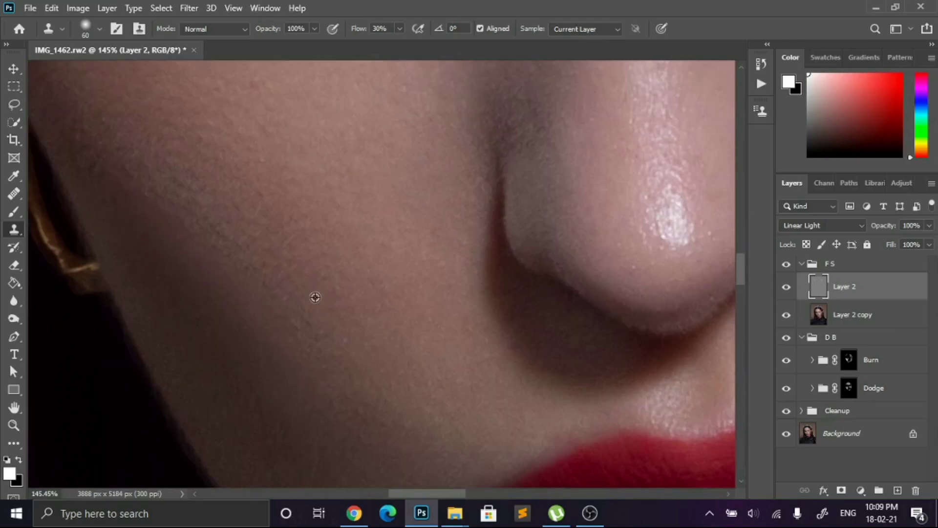
{"action": "scroll", "coordinate": [404, 419], "scroll_direction": "down", "scroll_amount": 1}
{"action": "scroll", "coordinate": [388, 237], "scroll_direction": "down", "scroll_amount": 3}
{"action": "scroll", "coordinate": [388, 236], "scroll_direction": "up", "scroll_amount": 3}
{"action": "key", "text": "bracketleft"}
{"action": "key", "text": "bracketleft"}
{"action": "key", "text": "bracketleft"}
{"action": "key", "text": "bracketleft"}
{"action": "left_click", "coordinate": [275, 171], "text": "alt"}
{"action": "left_click", "coordinate": [259, 184]}
{"action": "scroll", "coordinate": [358, 272], "scroll_direction": "down", "scroll_amount": 3}
{"action": "scroll", "coordinate": [342, 218], "scroll_direction": "up", "scroll_amount": 3}
{"action": "scroll", "coordinate": [176, 124], "scroll_direction": "down", "scroll_amount": 3}
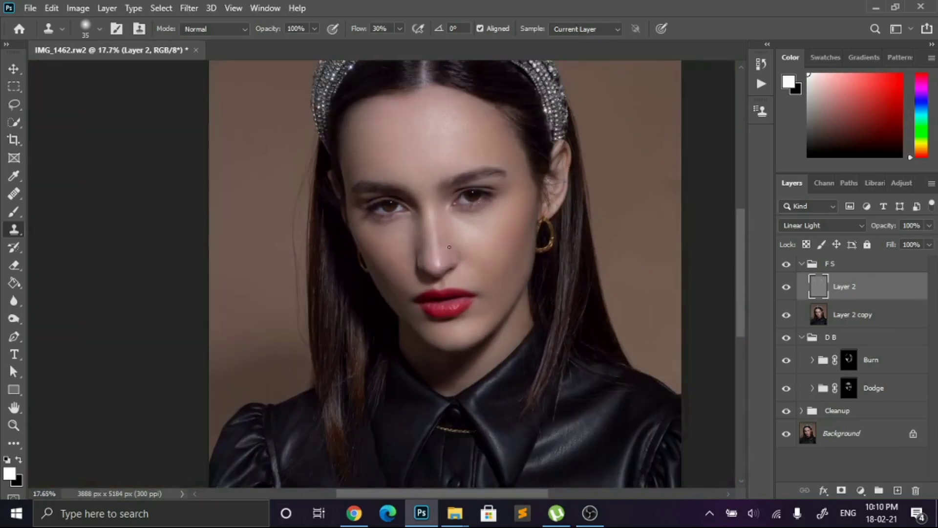
Shrink the clone brush to 15 px and remove the bright spot and fine hairs along the chin's lower edge
{"action": "scroll", "coordinate": [386, 293], "scroll_direction": "up", "scroll_amount": 4}
{"action": "key", "text": "bracketleft"}
{"action": "key", "text": "bracketleft"}
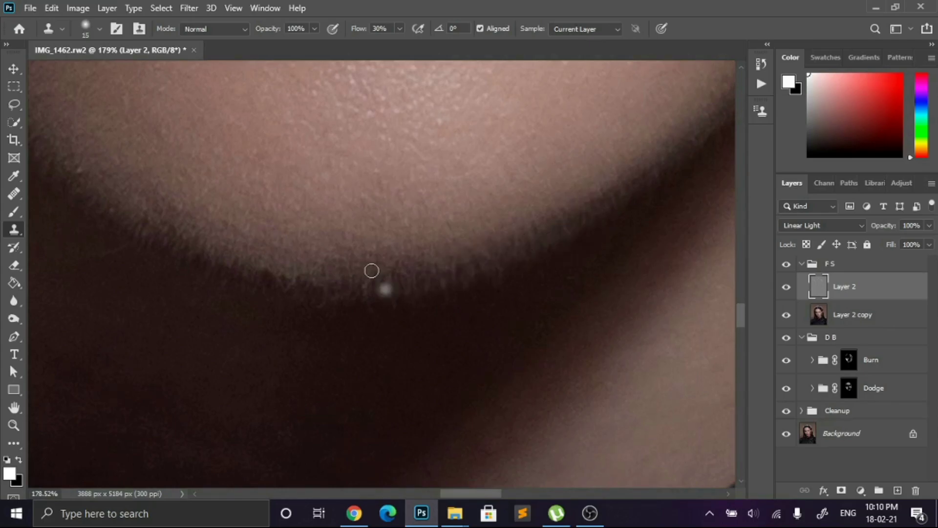
{"action": "scroll", "coordinate": [313, 205], "scroll_direction": "down", "scroll_amount": 3}
{"action": "scroll", "coordinate": [310, 197], "scroll_direction": "up", "scroll_amount": 3}
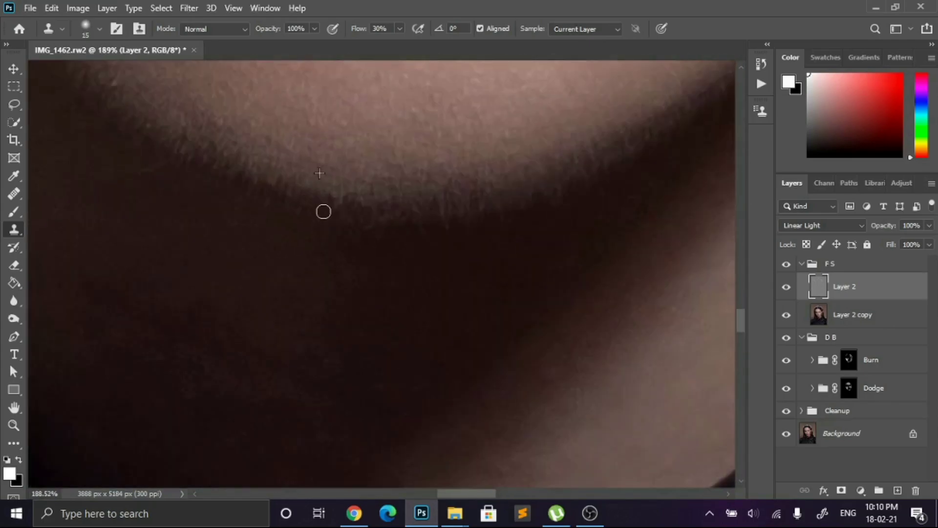
{"action": "scroll", "coordinate": [342, 196], "scroll_direction": "down", "scroll_amount": 2}
{"action": "scroll", "coordinate": [264, 293], "scroll_direction": "up", "scroll_amount": 2}
{"action": "scroll", "coordinate": [262, 303], "scroll_direction": "down", "scroll_amount": 6}
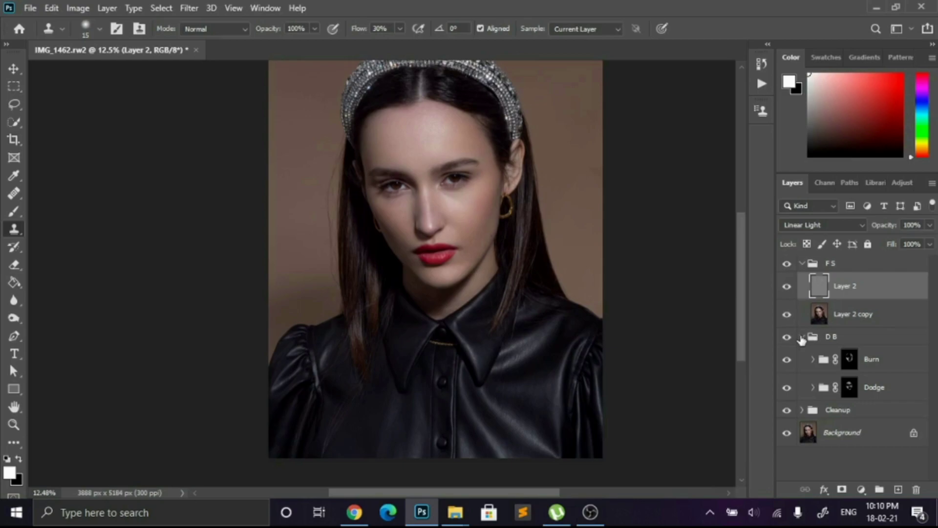
Select Layer 2 copy, hide Layer 2 and switch to the Mixer Brush Tool
{"action": "left_click", "coordinate": [821, 325]}
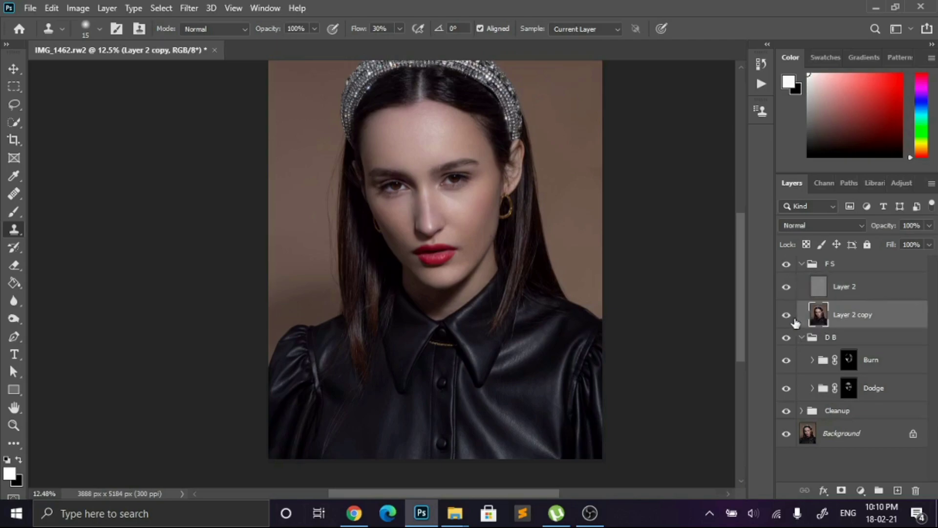
{"action": "key", "text": "ctrl+f"}
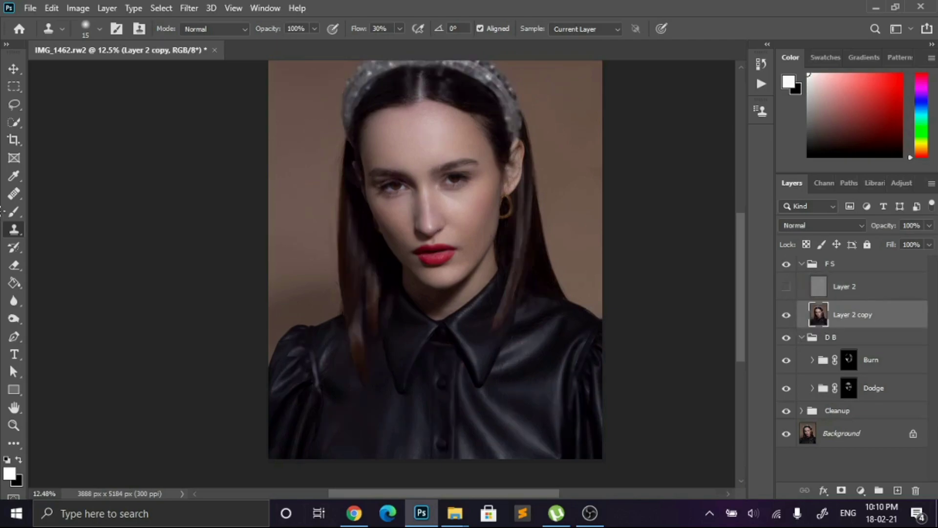
{"action": "right_click", "coordinate": [14, 213]}
{"action": "left_click", "coordinate": [81, 242]}
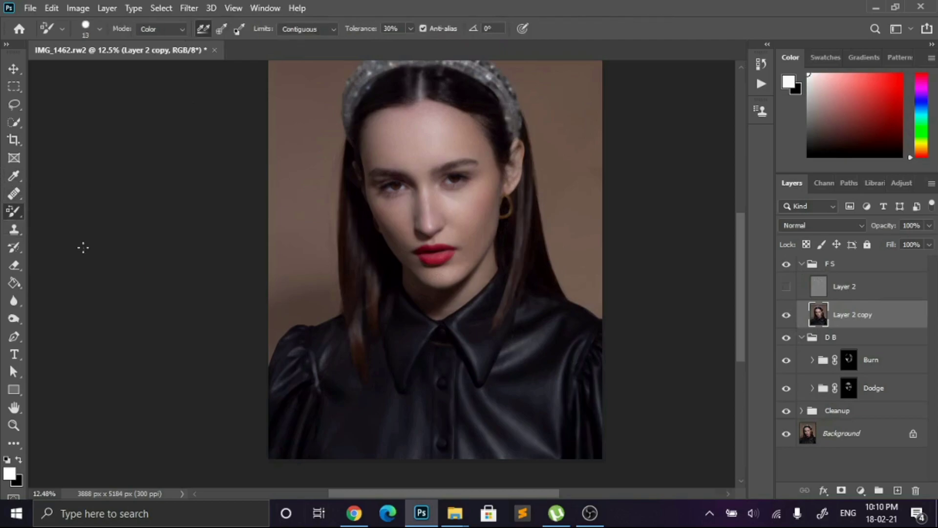
{"action": "right_click", "coordinate": [10, 217]}
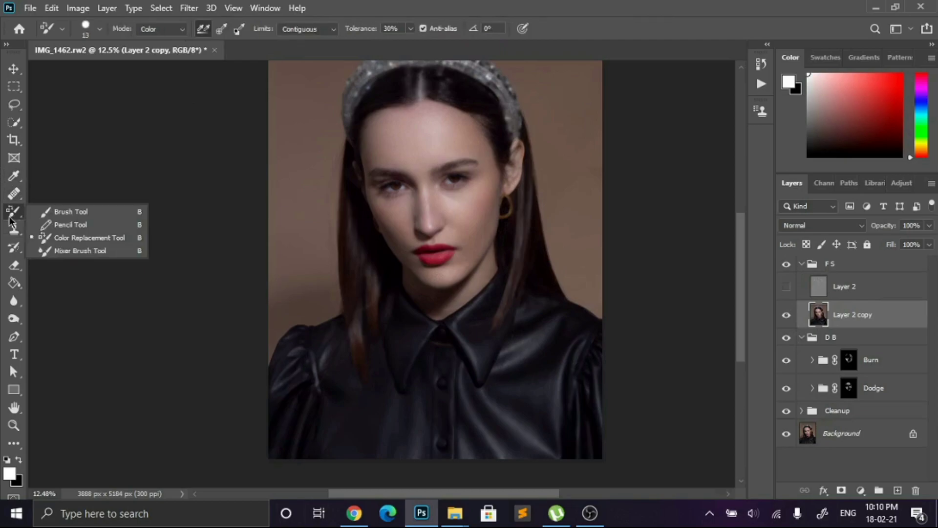
{"action": "left_click", "coordinate": [80, 251]}
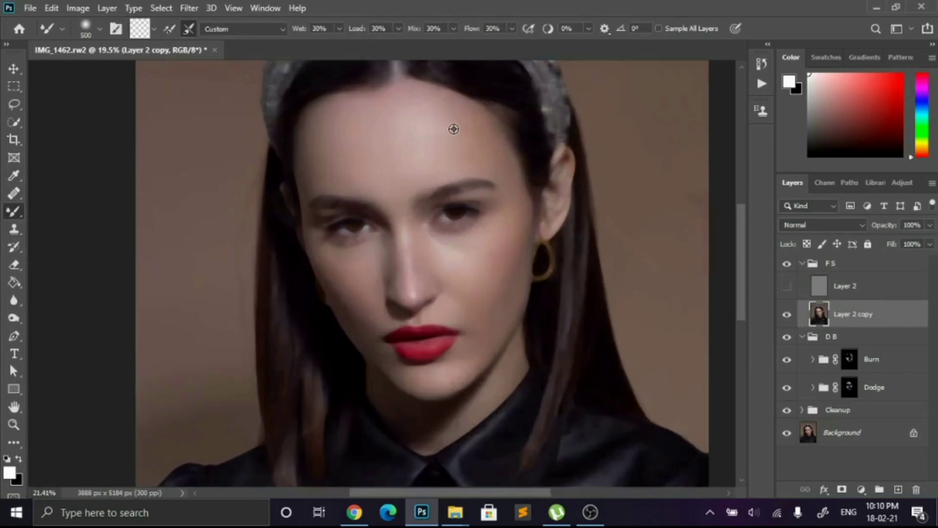
Blend the forehead tones on Layer 2 copy with the Mixer Brush, reducing its size from 400 to 200 px
{"action": "scroll", "coordinate": [453, 129], "scroll_direction": "up", "scroll_amount": 5}
{"action": "key", "text": "["}
{"action": "key", "text": "["}
{"action": "key", "text": "["}
{"action": "key", "text": "["}
{"action": "key", "text": "]"}
{"action": "key", "text": "]"}
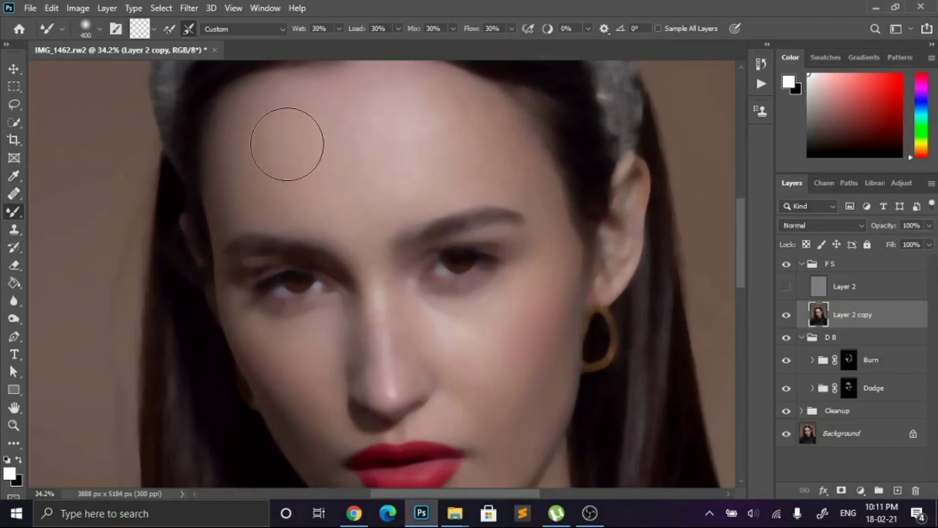
{"action": "key", "text": "bracketleft"}
{"action": "scroll", "coordinate": [271, 178], "scroll_direction": "up", "scroll_amount": 2}
{"action": "key", "text": "bracketleft"}
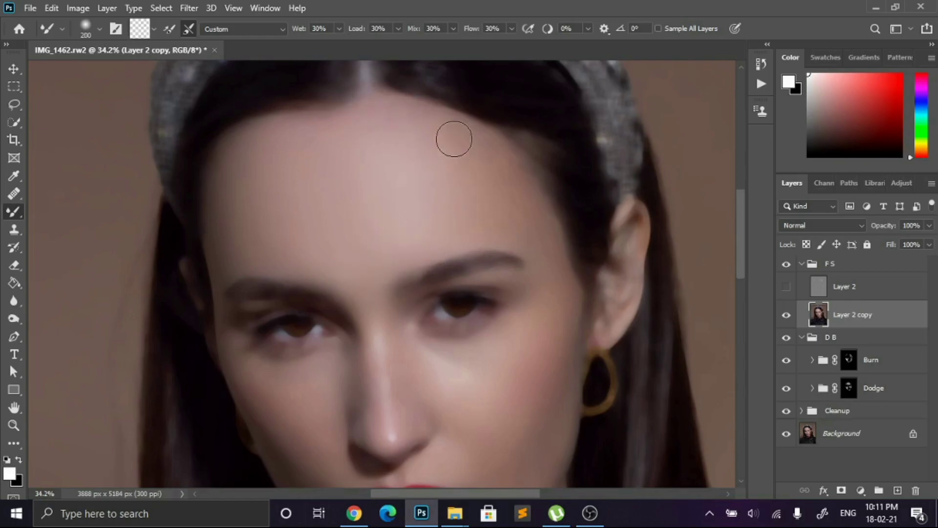
{"action": "key", "text": "bracketleft"}
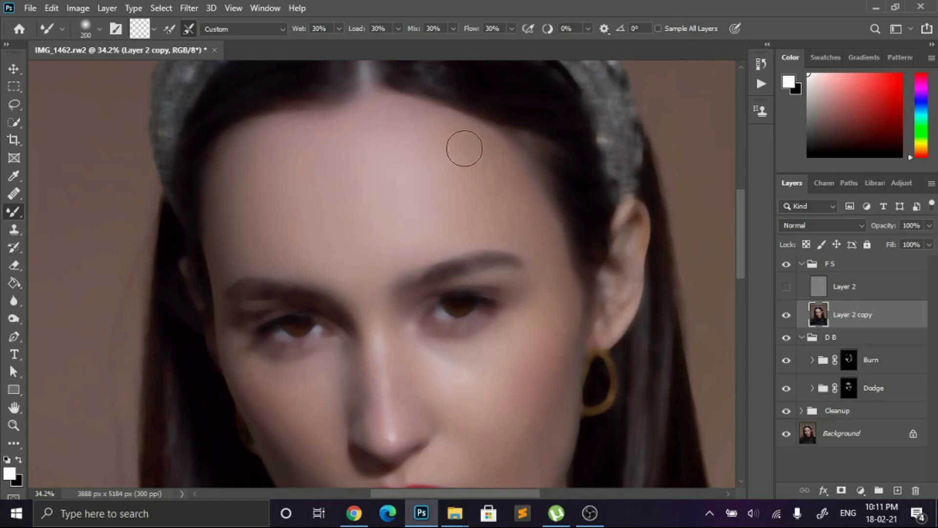
Show Layer 2 temporarily to check the blended forehead together with the skin texture
{"action": "scroll", "coordinate": [371, 188], "scroll_direction": "down", "scroll_amount": 5}
{"action": "left_click", "coordinate": [786, 286]}
{"action": "scroll", "coordinate": [380, 228], "scroll_direction": "up", "scroll_amount": 3}
{"action": "scroll", "coordinate": [379, 228], "scroll_direction": "down", "scroll_amount": 5}
{"action": "left_click", "coordinate": [786, 286]}
Blend the skin between the eyebrows and down the nose, reducing the mixer brush from 175 to 90 px
{"action": "scroll", "coordinate": [327, 254], "scroll_direction": "up", "scroll_amount": 6}
{"action": "scroll", "coordinate": [410, 270], "scroll_direction": "up", "scroll_amount": 6}
{"action": "key", "text": "bracketleft"}
{"action": "key", "text": "bracketright"}
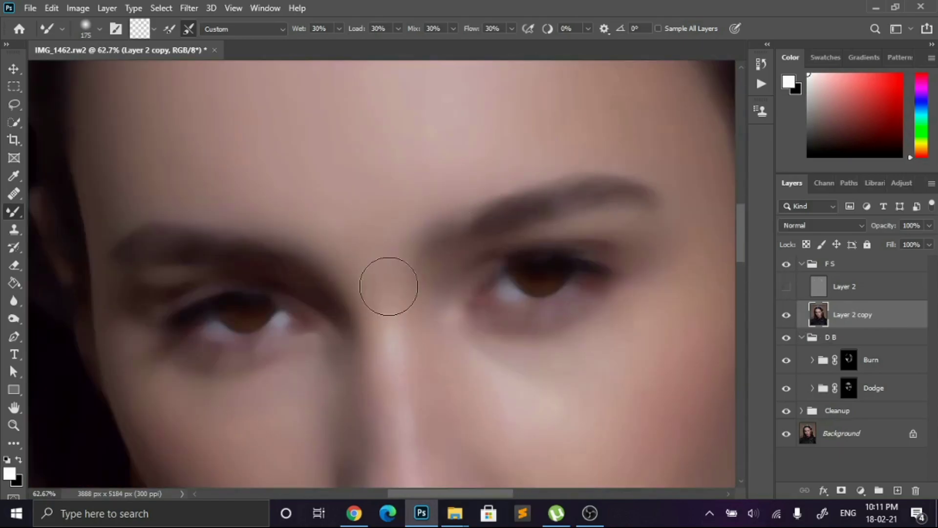
{"action": "key", "text": "bracketleft"}
{"action": "scroll", "coordinate": [456, 287], "scroll_direction": "down", "scroll_amount": 2}
{"action": "key", "text": "bracketleft"}
{"action": "scroll", "coordinate": [388, 286], "scroll_direction": "down", "scroll_amount": 3}
{"action": "key", "text": "bracketleft"}
{"action": "key", "text": "bracketleft"}
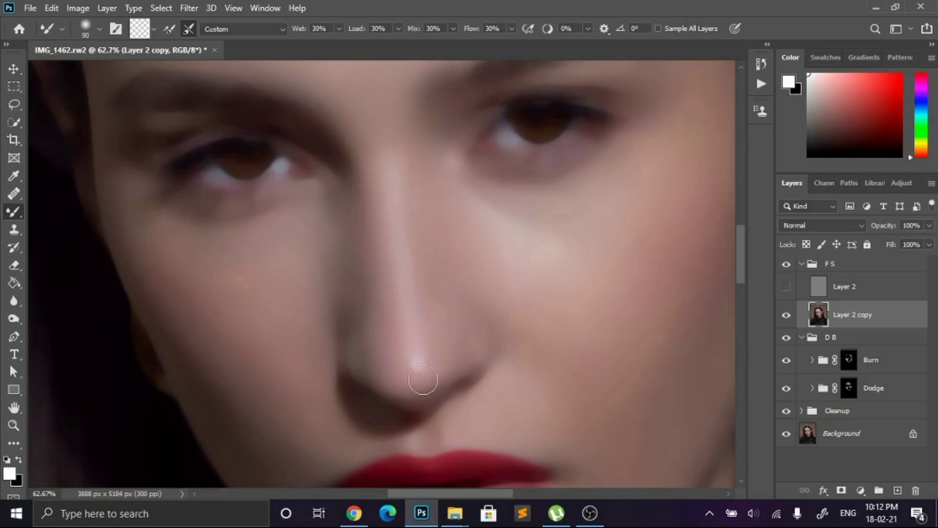
Shrink the mixer brush to 70 px and blend the skin around the nose tip and nostril
{"action": "key", "text": "bracketleft"}
{"action": "key", "text": "bracketleft"}
{"action": "scroll", "coordinate": [487, 328], "scroll_direction": "down", "scroll_amount": 1}
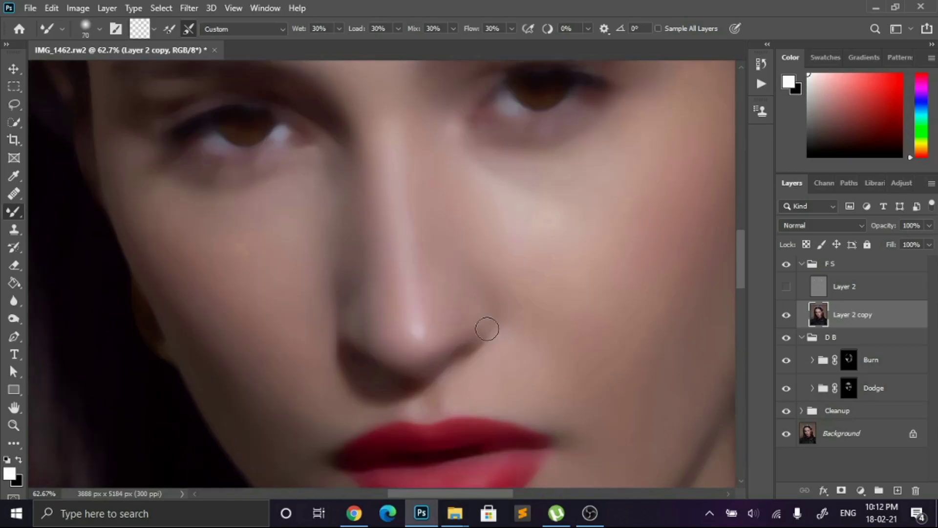
Show Layer 2 temporarily to review the whole face with its texture
{"action": "scroll", "coordinate": [572, 276], "scroll_direction": "down", "scroll_amount": 4}
{"action": "left_click", "coordinate": [786, 286]}
{"action": "scroll", "coordinate": [418, 204], "scroll_direction": "down", "scroll_amount": 6}
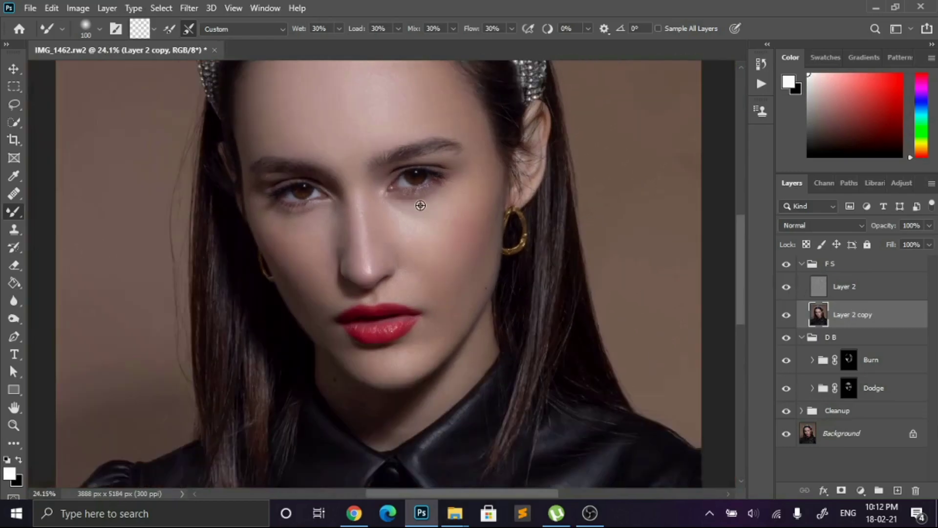
{"action": "left_click", "coordinate": [786, 286]}
Blend the lower forehead with a 250 px mixer brush and the lit under-eye area with a 175 px brush
{"action": "scroll", "coordinate": [435, 201], "scroll_direction": "up", "scroll_amount": 3}
{"action": "key", "text": "bracketright"}
{"action": "key", "text": "bracketright"}
{"action": "key", "text": "bracketright"}
{"action": "key", "text": "bracketright"}
{"action": "key", "text": "bracketright"}
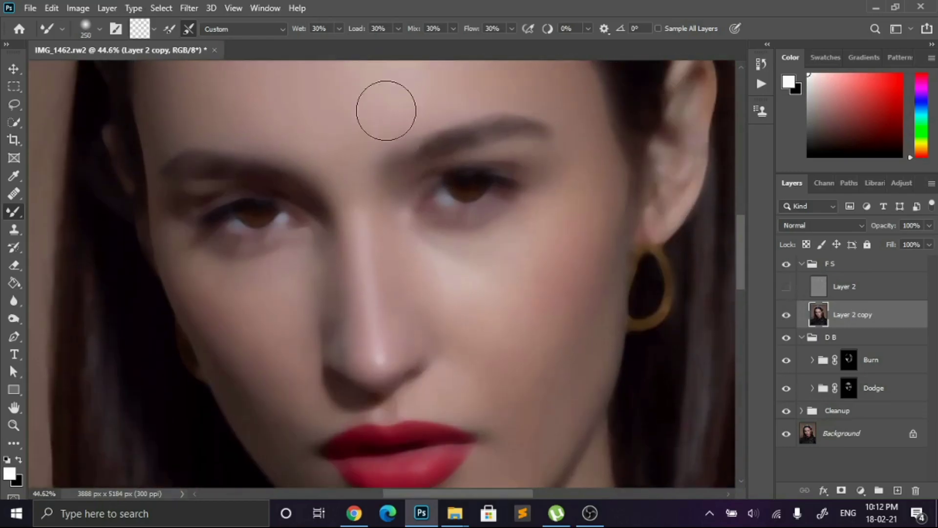
{"action": "key", "text": "bracketleft"}
{"action": "key", "text": "bracketleft"}
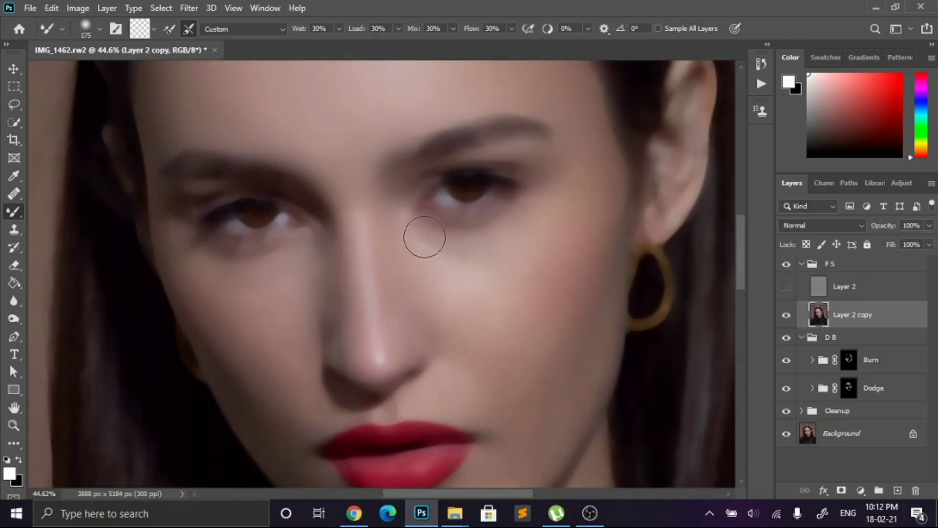
Enlarge the mixer brush to 300 px and blend the tones on the lit side's upper cheek and temple
{"action": "key", "text": "bracketright"}
{"action": "key", "text": "bracketright"}
{"action": "key", "text": "bracketright"}
{"action": "key", "text": "bracketright"}
{"action": "key", "text": "bracketright"}
{"action": "scroll", "coordinate": [562, 255], "scroll_direction": "up", "scroll_amount": 2}
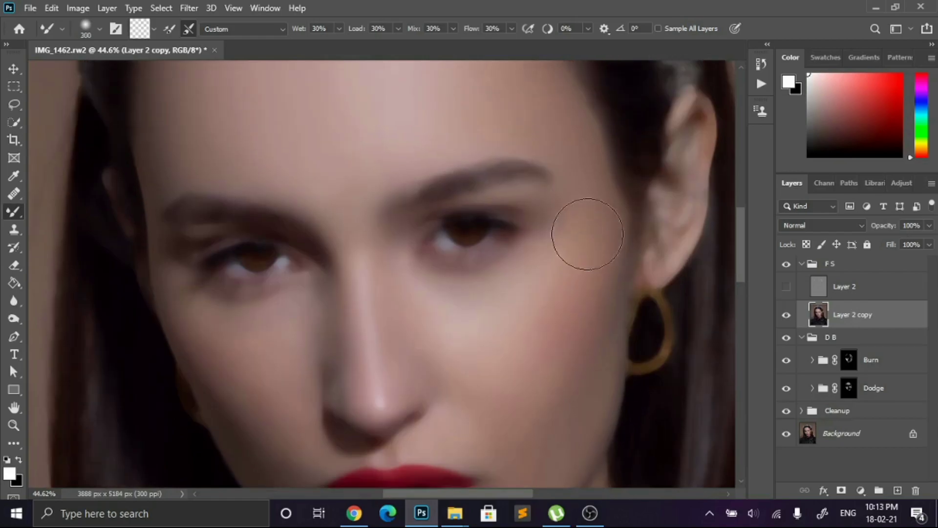
Reduce the mixer brush to 200 px and blend the lit cheek's outer edge down toward the mouth corner
{"action": "scroll", "coordinate": [547, 314], "scroll_direction": "down", "scroll_amount": 4}
{"action": "key", "text": "bracketleft"}
{"action": "key", "text": "bracketleft"}
{"action": "key", "text": "bracketleft"}
{"action": "key", "text": "bracketright"}
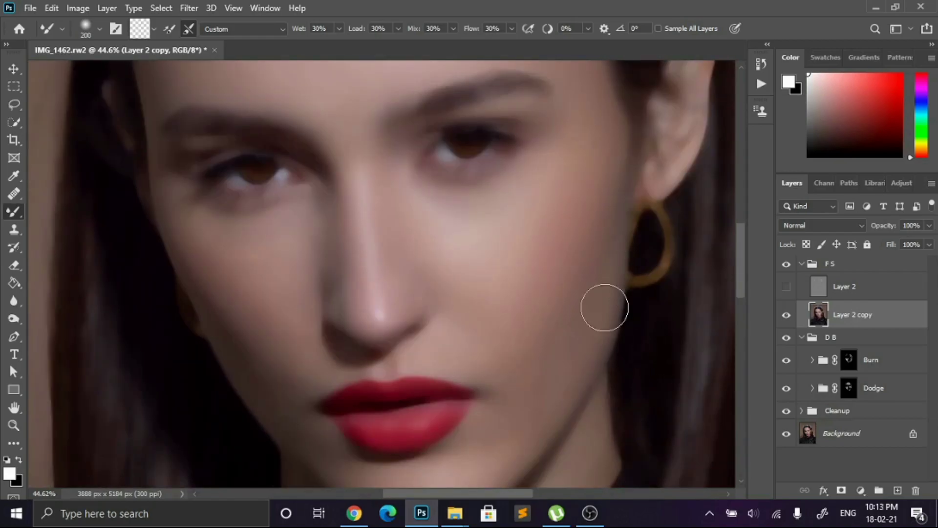
{"action": "scroll", "coordinate": [555, 304], "scroll_direction": "down", "scroll_amount": 2}
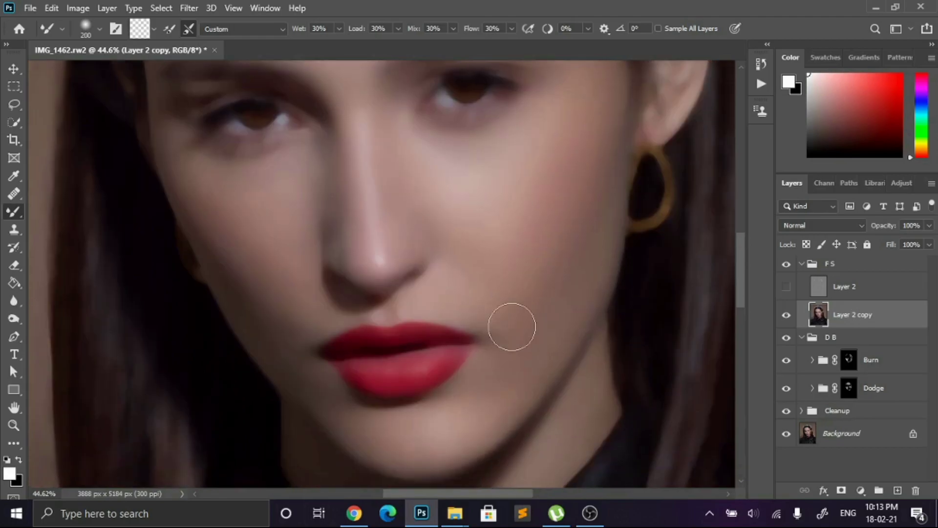
Blend the chin tones below the lips with the 200 px mixer brush and check them with Layer 2 shown
{"action": "scroll", "coordinate": [571, 270], "scroll_direction": "down", "scroll_amount": 2}
{"action": "scroll", "coordinate": [574, 319], "scroll_direction": "up", "scroll_amount": 3}
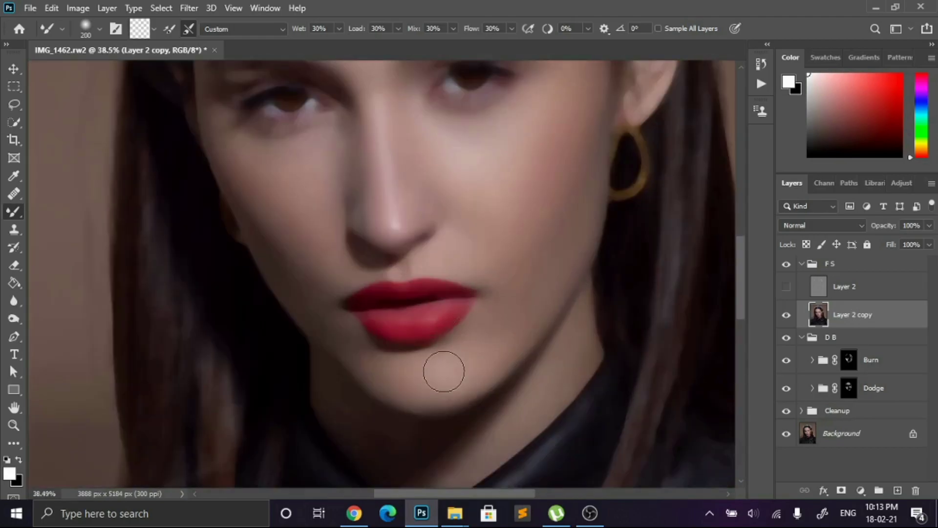
{"action": "scroll", "coordinate": [518, 327], "scroll_direction": "down", "scroll_amount": 3}
{"action": "scroll", "coordinate": [543, 331], "scroll_direction": "up", "scroll_amount": 3}
{"action": "scroll", "coordinate": [552, 243], "scroll_direction": "down", "scroll_amount": 2}
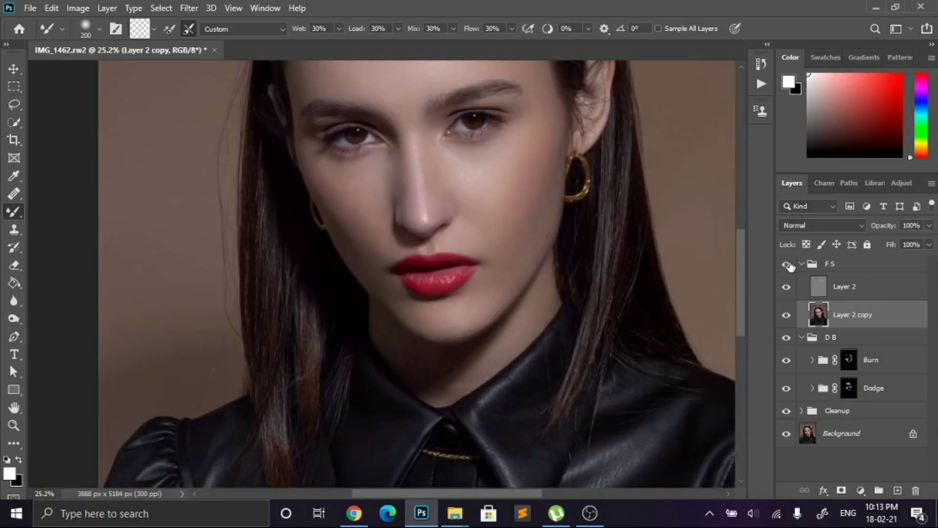
With Layer 2 hidden, blend the skin between the nose and the lit mouth corner using a 100 px mixer brush
{"action": "scroll", "coordinate": [393, 195], "scroll_direction": "up", "scroll_amount": 4}
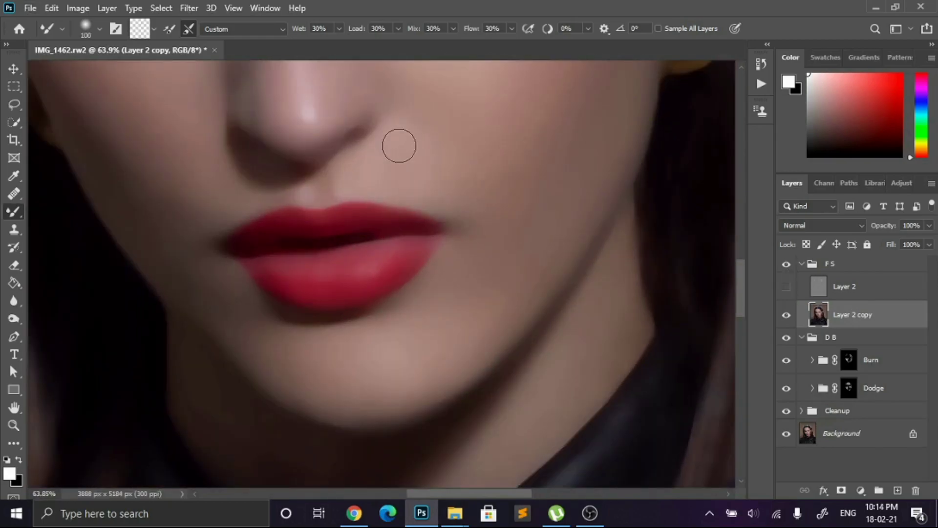
{"action": "scroll", "coordinate": [532, 223], "scroll_direction": "down", "scroll_amount": 2}
{"action": "scroll", "coordinate": [430, 164], "scroll_direction": "up", "scroll_amount": 2}
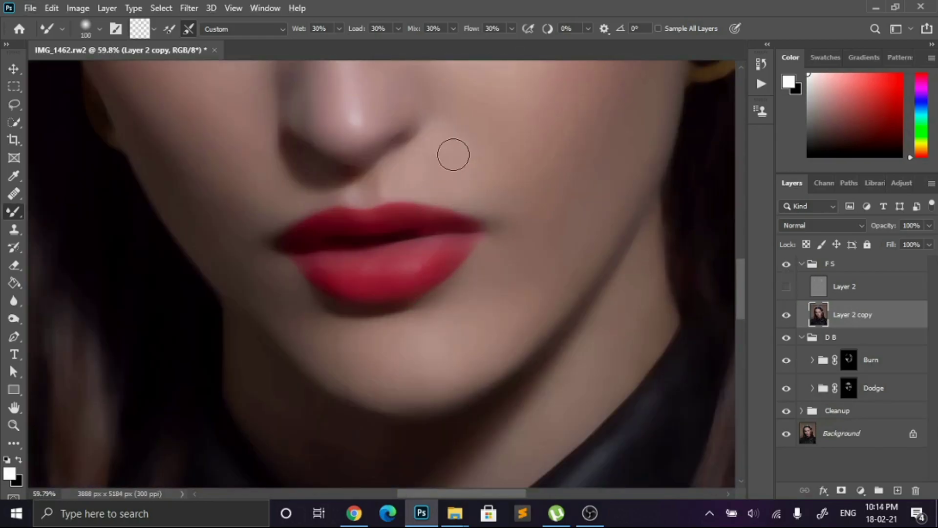
Enlarge the mixer brush to 200 px and blend the tones across the shadowed cheek
{"action": "scroll", "coordinate": [457, 162], "scroll_direction": "down", "scroll_amount": 3}
{"action": "scroll", "coordinate": [323, 210], "scroll_direction": "up", "scroll_amount": 3}
{"action": "key", "text": "bracketright"}
{"action": "key", "text": "bracketright"}
{"action": "key", "text": "bracketright"}
{"action": "key", "text": "bracketright"}
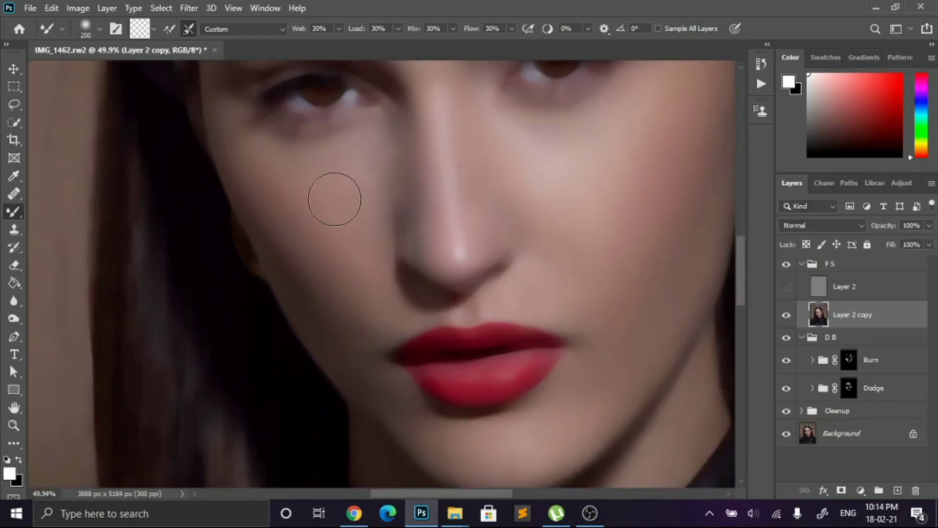
{"action": "key", "text": "bracketleft"}
{"action": "key", "text": "bracketright"}
{"action": "key", "text": "bracketright"}
{"action": "key", "text": "bracketright"}
{"action": "key", "text": "bracketright"}
{"action": "key", "text": "bracketright"}
{"action": "key", "text": "bracketright"}
{"action": "key", "text": "bracketright"}
{"action": "key", "text": "bracketright"}
{"action": "key", "text": "bracketright"}
{"action": "key", "text": "bracketleft"}
{"action": "key", "text": "bracketleft"}
{"action": "key", "text": "bracketleft"}
{"action": "key", "text": "bracketleft"}
{"action": "key", "text": "bracketleft"}
{"action": "key", "text": "bracketleft"}
{"action": "key", "text": "bracketleft"}
{"action": "key", "text": "bracketleft"}
{"action": "scroll", "coordinate": [425, 393], "scroll_direction": "down", "scroll_amount": 2}
{"action": "scroll", "coordinate": [402, 255], "scroll_direction": "down", "scroll_amount": 3}
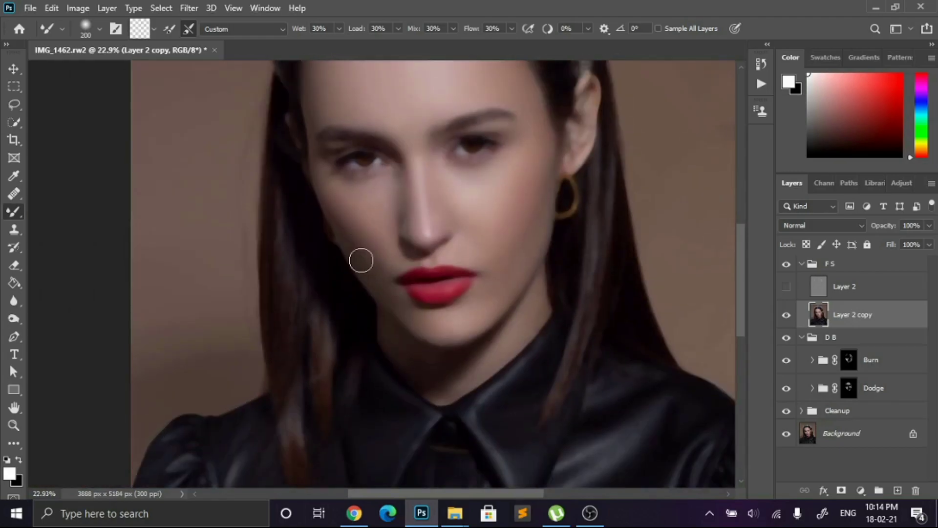
Show Layer 2 temporarily and toggle the F S group's visibility to compare the skin before and after blending
{"action": "scroll", "coordinate": [547, 238], "scroll_direction": "down", "scroll_amount": 1}
{"action": "left_click", "coordinate": [786, 288]}
{"action": "scroll", "coordinate": [468, 177], "scroll_direction": "up", "scroll_amount": 2}
{"action": "scroll", "coordinate": [461, 260], "scroll_direction": "down", "scroll_amount": 5}
{"action": "scroll", "coordinate": [440, 213], "scroll_direction": "up", "scroll_amount": 6}
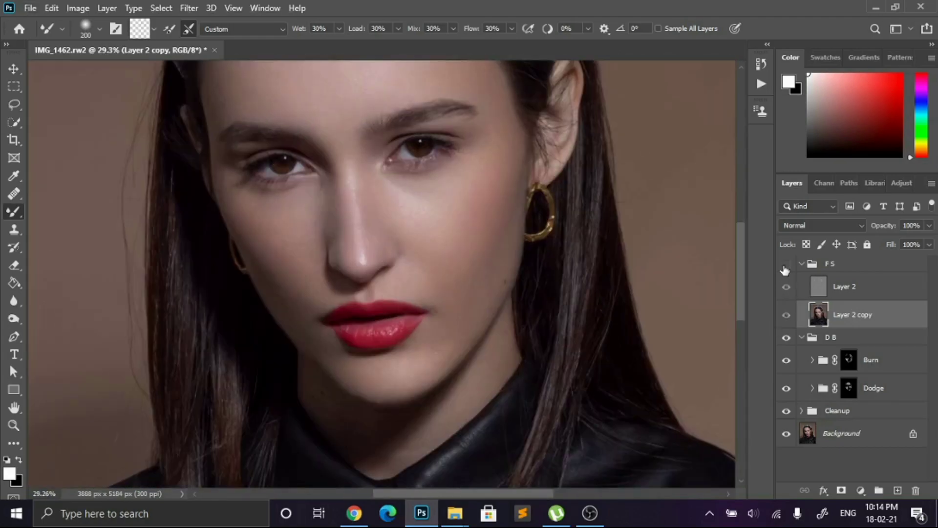
{"action": "scroll", "coordinate": [518, 239], "scroll_direction": "down", "scroll_amount": 8}
{"action": "scroll", "coordinate": [405, 237], "scroll_direction": "up", "scroll_amount": 3}
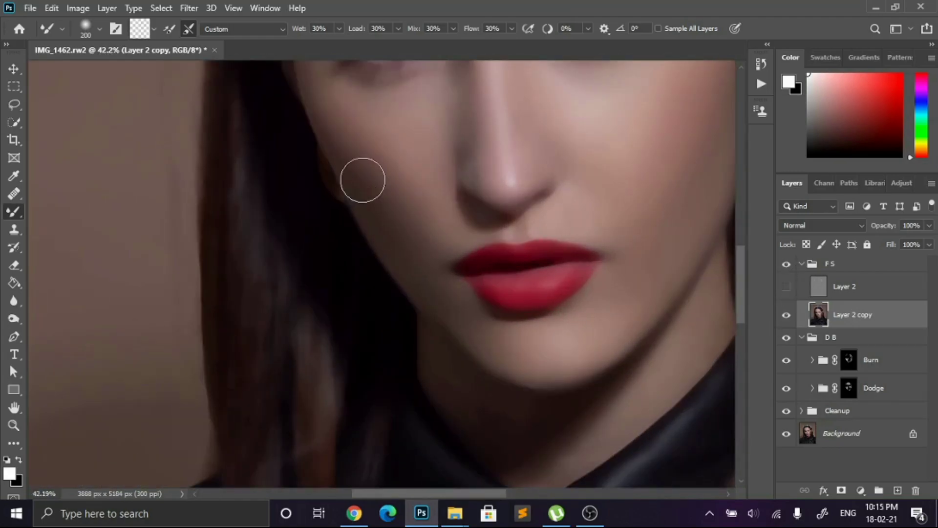
Undo the last change and, with Layer 2 hidden, blend the chin tones using a 300 px mixer brush
{"action": "scroll", "coordinate": [493, 225], "scroll_direction": "down", "scroll_amount": 3}
{"action": "scroll", "coordinate": [493, 225], "scroll_direction": "down", "scroll_amount": 1}
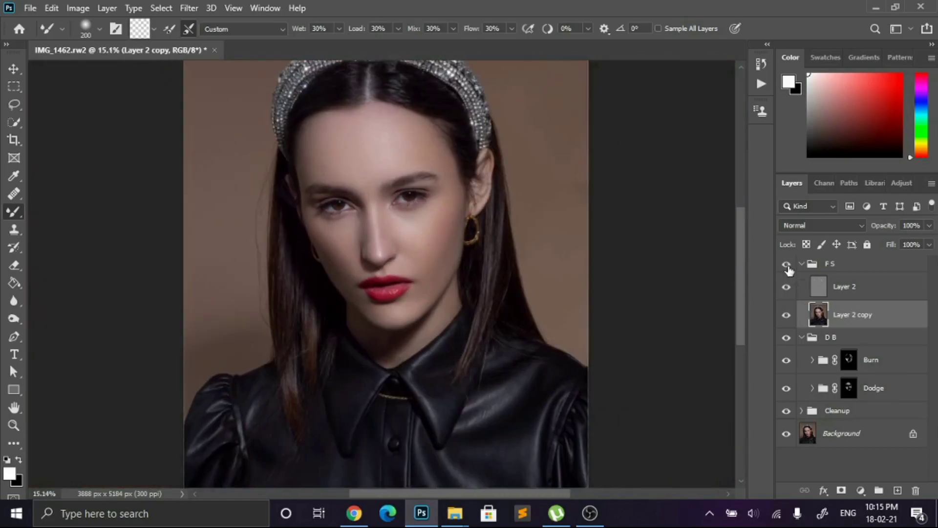
{"action": "key", "text": "ctrl+z"}
{"action": "key", "text": "bracketleft"}
{"action": "key", "text": "bracketleft"}
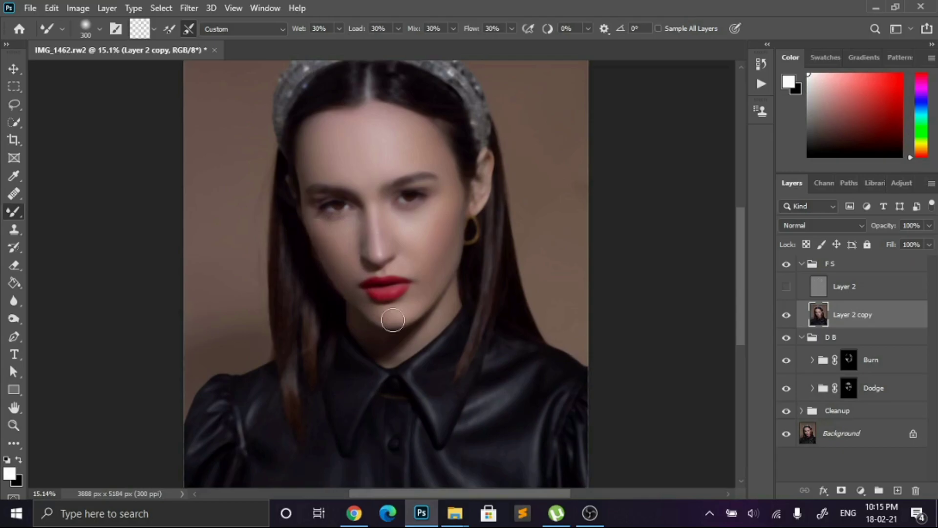
Reduce the mixer brush to 100 px and blend the low-frequency tones on the shadowed cheek beside the mouth corner
{"action": "scroll", "coordinate": [338, 199], "scroll_direction": "up", "scroll_amount": 4}
{"action": "key", "text": "bracketleft"}
{"action": "key", "text": "bracketleft"}
{"action": "key", "text": "bracketleft"}
{"action": "key", "text": "bracketleft"}
{"action": "key", "text": "bracketleft"}
{"action": "key", "text": "bracketleft"}
{"action": "key", "text": "bracketleft"}
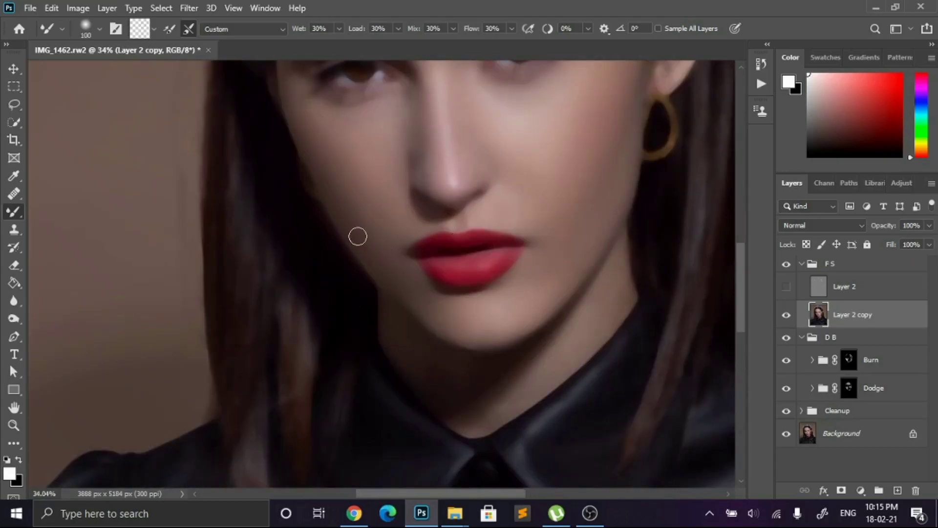
Blend the shadowed lower cheek with the mixer brush enlarged to 175 px and check the face with Layer 2 shown
{"action": "key", "text": "bracketright"}
{"action": "key", "text": "bracketright"}
{"action": "key", "text": "bracketright"}
{"action": "scroll", "coordinate": [494, 218], "scroll_direction": "down", "scroll_amount": 4}
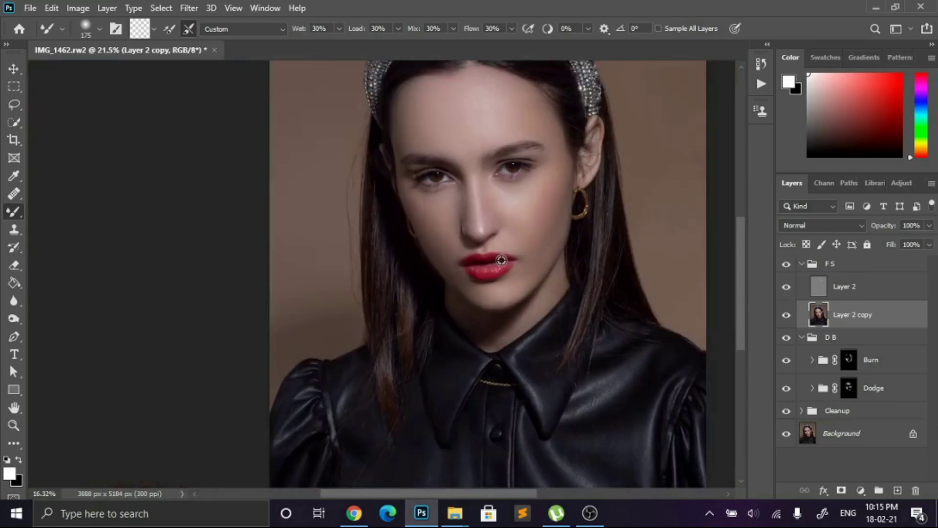
{"action": "scroll", "coordinate": [476, 291], "scroll_direction": "up", "scroll_amount": 2}
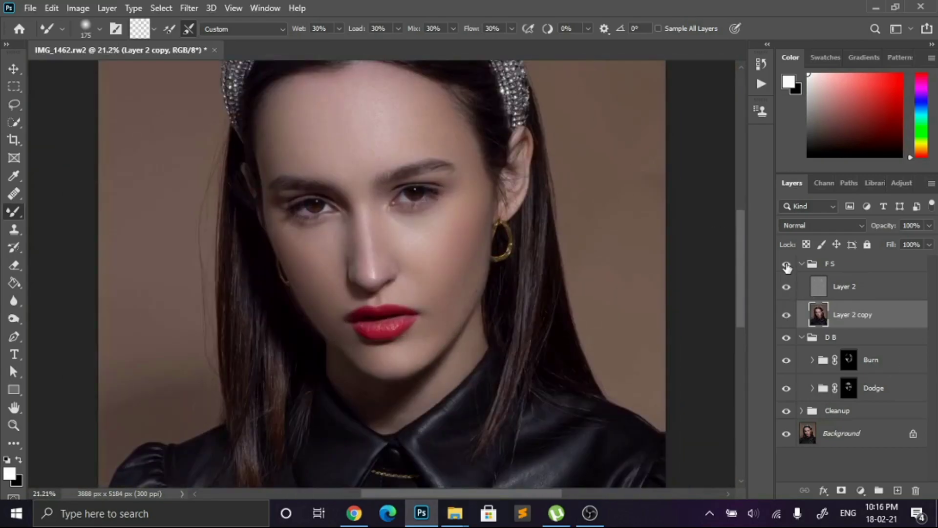
Hide Layer 2, blend the shadowed cheek beside the nose with a 300 px mixer brush, and show Layer 2 again
{"action": "left_click", "coordinate": [787, 286]}
{"action": "key", "text": "bracketright"}
{"action": "key", "text": "bracketright"}
{"action": "key", "text": "bracketright"}
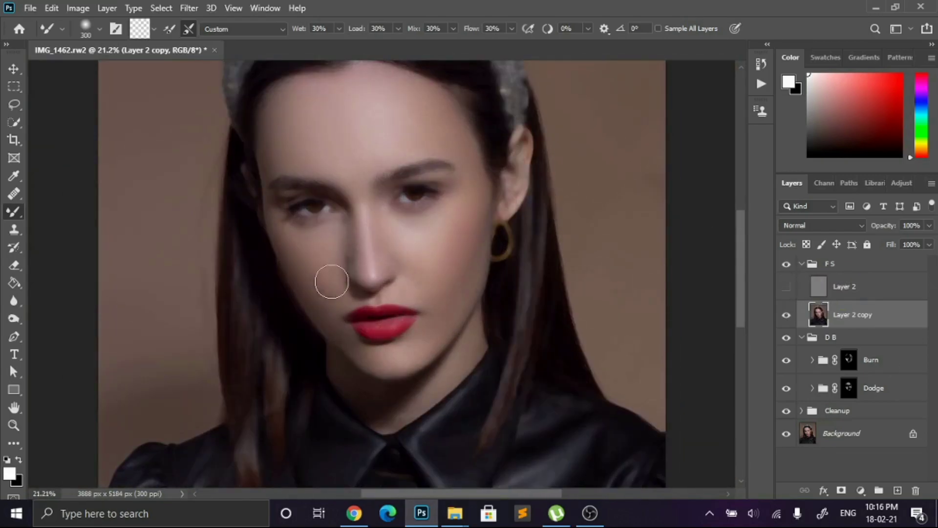
{"action": "left_click", "coordinate": [786, 286]}
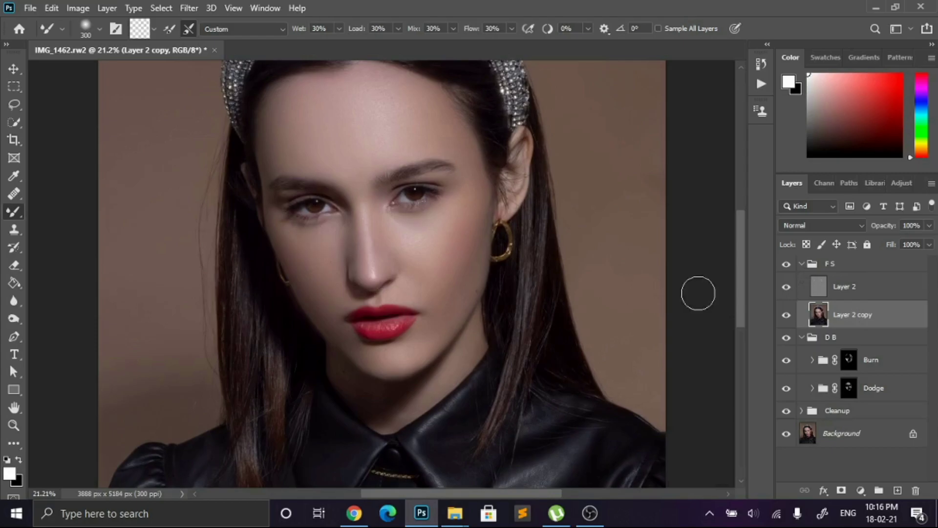
With Layer 2 hidden, blend the lit cheek using a 400 px mixer brush and compare the result by toggling the F S group
{"action": "left_click", "coordinate": [787, 287]}
{"action": "key", "text": "bracketright"}
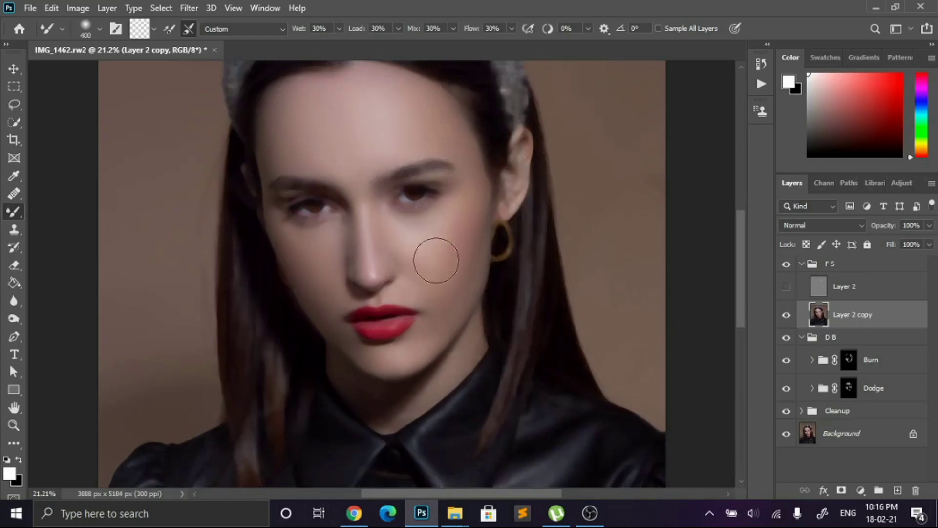
{"action": "scroll", "coordinate": [586, 262], "scroll_direction": "down", "scroll_amount": 3}
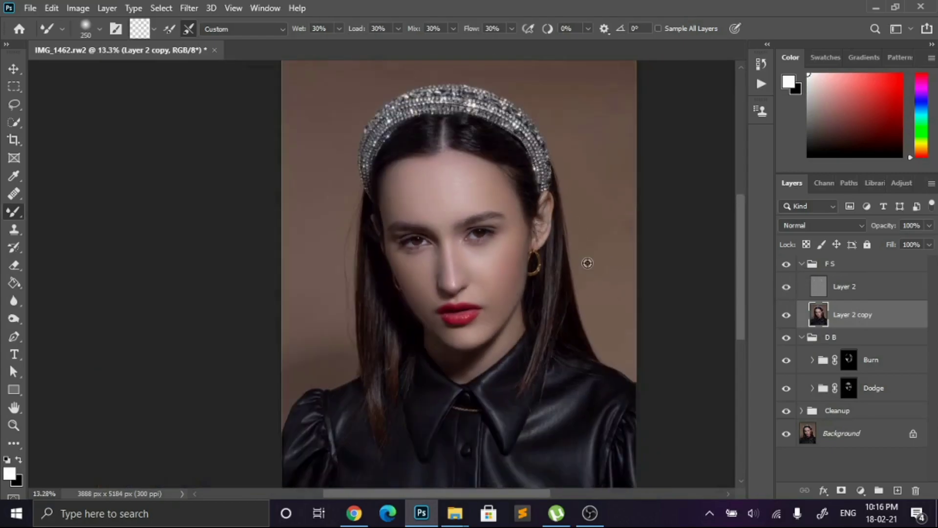
{"action": "left_click", "coordinate": [786, 265]}
{"action": "left_click", "coordinate": [785, 265]}
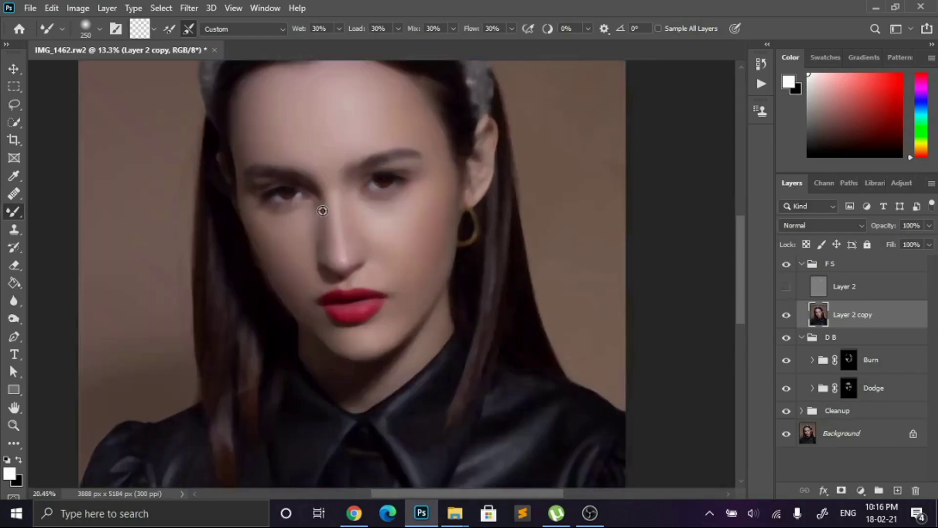
With Layer 2 hidden, blend the skin around the shadowed eye using 90 to 175 px mixer brushes and check it with Layer 2 shown
{"action": "scroll", "coordinate": [323, 211], "scroll_direction": "up", "scroll_amount": 3}
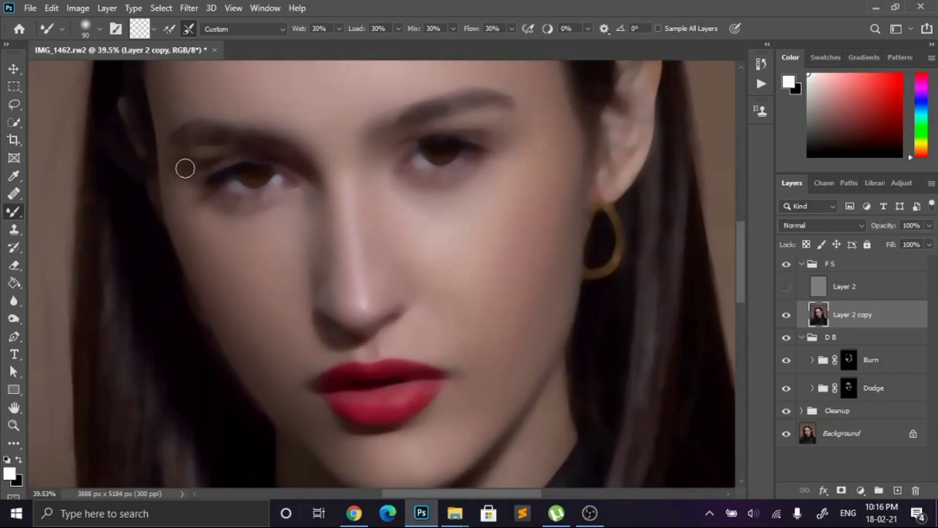
{"action": "scroll", "coordinate": [496, 122], "scroll_direction": "down", "scroll_amount": 3}
{"action": "key", "text": "bracketright"}
{"action": "key", "text": "bracketright"}
{"action": "key", "text": "bracketright"}
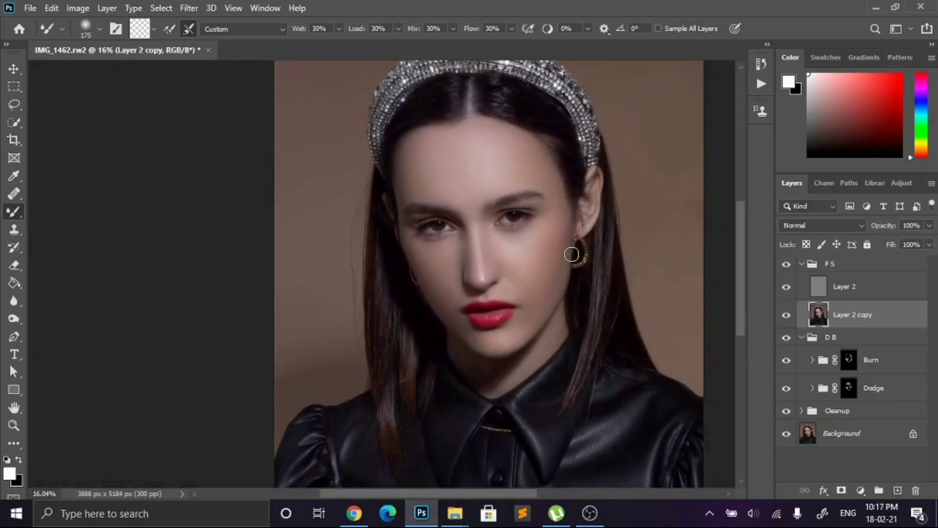
{"action": "scroll", "coordinate": [528, 268], "scroll_direction": "up", "scroll_amount": 4}
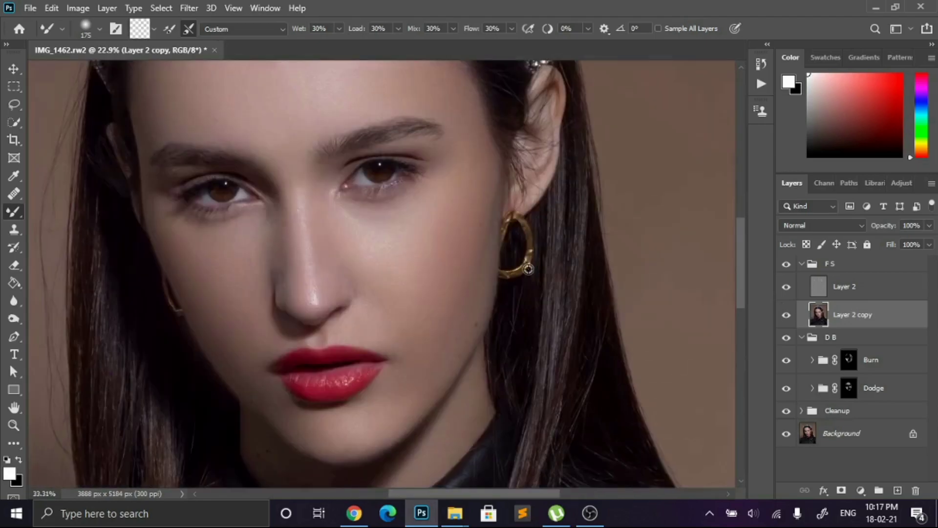
{"action": "scroll", "coordinate": [528, 270], "scroll_direction": "down", "scroll_amount": 5}
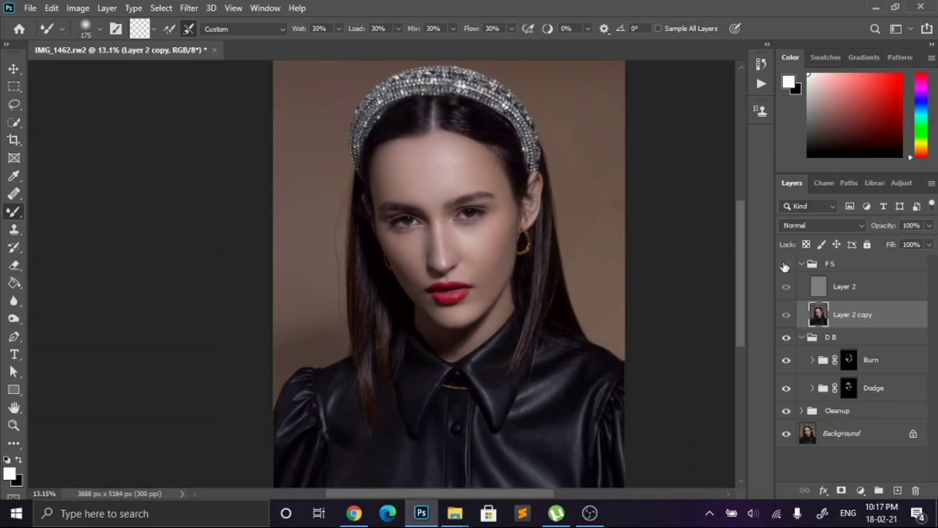
Lower the F S group's opacity to 70% and toggle its visibility to judge the softened effect on the skin
{"action": "left_click", "coordinate": [868, 268]}
{"action": "left_click", "coordinate": [929, 226]}
{"action": "left_click_drag", "start_coordinate": [933, 244], "coordinate": [911, 249]}
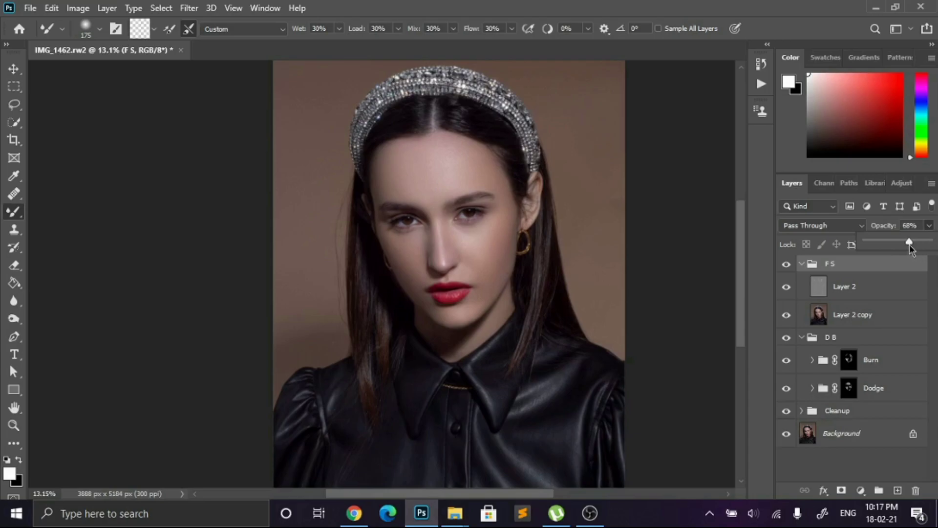
{"action": "left_click", "coordinate": [785, 267]}
{"action": "left_click", "coordinate": [786, 267]}
{"action": "scroll", "coordinate": [457, 353], "scroll_direction": "up", "scroll_amount": 8}
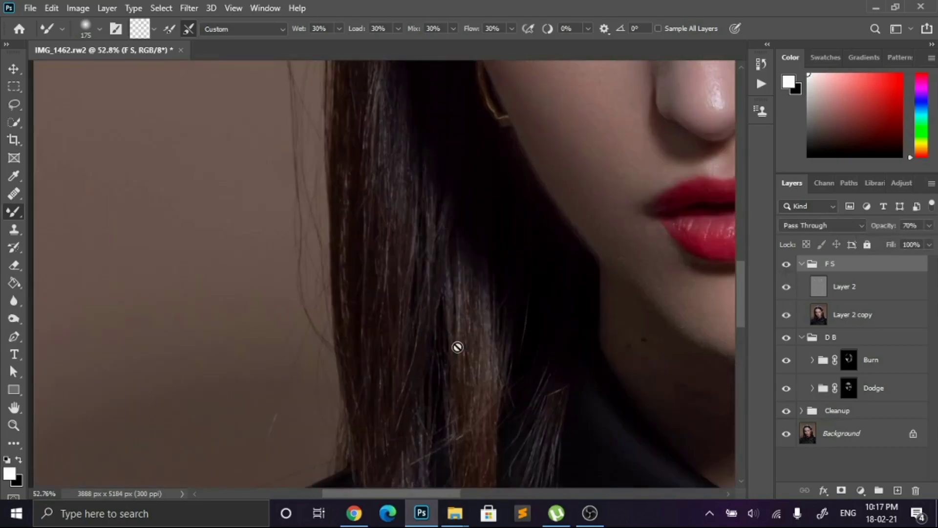
{"action": "scroll", "coordinate": [457, 346], "scroll_direction": "up", "scroll_amount": 3}
{"action": "scroll", "coordinate": [458, 346], "scroll_direction": "right", "scroll_amount": 2}
{"action": "scroll", "coordinate": [459, 349], "scroll_direction": "down", "scroll_amount": 6}
{"action": "scroll", "coordinate": [453, 306], "scroll_direction": "up", "scroll_amount": 2}
Set the F S group's opacity to 90% and compare the retouch with the Background layer shown alone
{"action": "left_click", "coordinate": [928, 225]}
{"action": "left_click_drag", "start_coordinate": [918, 241], "coordinate": [928, 250]}
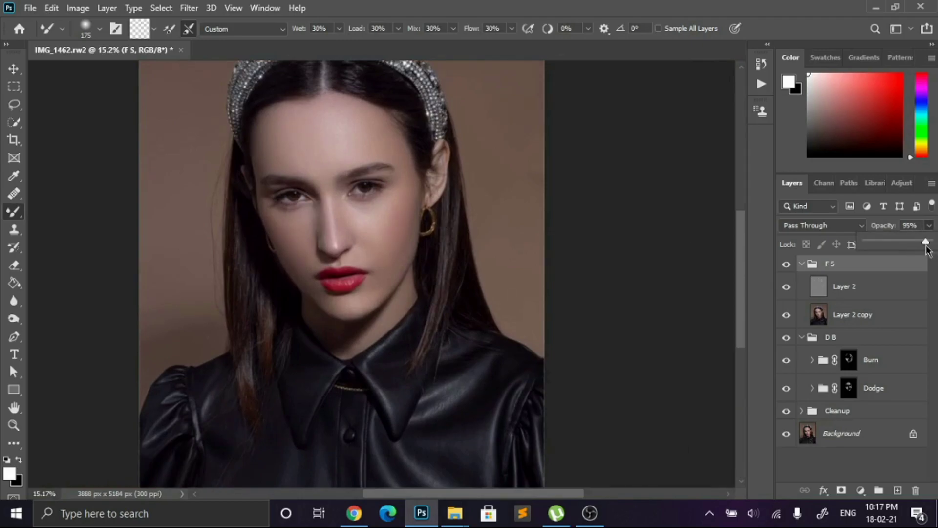
{"action": "left_click", "coordinate": [708, 3]}
{"action": "left_click", "coordinate": [786, 433], "text": "alt"}
{"action": "left_click", "coordinate": [786, 434], "text": "alt"}
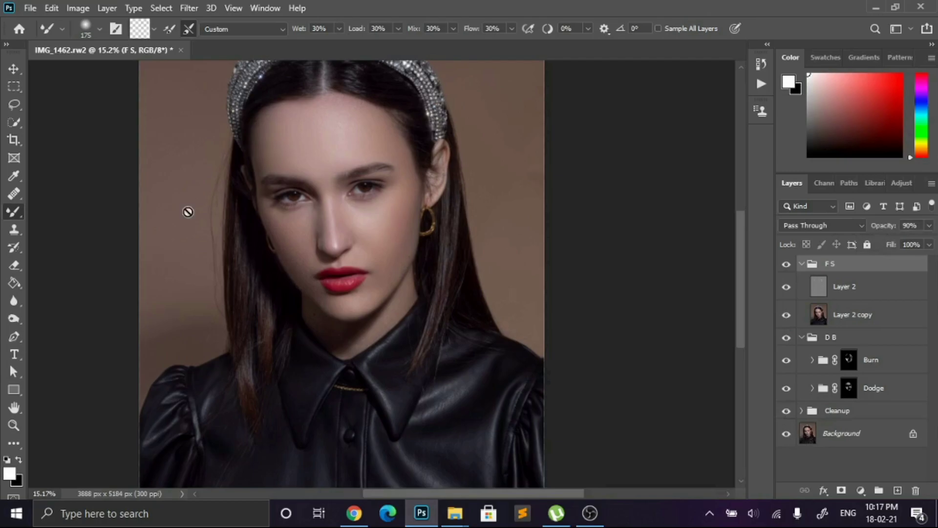
Examine the retouched facial skin up close and compare the full portrait before and after by isolating the Background layer
{"action": "scroll", "coordinate": [360, 285], "scroll_direction": "up", "scroll_amount": 5}
{"action": "scroll", "coordinate": [403, 360], "scroll_direction": "down", "scroll_amount": 3}
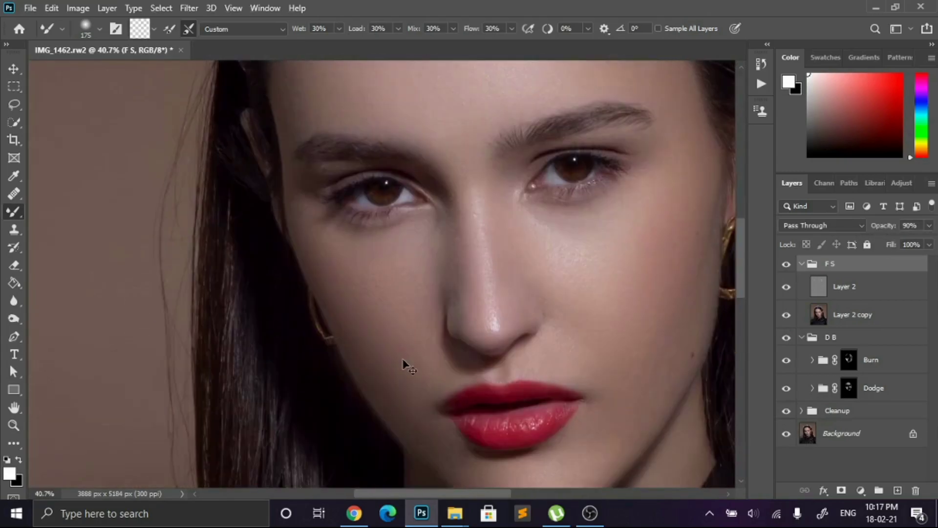
{"action": "scroll", "coordinate": [403, 359], "scroll_direction": "up", "scroll_amount": 5}
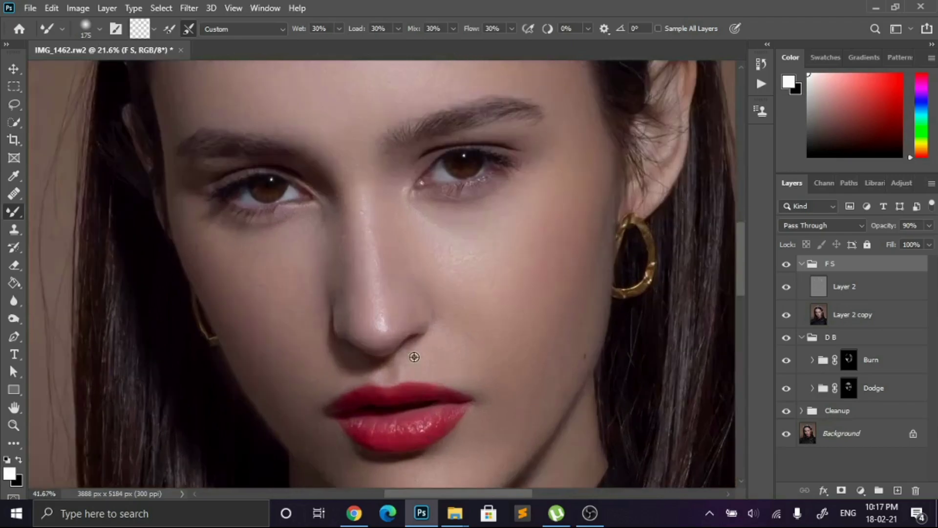
{"action": "scroll", "coordinate": [420, 369], "scroll_direction": "down", "scroll_amount": 4}
{"action": "scroll", "coordinate": [431, 343], "scroll_direction": "down", "scroll_amount": 5}
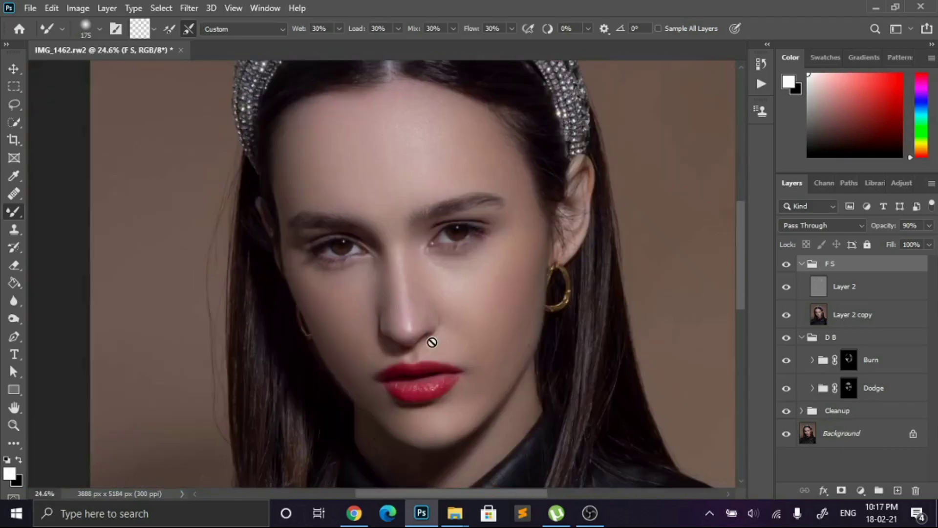
{"action": "left_click", "coordinate": [787, 434], "text": "alt"}
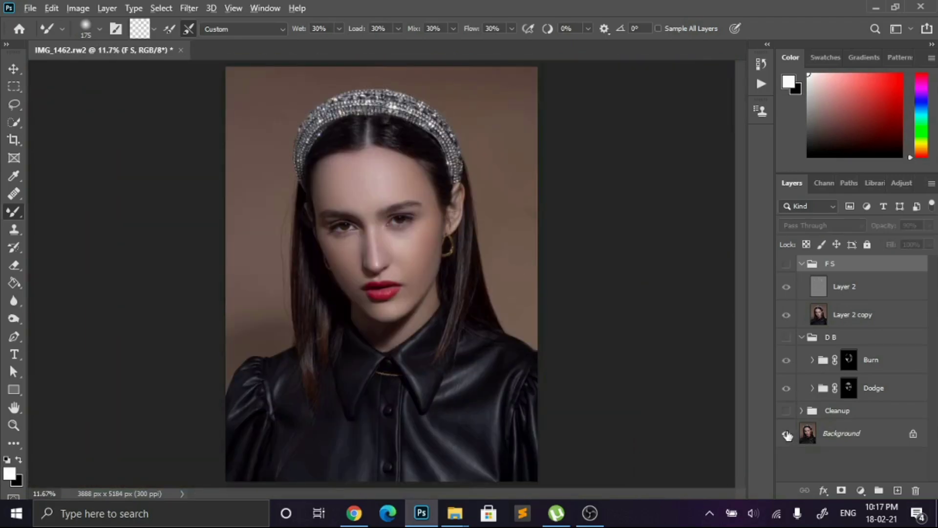
{"action": "left_click", "coordinate": [787, 434], "text": "alt"}
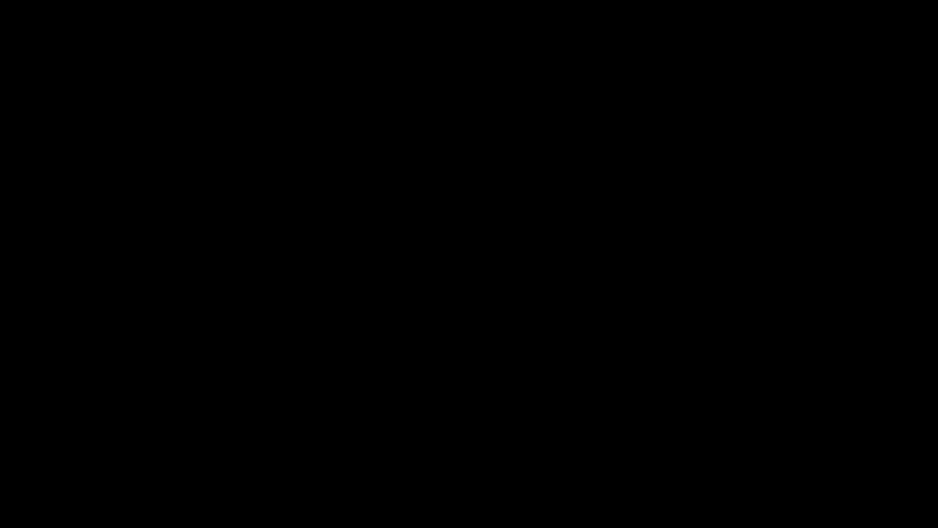